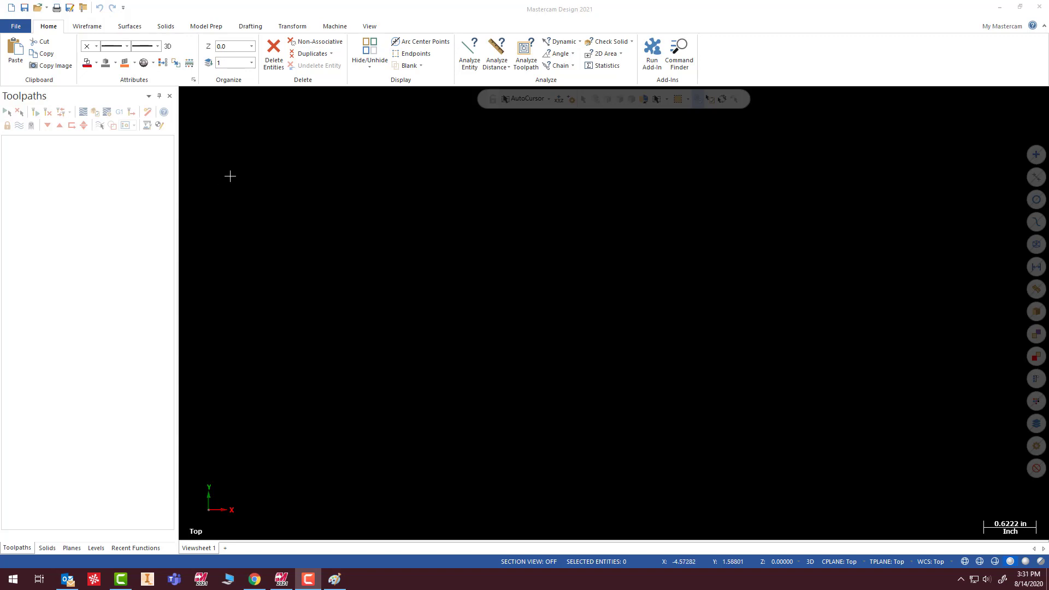
# - Add a lathe machine group using the GENERIC HAAS ST 4X MT_LATHE machine definition
pyautogui.click(335, 27)
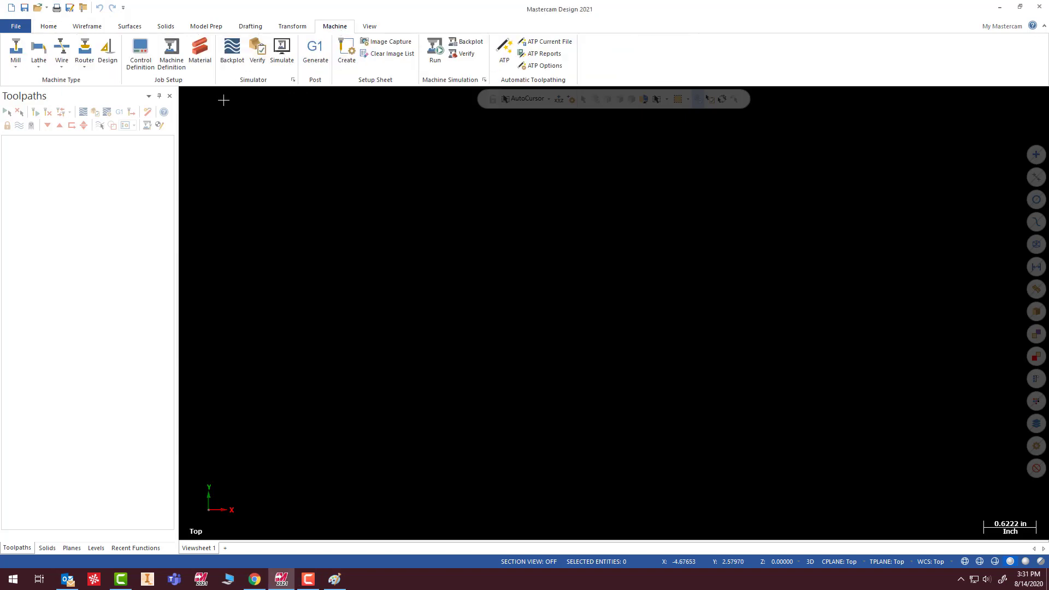
pyautogui.click(39, 69)
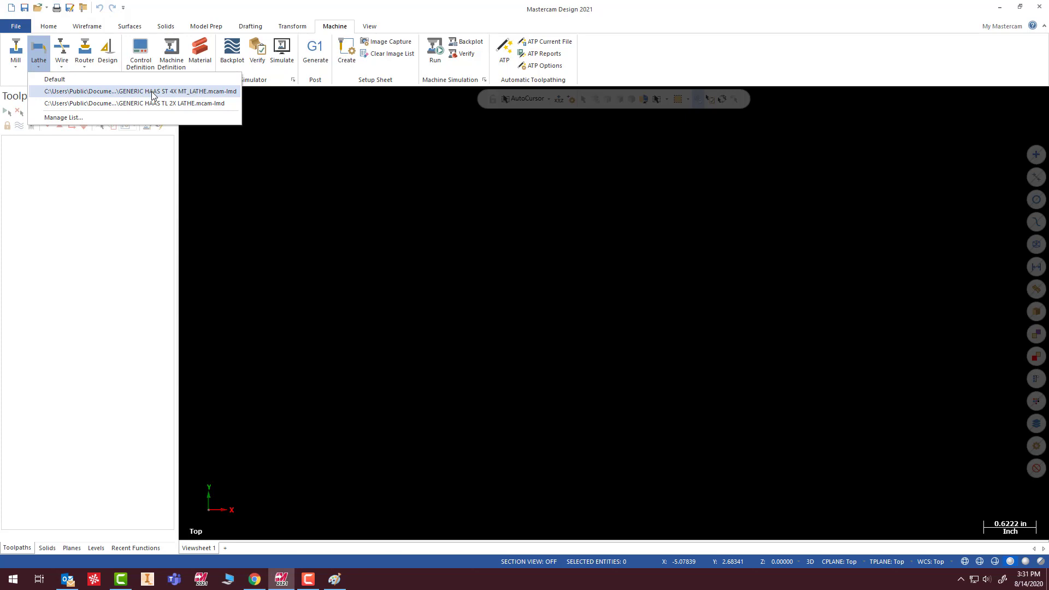
pyautogui.click(153, 90)
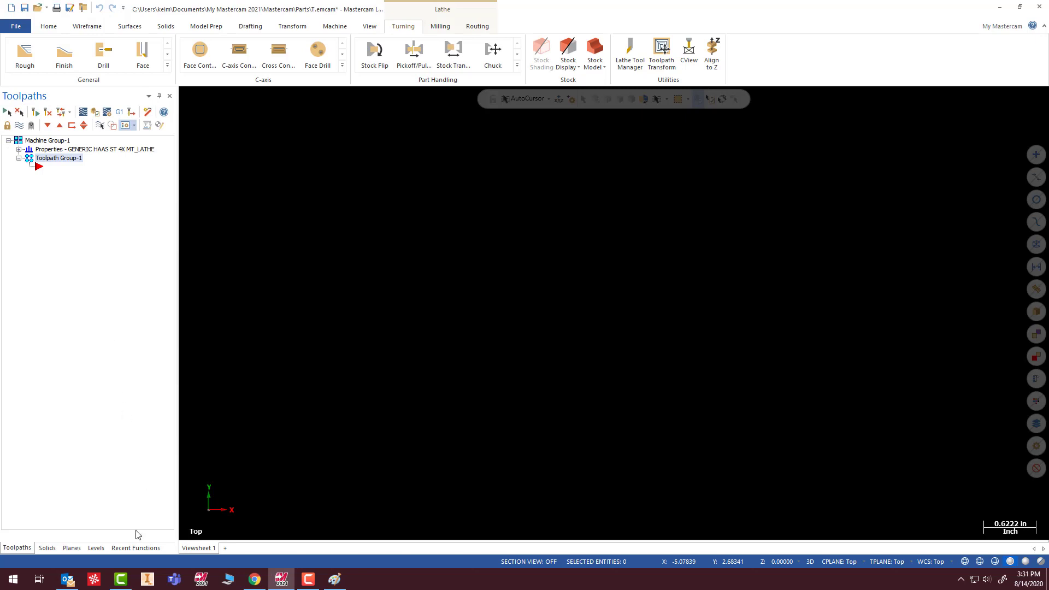
# - Make the +D+Z plane the active WCS, construction plane and tool plane, and return to the toolpath list
pyautogui.click(74, 549)
pyautogui.click(44, 233)
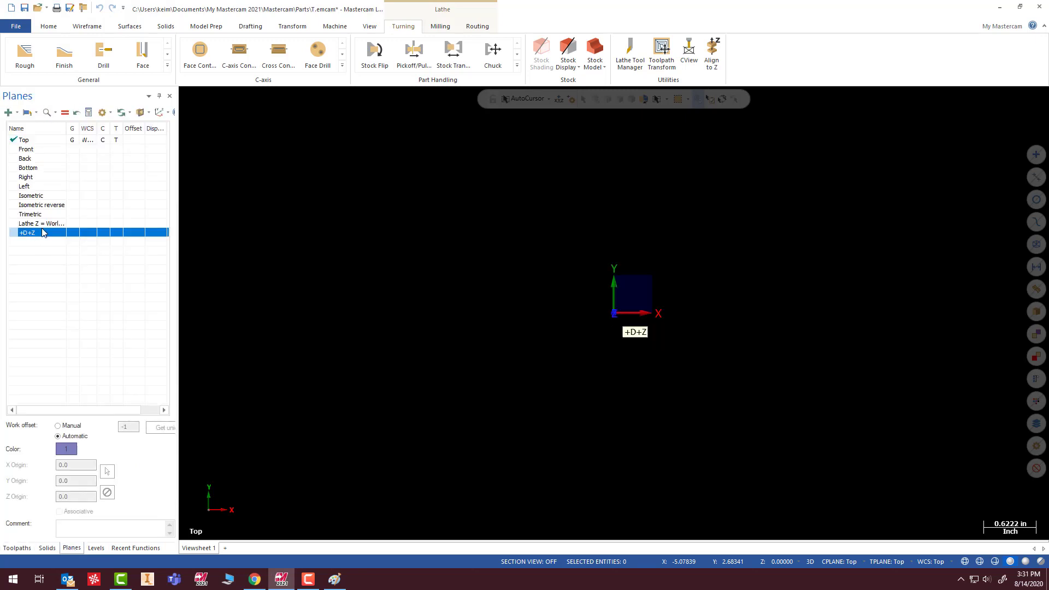
pyautogui.click(65, 113)
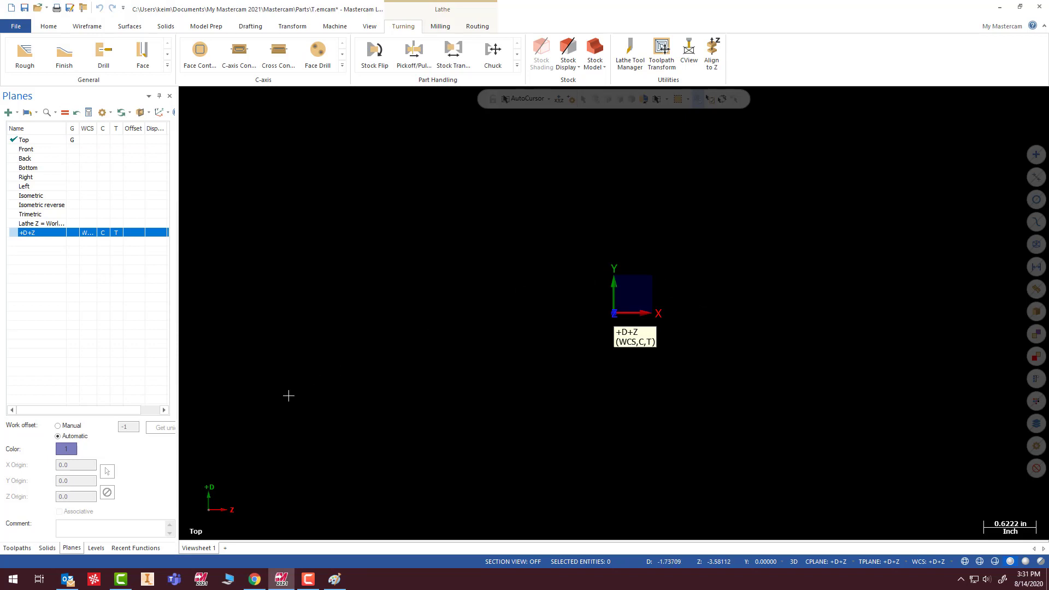
pyautogui.click(21, 548)
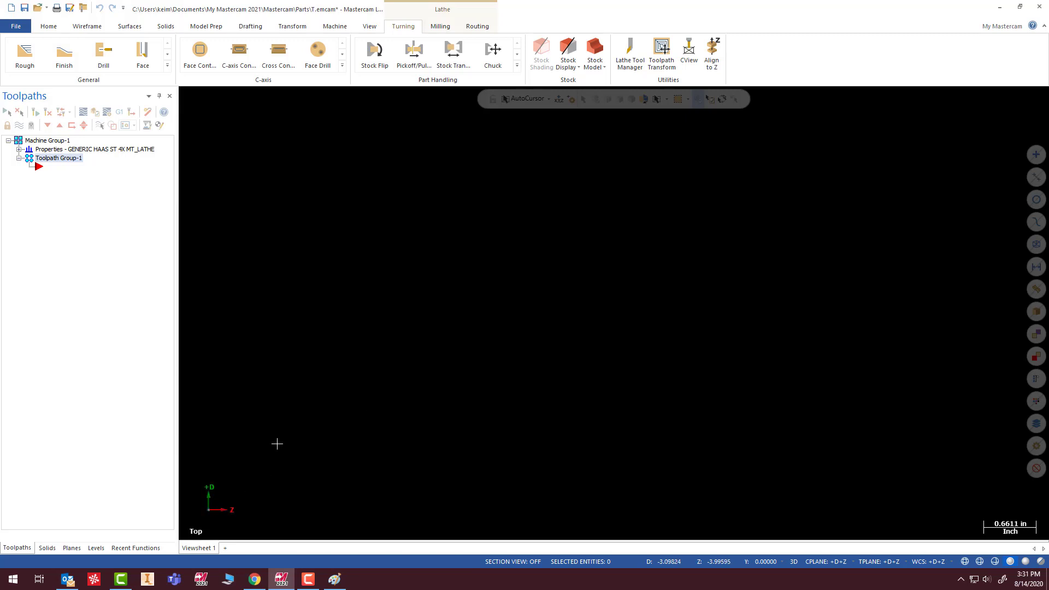
# - Start a multi-line wireframe at 1.225,0 and draw its first vertical segment up to diameter 1.625
pyautogui.click(85, 28)
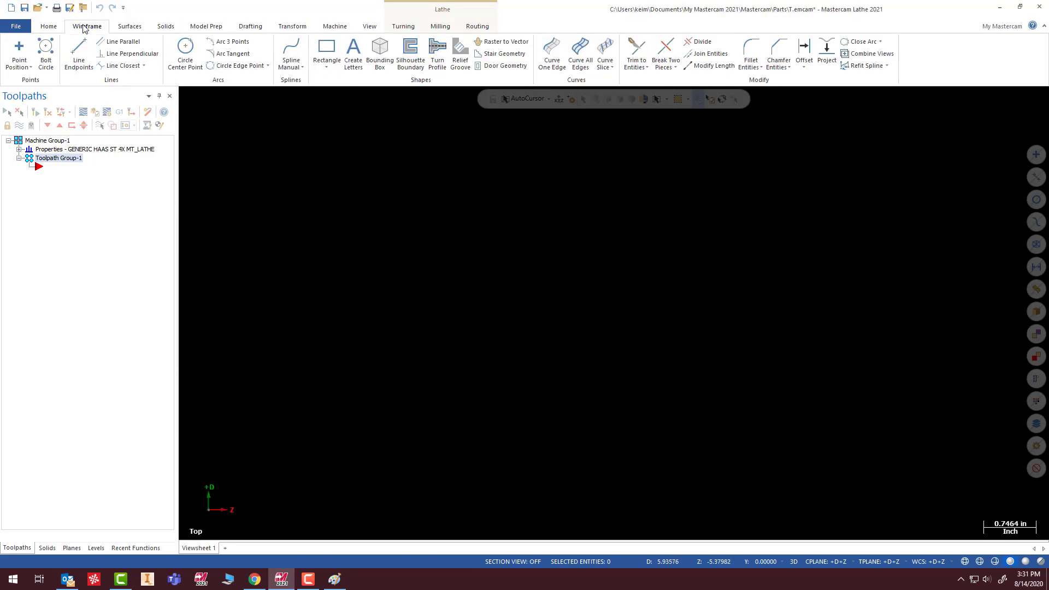
pyautogui.click(82, 54)
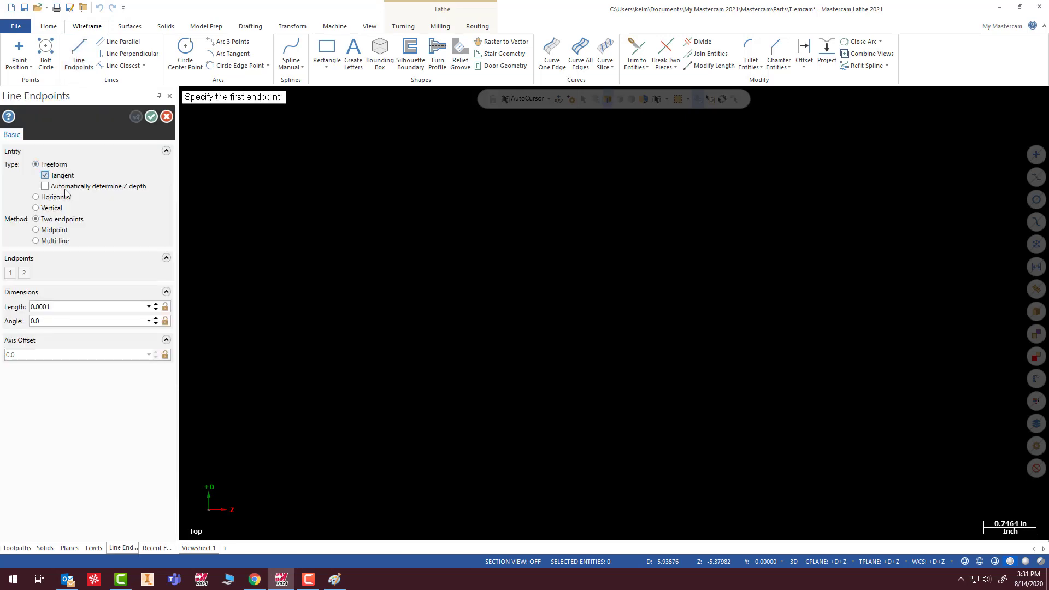
pyautogui.click(41, 244)
pyautogui.write('1.22')
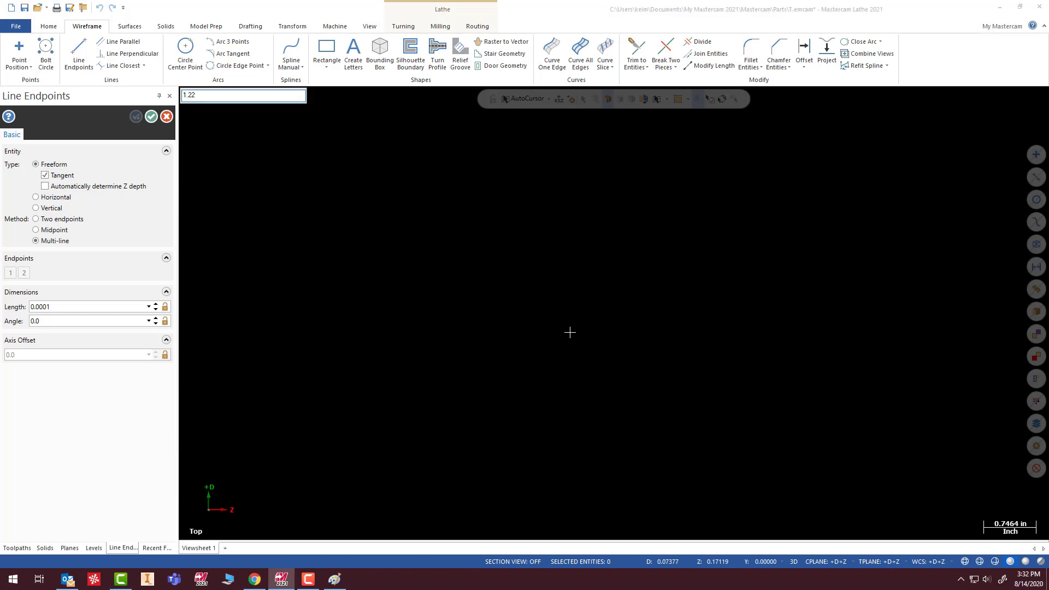
pyautogui.write('5,0')
pyautogui.press('Return')
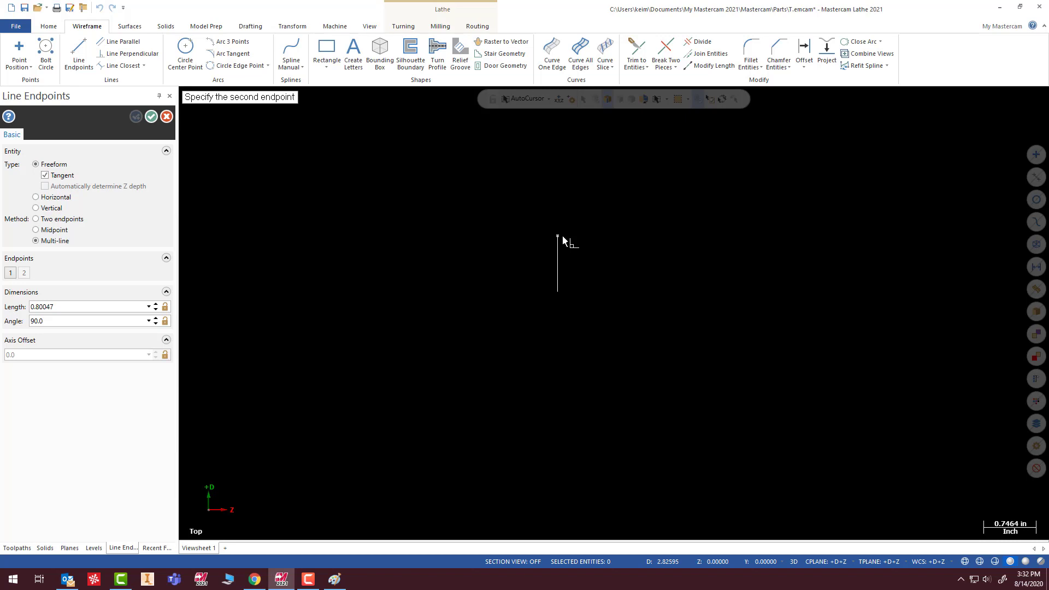
pyautogui.write('1.625')
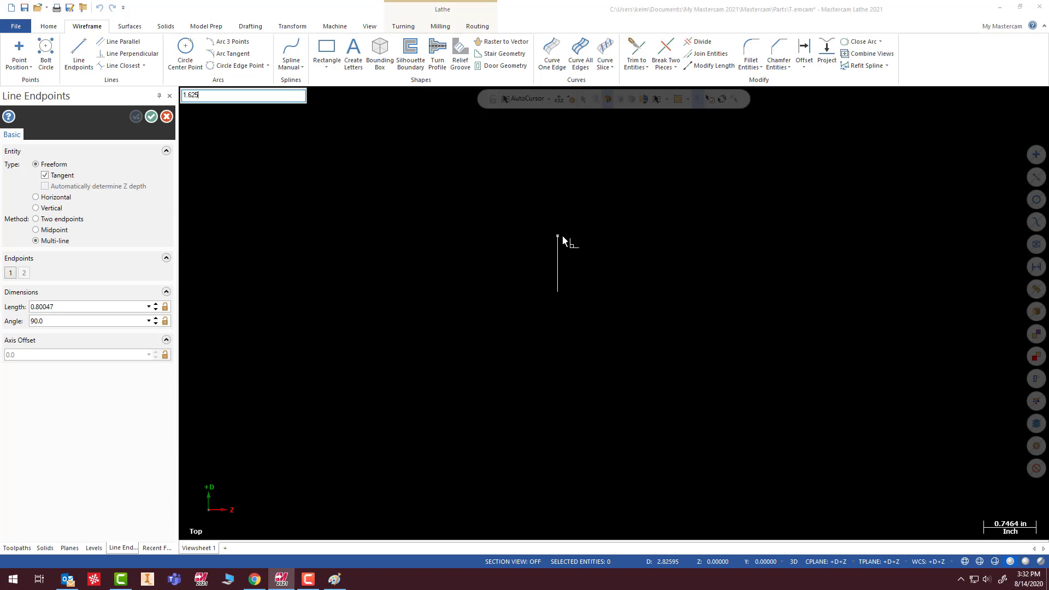
pyautogui.press('Return')
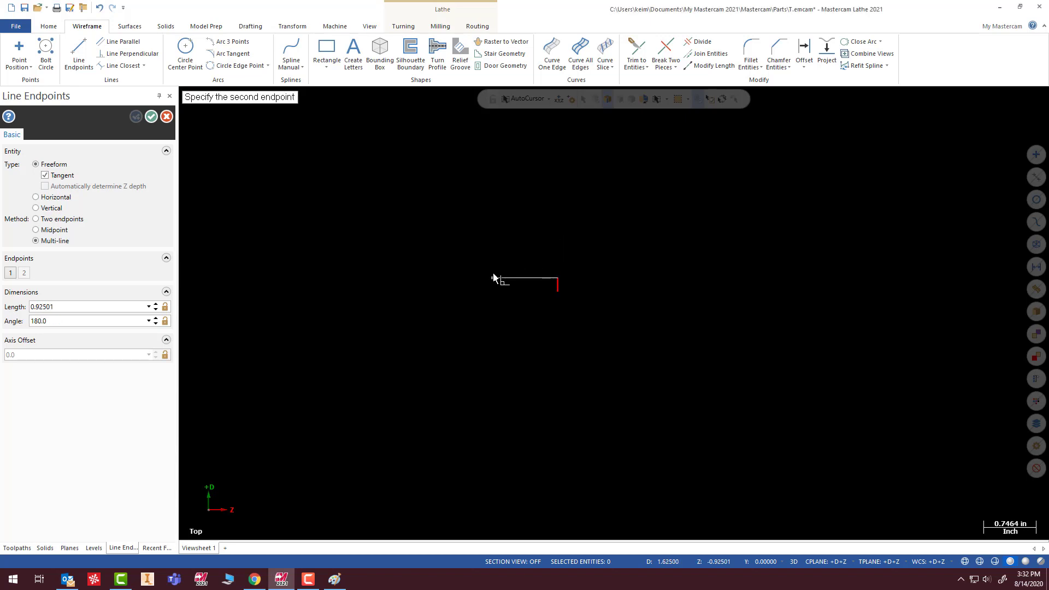
# - Continue the multi-line through 1.625,-.375 and 1.225,-.375, and close the rectangle at its start point
pyautogui.write('1.625,-.')
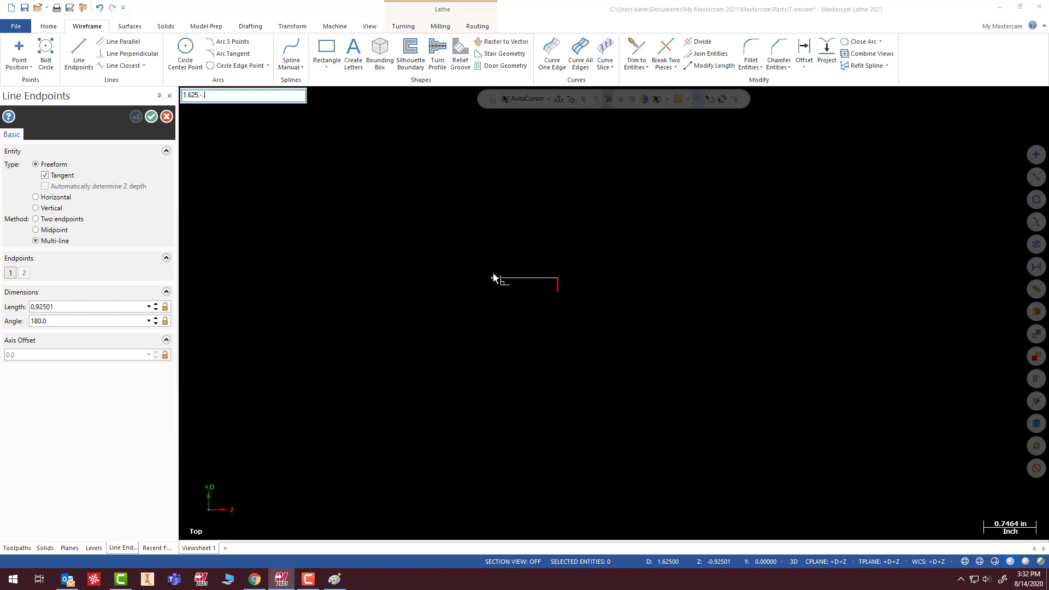
pyautogui.write('375')
pyautogui.press('Return')
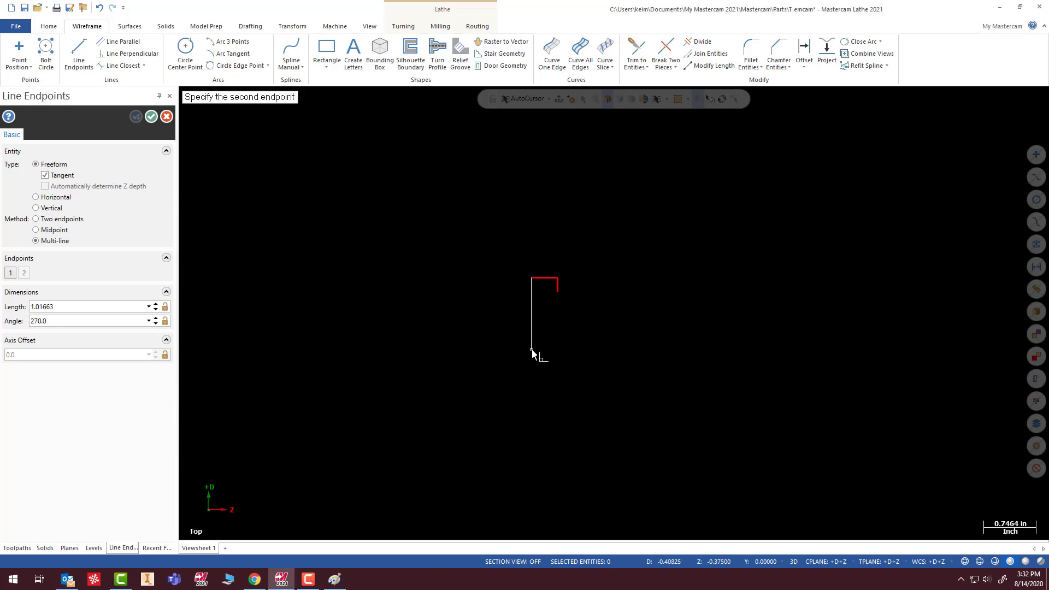
pyautogui.write('1')
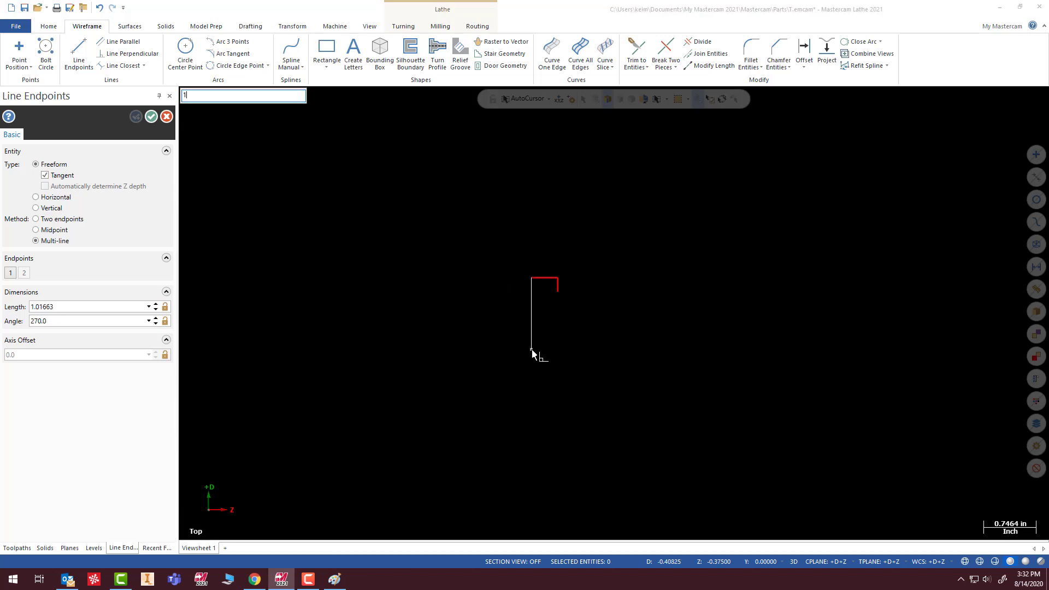
pyautogui.write('.225,-.375')
pyautogui.press('Return')
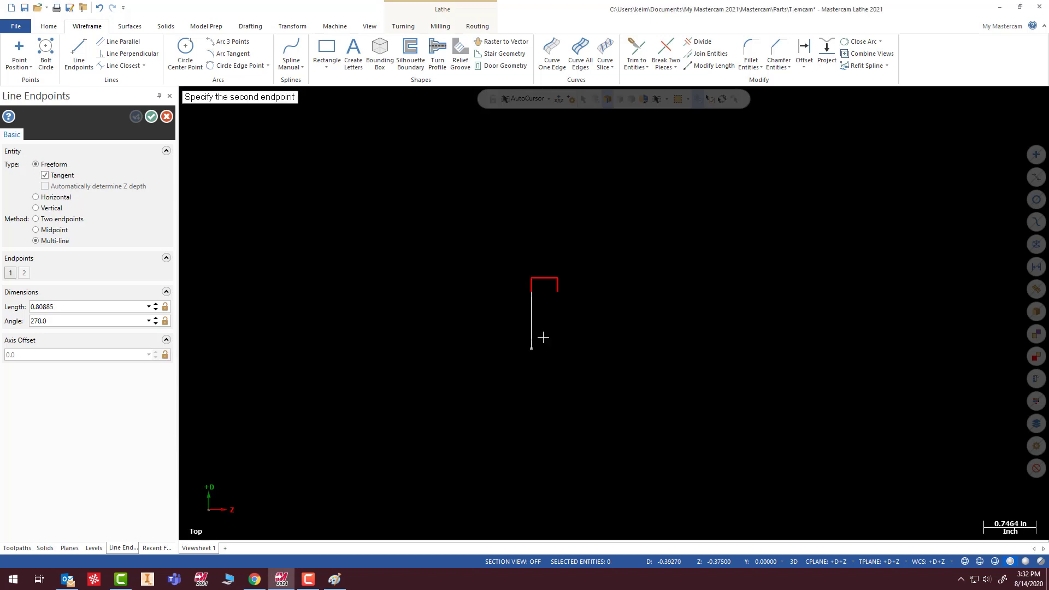
pyautogui.click(557, 300)
pyautogui.scroll(5, 550, 300)
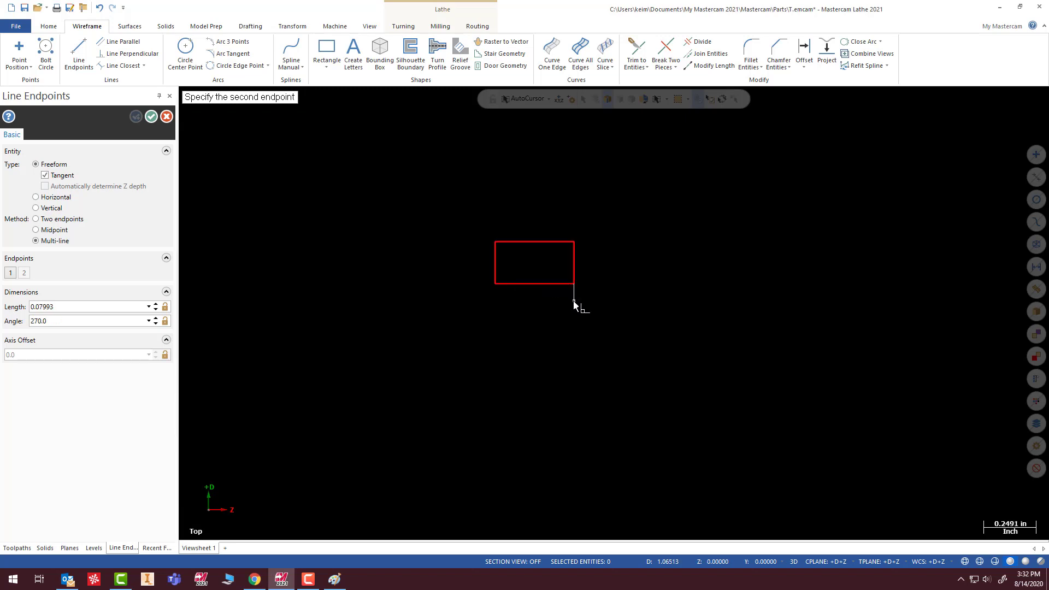
pyautogui.press('Escape')
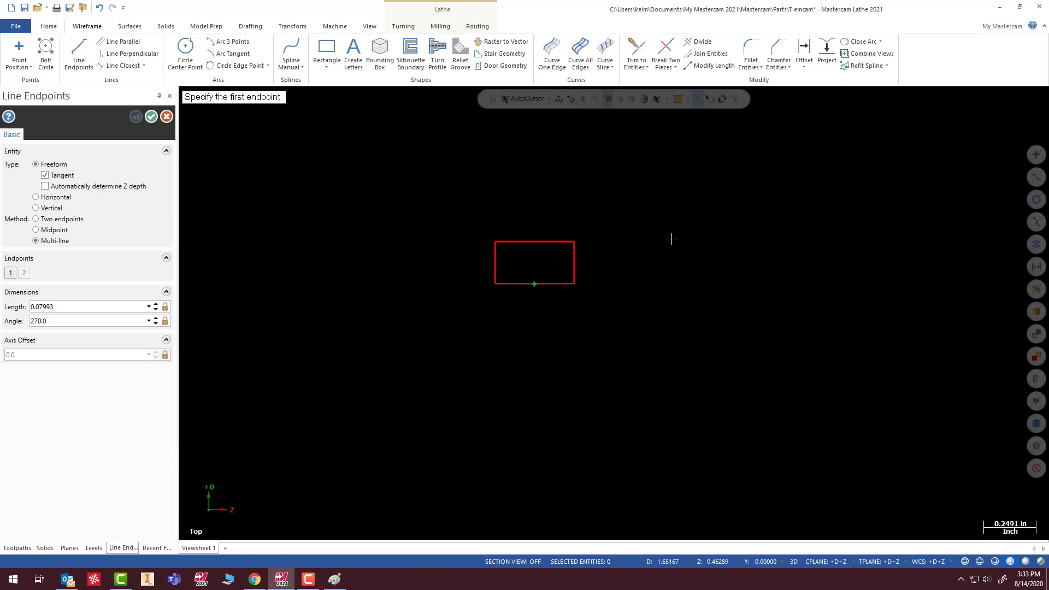
# - Draw a horizontal line across the rectangle at diameter 1.5, from its front face to 1.5,-.375
pyautogui.click(575, 255)
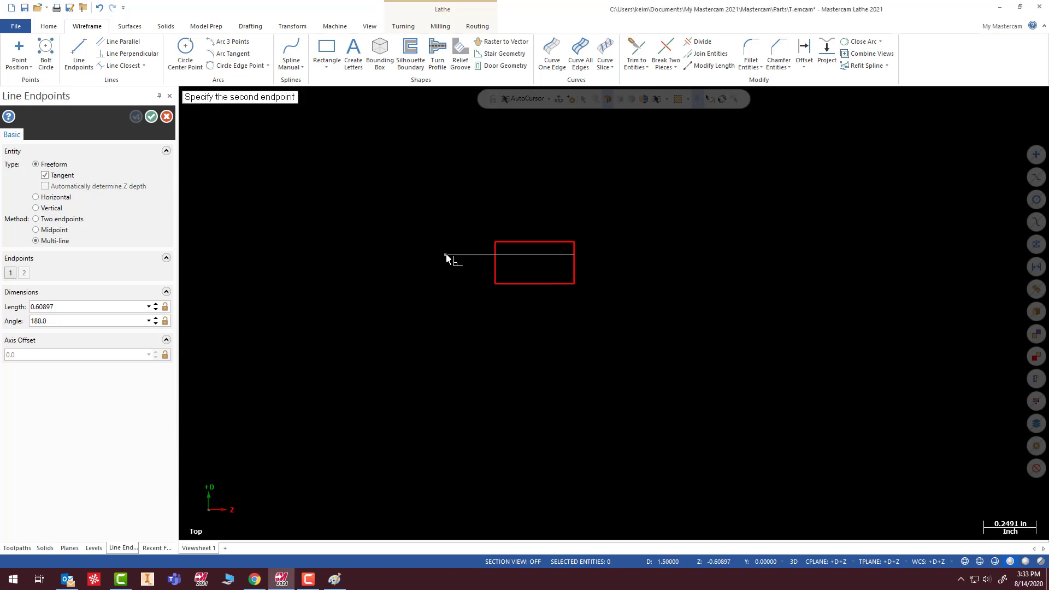
pyautogui.write('1.5')
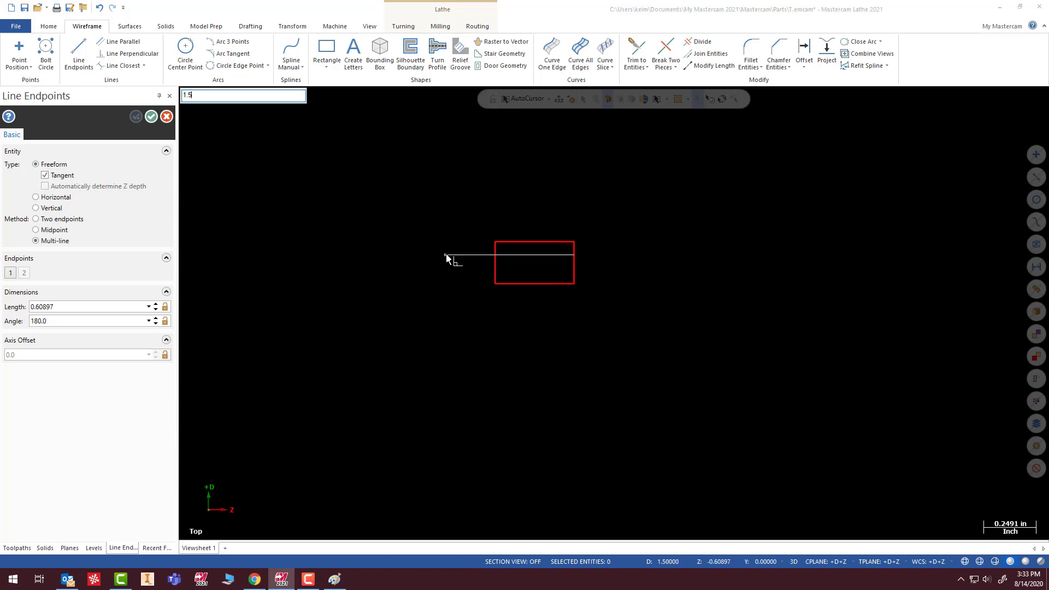
pyautogui.write(',-.375')
pyautogui.press('Return')
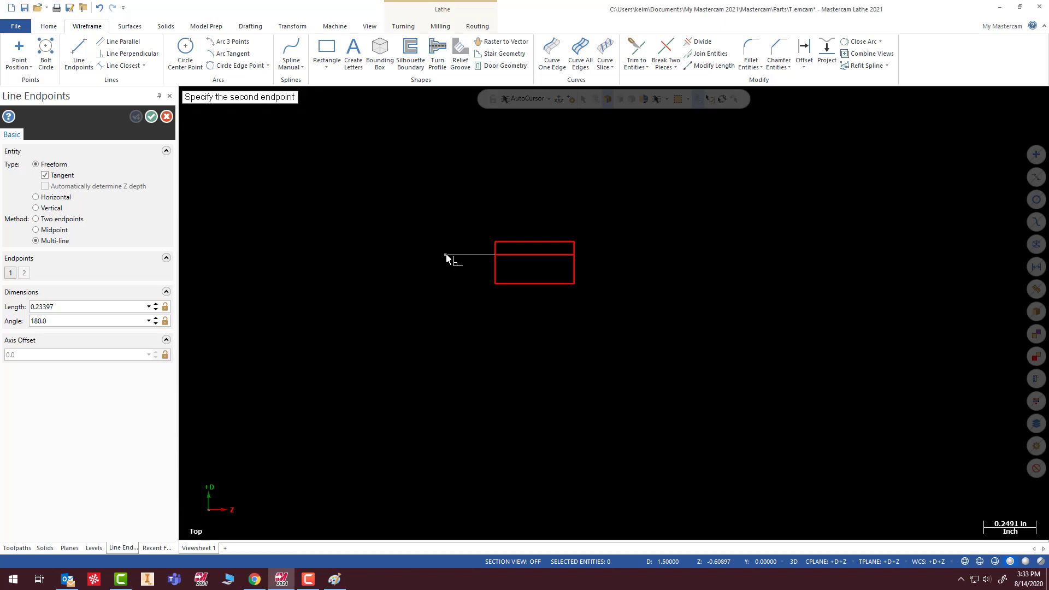
pyautogui.press('Escape')
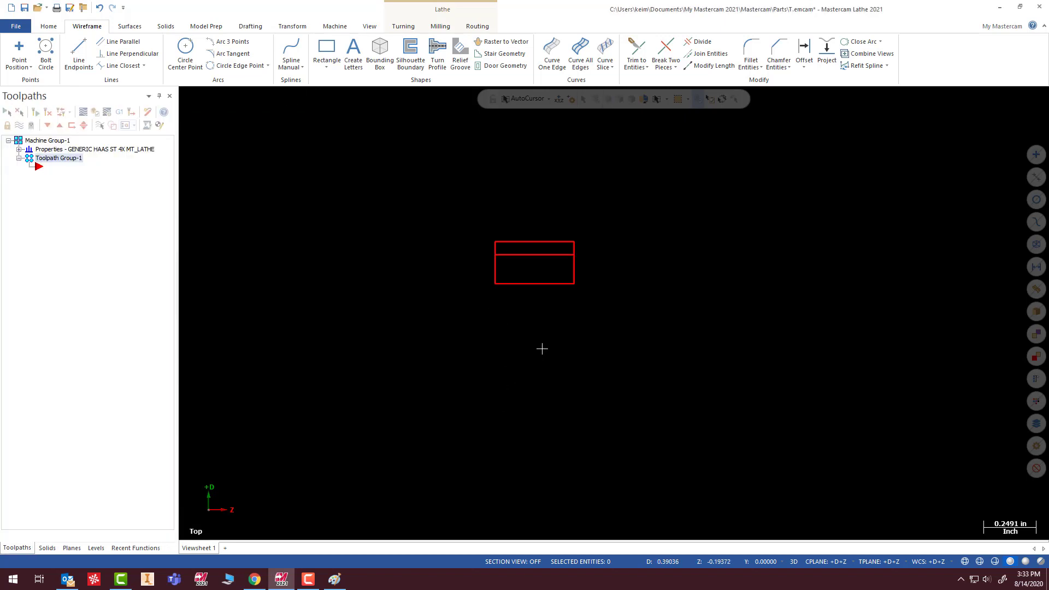
# - Chamfer both upper corners of the rectangle with the 1 Distance method at 0.042, trimming the entities
pyautogui.scroll(2, 573, 261)
pyautogui.scroll(1, 558, 253)
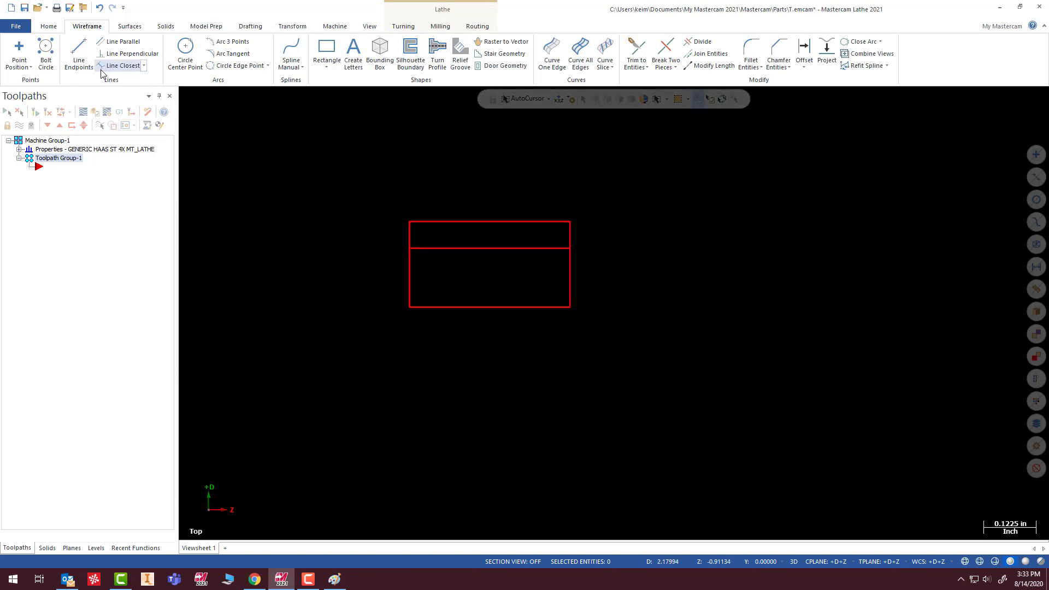
pyautogui.click(78, 58)
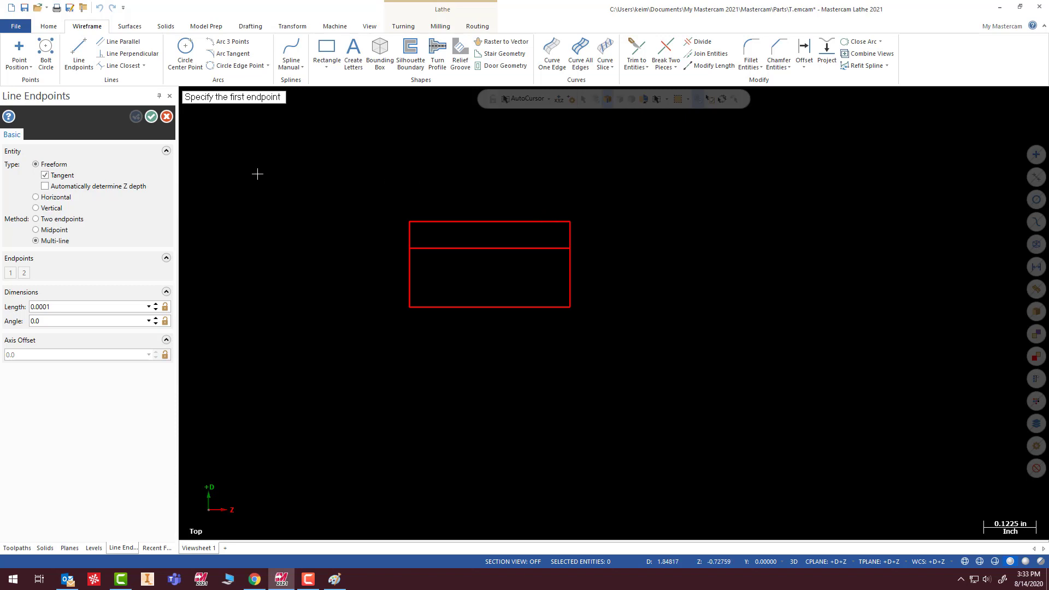
pyautogui.click(778, 52)
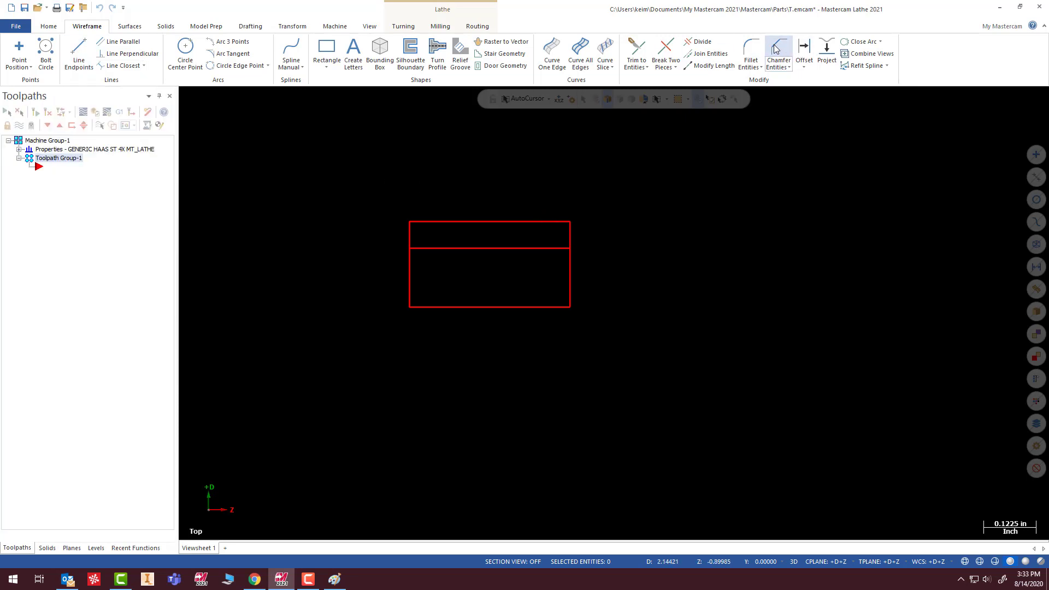
pyautogui.moveTo(46, 226); pyautogui.dragTo(1, 234)
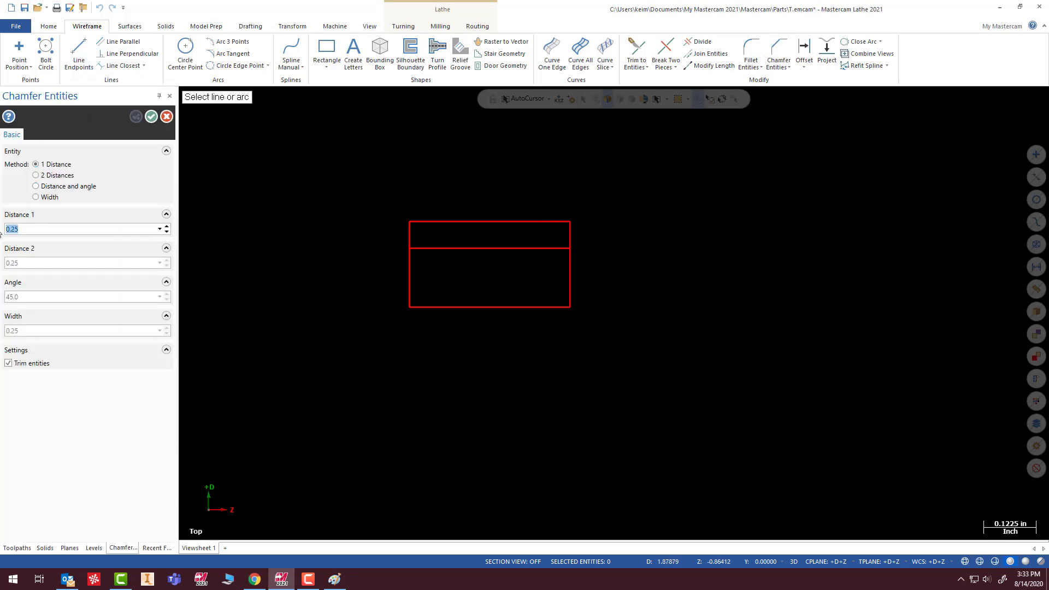
pyautogui.write('.042')
pyautogui.click(554, 220)
pyautogui.click(570, 233)
pyautogui.click(419, 221)
pyautogui.click(407, 232)
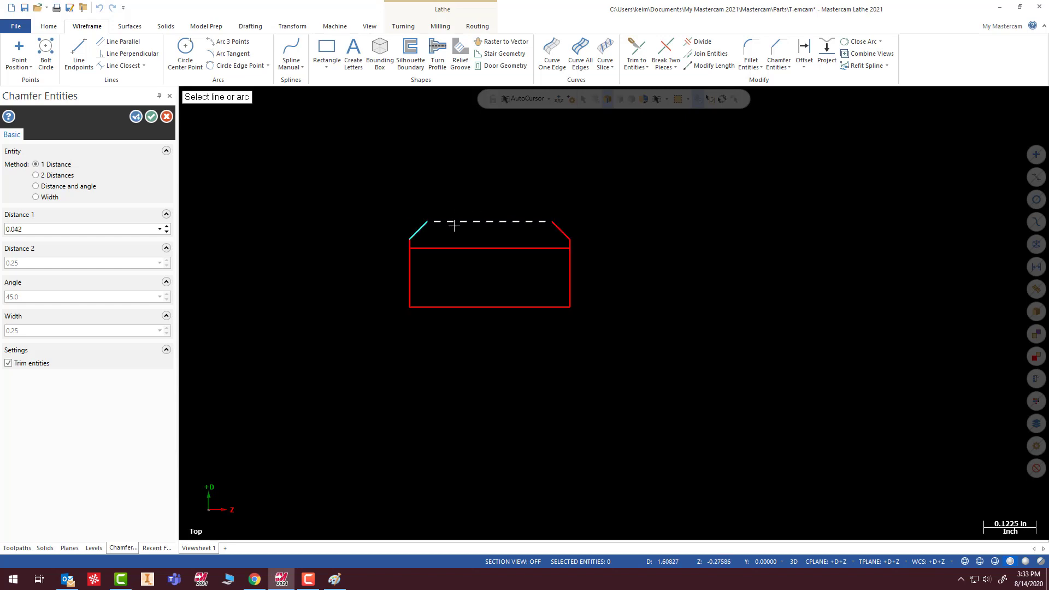
pyautogui.click(151, 117)
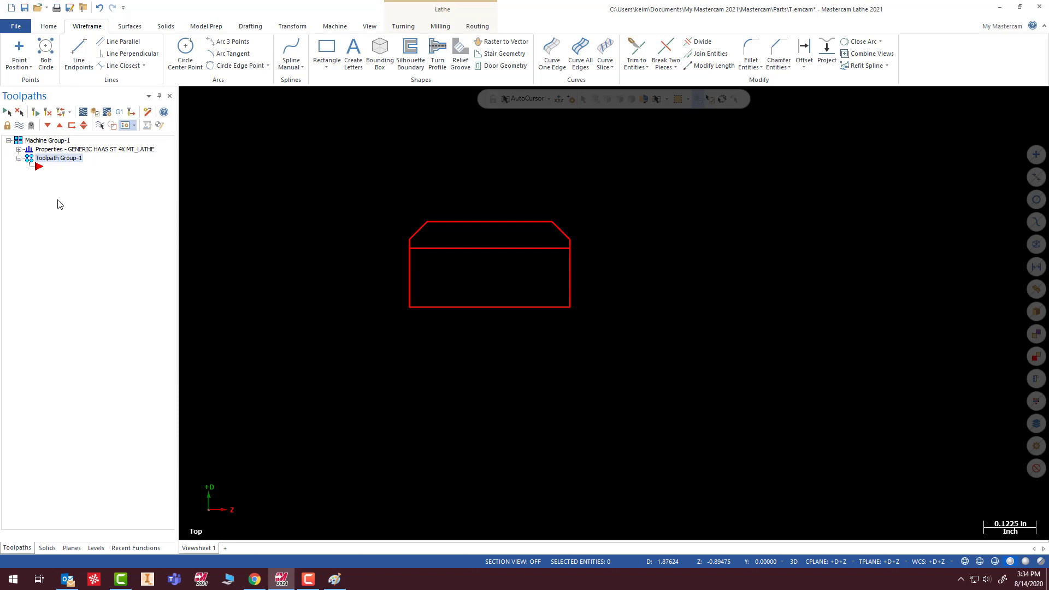
# - Set the machine group's stock plane to +D+Z in the stock setup
pyautogui.click(19, 149)
pyautogui.click(60, 175)
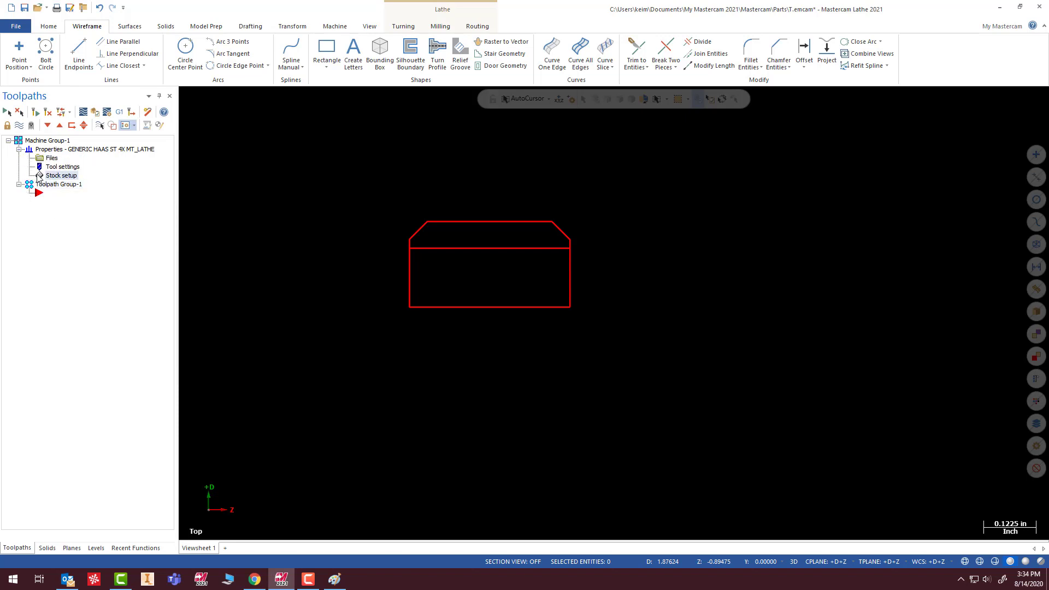
pyautogui.click(62, 169)
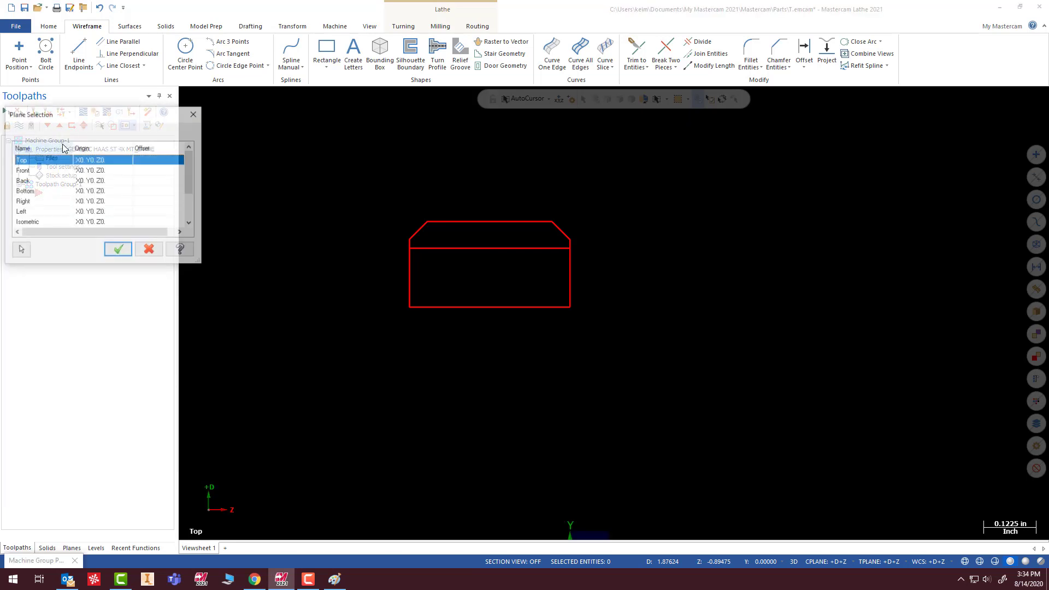
pyautogui.scroll(-2, 187, 172)
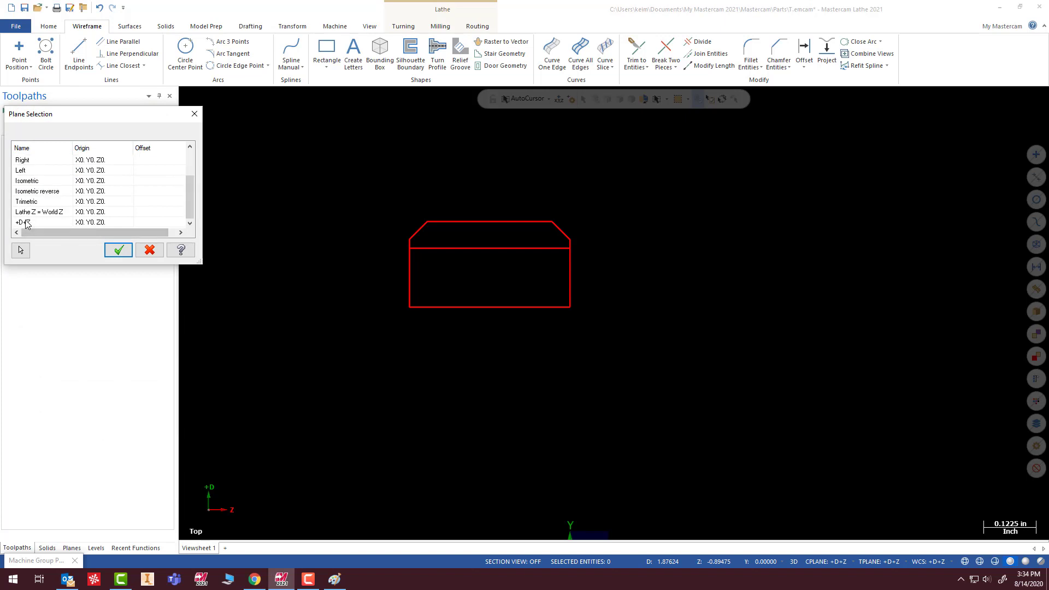
pyautogui.click(76, 222)
pyautogui.click(119, 250)
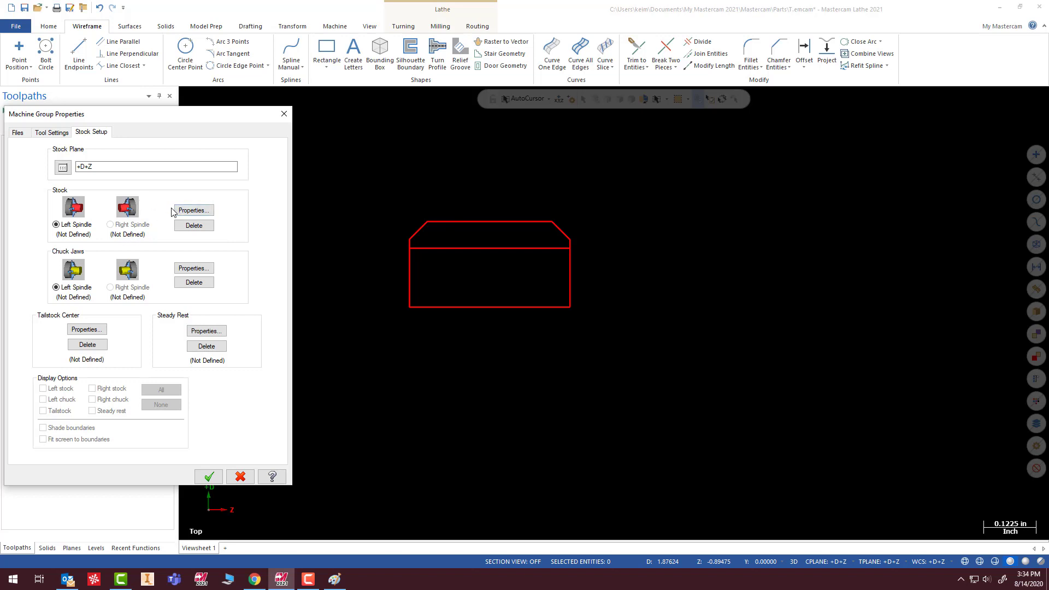
# - Define the left spindle's cylindrical stock with an outer diameter of 2.0 and a length of 0.375
pyautogui.click(194, 211)
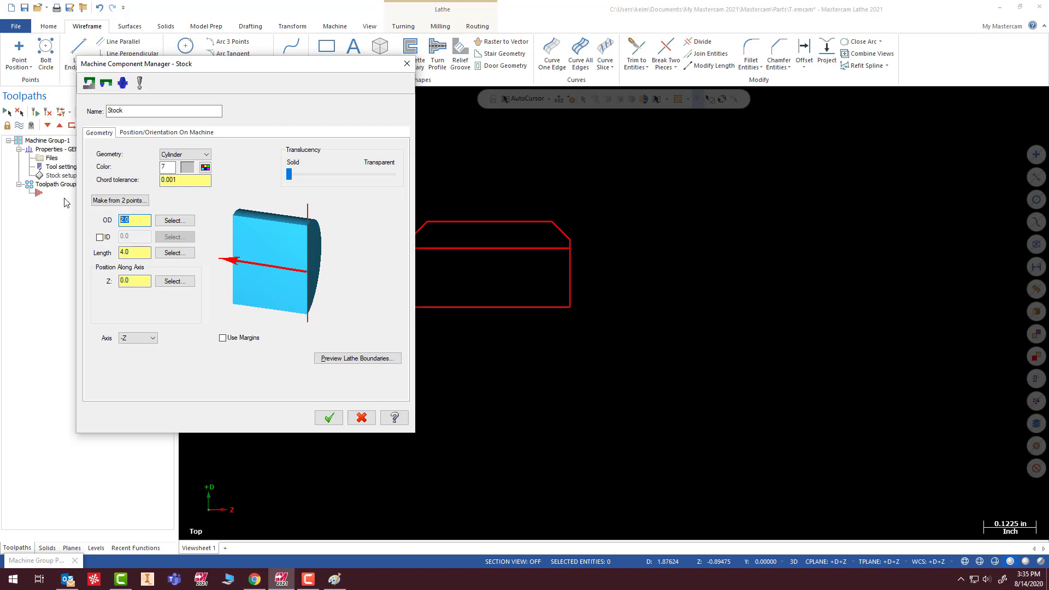
pyautogui.click(140, 219)
pyautogui.moveTo(140, 219); pyautogui.dragTo(108, 218)
pyautogui.moveTo(142, 252); pyautogui.dragTo(104, 256)
pyautogui.write('.375')
pyautogui.moveTo(137, 252); pyautogui.dragTo(112, 253)
# - Enable margins on the stock cylinder with a right margin of 0.01 and a left margin of 3.0
pyautogui.click(222, 337)
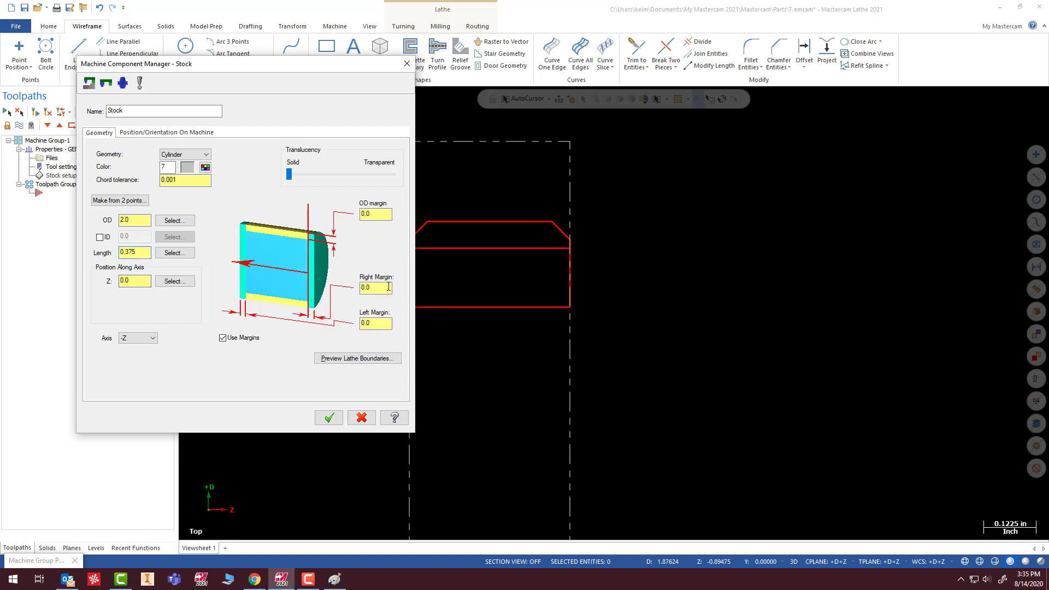
pyautogui.moveTo(387, 323); pyautogui.dragTo(339, 329)
pyautogui.write('3.0')
pyautogui.moveTo(386, 288); pyautogui.dragTo(347, 293)
pyautogui.write('.01')
pyautogui.moveTo(385, 323); pyautogui.dragTo(353, 322)
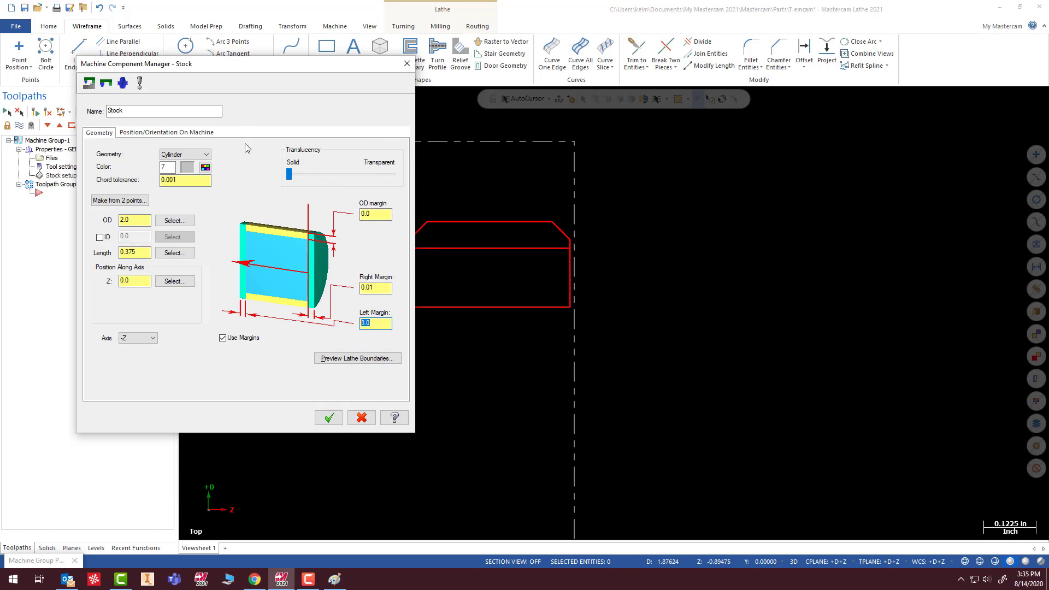
pyautogui.click(333, 420)
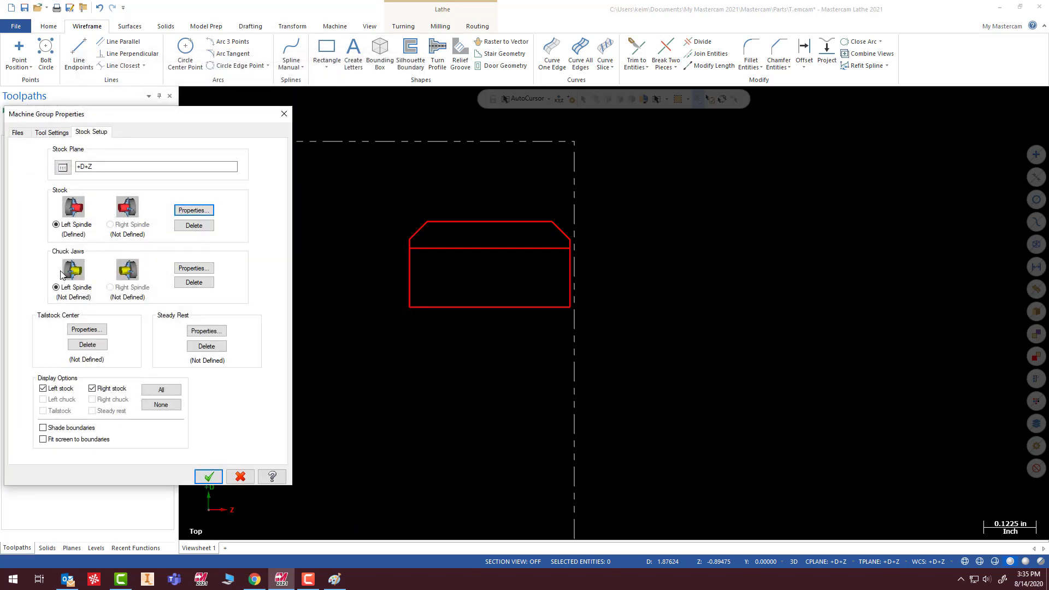
# - Define the left spindle's chuck jaws with a user-defined position at diameter 2.0 and a negative Z, and accept the stock setup
pyautogui.click(186, 269)
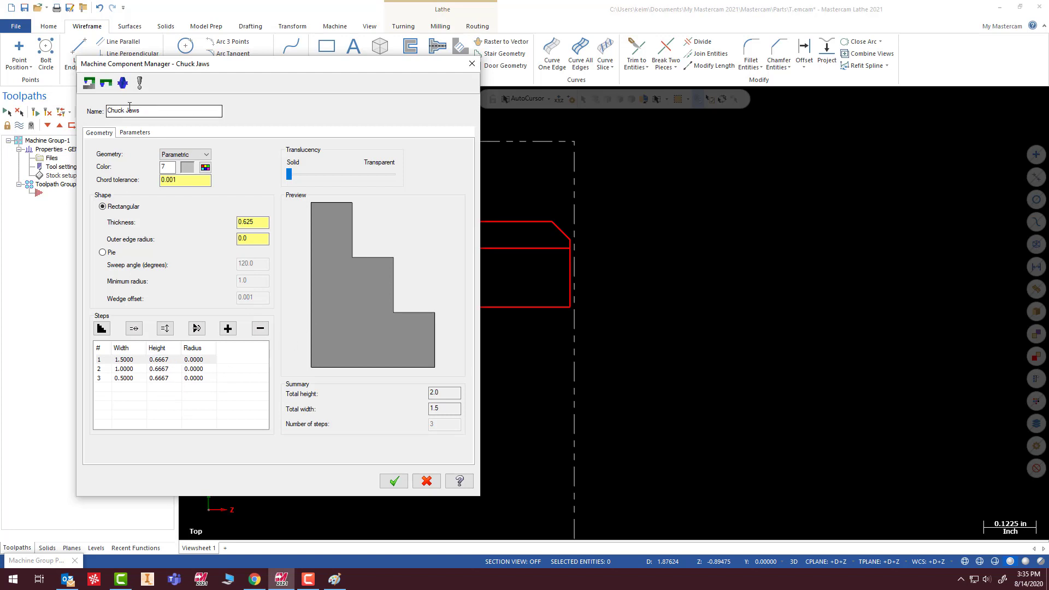
pyautogui.click(134, 132)
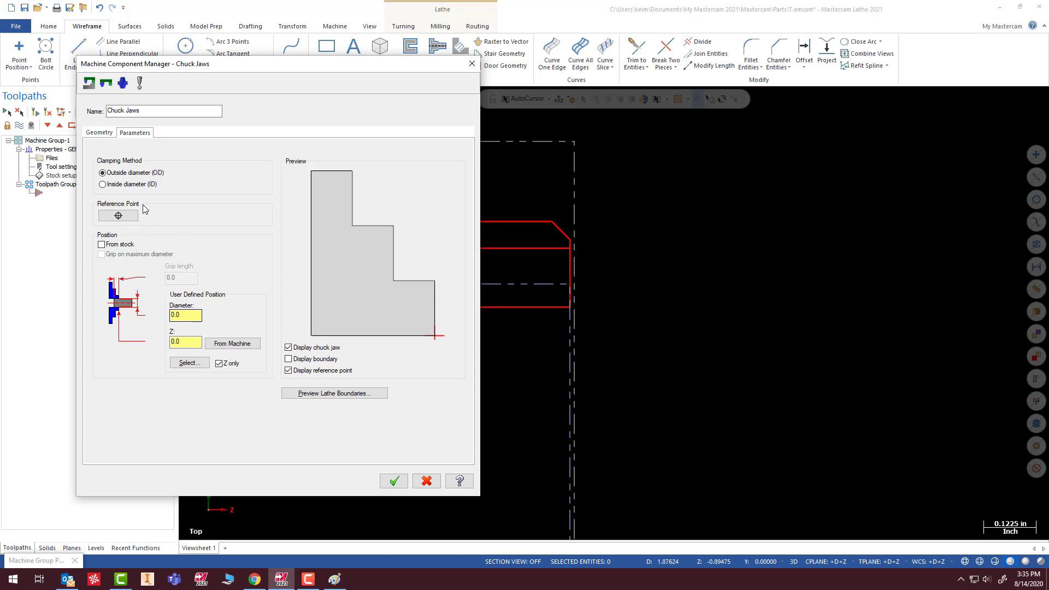
pyautogui.click(172, 316)
pyautogui.write('2.0')
pyautogui.click(193, 344)
pyautogui.write('-')
pyautogui.click(394, 481)
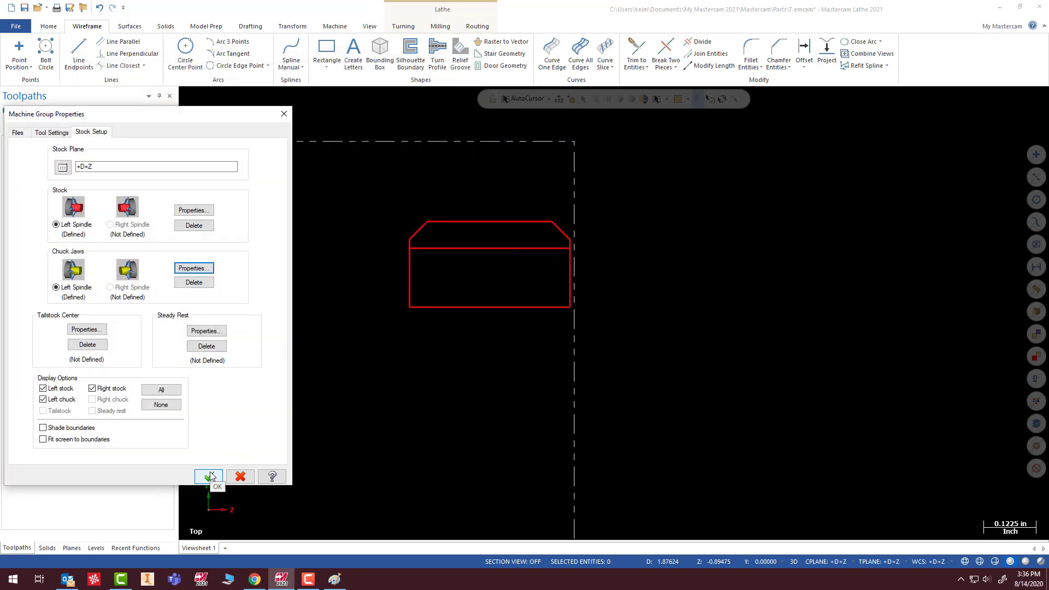
pyautogui.click(211, 477)
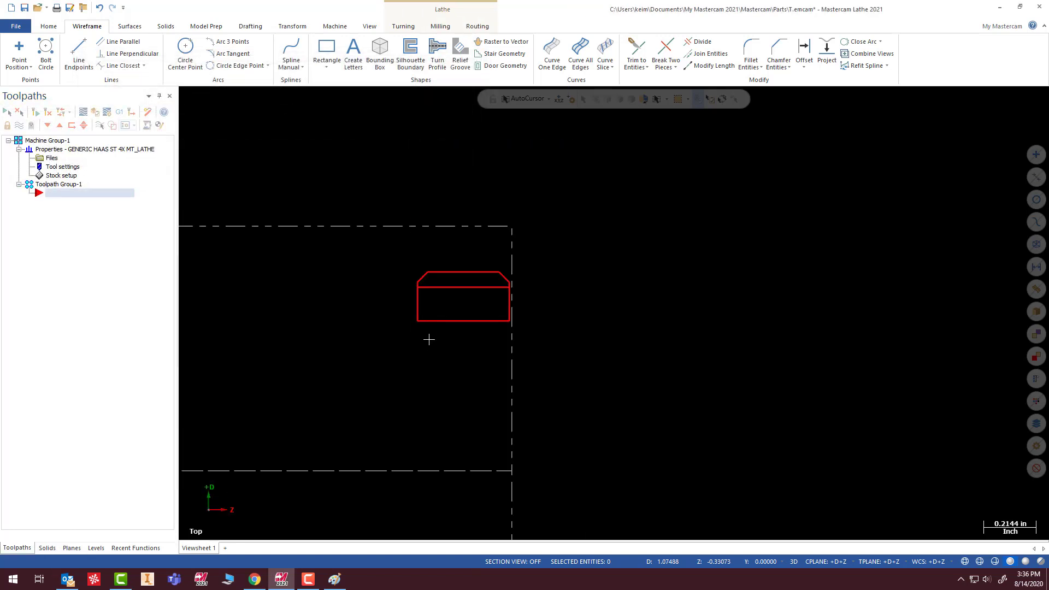
# - Examine the stock and chuck jaw boundaries around the part profile
pyautogui.scroll(-8, 466, 277)
pyautogui.moveTo(534, 260); pyautogui.dragTo(614, 313, button='middle')
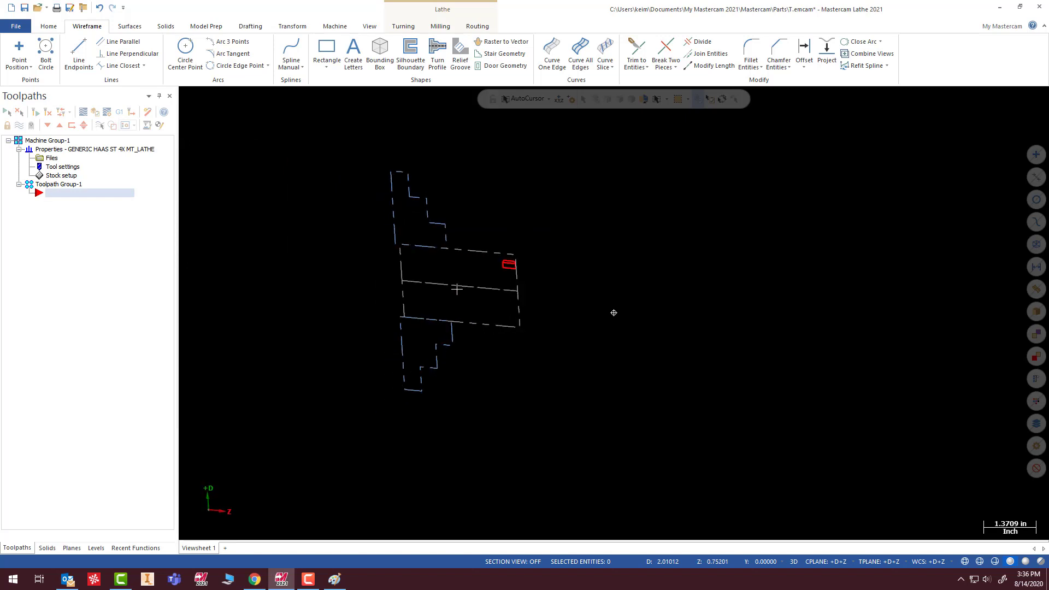
pyautogui.moveTo(457, 289); pyautogui.dragTo(519, 258, button='middle')
pyautogui.scroll(9, 501, 267)
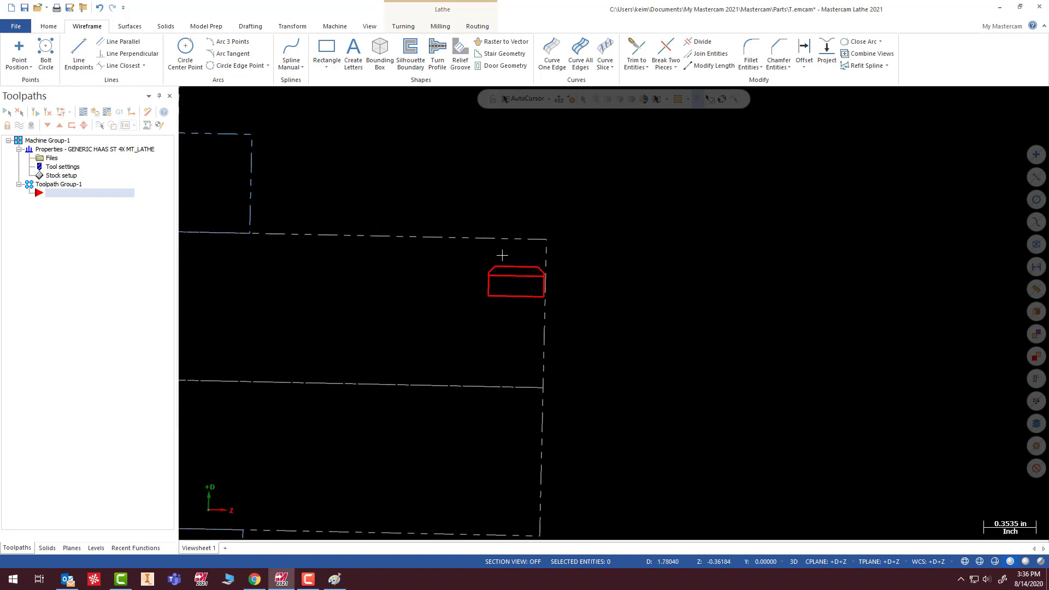
pyautogui.rightClick(704, 210)
pyautogui.click(719, 272)
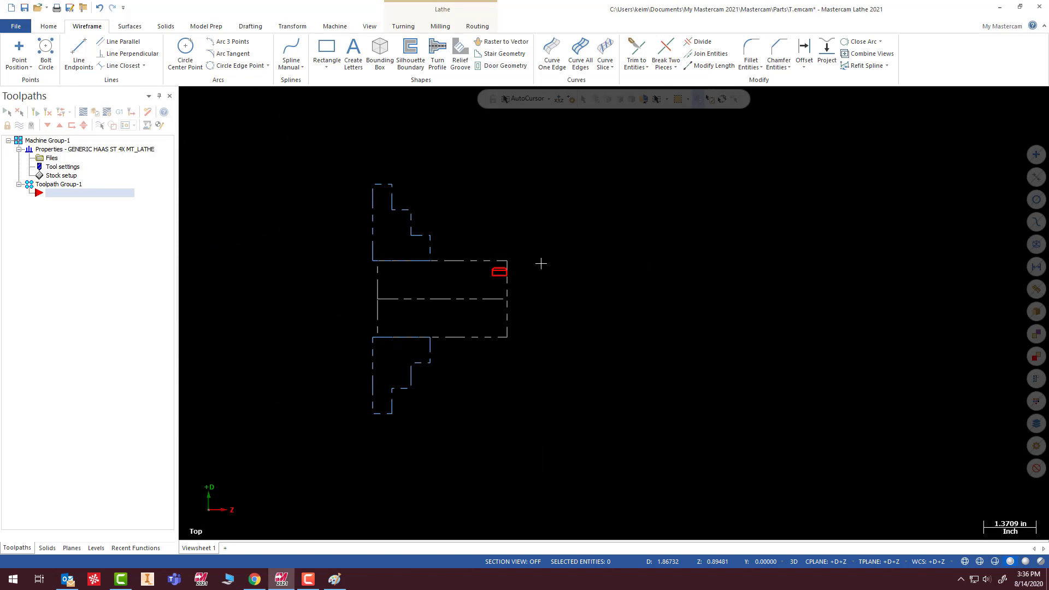
pyautogui.scroll(4, 493, 263)
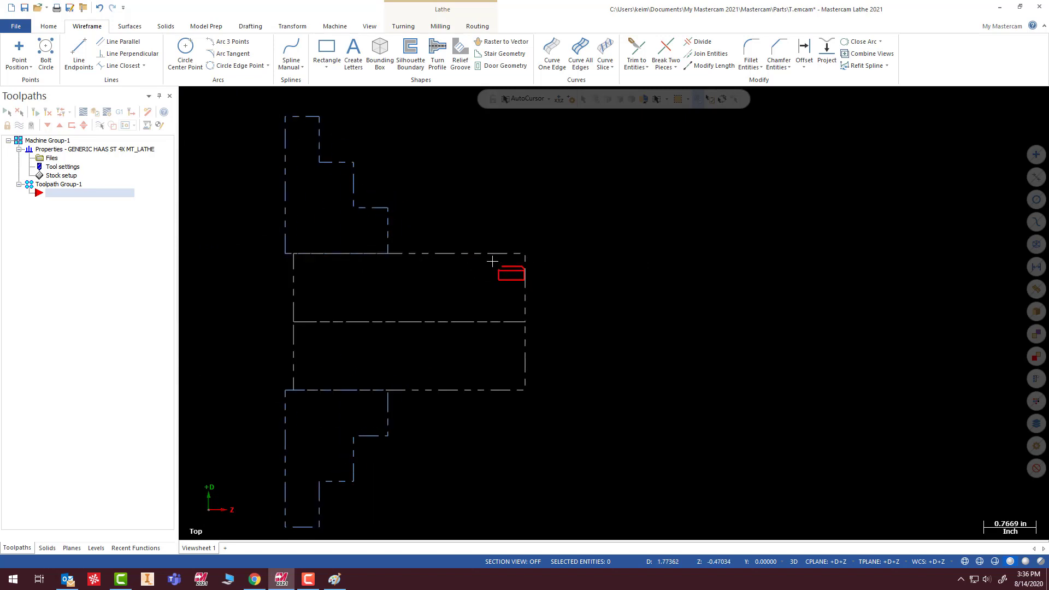
pyautogui.scroll(6, 492, 262)
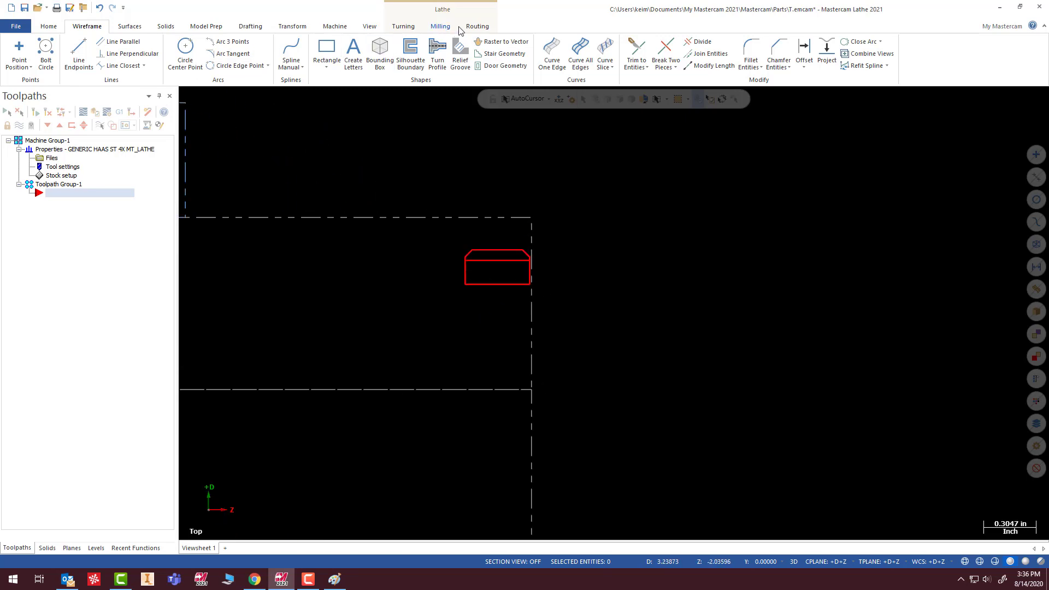
# - Create a Face toolpath with tool T0101 OD Rough Right - 80 Deg., using the stock with a finish Z of 0.0
pyautogui.click(403, 27)
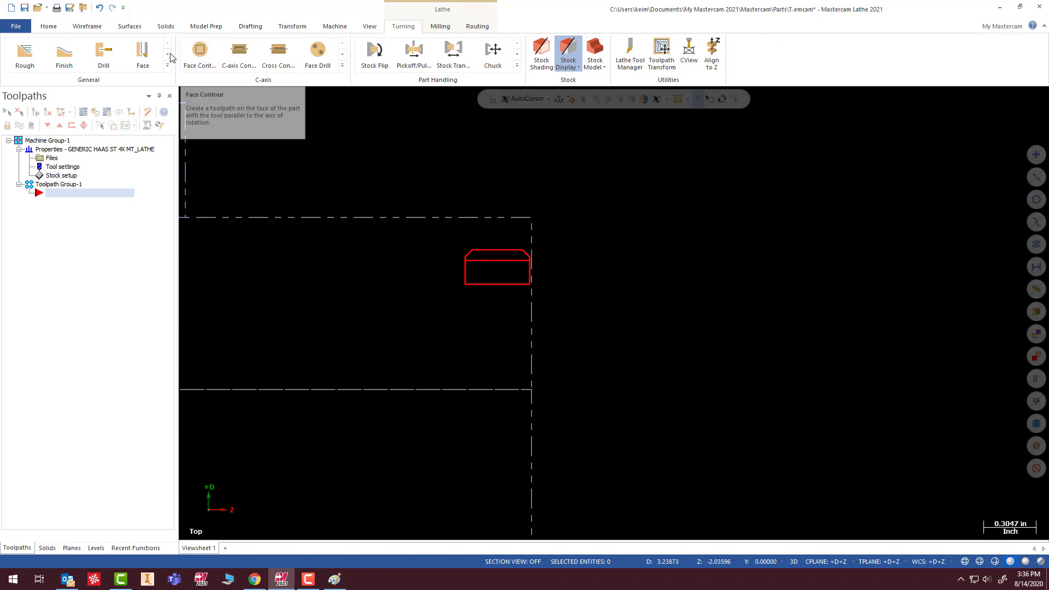
pyautogui.click(143, 54)
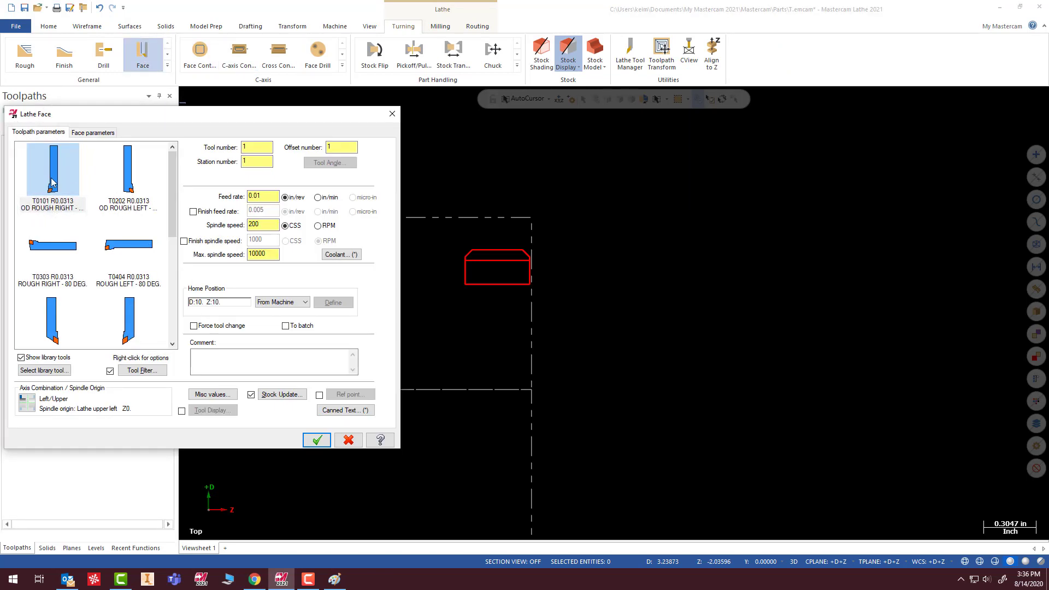
pyautogui.click(52, 181)
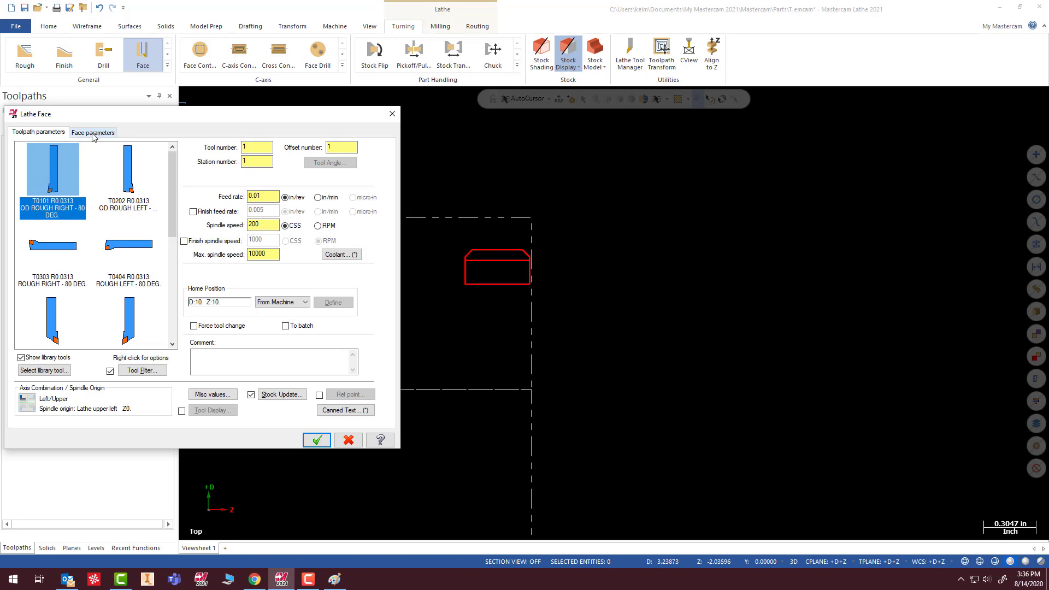
pyautogui.moveTo(45, 175)
pyautogui.click(87, 135)
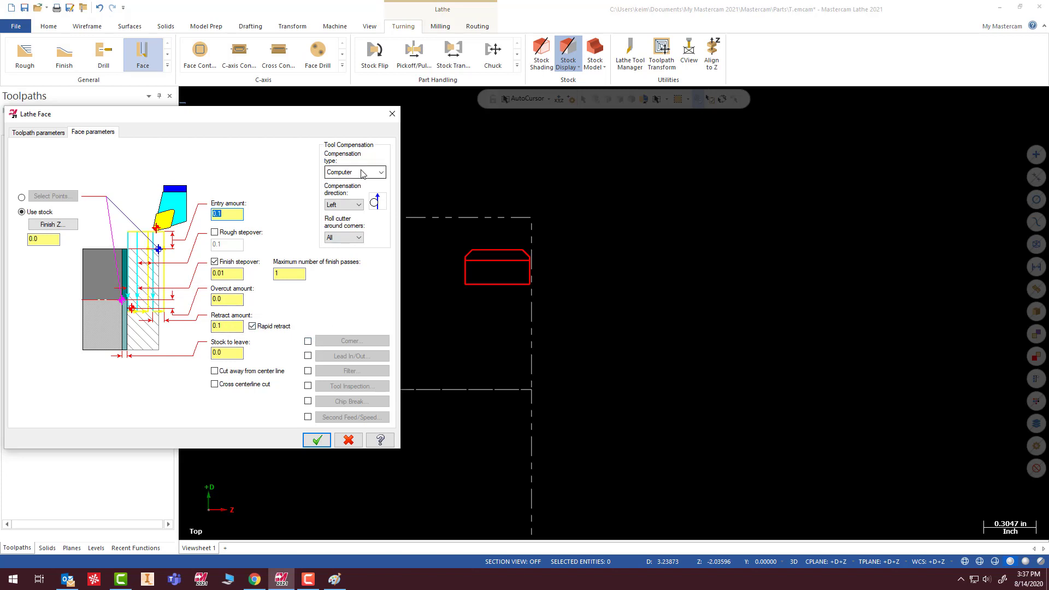
pyautogui.click(320, 444)
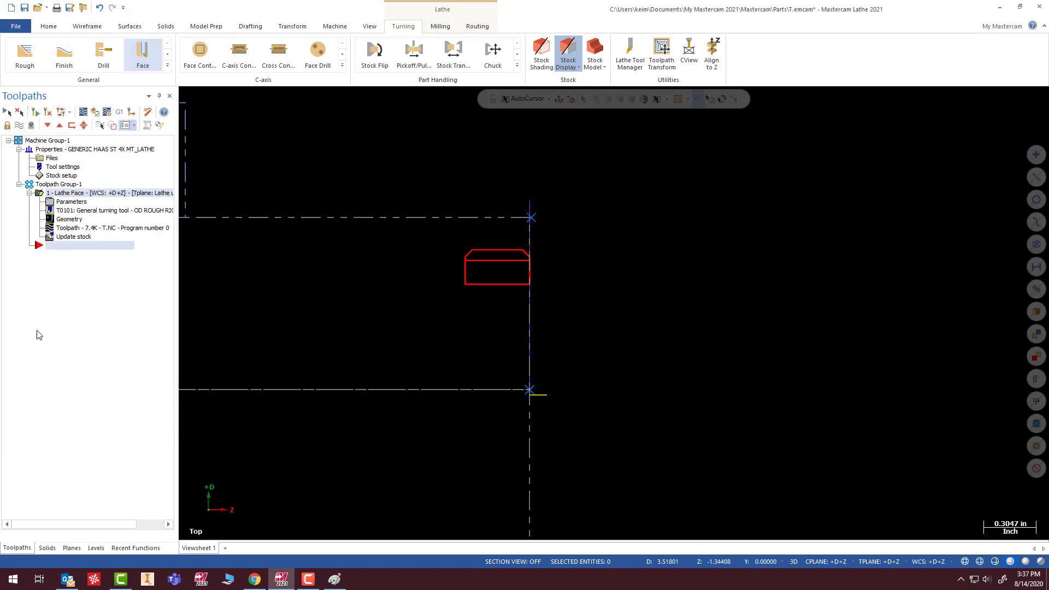
# - Start a Rough toolpath chained from the front chamfer through the outer diameter line, using tool T0101 OD Rough Right - 80 Deg
pyautogui.click(28, 54)
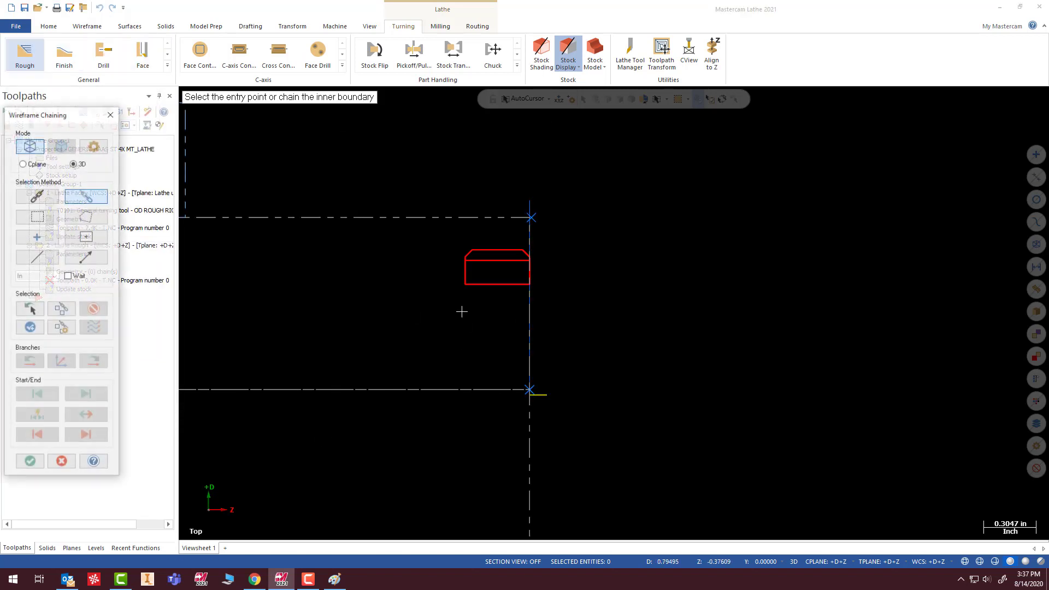
pyautogui.scroll(2, 363, 302)
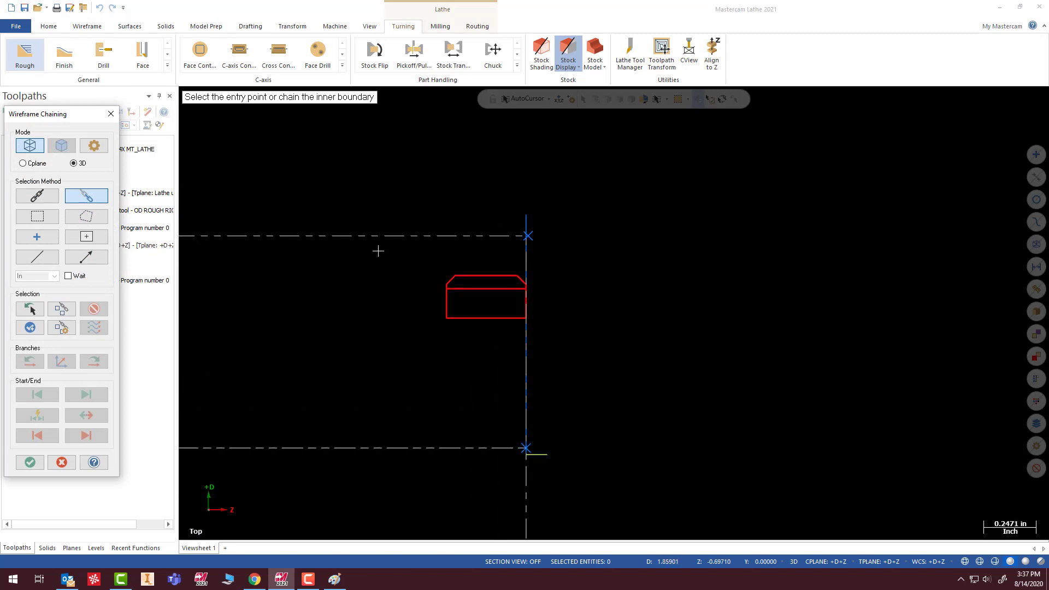
pyautogui.scroll(2, 379, 251)
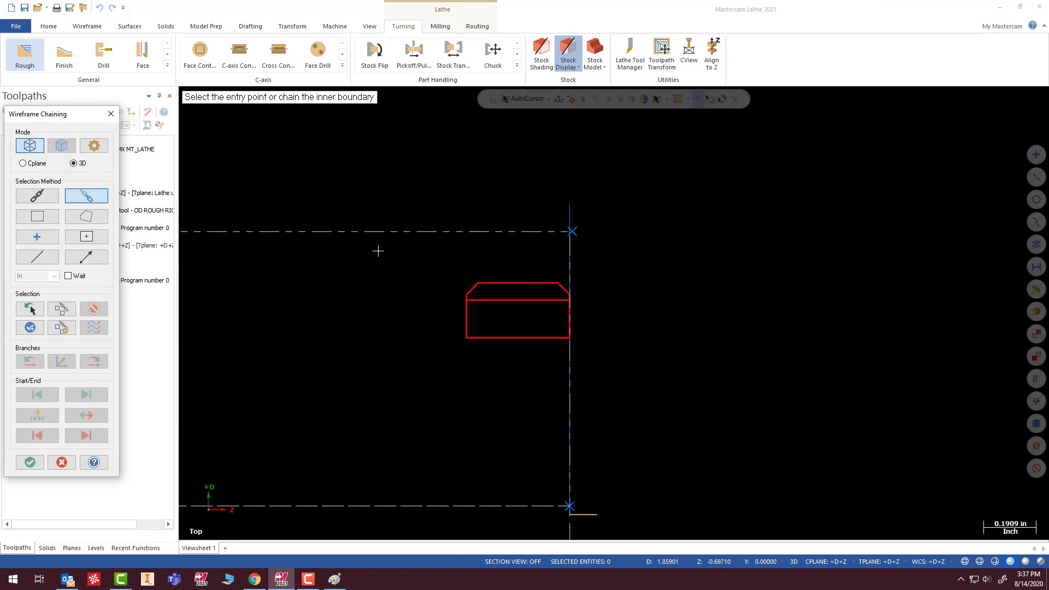
pyautogui.click(563, 287)
pyautogui.click(489, 282)
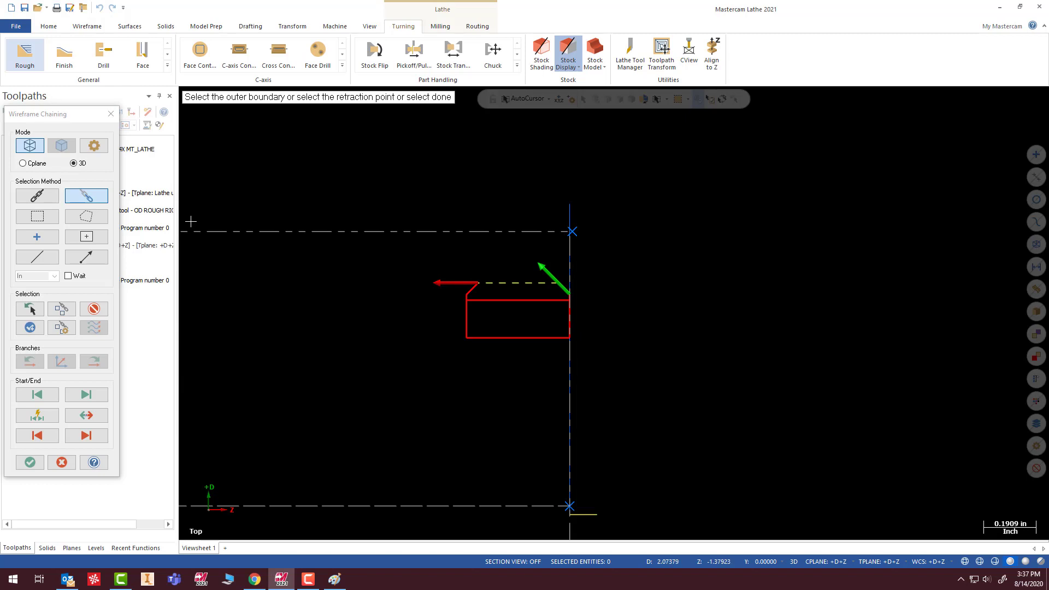
pyautogui.click(29, 462)
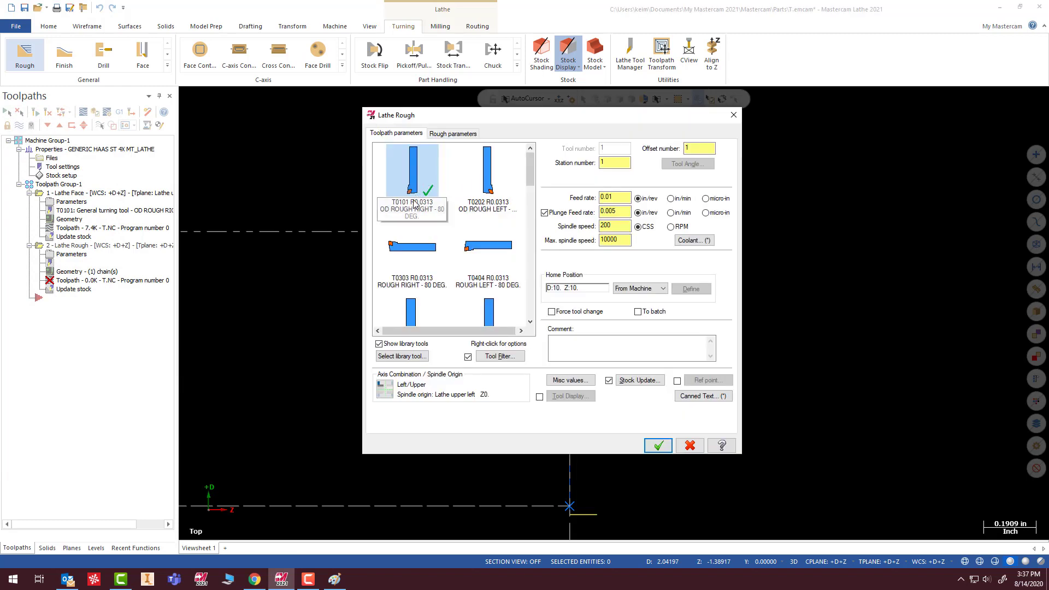
pyautogui.moveTo(413, 185)
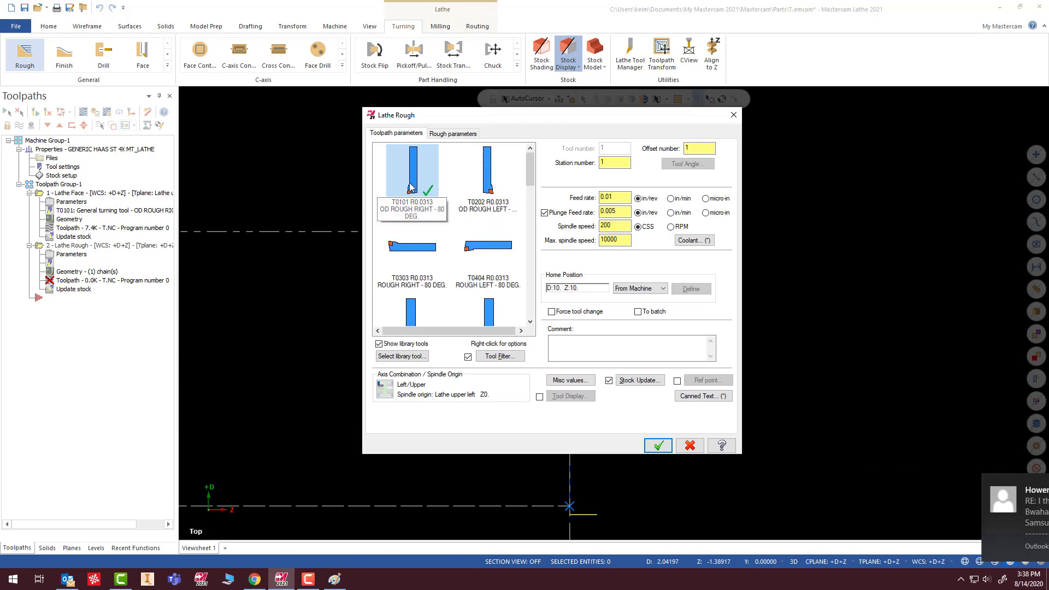
pyautogui.click(413, 183)
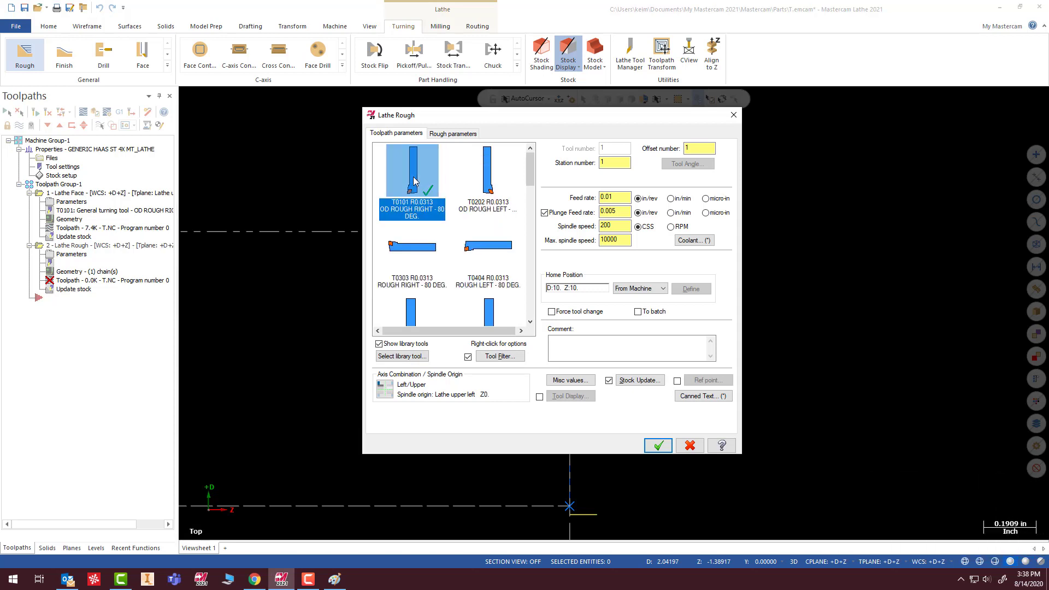
# - Extend the end of the contour by 0.18 in the roughing lead-out settings and generate the toolpath
pyautogui.click(452, 134)
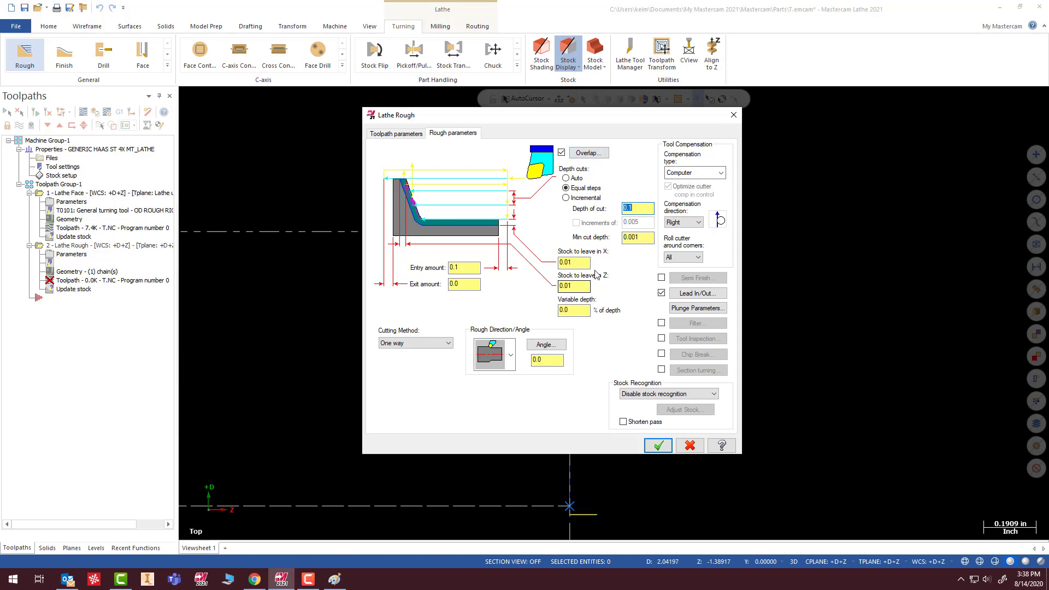
pyautogui.click(681, 295)
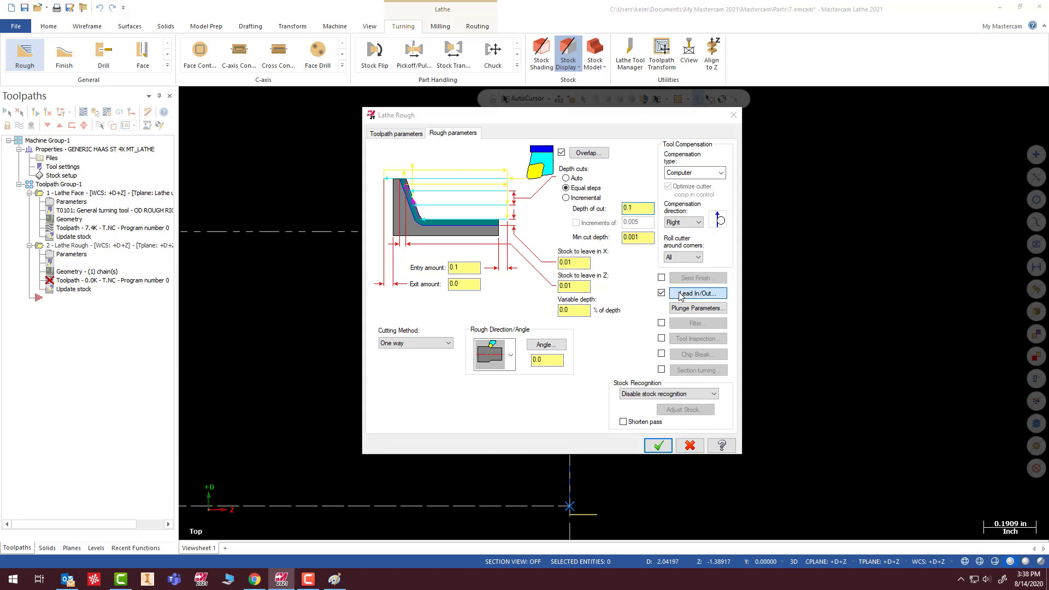
pyautogui.click(315, 201)
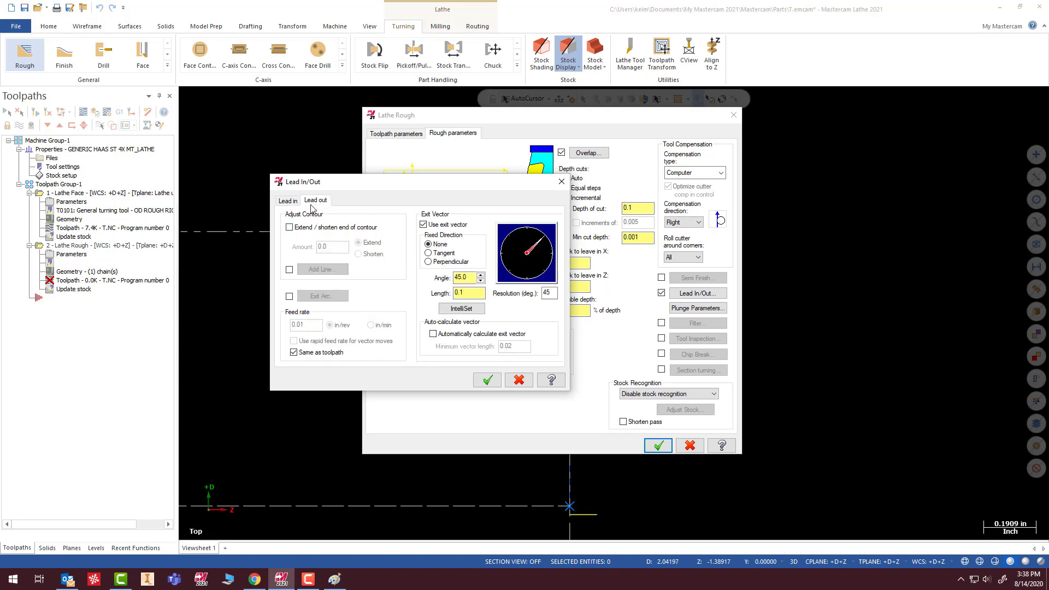
pyautogui.click(289, 227)
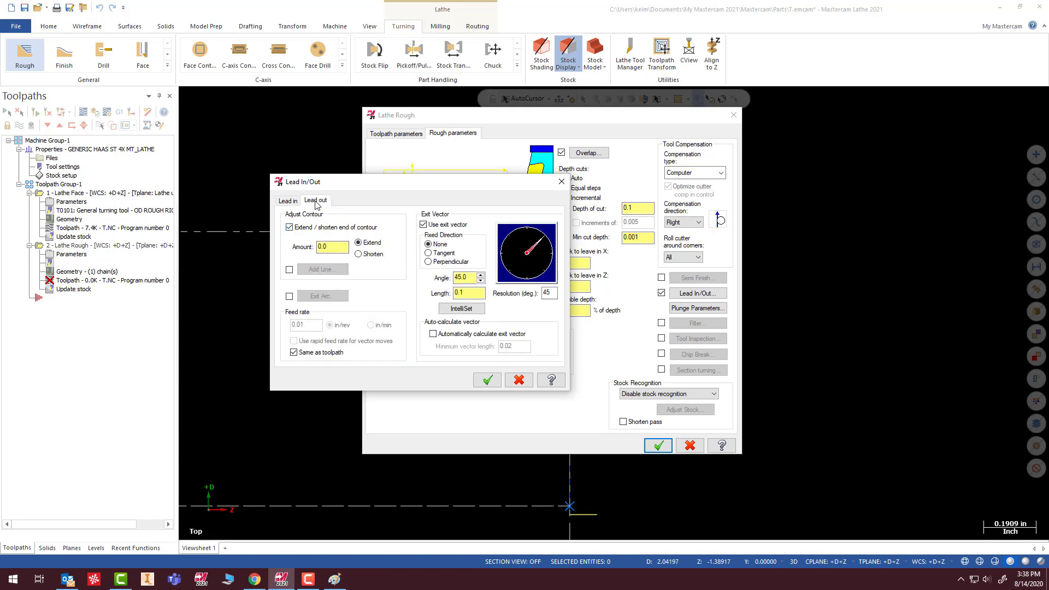
pyautogui.moveTo(337, 247); pyautogui.dragTo(298, 247)
pyautogui.write('.18')
pyautogui.click(487, 380)
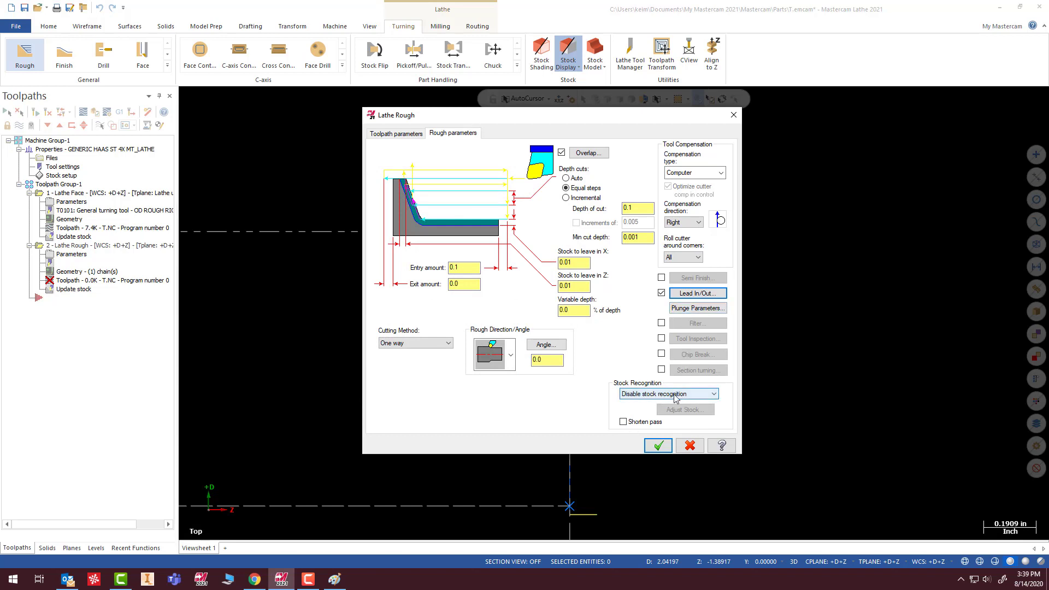
pyautogui.click(658, 446)
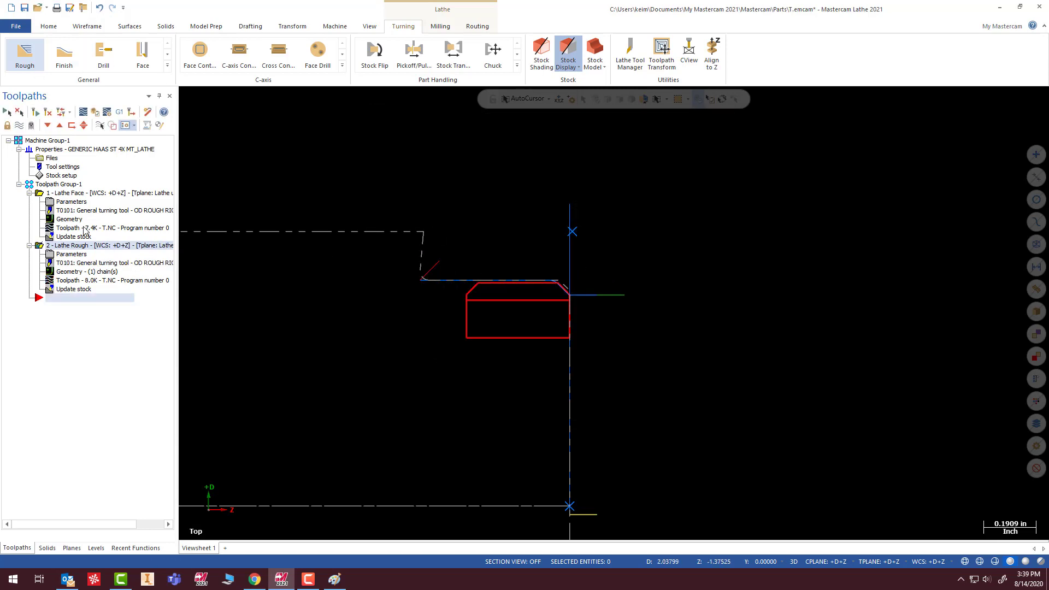
# - Change the Lathe Rough operation's stock recognition to Use stock for outer boundary
pyautogui.click(60, 255)
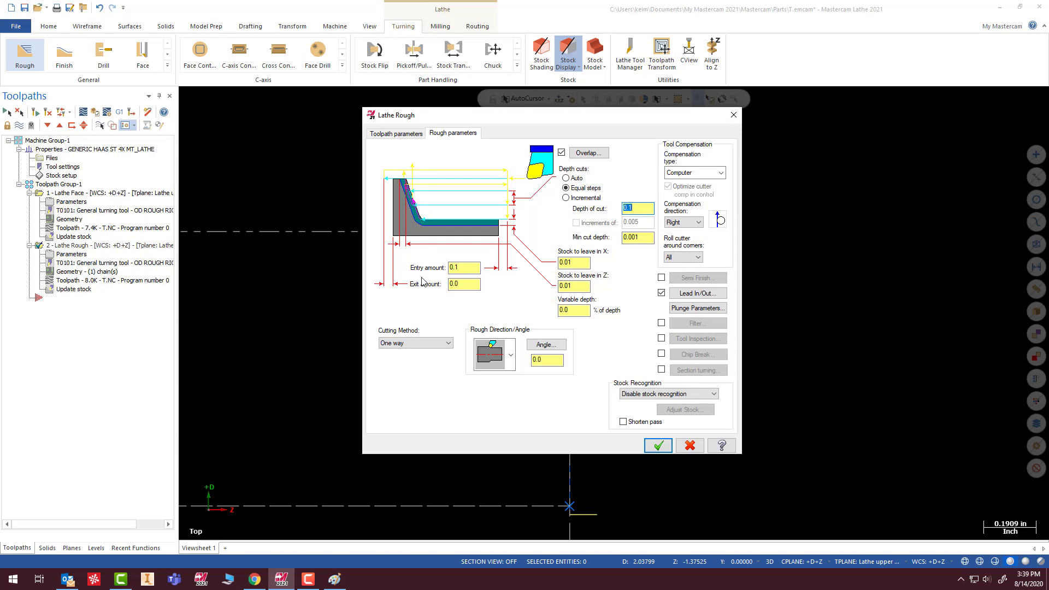
pyautogui.click(661, 394)
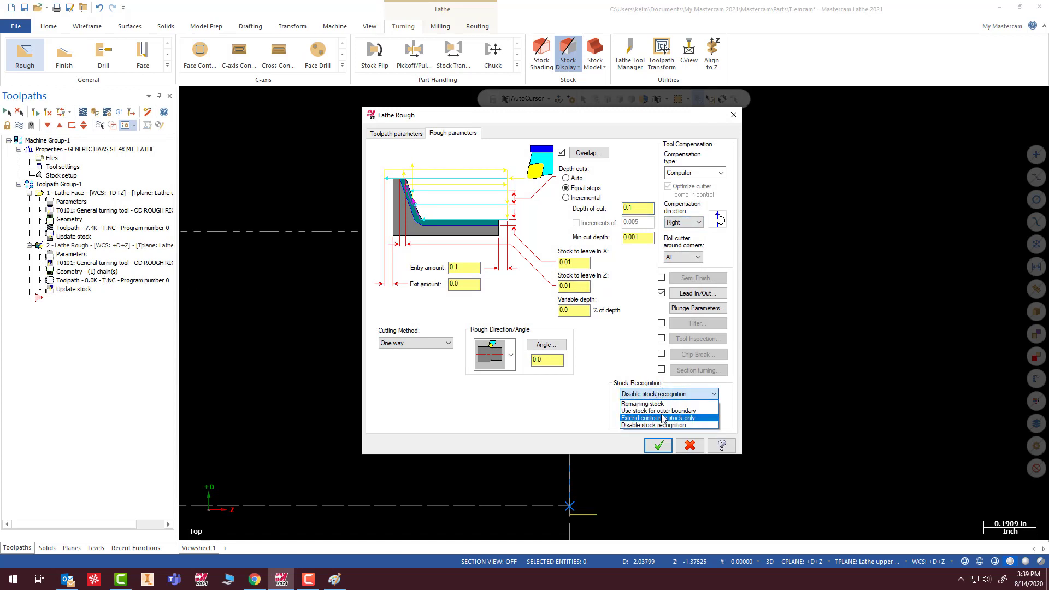
pyautogui.click(664, 410)
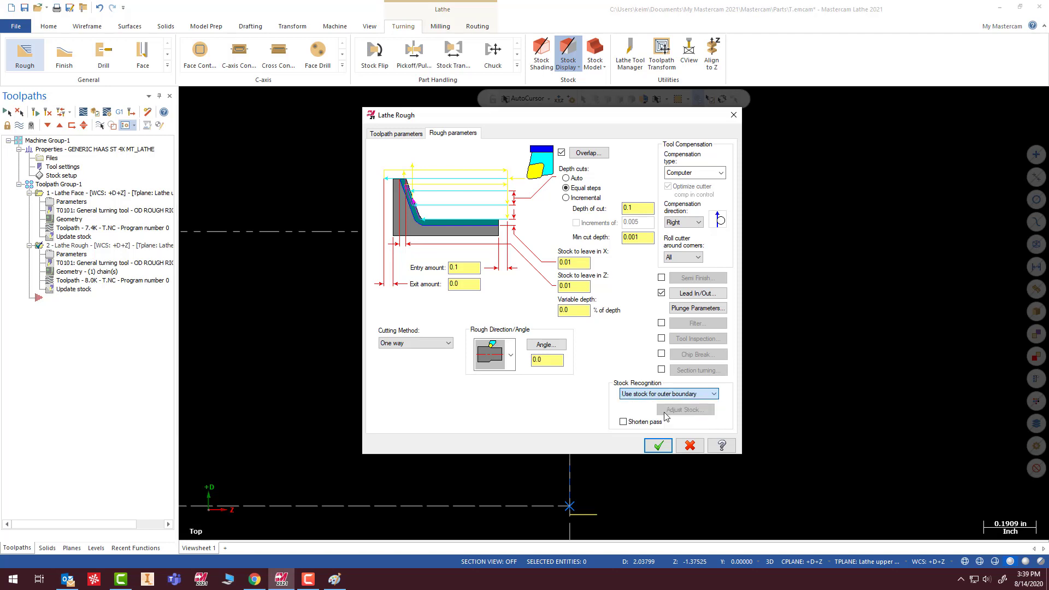
pyautogui.click(659, 446)
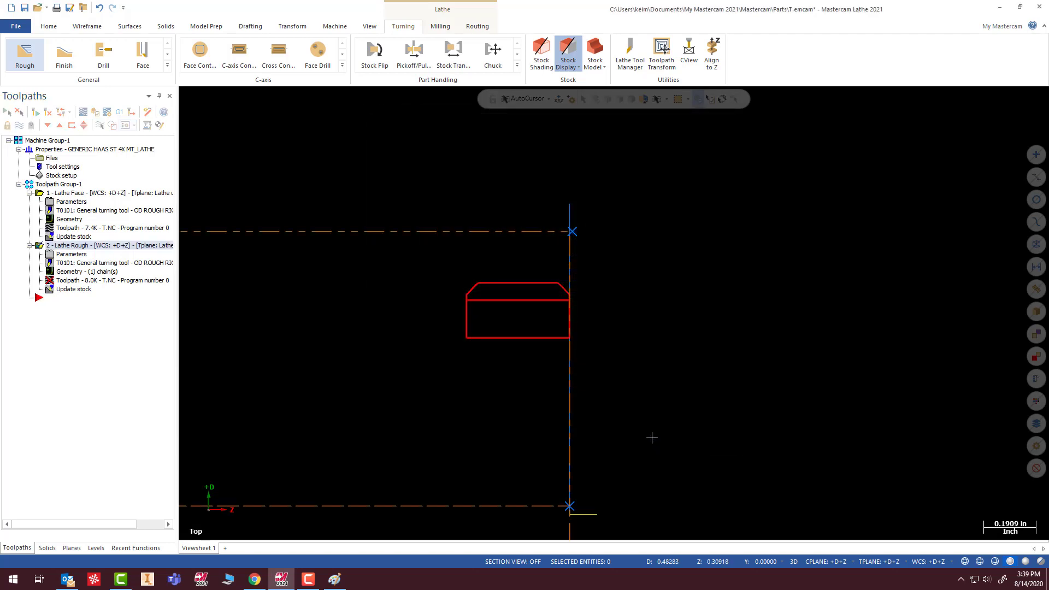
# - Regenerate the Lathe Rough toolpath, and start a Finish toolpath chained from the front chamfer through the back chamfer
pyautogui.click(19, 113)
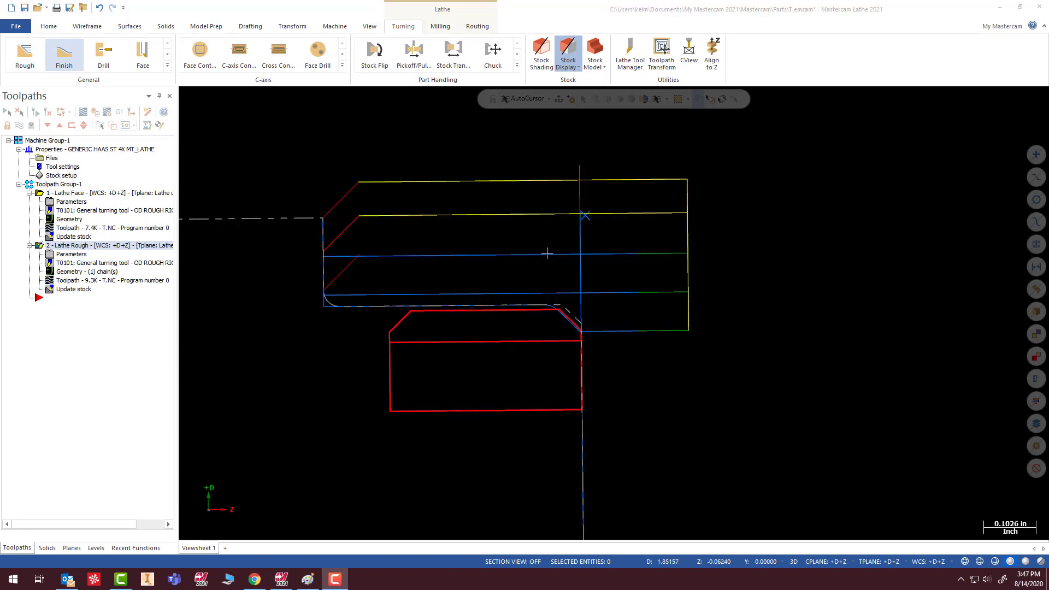
pyautogui.click(63, 61)
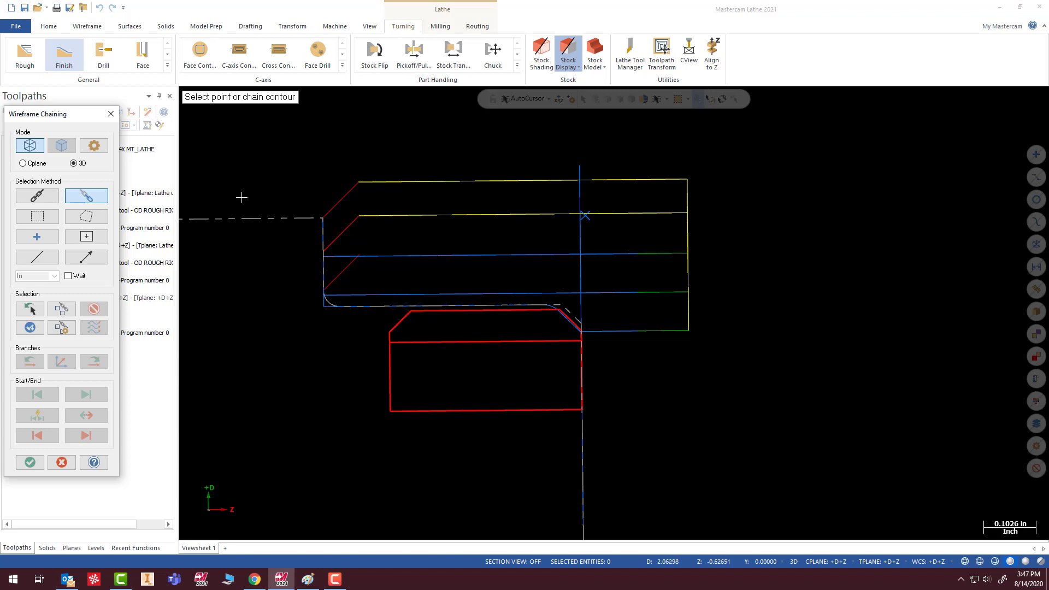
pyautogui.click(576, 323)
pyautogui.click(406, 315)
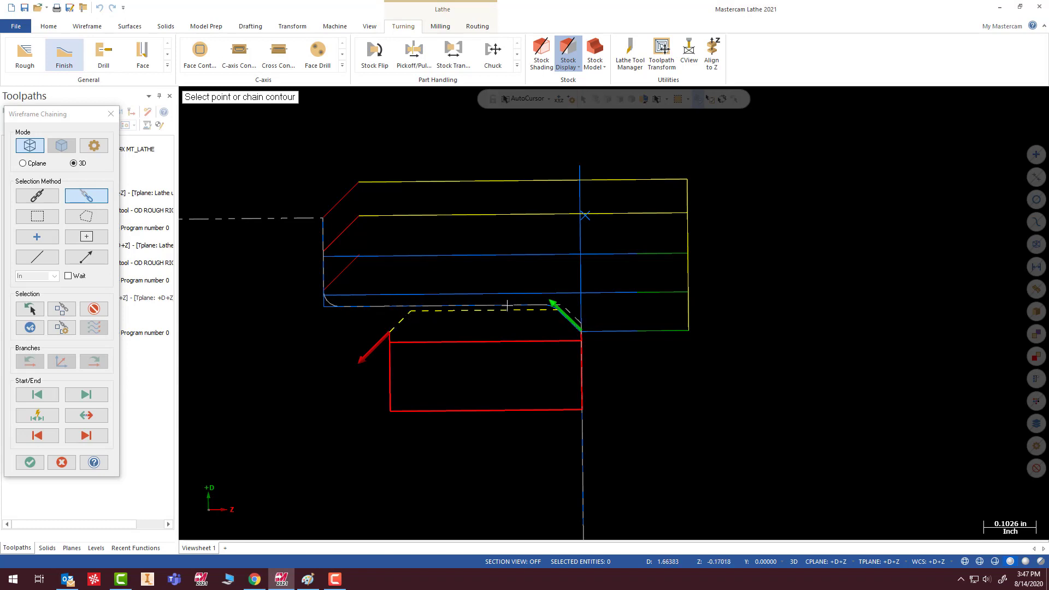
pyautogui.click(30, 462)
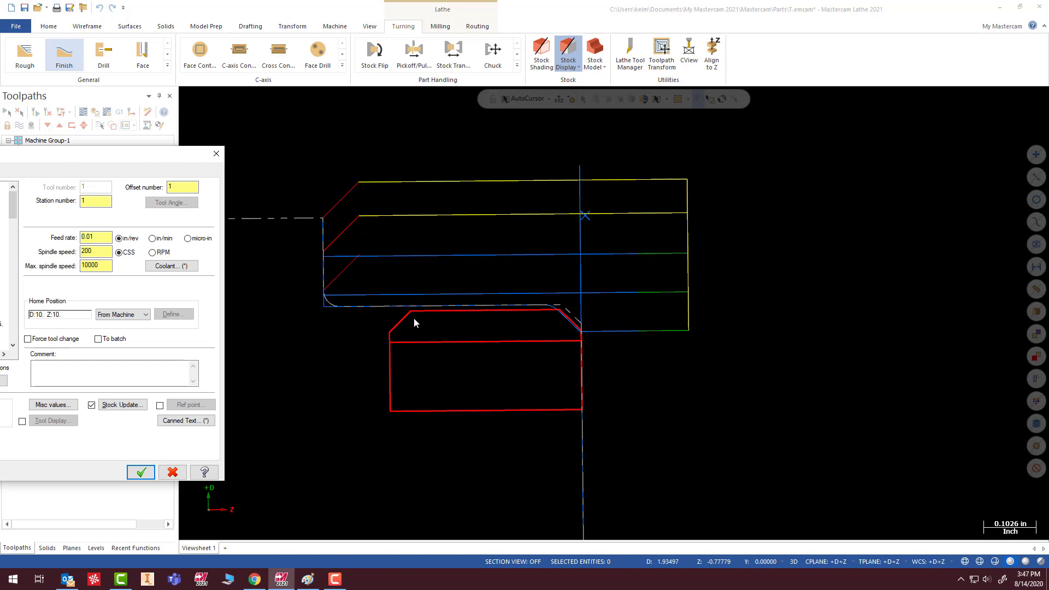
# - Choose tool T2121 OD Finish Right - 35 Deg. for the Finish toolpath
pyautogui.moveTo(175, 142); pyautogui.dragTo(325, 112)
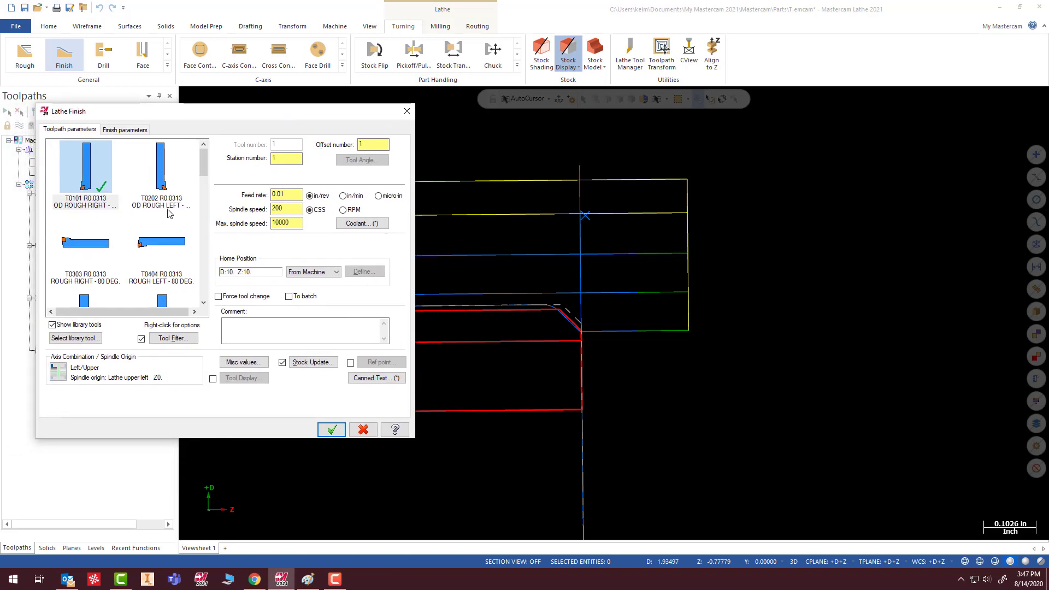
pyautogui.scroll(1, 167, 216)
pyautogui.scroll(-2, 82, 268)
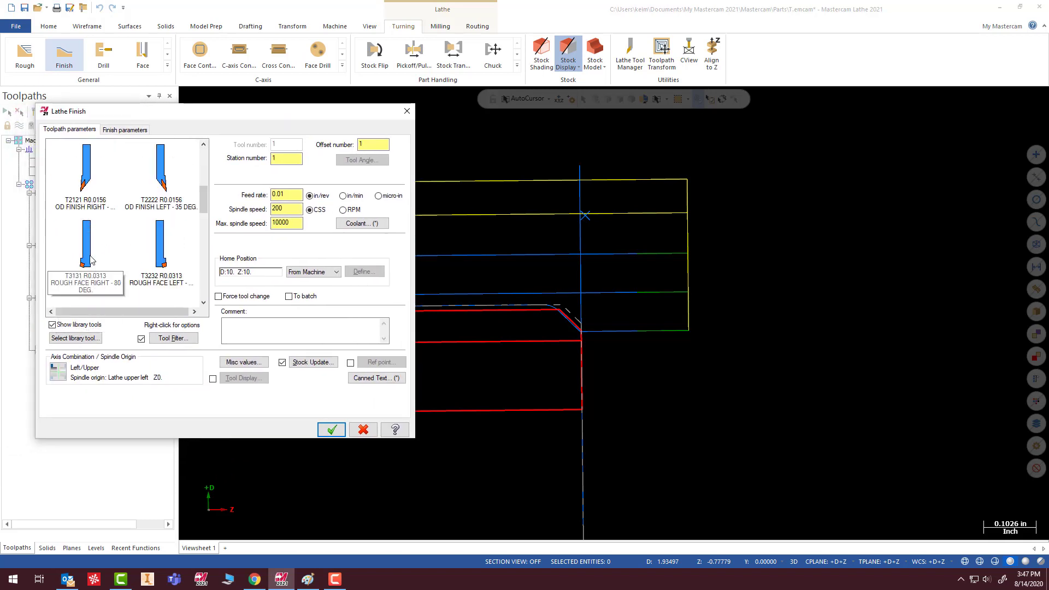
pyautogui.click(84, 185)
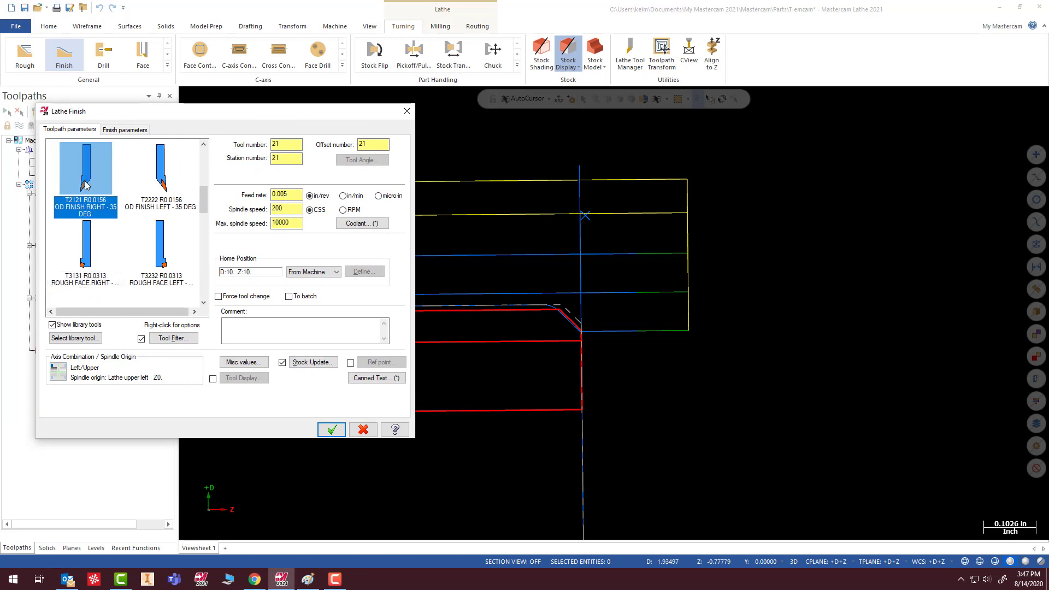
# - Set the finish parameters to 2 finish passes with a finish stepover of 0.005
pyautogui.click(121, 131)
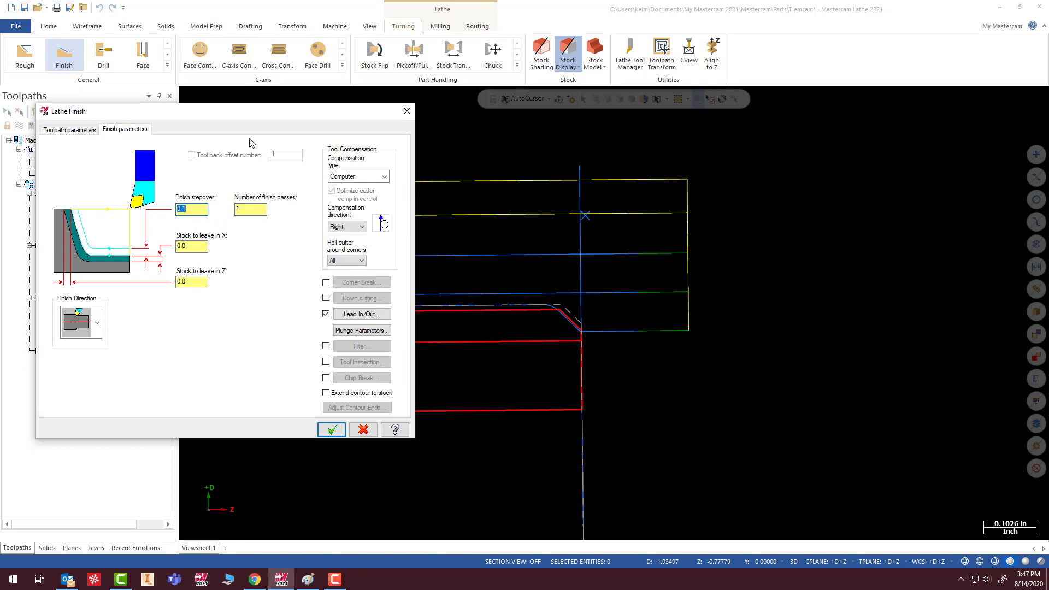
pyautogui.moveTo(268, 116); pyautogui.dragTo(109, 171)
pyautogui.press('Return')
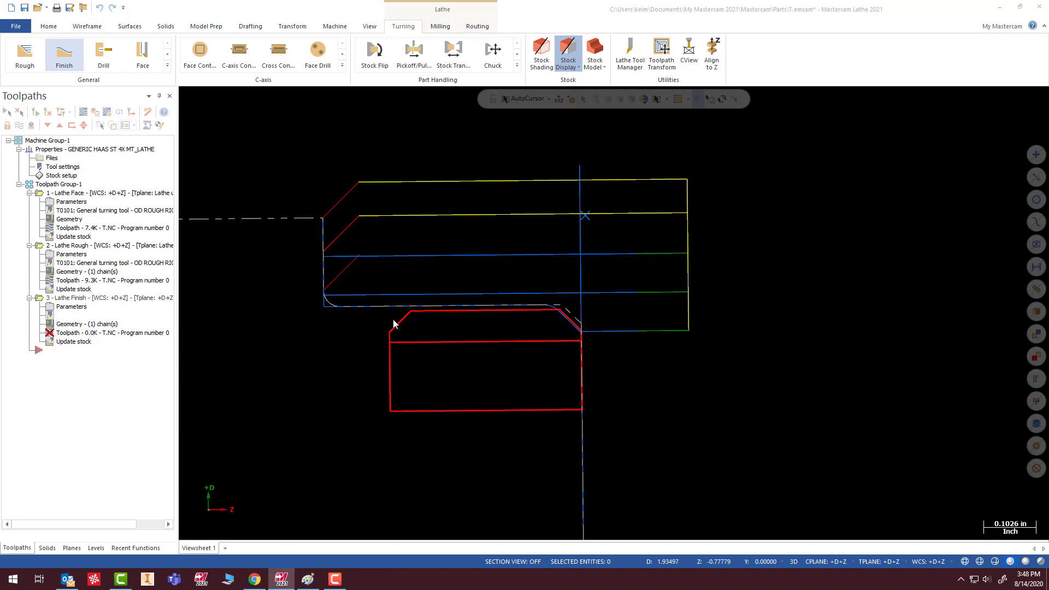
pyautogui.moveTo(0, 158); pyautogui.dragTo(560, 142)
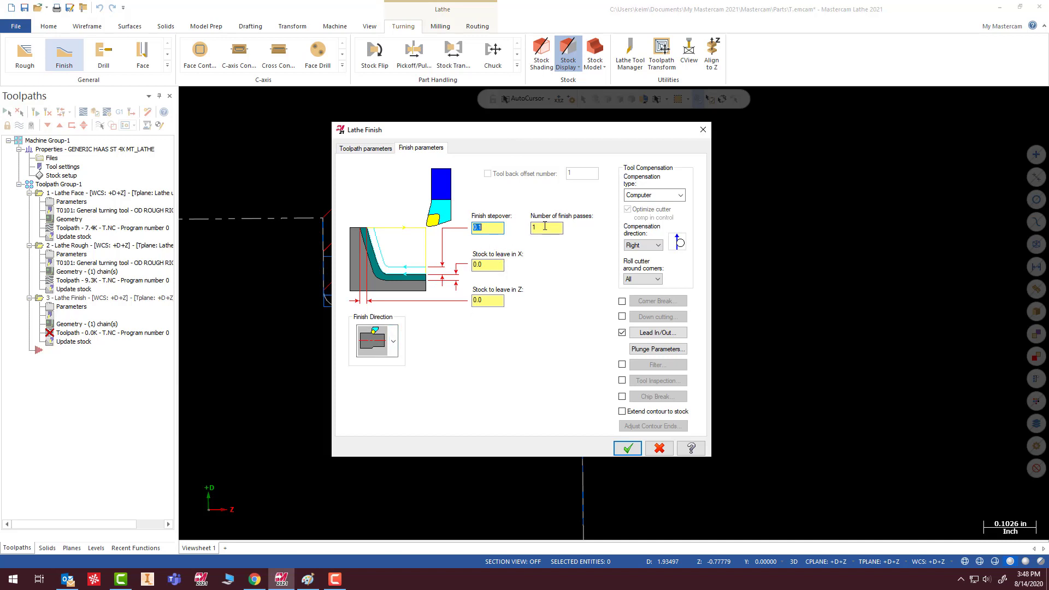
pyautogui.press('Tab')
pyautogui.click(490, 265)
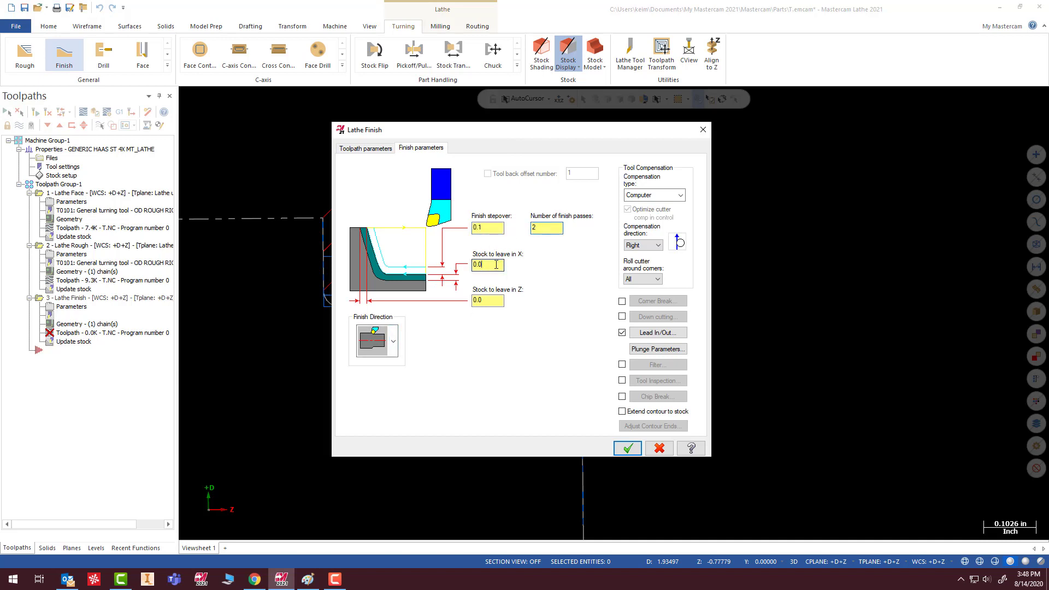
pyautogui.doubleClick(493, 231)
# - Extend the start of the contour by 0.01 in the Finish toolpath's lead-in settings
pyautogui.click(652, 336)
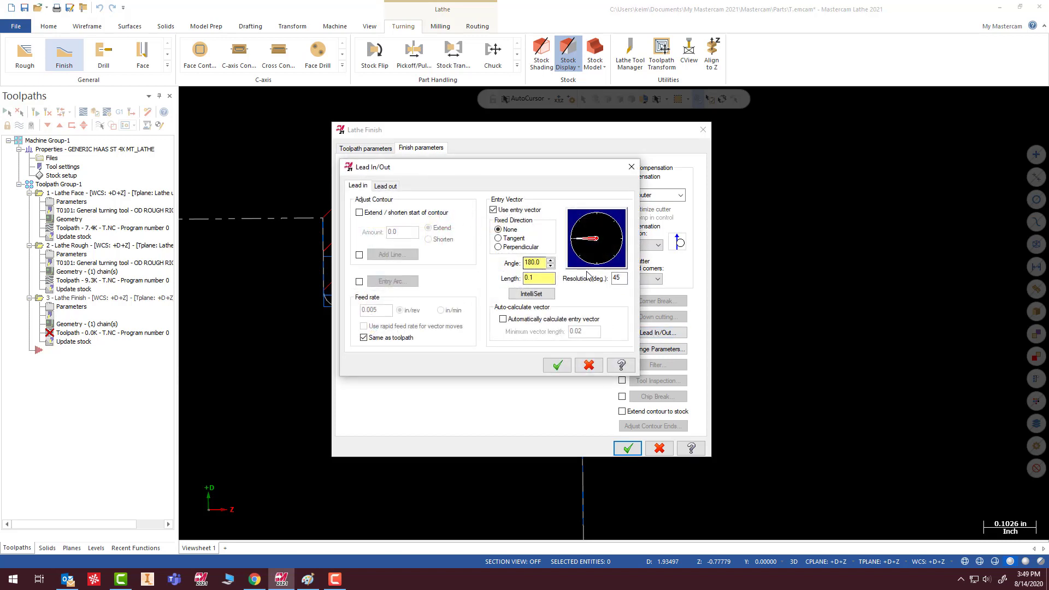
pyautogui.click(360, 213)
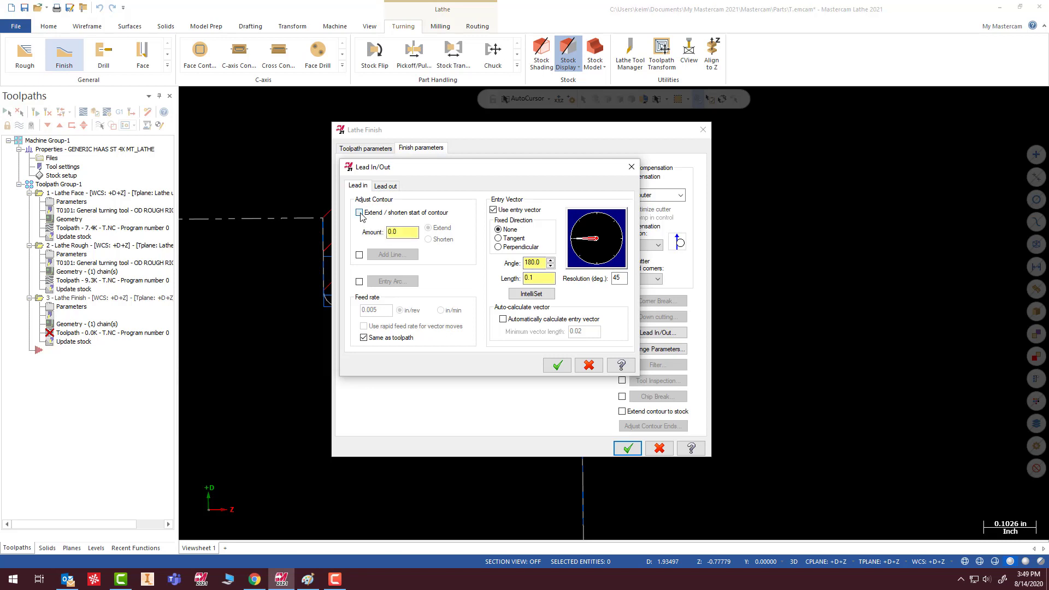
pyautogui.write('.')
# - Extend the end of the contour by 0.01 and aim the exit vector straight up in the lead-out settings
pyautogui.click(386, 187)
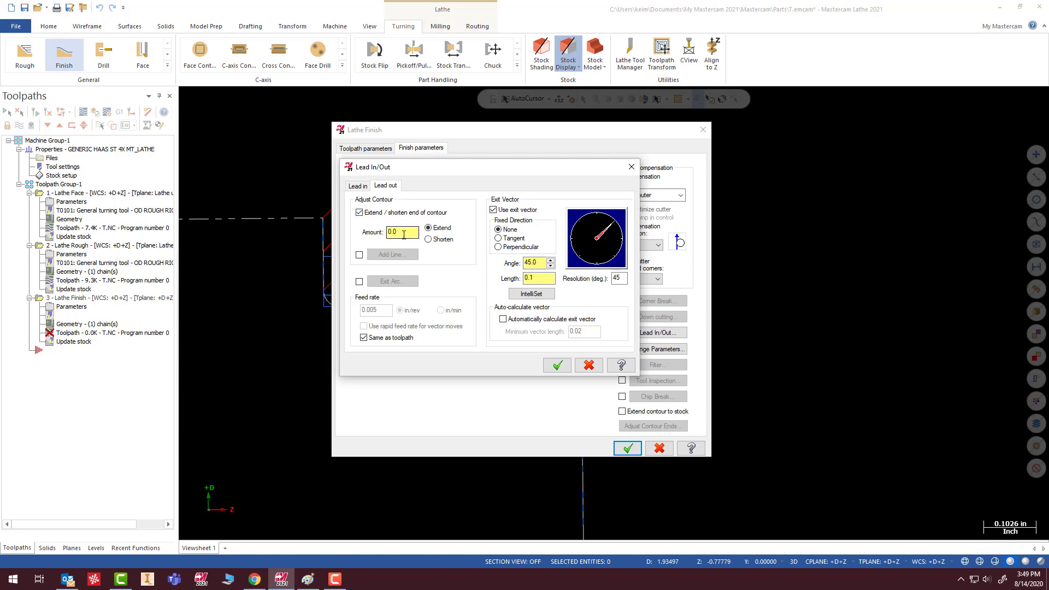
pyautogui.moveTo(414, 233); pyautogui.dragTo(353, 236)
pyautogui.moveTo(574, 167); pyautogui.dragTo(542, 179)
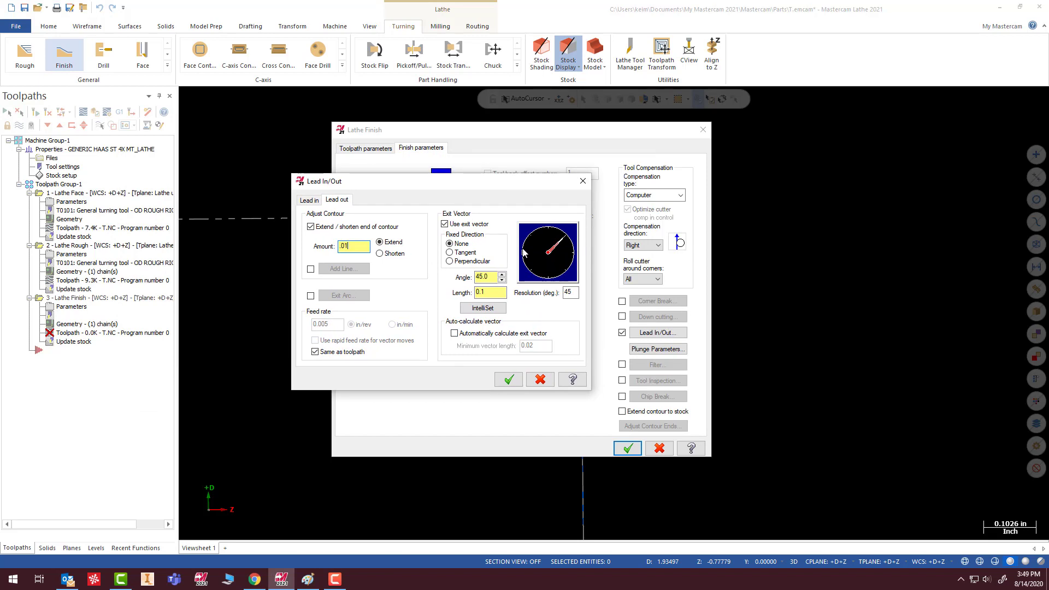
pyautogui.click(548, 232)
pyautogui.click(510, 380)
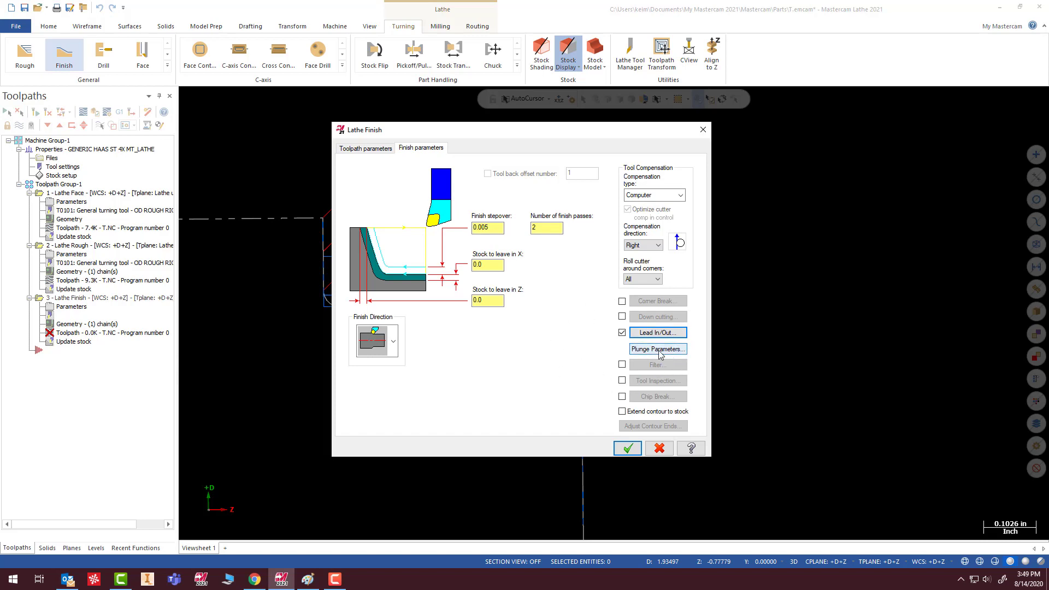
# - Choose the second plunge cutting option, keeping the 3.0 back clearance angle, and generate the Finish toolpath
pyautogui.click(659, 350)
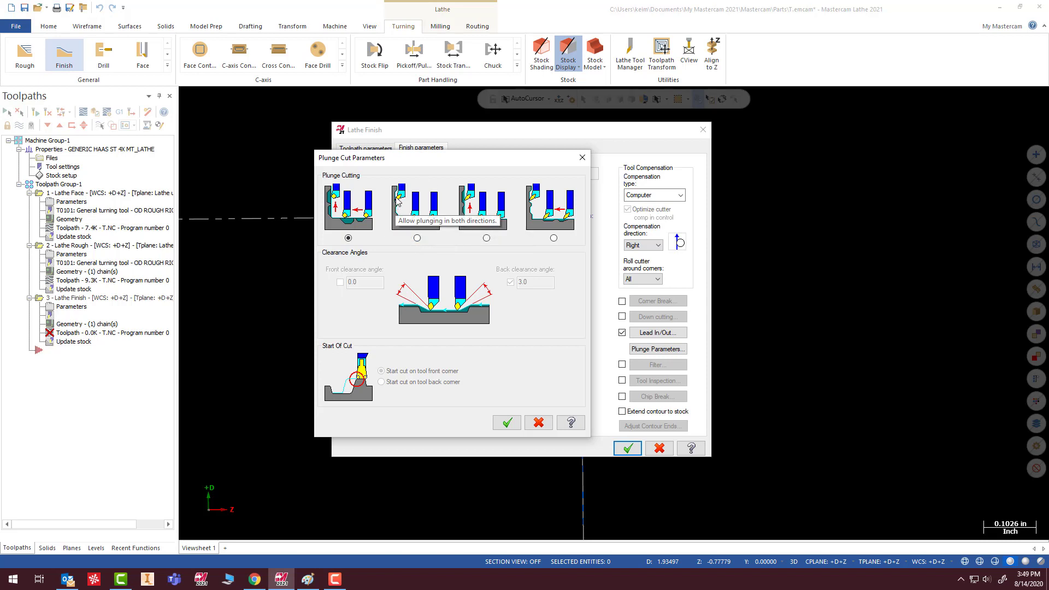
pyautogui.click(418, 238)
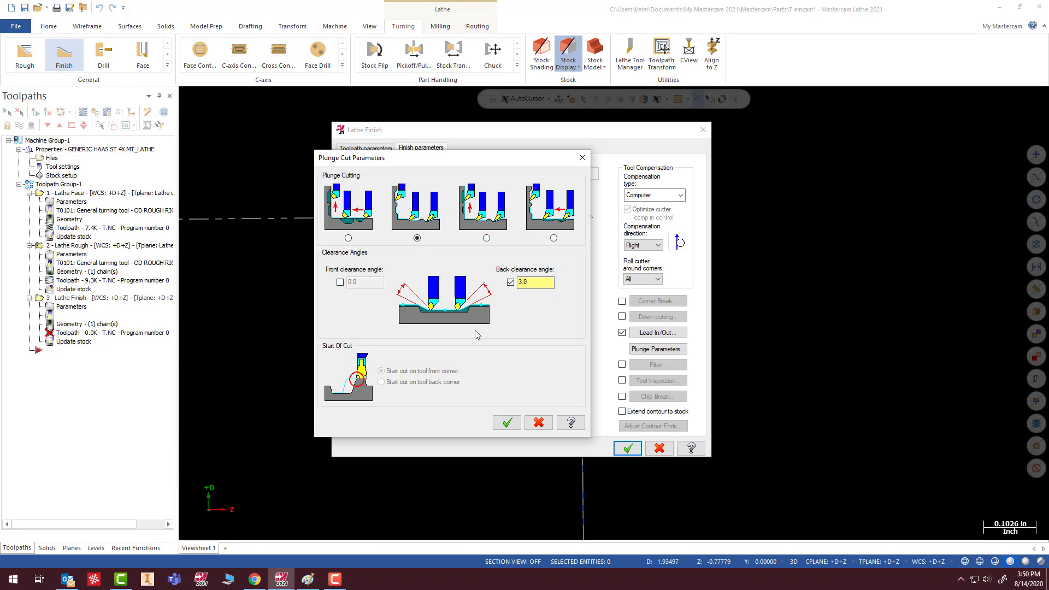
pyautogui.click(508, 423)
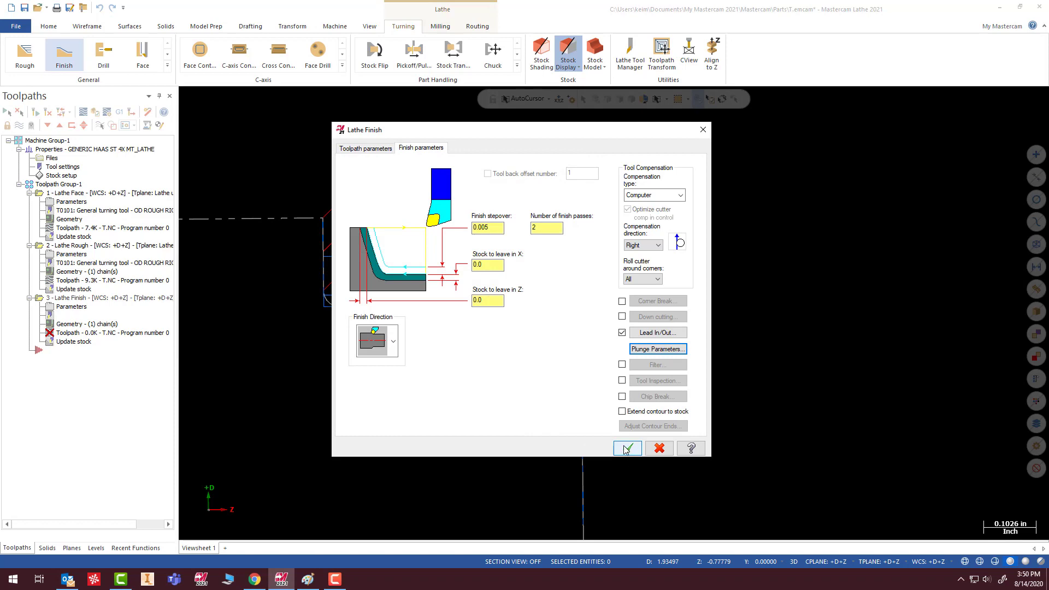
pyautogui.click(628, 449)
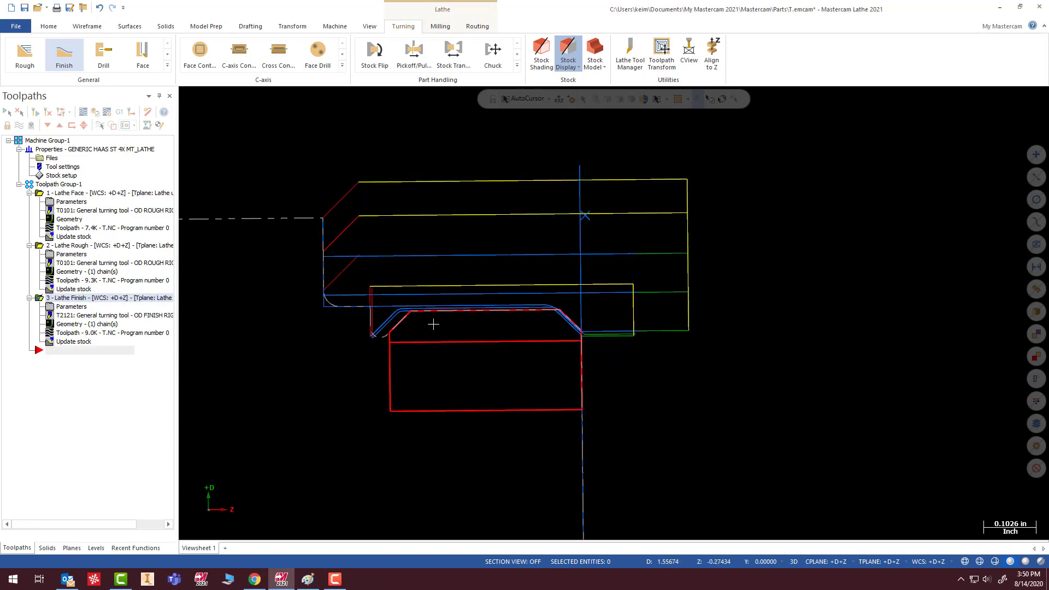
# - Examine the finishing passes along the front chamfer, outer diameter and back chamfer of the ring
pyautogui.scroll(5, 418, 322)
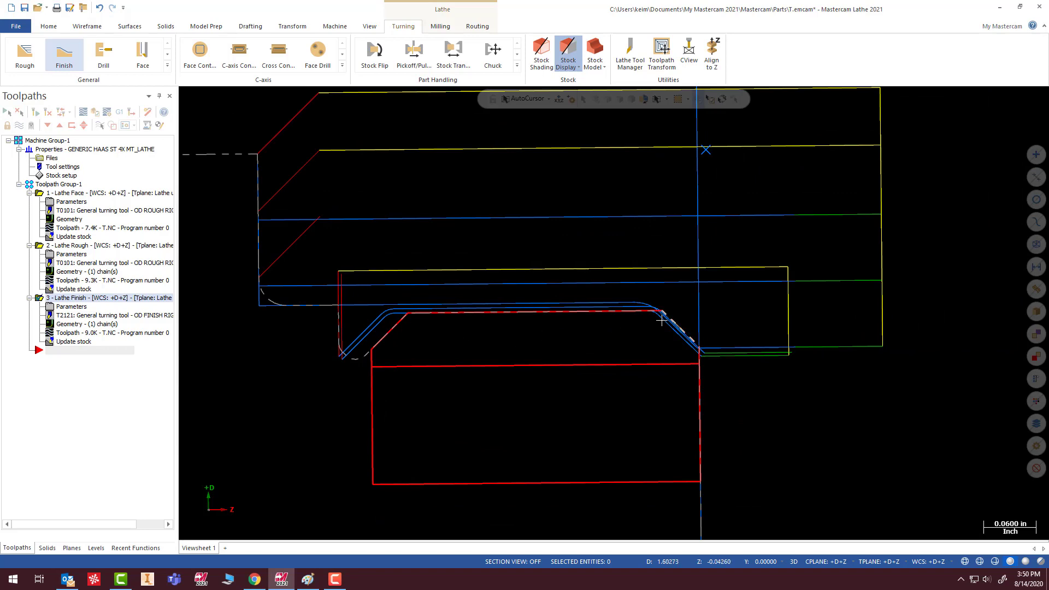
pyautogui.scroll(4, 550, 356)
pyautogui.scroll(3, 224, 403)
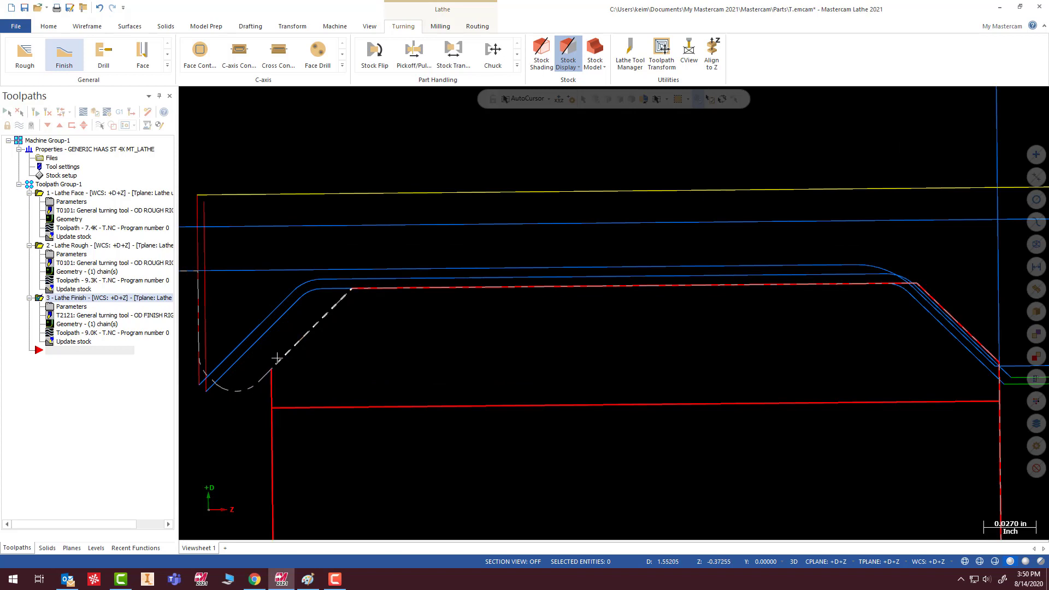
pyautogui.scroll(-1, 819, 268)
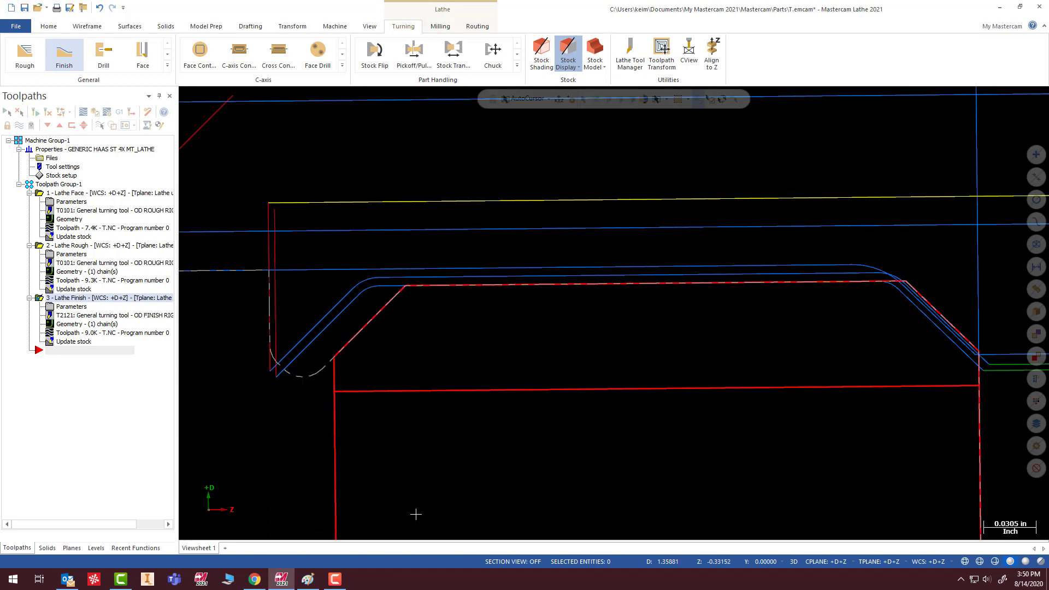
pyautogui.scroll(-6, 328, 336)
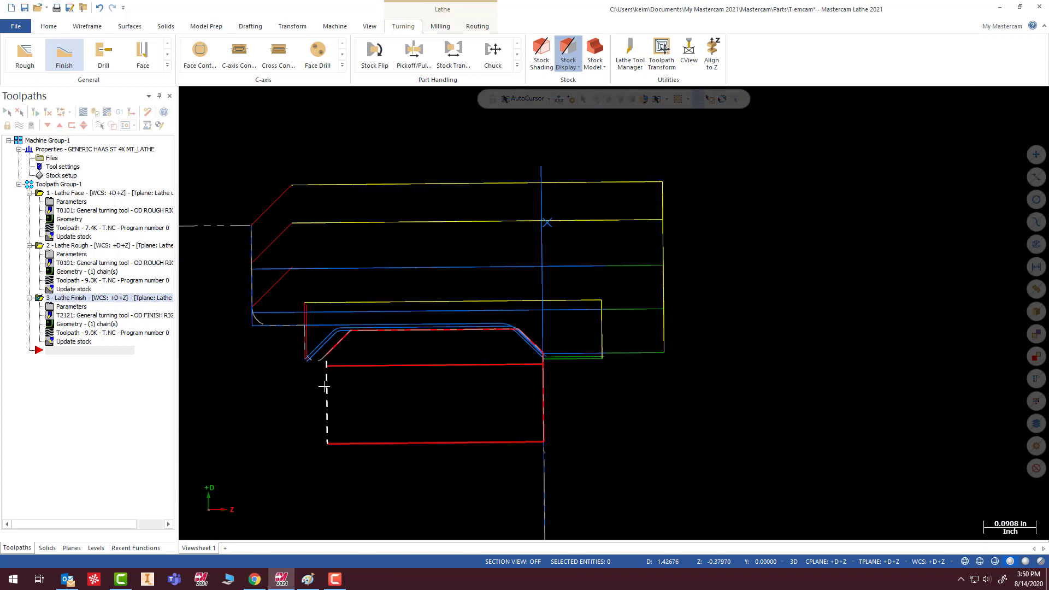
pyautogui.scroll(-4, 449, 330)
pyautogui.scroll(3, 454, 377)
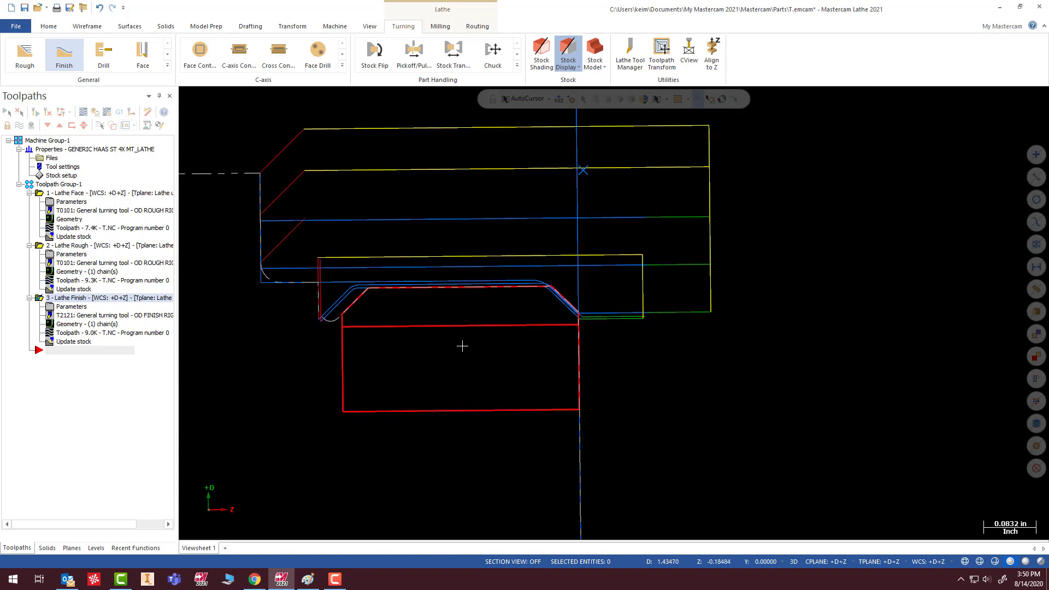
pyautogui.scroll(-4, 448, 351)
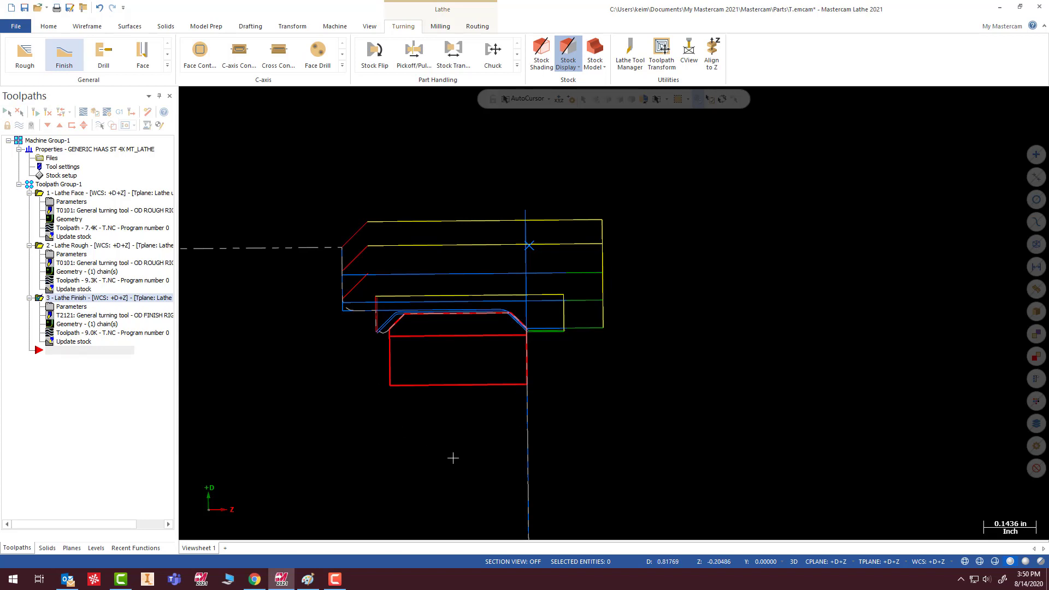
pyautogui.scroll(-5, 452, 458)
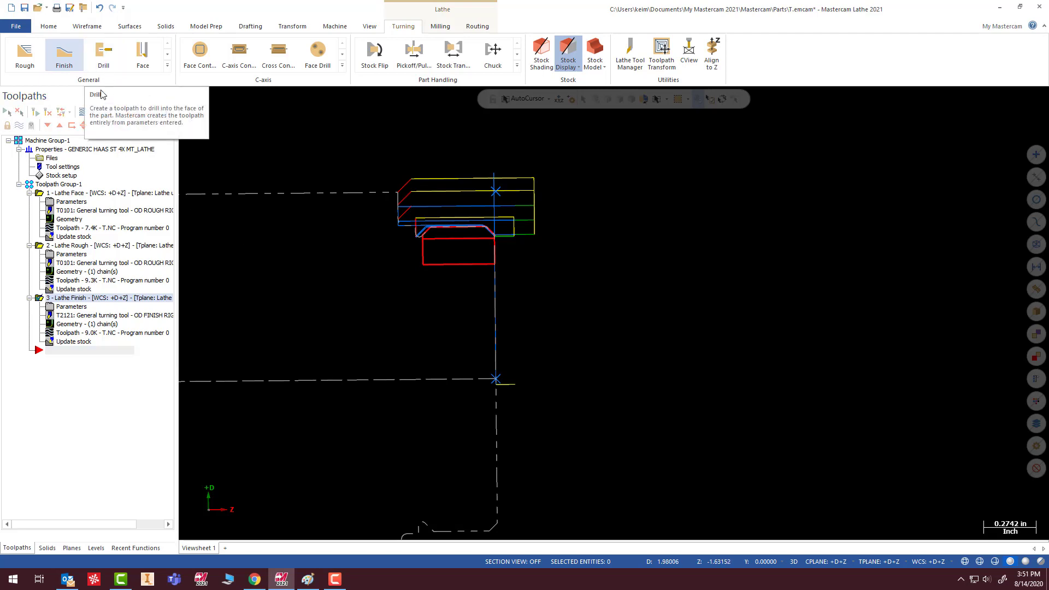
# - Start a Drill toolpath using tool T114114 Spot Tool 1.0 Dia
pyautogui.click(102, 51)
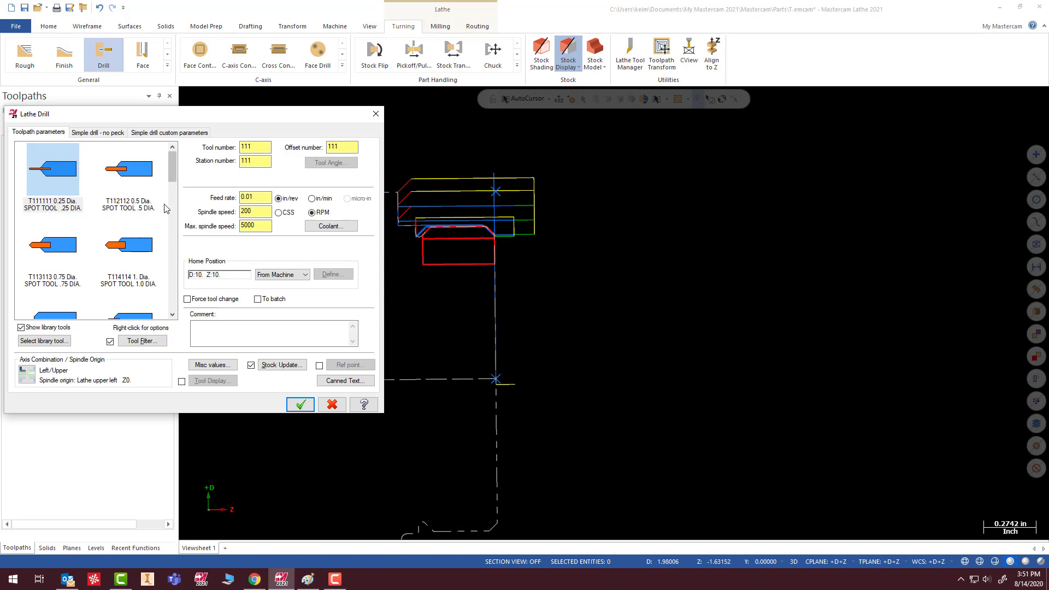
pyautogui.click(122, 255)
pyautogui.moveTo(122, 254)
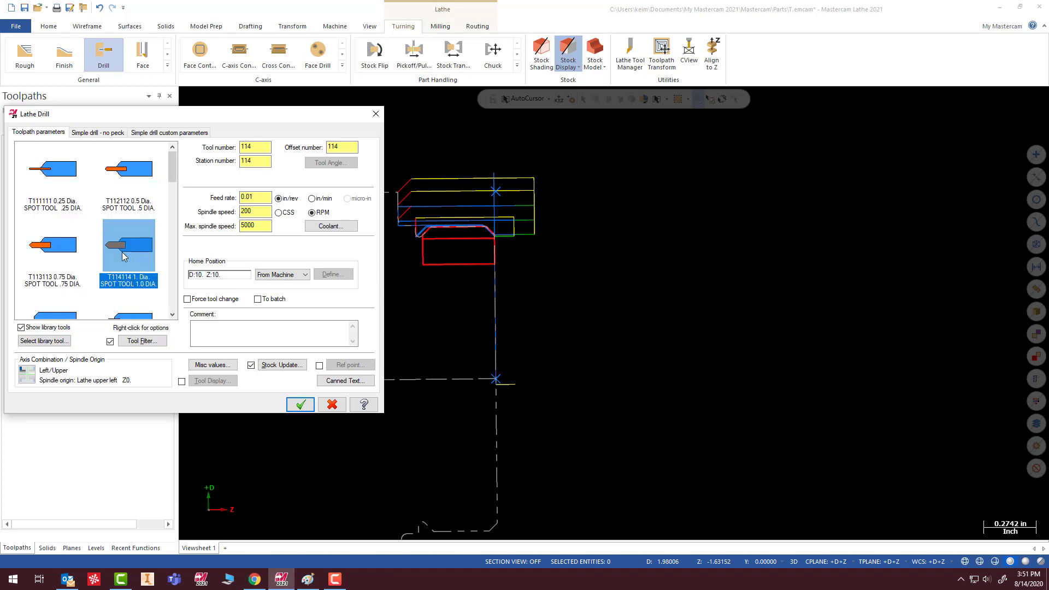
# - Set the drill depth to -0.375 and make the depth, clearance and retract values absolute
pyautogui.click(103, 132)
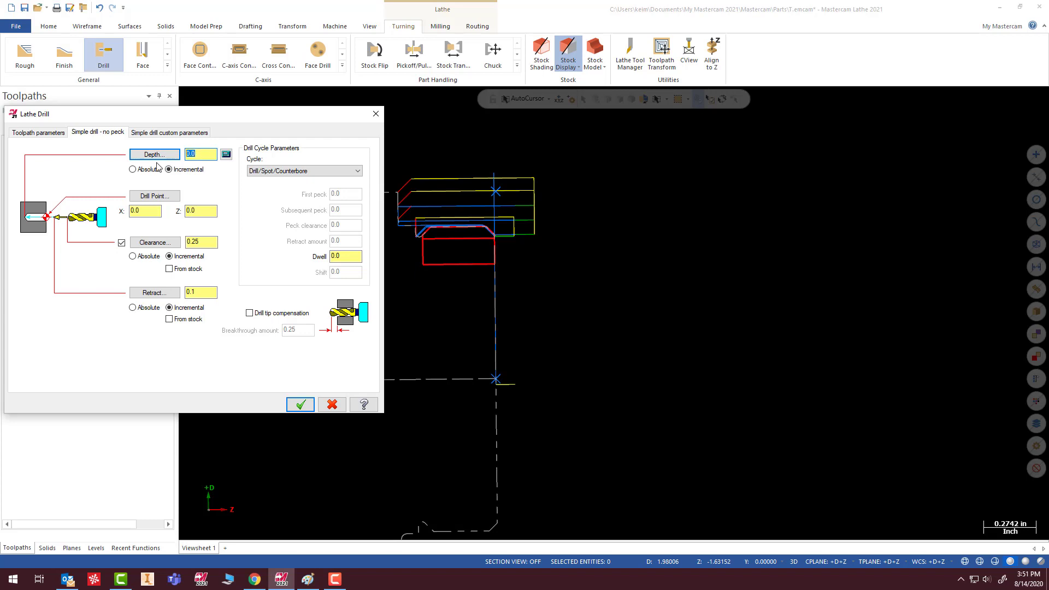
pyautogui.click(138, 169)
pyautogui.click(138, 256)
pyautogui.click(136, 308)
pyautogui.write('-.375')
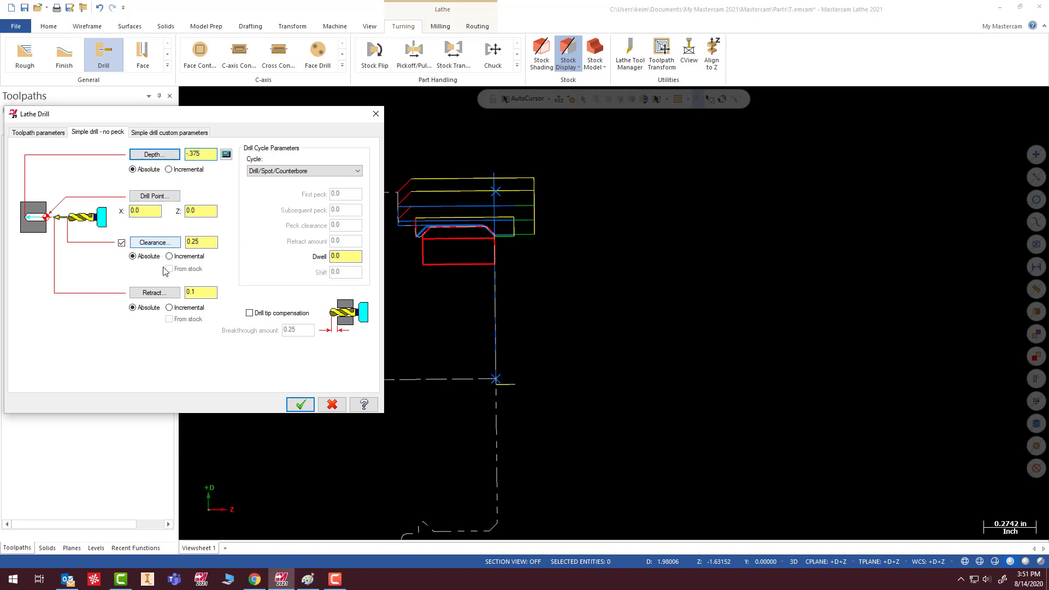
# - Enable drill tip compensation with a breakthrough amount of 0.05 and generate the Drill toolpath
pyautogui.click(252, 314)
pyautogui.click(255, 316)
pyautogui.press('Tab')
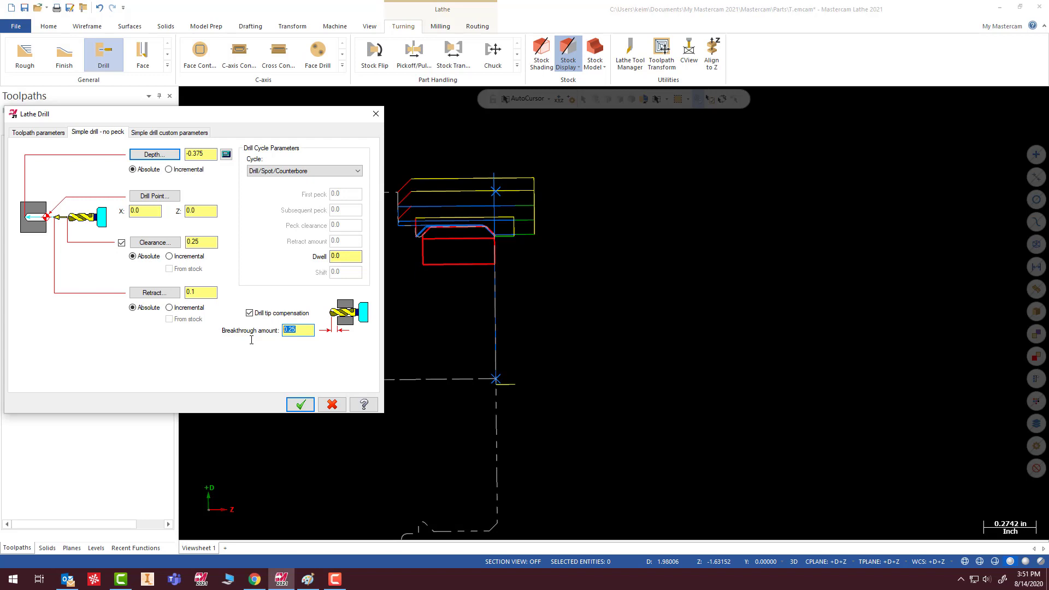
pyautogui.write('.')
pyautogui.click(300, 404)
# - Reopen the Drill toolpath's parameters and load the LDRILLS tool library
pyautogui.scroll(6, 380, 321)
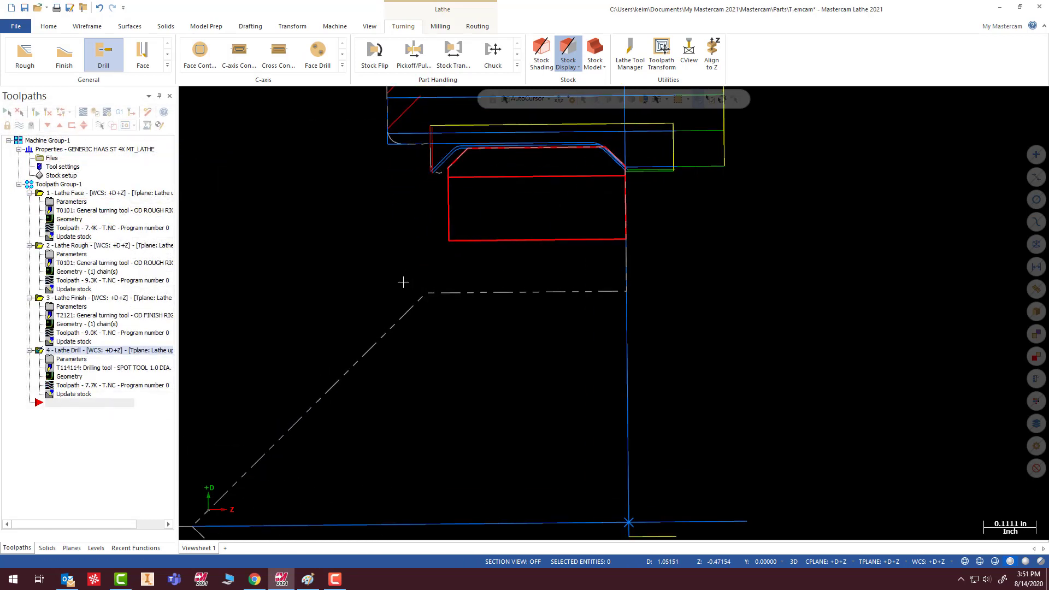
pyautogui.click(64, 360)
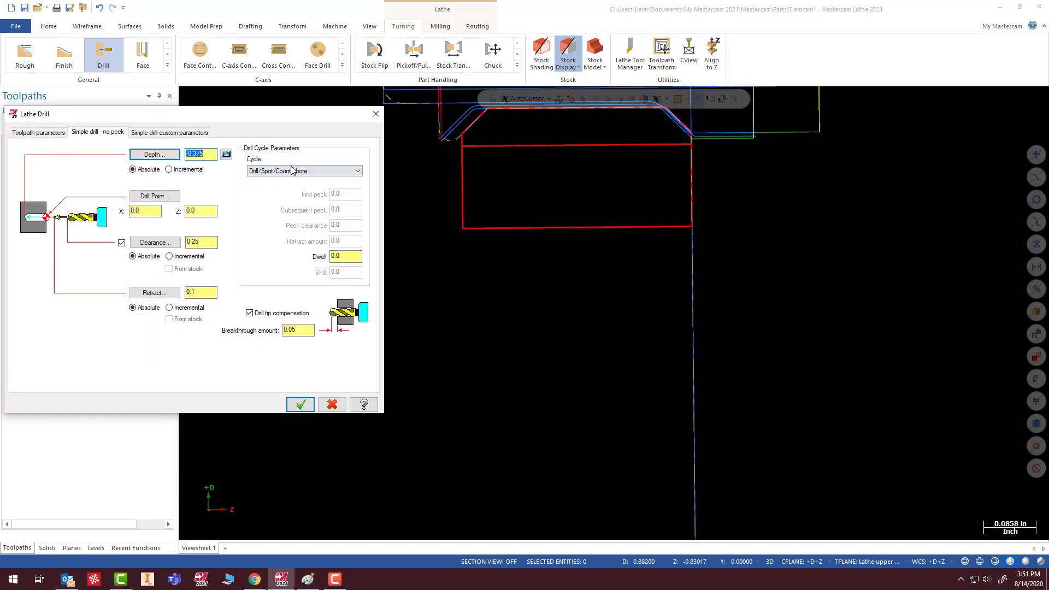
pyautogui.click(59, 133)
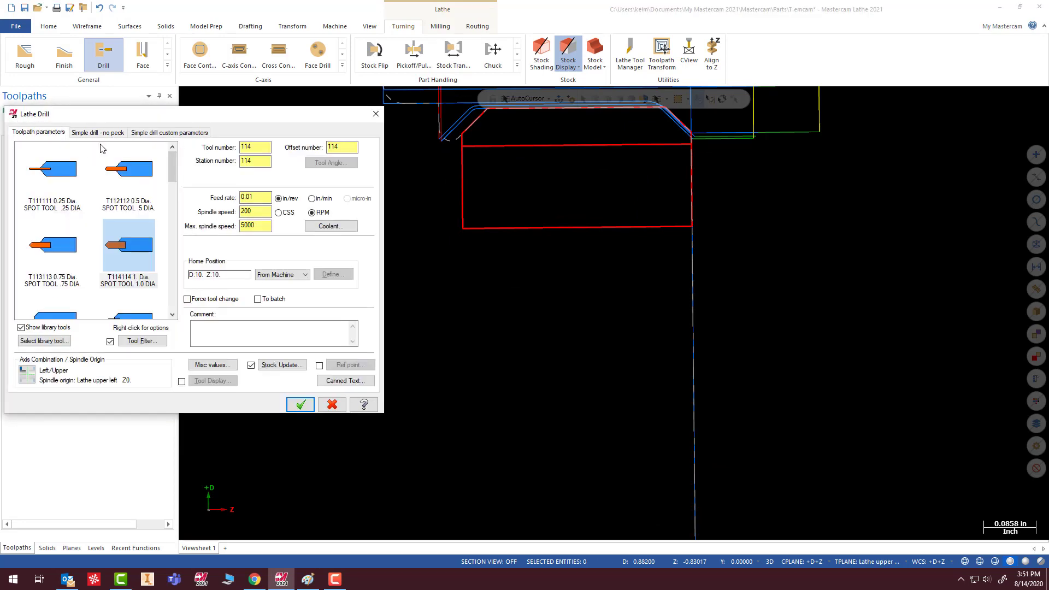
pyautogui.click(60, 341)
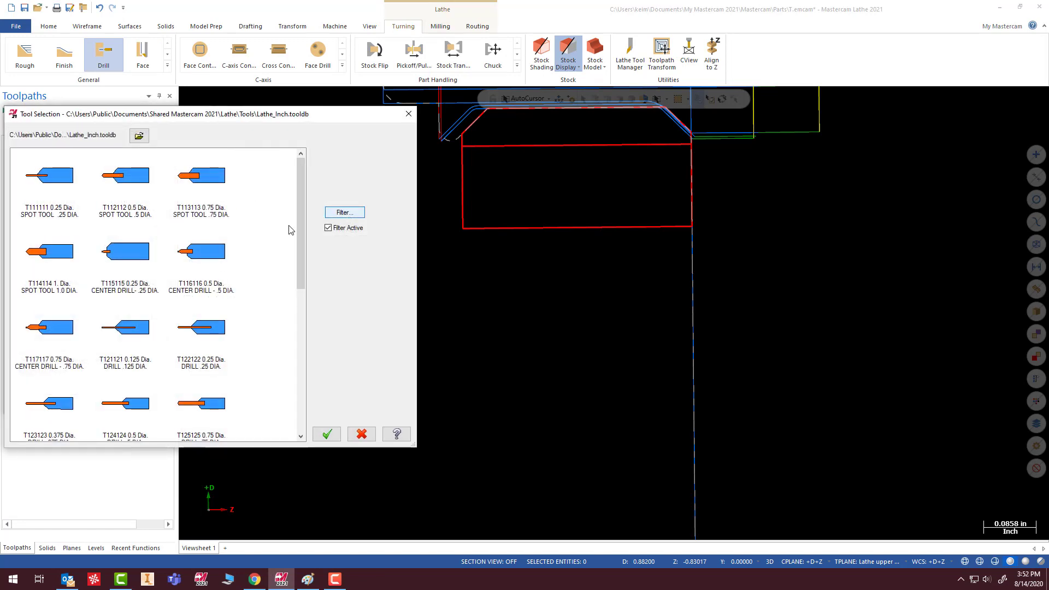
pyautogui.click(139, 137)
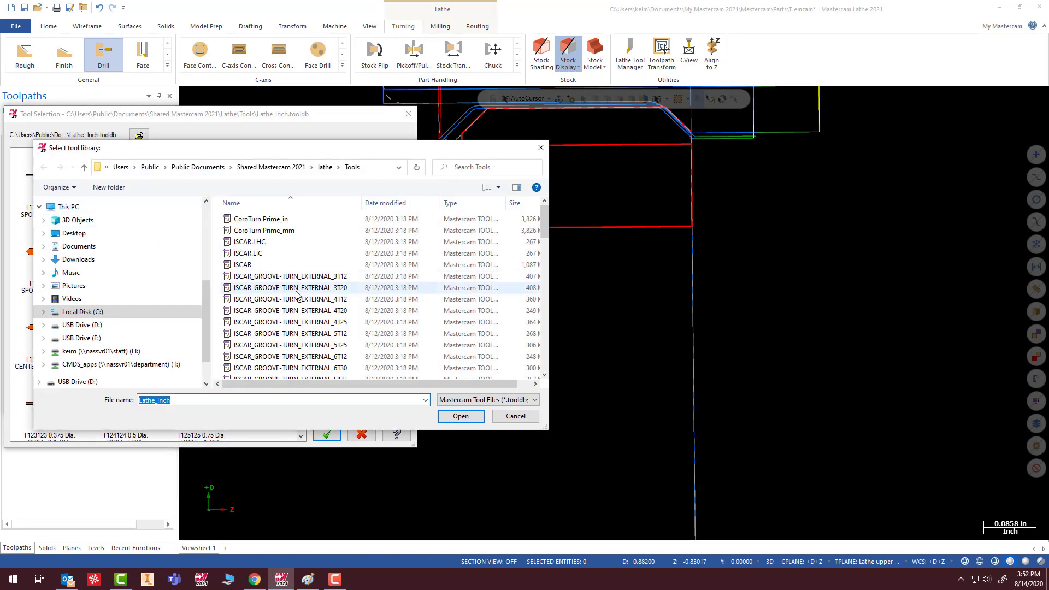
pyautogui.scroll(-10, 298, 295)
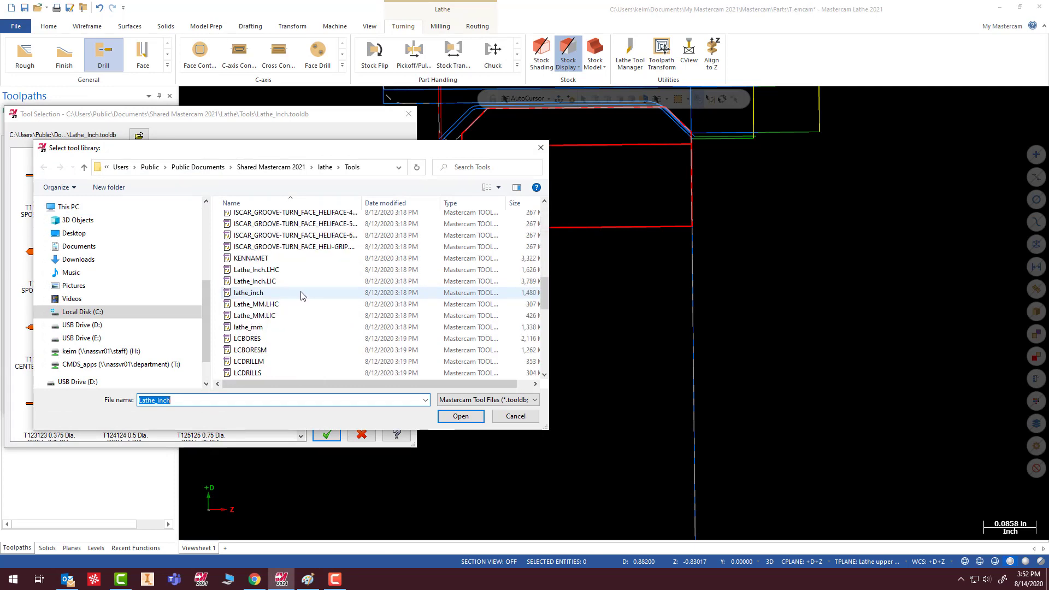
pyautogui.scroll(-2, 301, 298)
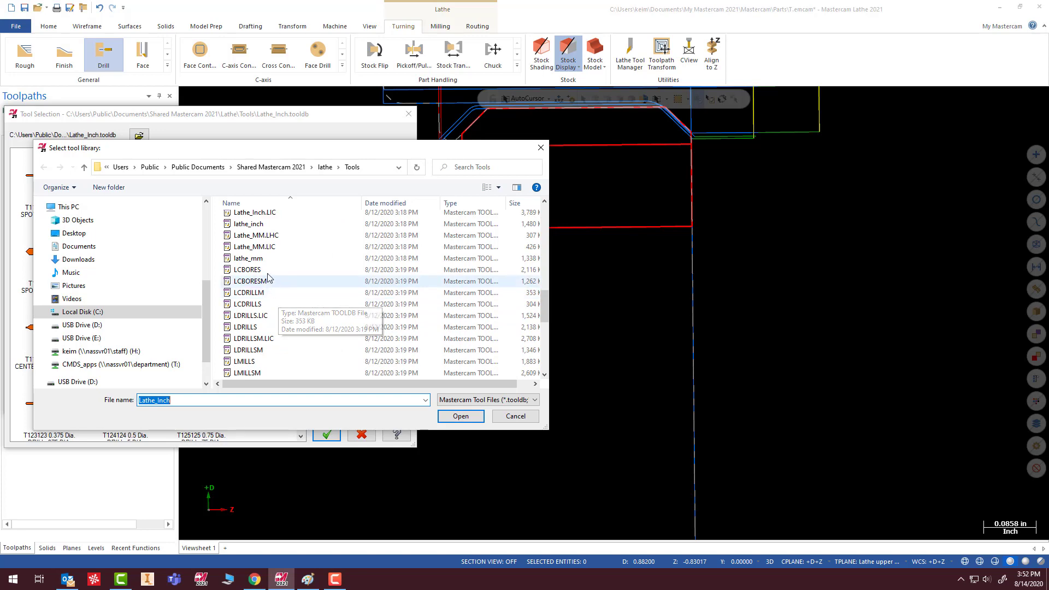
pyautogui.click(245, 327)
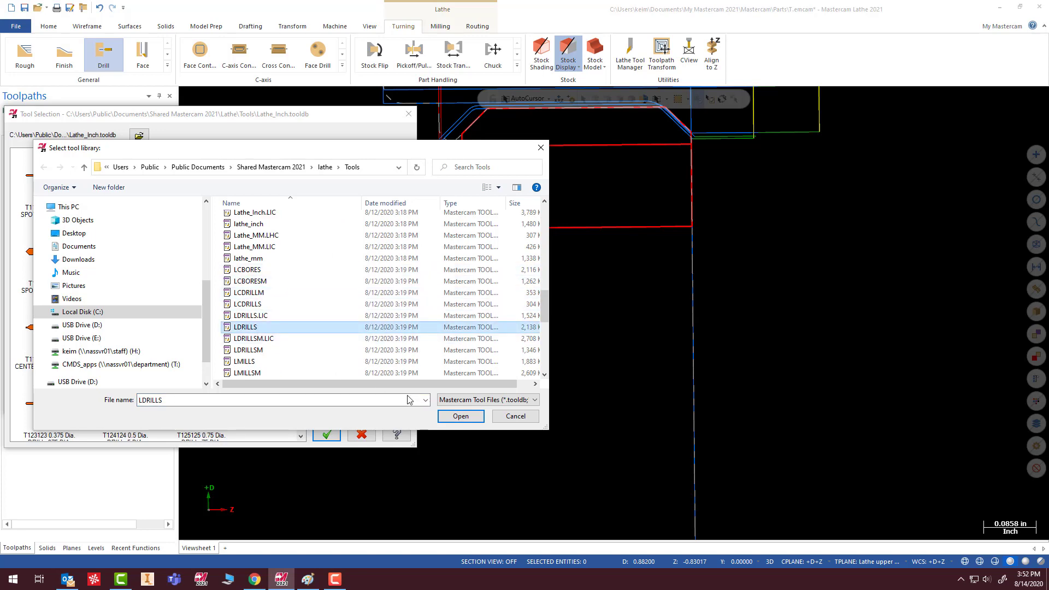
pyautogui.click(460, 416)
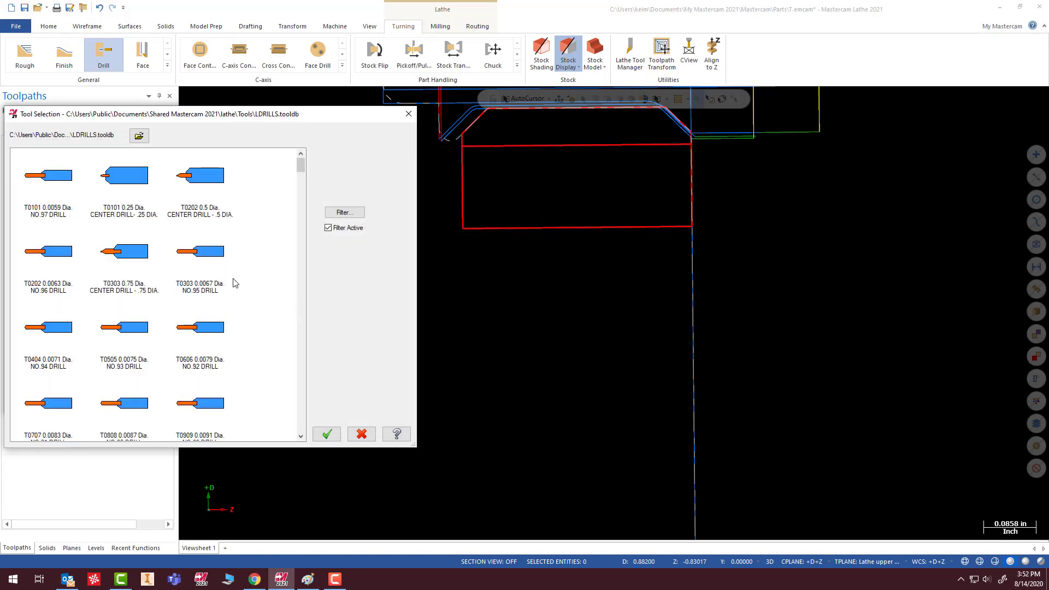
# - Switch the Drill toolpath to tool T186186, the 1 inch drill, and regenerate it
pyautogui.scroll(-10, 235, 289)
pyautogui.moveTo(301, 233); pyautogui.dragTo(298, 397)
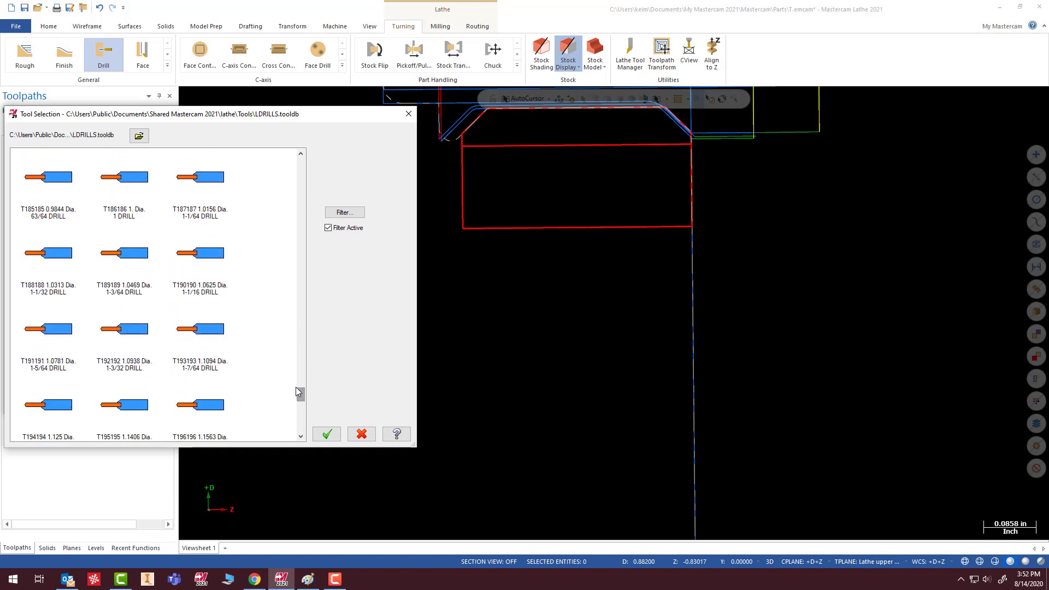
pyautogui.click(124, 181)
pyautogui.click(327, 433)
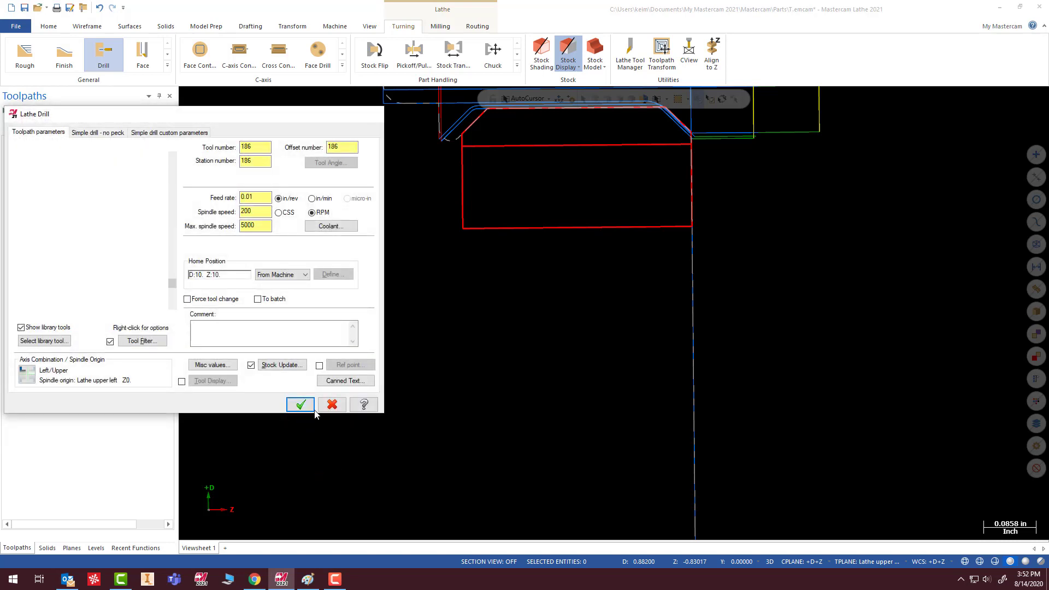
pyautogui.click(306, 407)
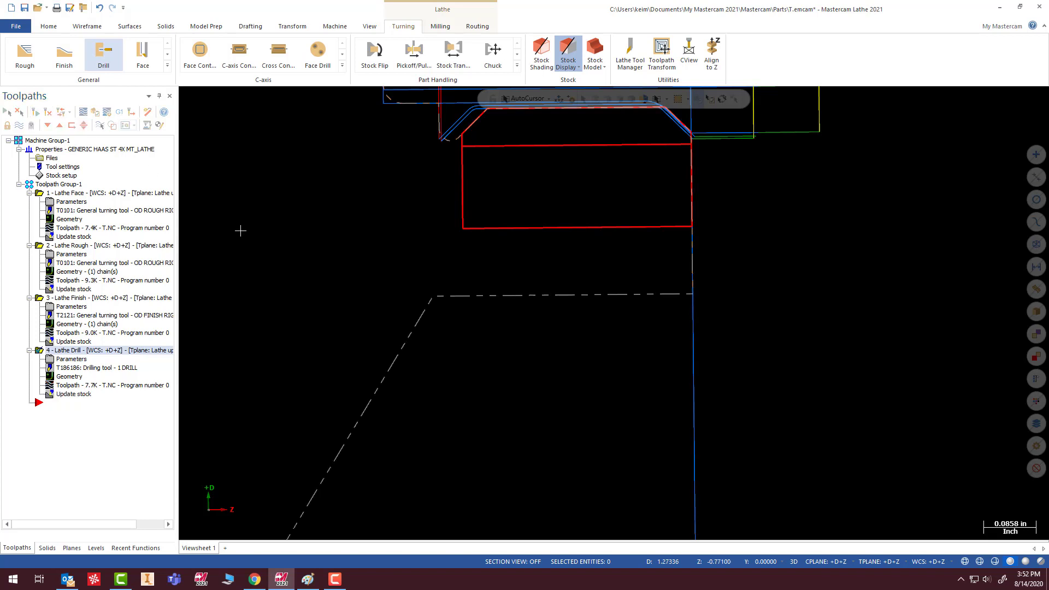
# - Examine the drilled hole and the stock remaining between its wall and the ring's inner diameter
pyautogui.scroll(-3, 424, 219)
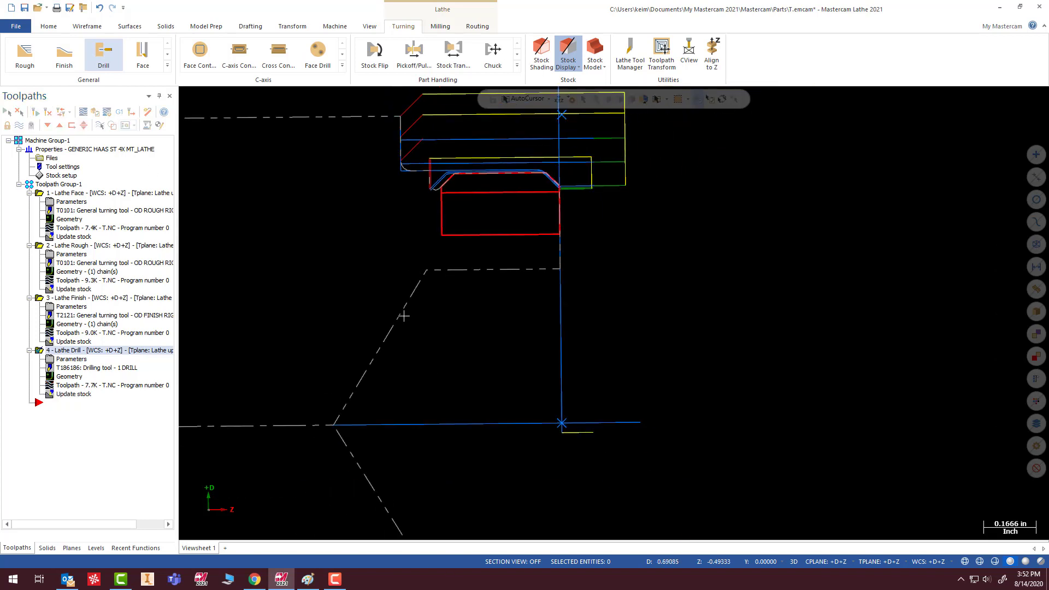
pyautogui.scroll(-2, 382, 345)
pyautogui.scroll(3, 388, 344)
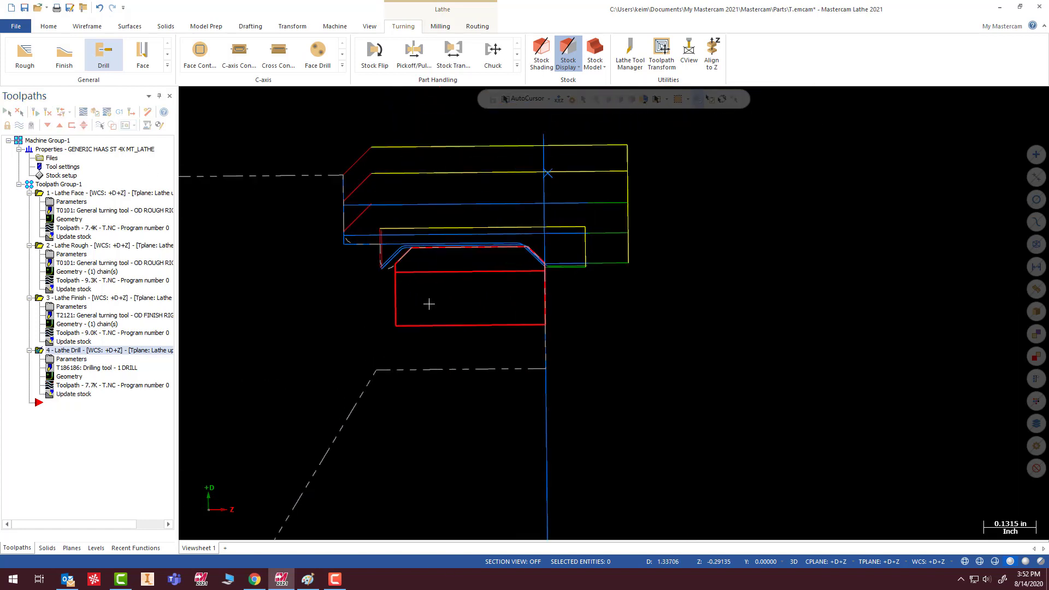
pyautogui.scroll(3, 457, 355)
pyautogui.scroll(-3, 505, 393)
pyautogui.scroll(2, 459, 396)
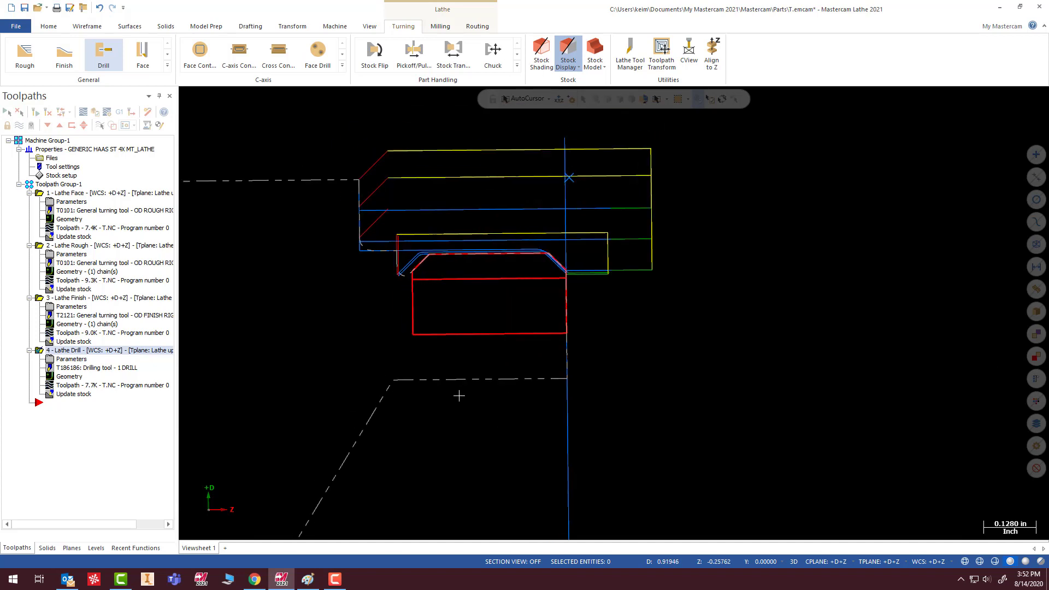
pyautogui.scroll(1, 407, 359)
pyautogui.scroll(1, 396, 178)
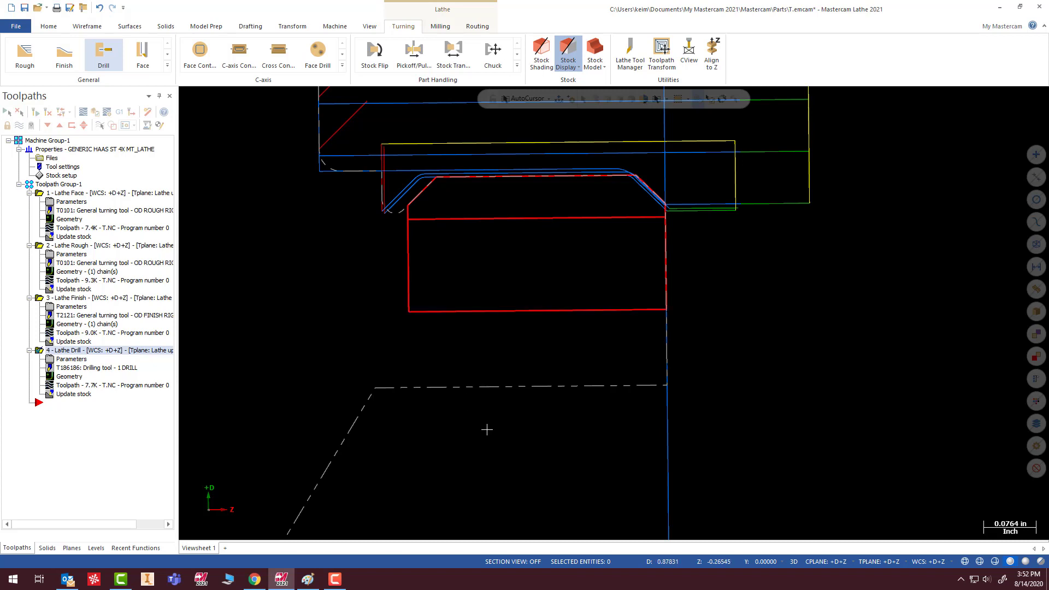
pyautogui.scroll(-3, 488, 344)
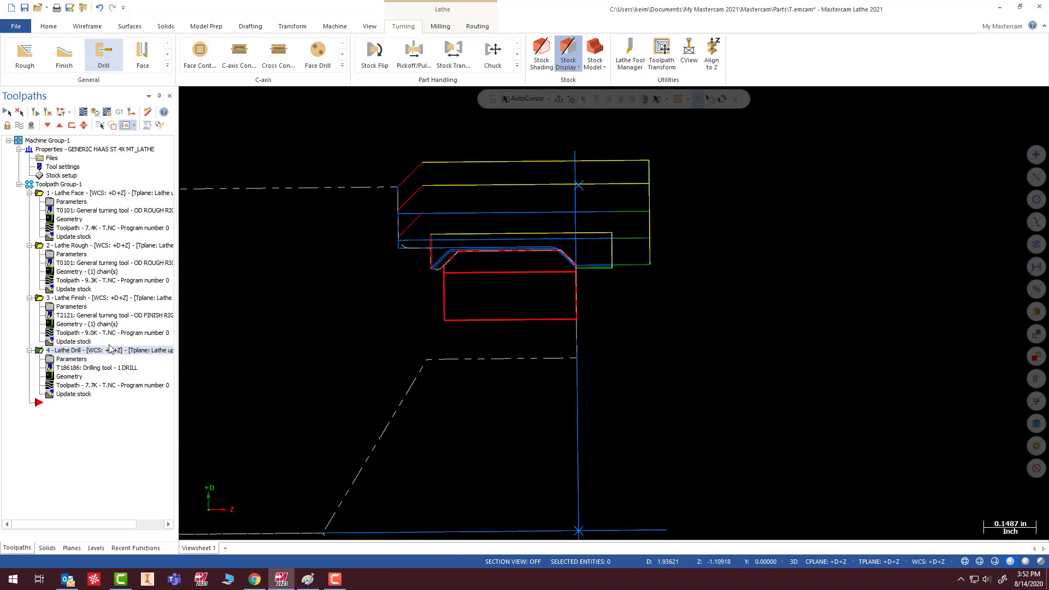
# - Start a Rough toolpath on the ring's inner diameter line, chained from the front face toward the chuck
pyautogui.click(24, 53)
pyautogui.click(569, 320)
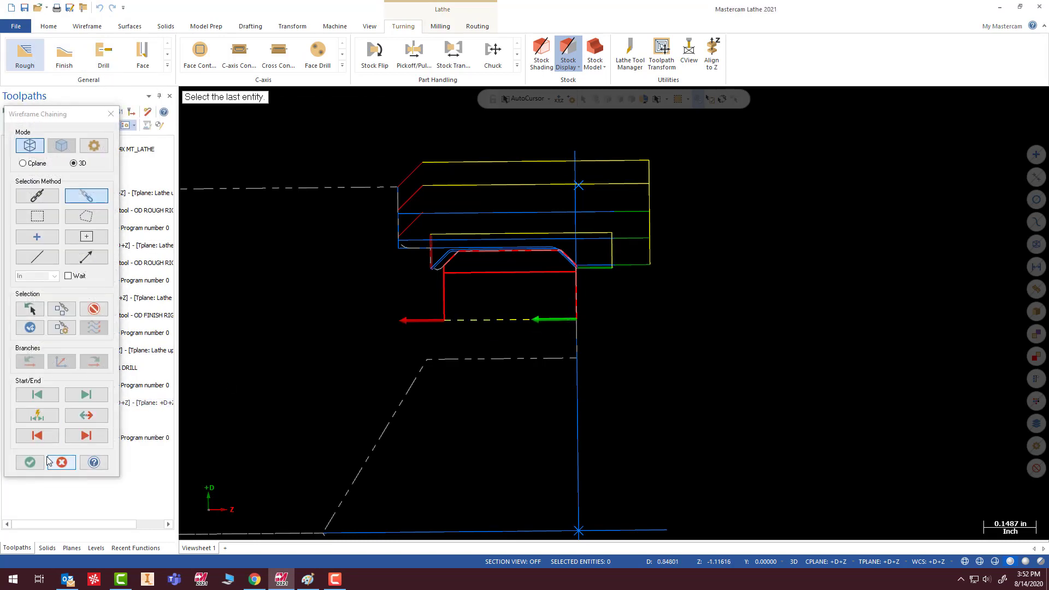
pyautogui.click(30, 463)
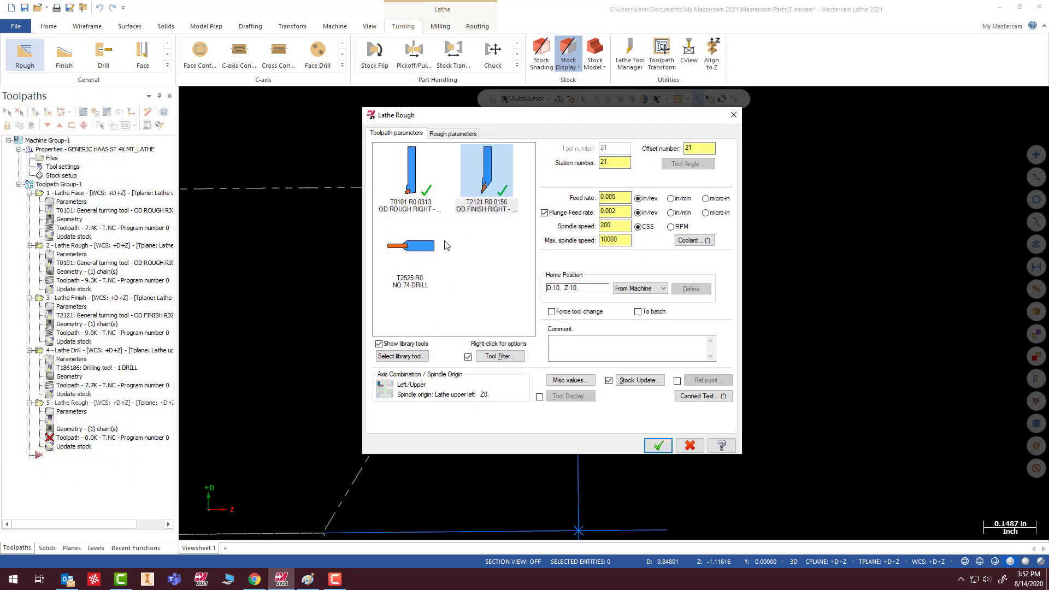
# - Load the lathe_inch tool library for the inner diameter Rough toolpath
pyautogui.click(418, 356)
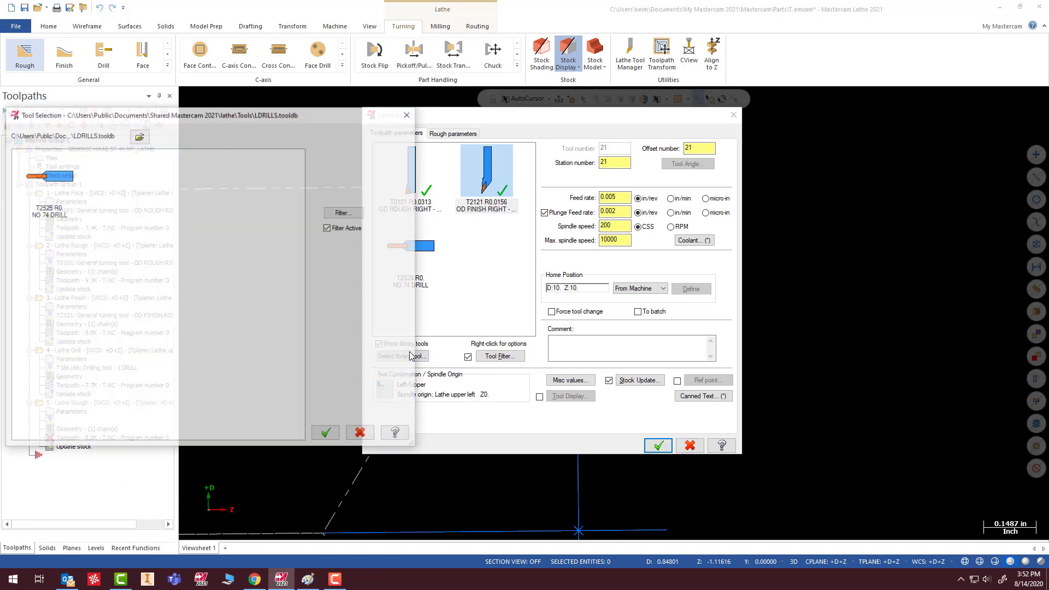
pyautogui.click(139, 136)
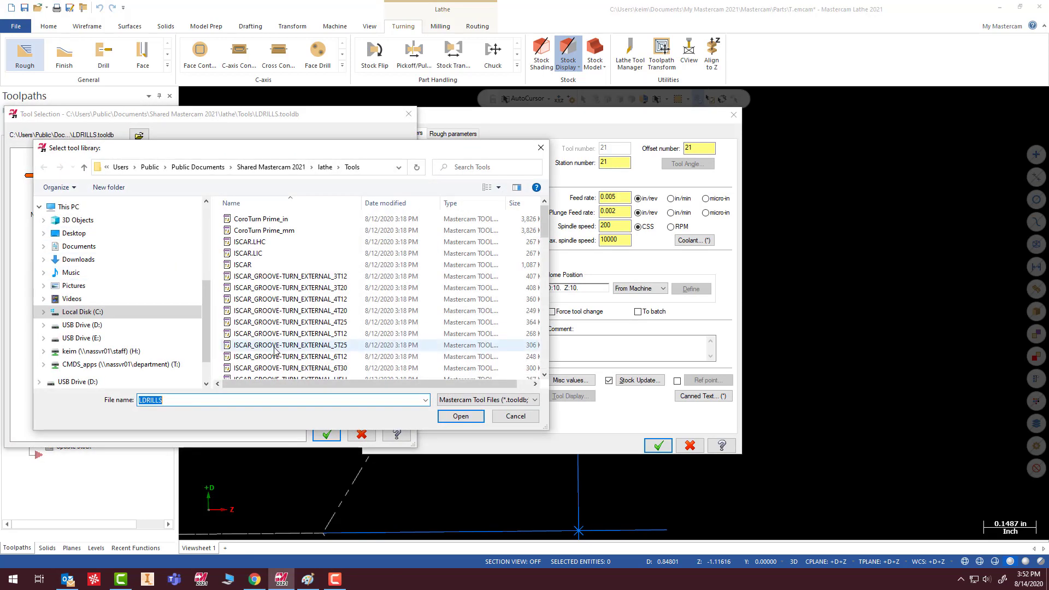
pyautogui.scroll(-5, 269, 329)
pyautogui.scroll(-8, 270, 328)
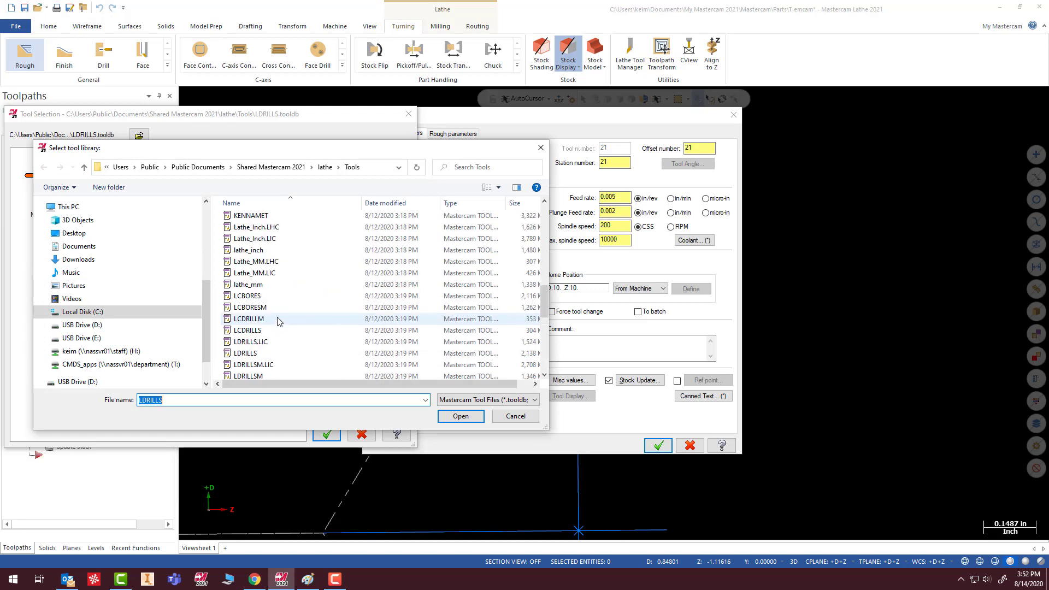
pyautogui.click(271, 250)
pyautogui.click(461, 417)
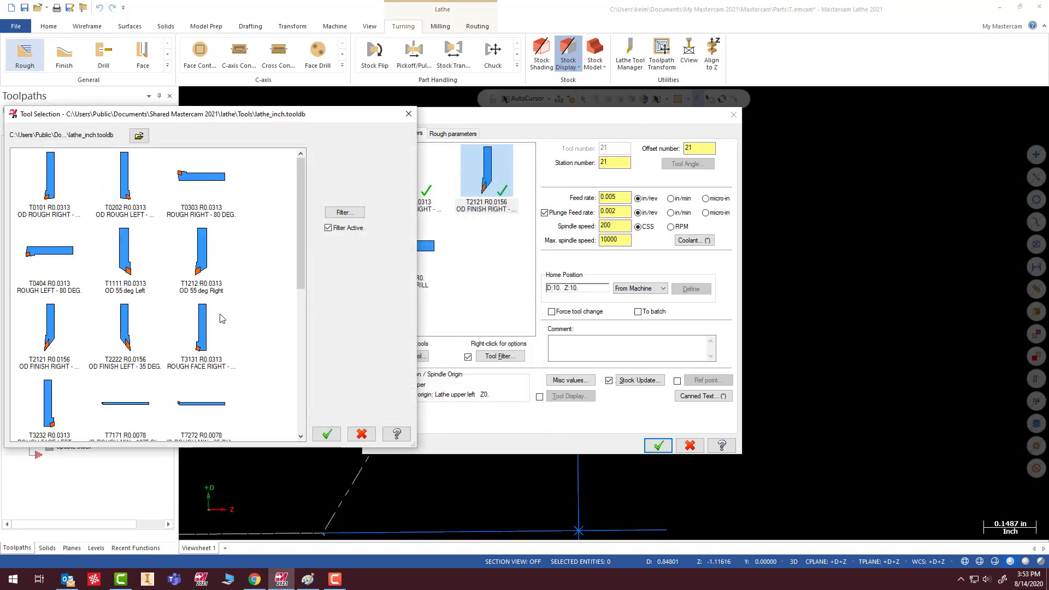
# - Choose boring bar T7575 R0.0313 ID Rough Min. .75 Dia. for the Rough toolpath
pyautogui.scroll(-3, 223, 317)
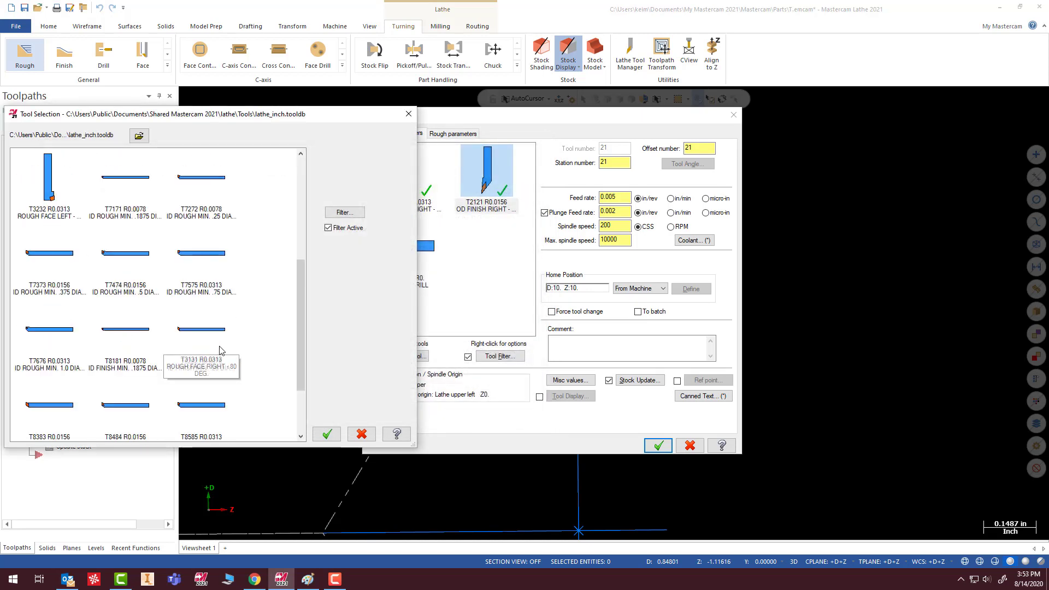
pyautogui.click(205, 259)
pyautogui.doubleClick(204, 258)
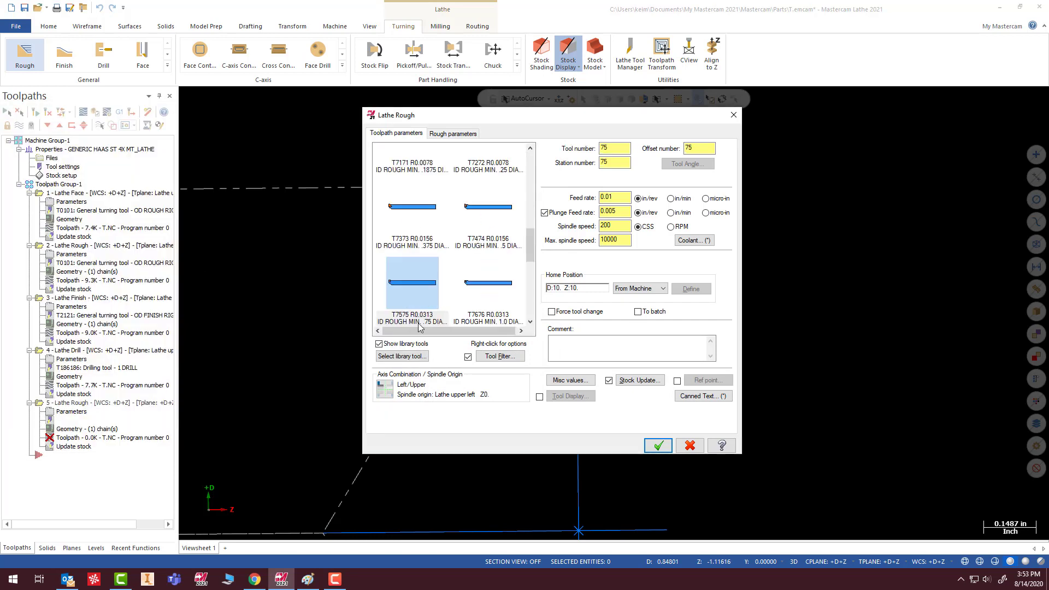
pyautogui.moveTo(407, 298)
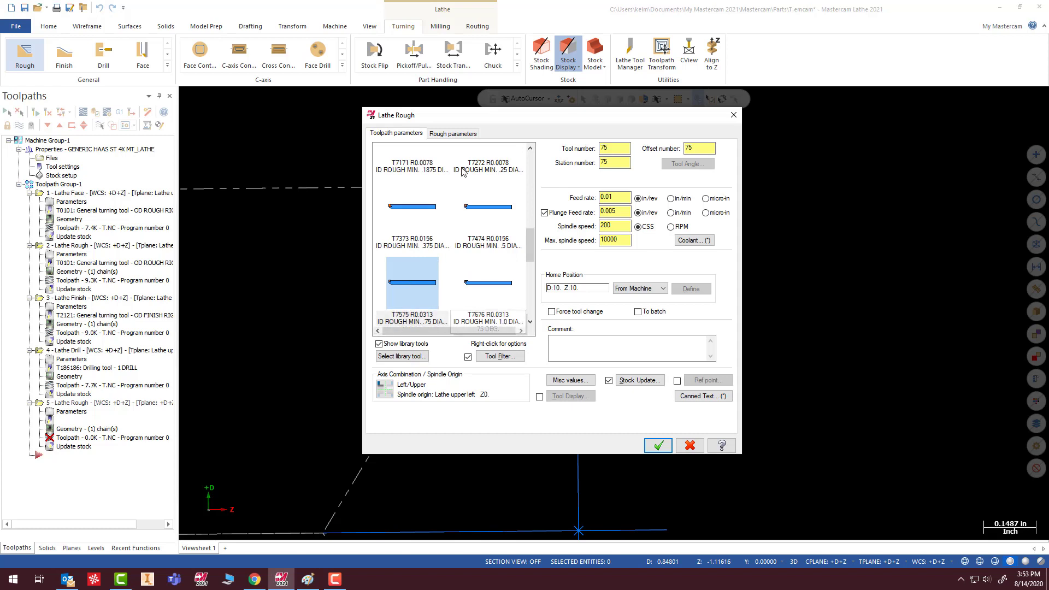
# - Set the depth of cut to 0.05 and extend the contour's end at lead-out, then generate the inner diameter Rough toolpath
pyautogui.click(457, 134)
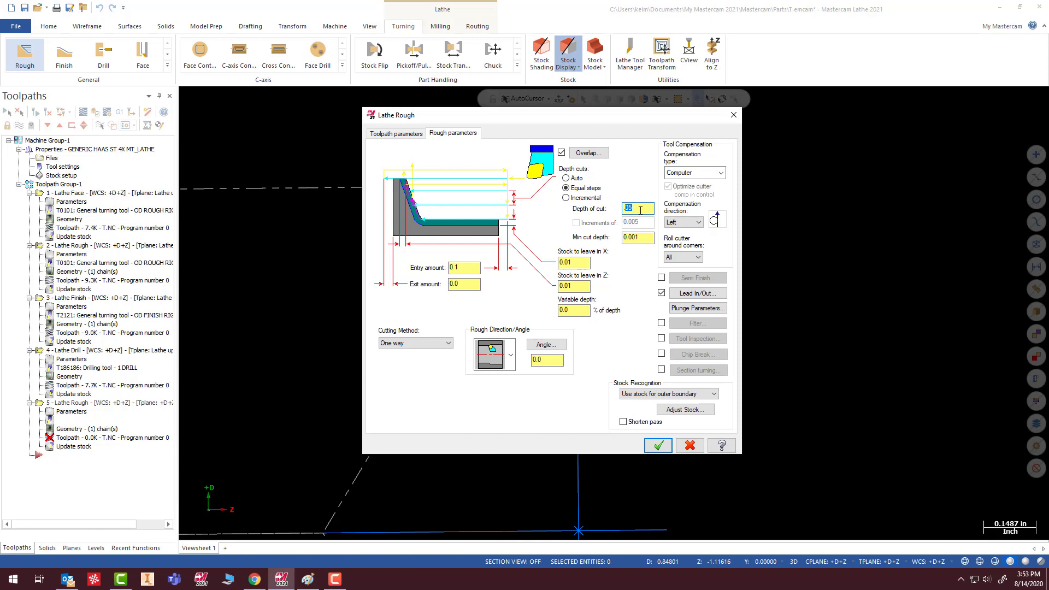
pyautogui.click(636, 206)
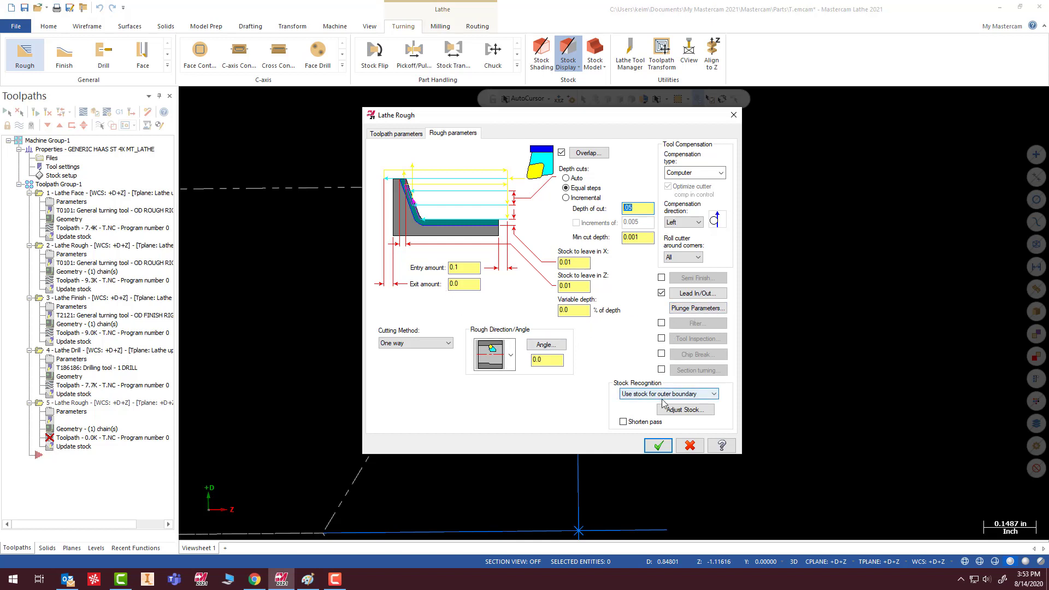
pyautogui.click(698, 294)
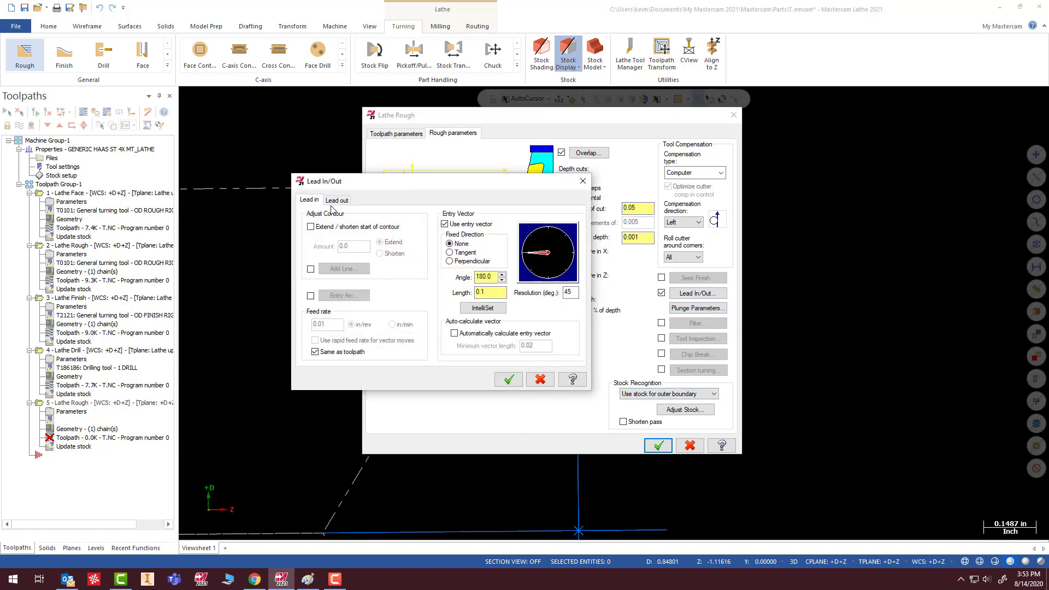
pyautogui.click(336, 200)
pyautogui.click(310, 227)
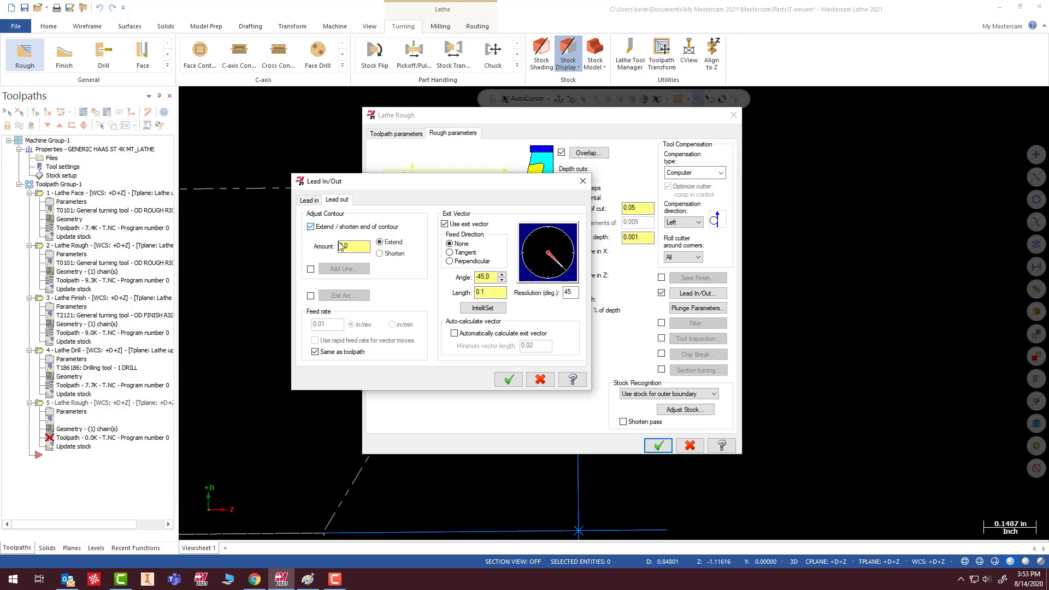
pyautogui.doubleClick(341, 246)
pyautogui.click(337, 247)
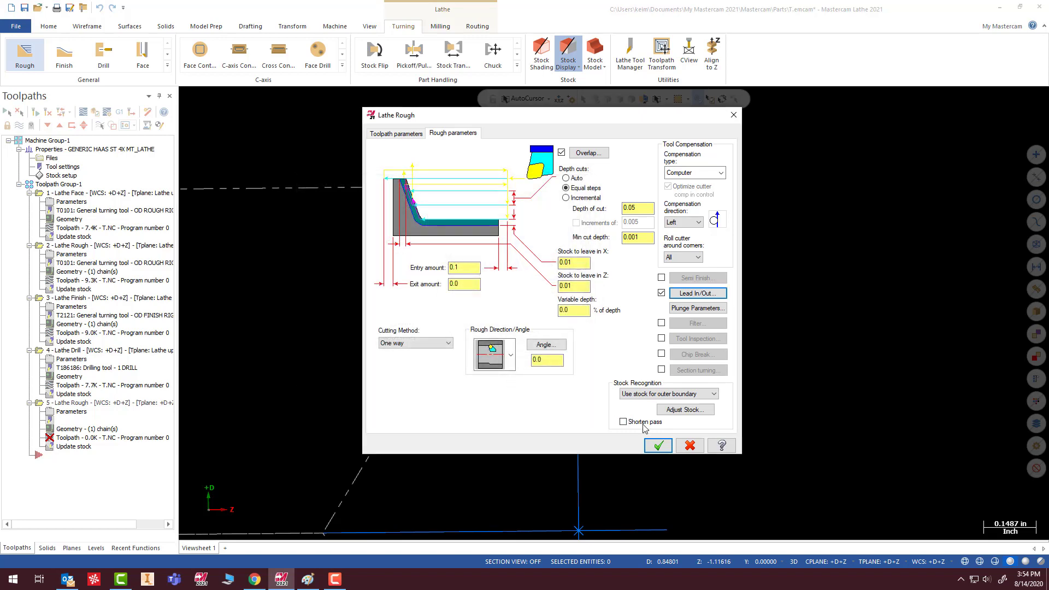
pyautogui.click(660, 447)
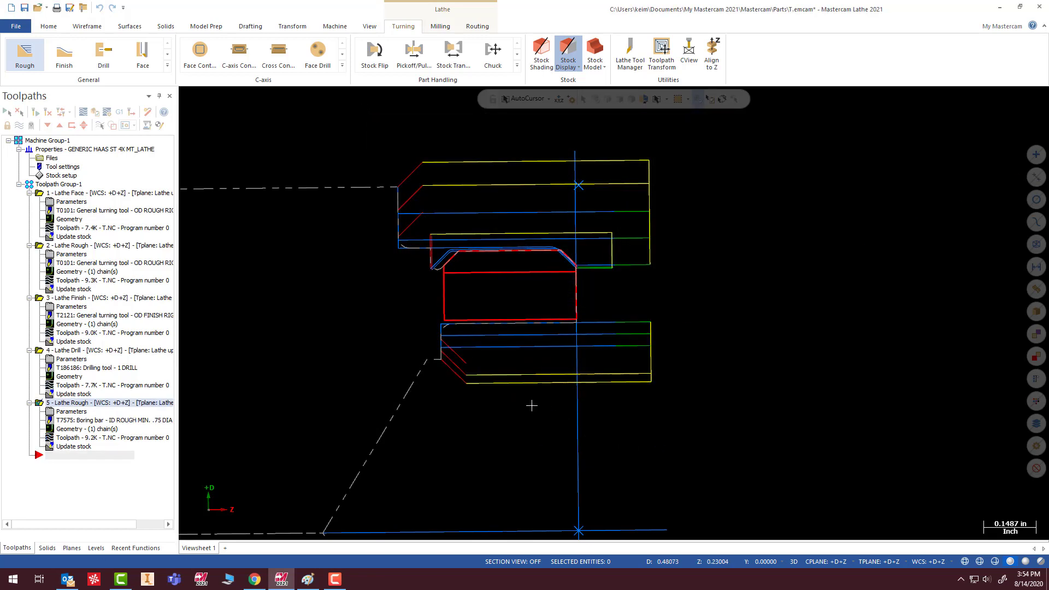
# - Examine the bore roughing passes around the back inner corner of the ring
pyautogui.scroll(-2, 498, 393)
pyautogui.scroll(2, 451, 363)
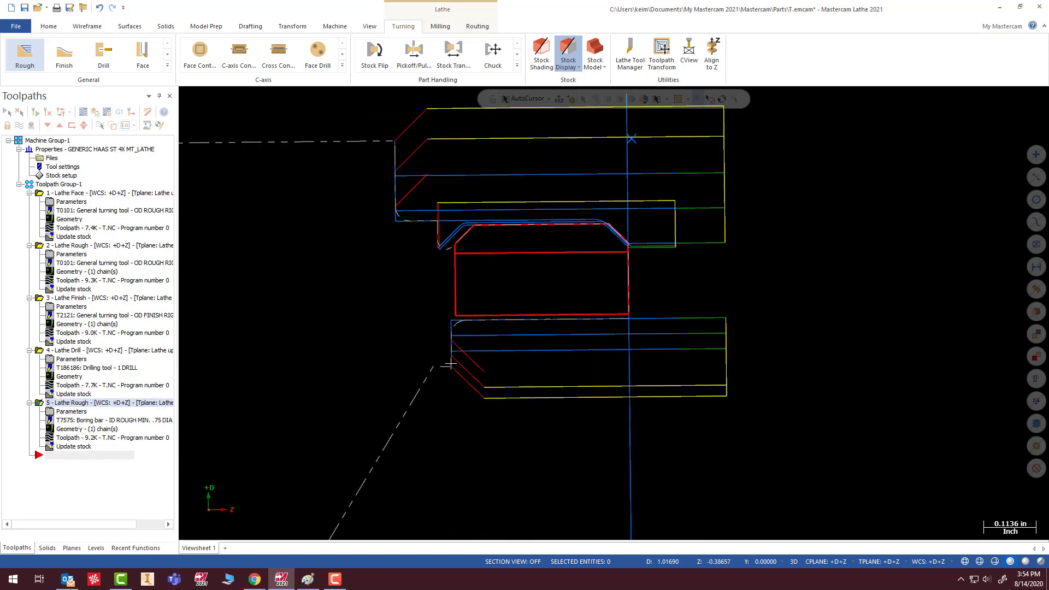
pyautogui.scroll(6, 446, 349)
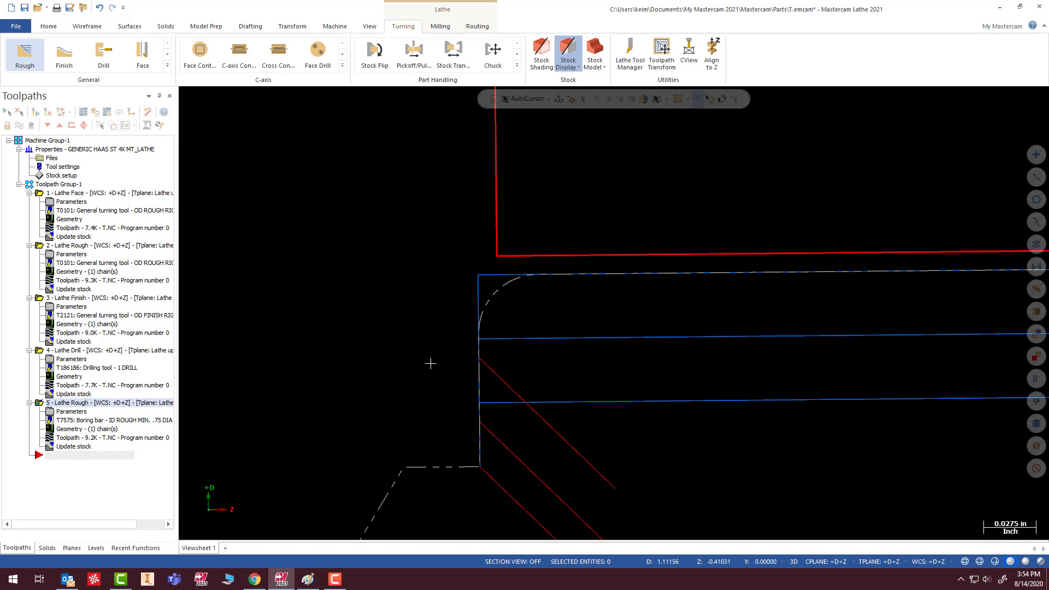
pyautogui.scroll(-4, 431, 363)
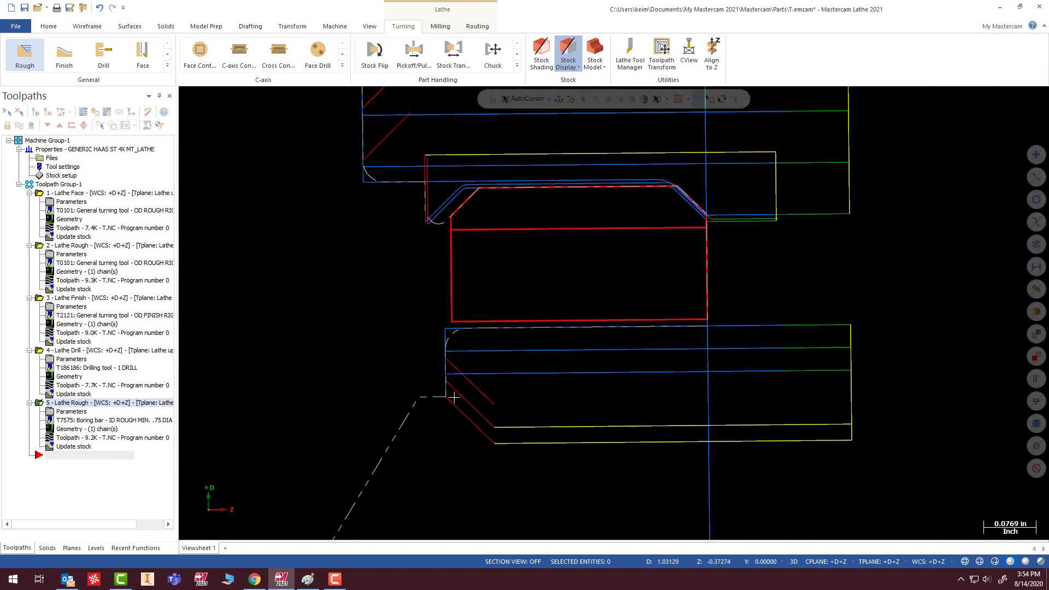
# - Set the inner diameter Rough toolpath's contour end extension at lead-out to 0.05 and regenerate the toolpath
pyautogui.scroll(3, 441, 343)
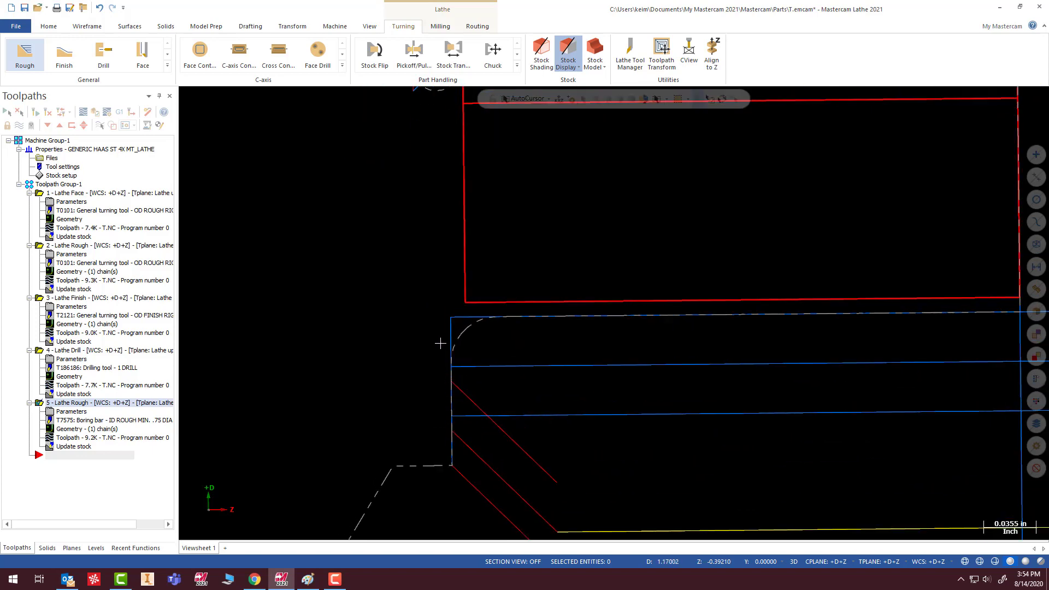
pyautogui.scroll(1, 440, 343)
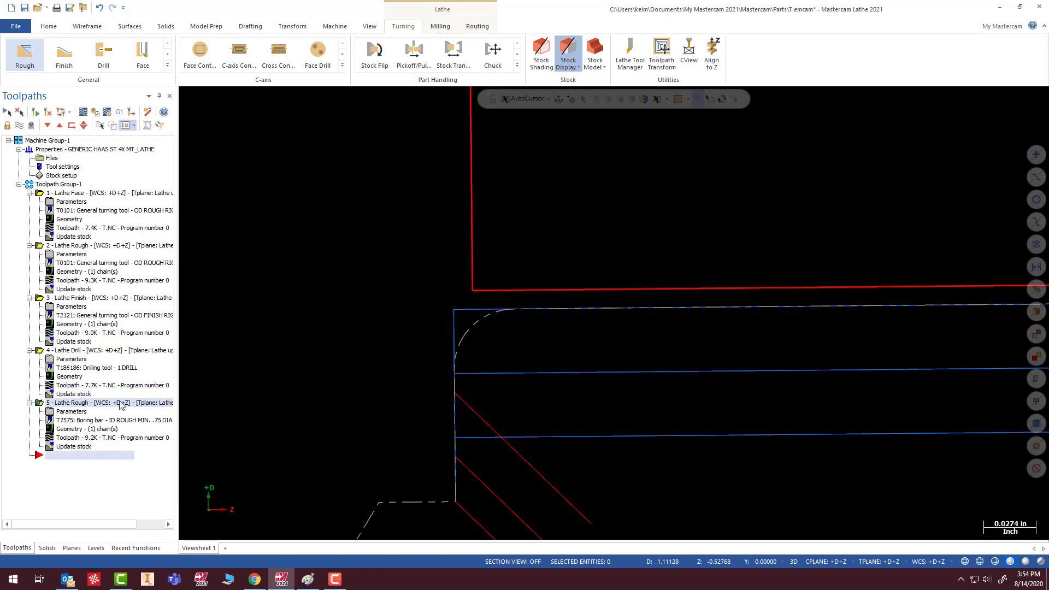
pyautogui.click(56, 413)
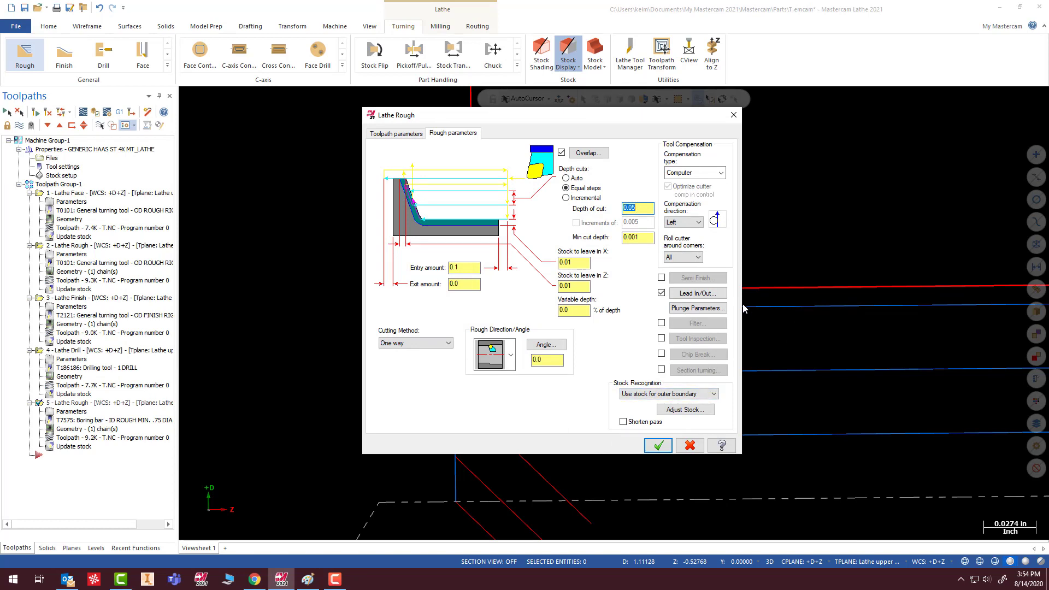
pyautogui.click(697, 294)
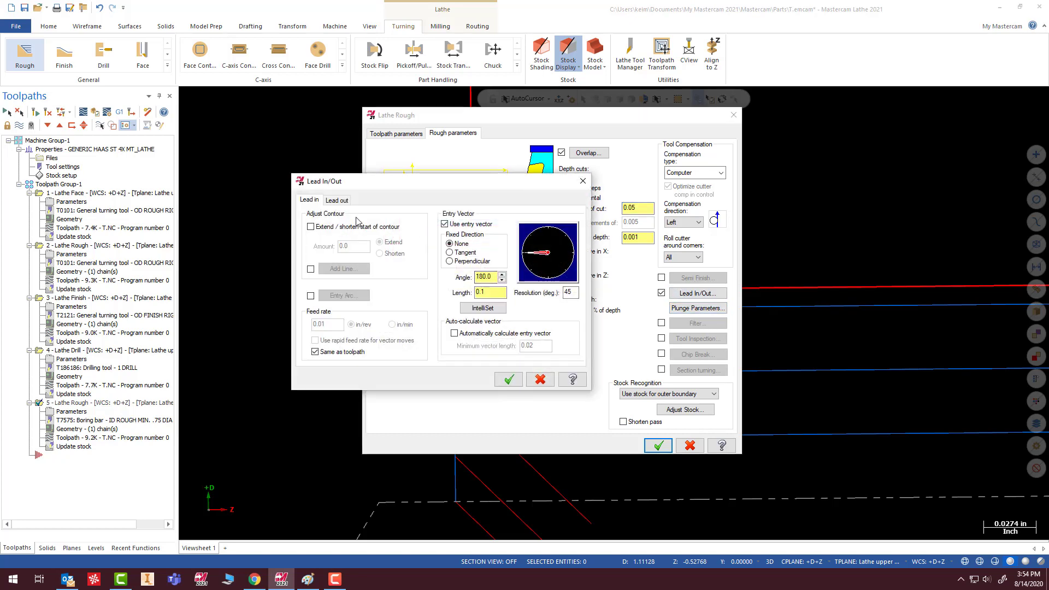
pyautogui.click(336, 200)
pyautogui.doubleClick(350, 245)
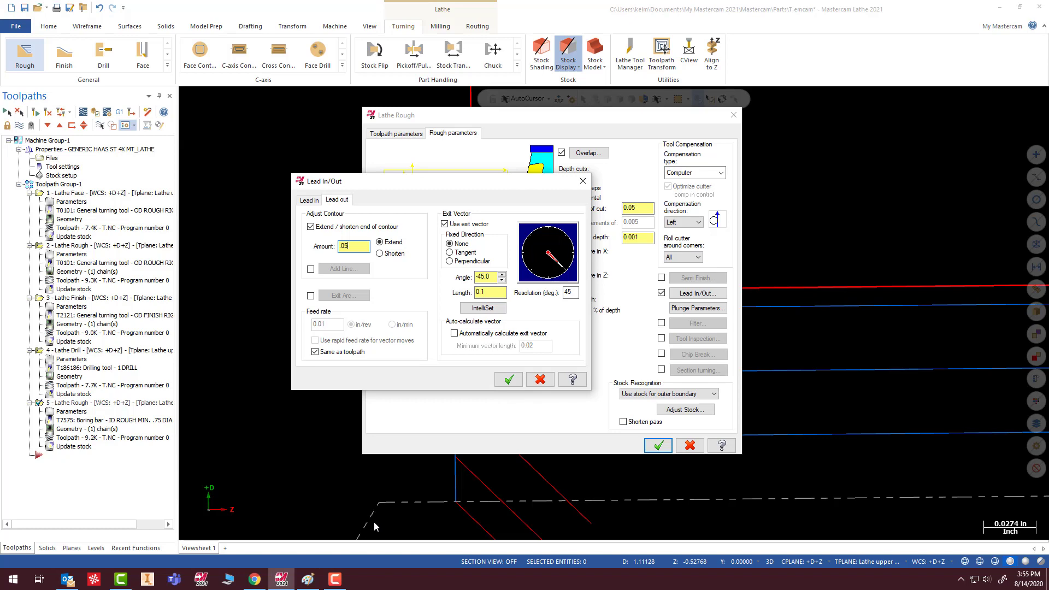
pyautogui.click(510, 379)
pyautogui.click(659, 446)
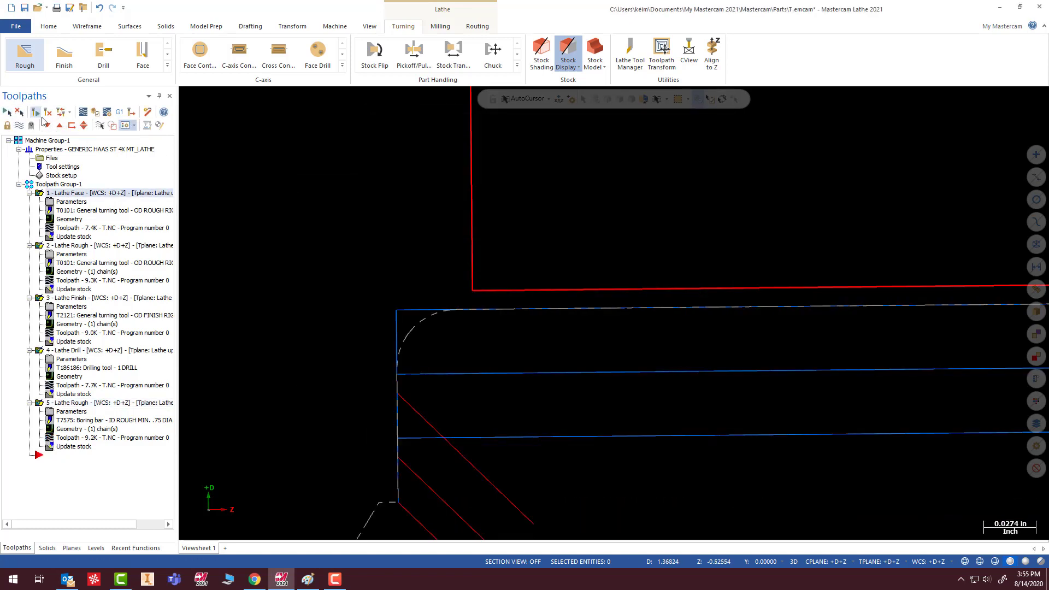
# - Start a Finish toolpath and chain the ring's inner bore line from the front face toward the back
pyautogui.scroll(-2, 492, 229)
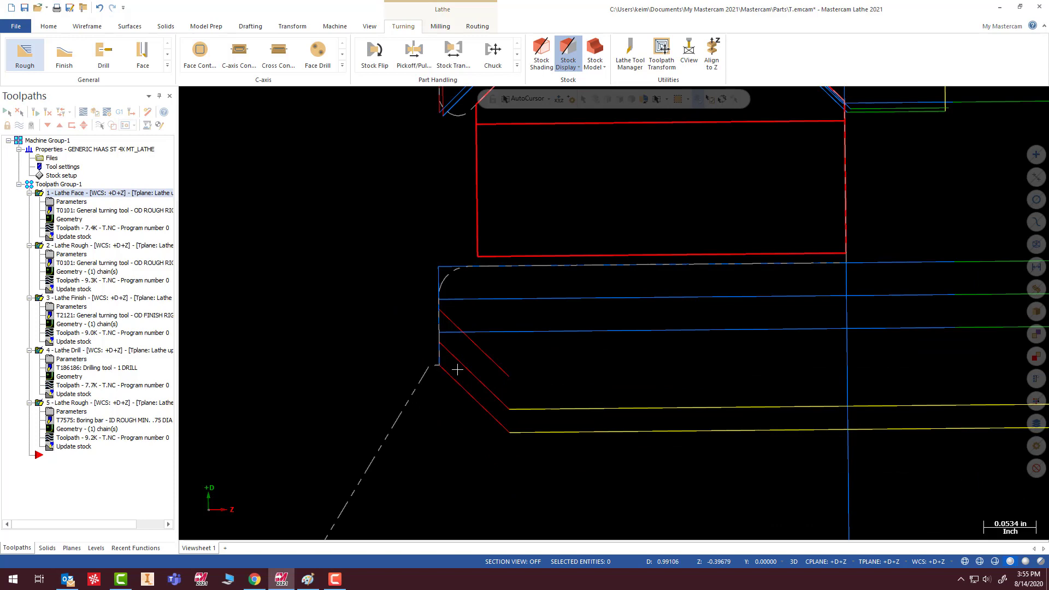
pyautogui.scroll(2, 487, 272)
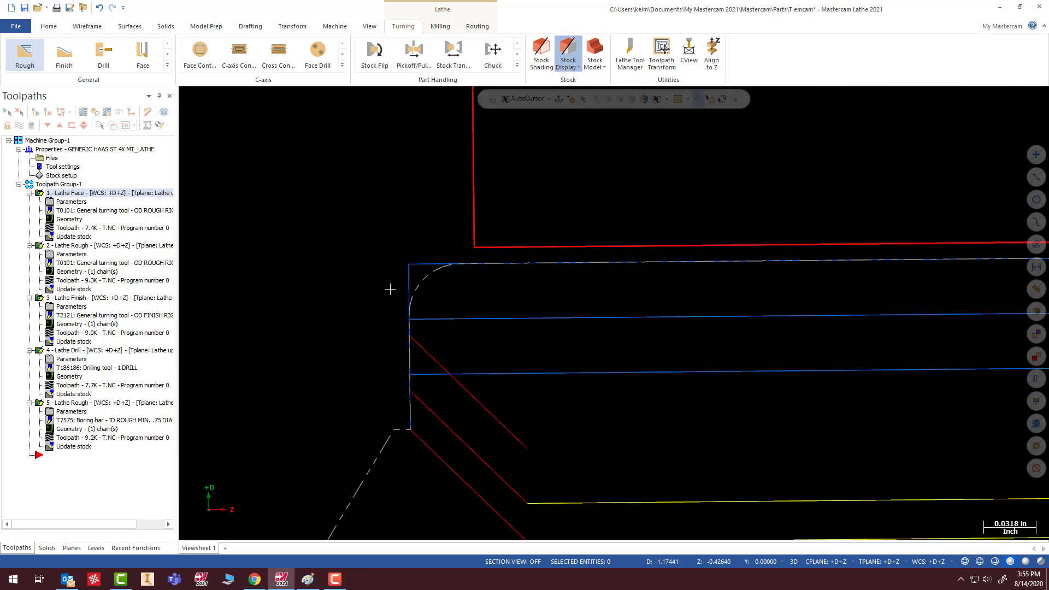
pyautogui.scroll(-2, 415, 295)
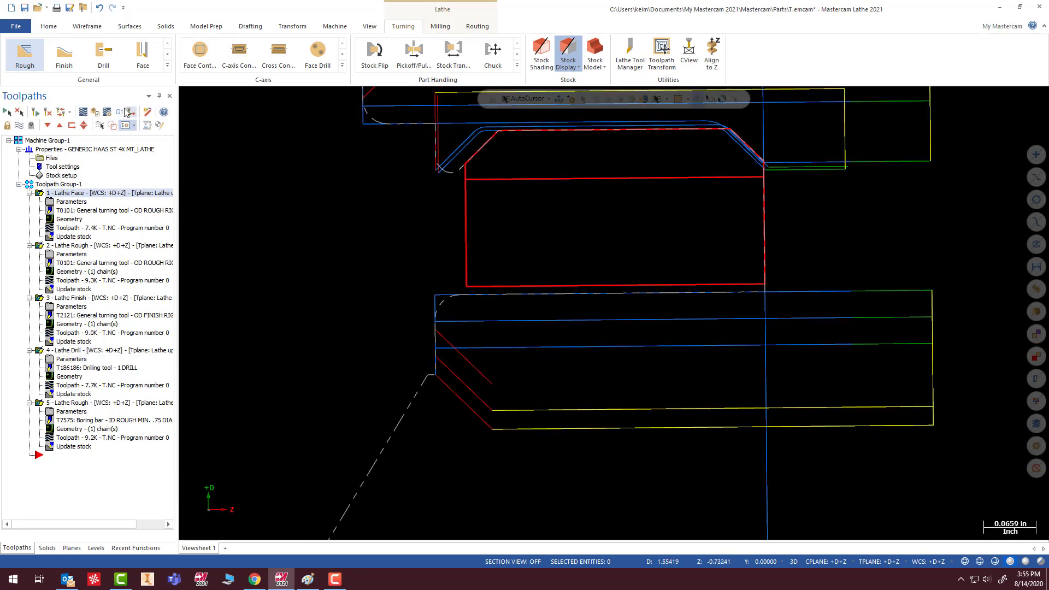
pyautogui.click(64, 53)
pyautogui.click(746, 286)
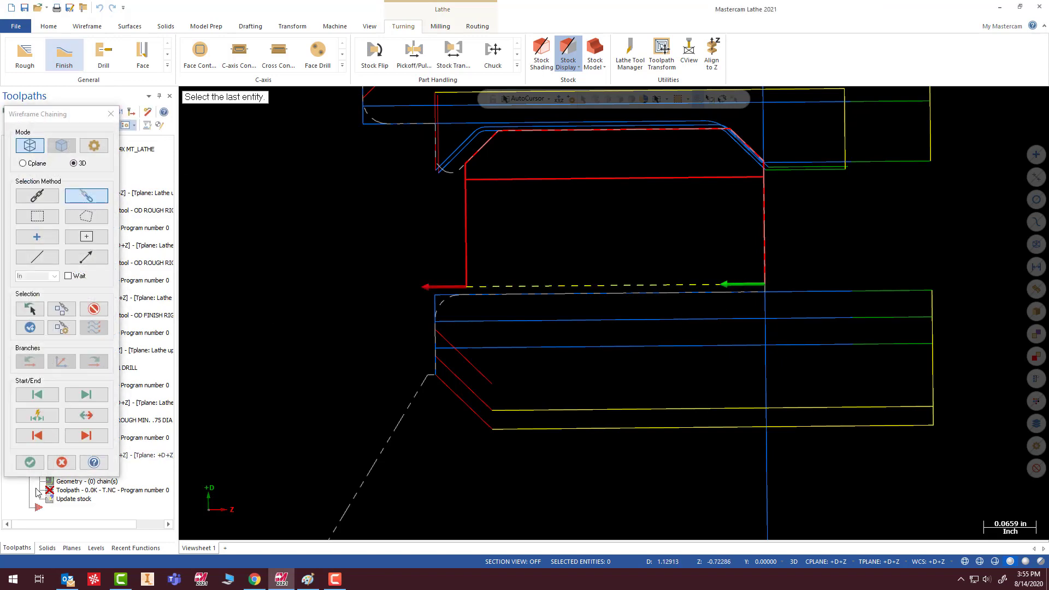
pyautogui.click(30, 462)
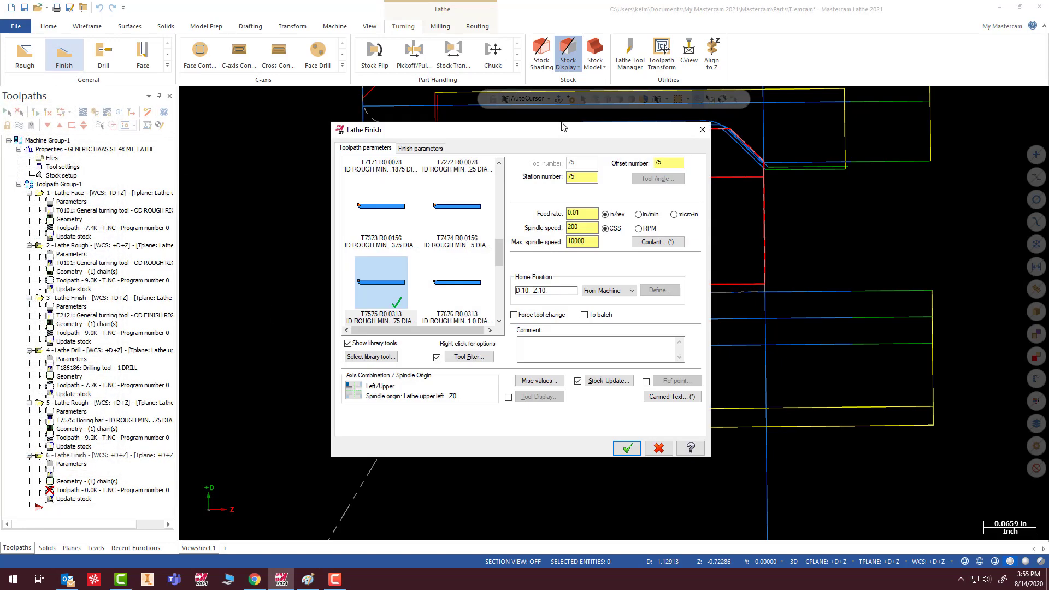
# - Set the bore Finish toolpath to 1 finish pass with a 0.1 finish stepover
pyautogui.moveTo(562, 124); pyautogui.dragTo(420, 179)
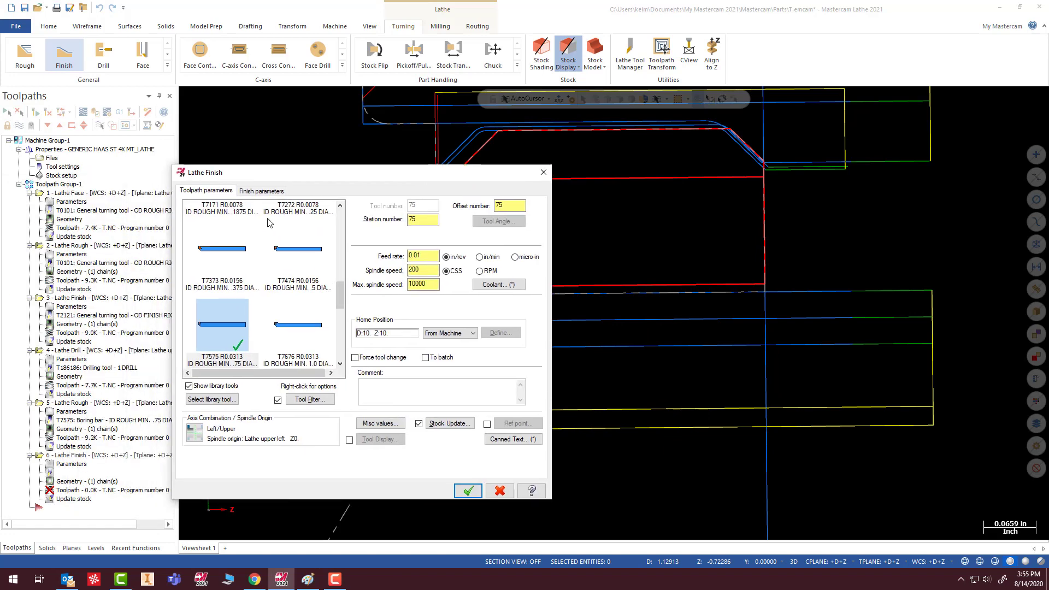
pyautogui.click(259, 192)
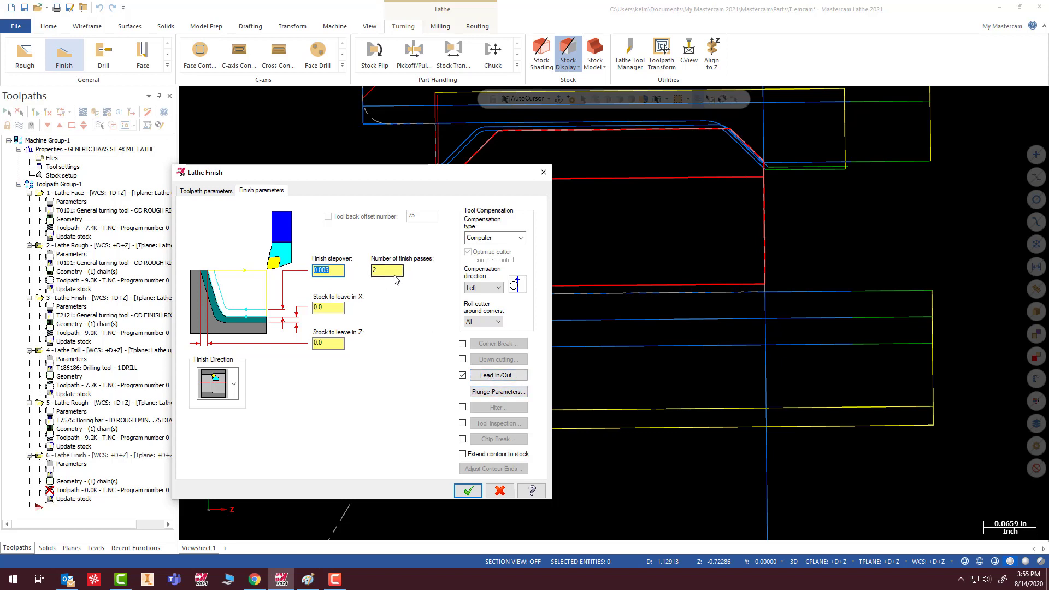
pyautogui.moveTo(395, 274); pyautogui.dragTo(270, 283)
pyautogui.press('BackSpace')
# - Extend the end of the contour at lead-out and generate the bore Finish toolpath
pyautogui.click(506, 377)
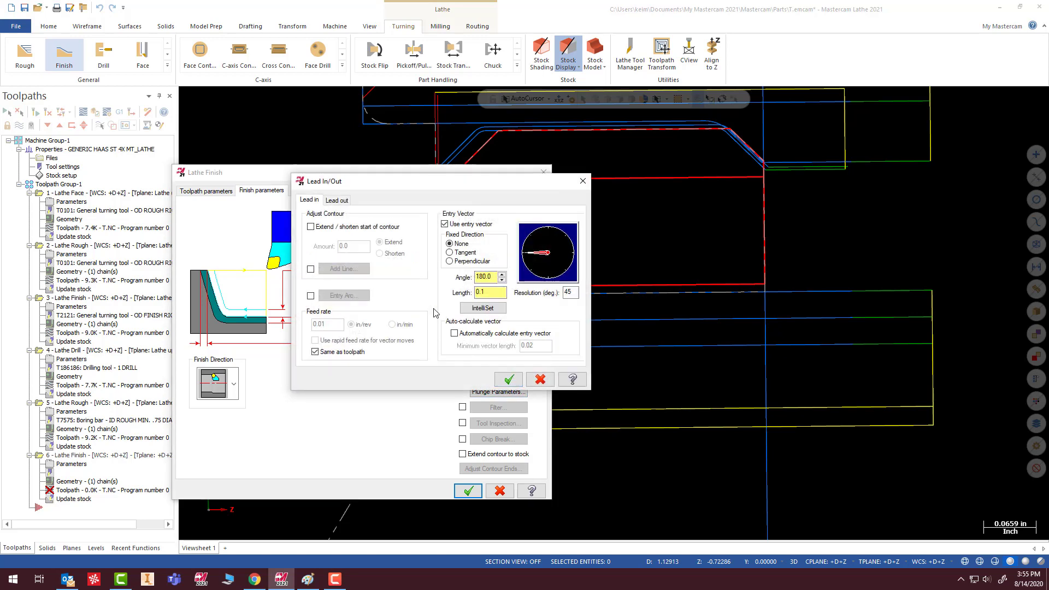
pyautogui.click(343, 200)
pyautogui.click(310, 226)
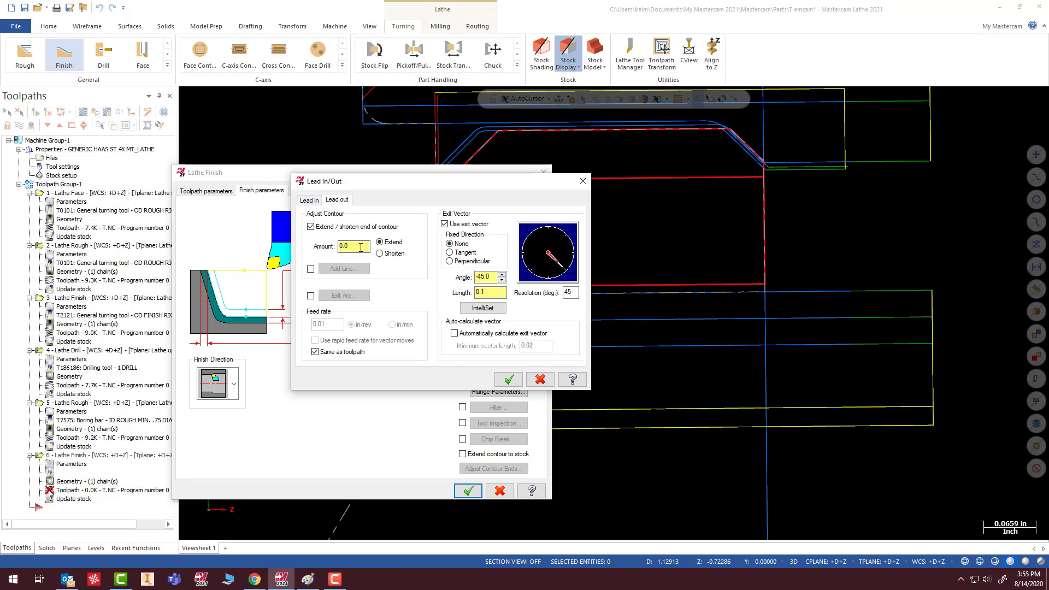
pyautogui.moveTo(360, 246); pyautogui.dragTo(304, 252)
pyautogui.click(506, 379)
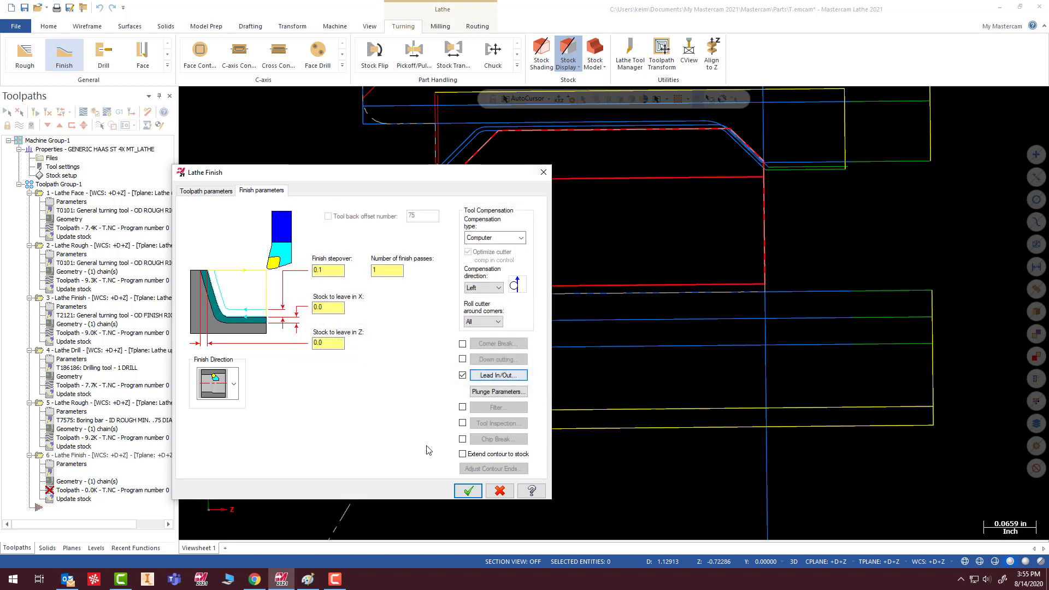
pyautogui.click(468, 491)
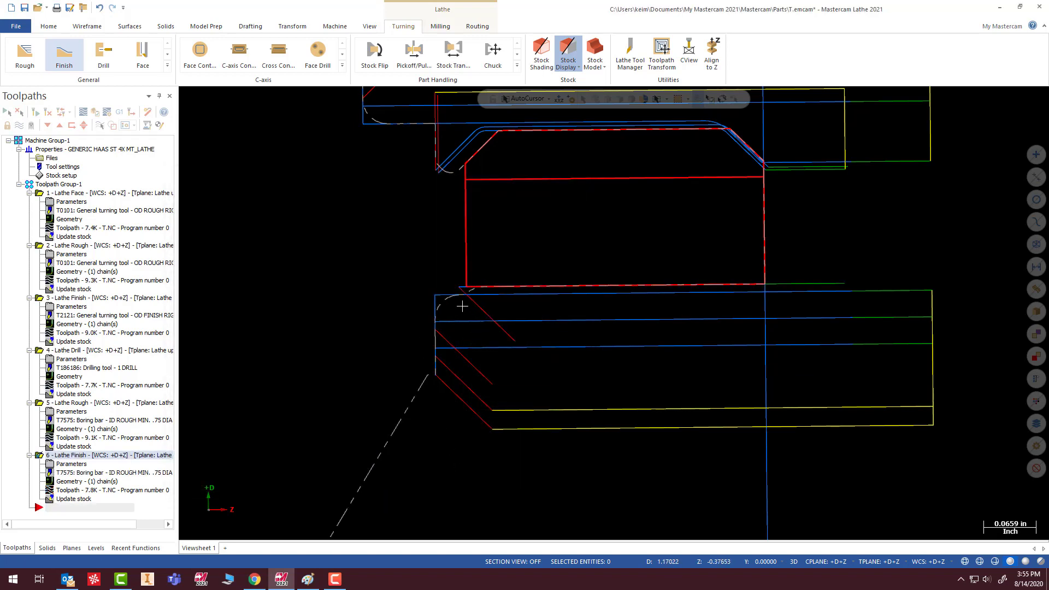
# - Set the bore Finish toolpath's contour end extension at lead-out to 0.035 and regenerate the toolpath
pyautogui.scroll(5, 459, 306)
pyautogui.scroll(2, 476, 275)
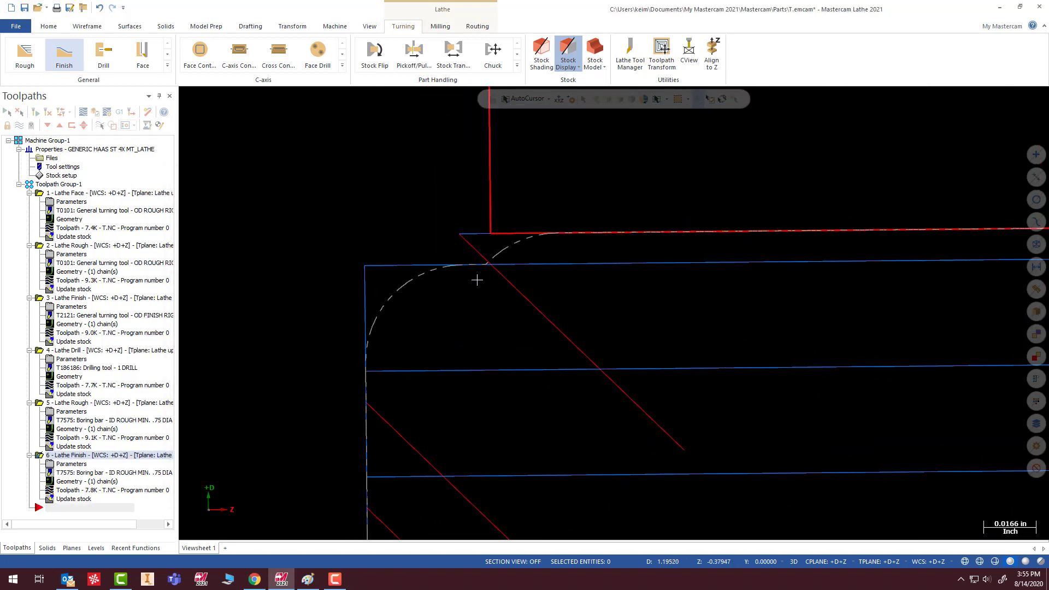
pyautogui.scroll(1, 564, 228)
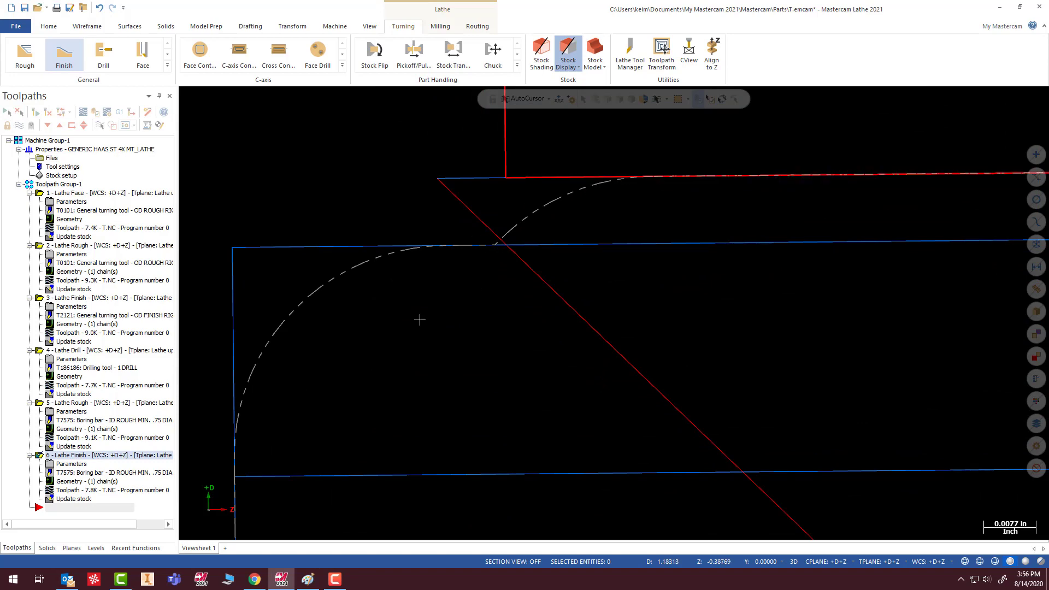
pyautogui.scroll(-3, 393, 320)
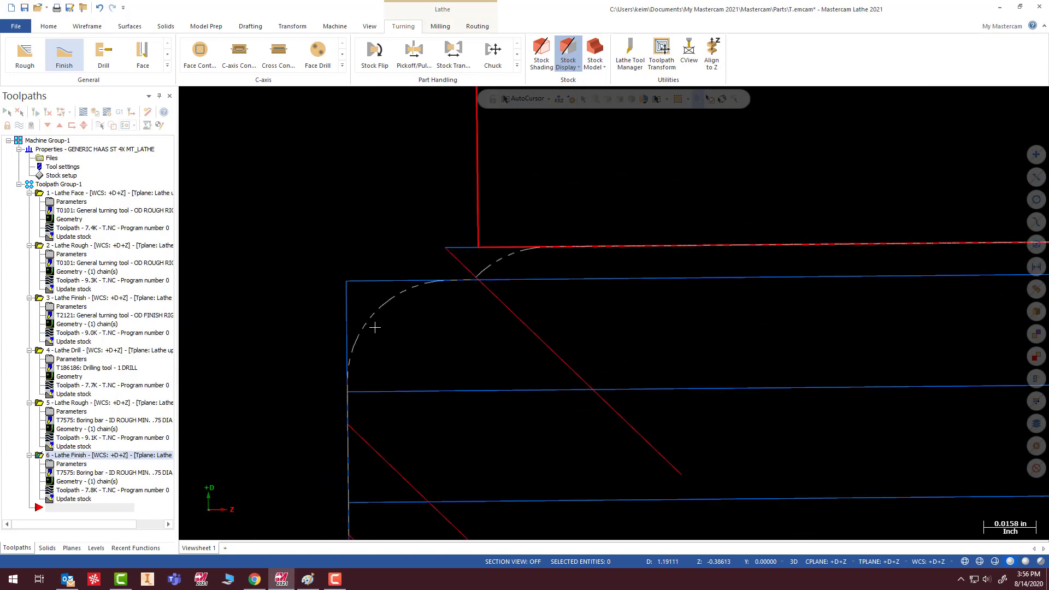
pyautogui.click(67, 468)
pyautogui.click(67, 465)
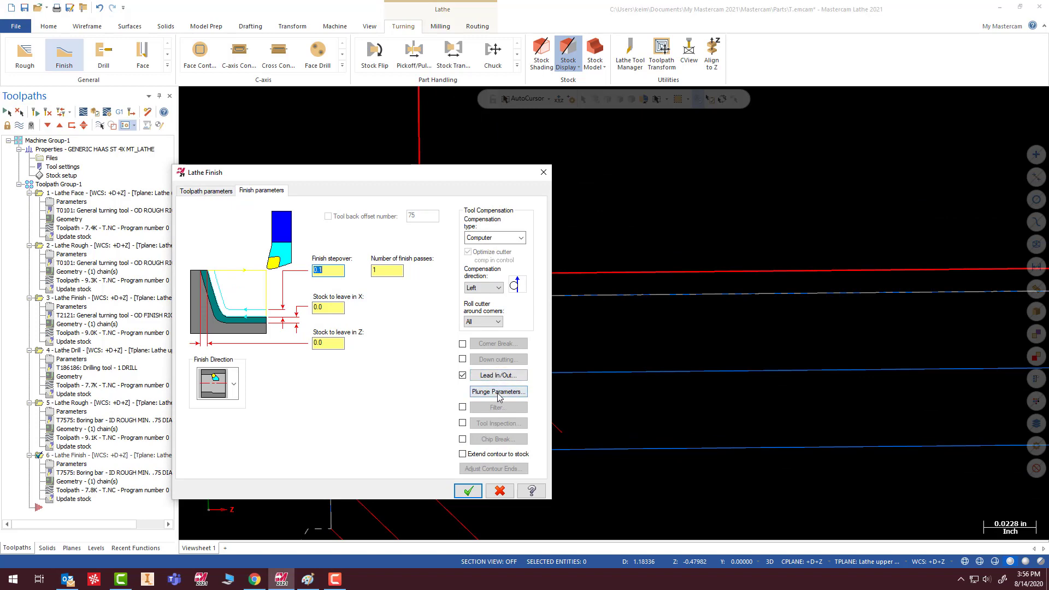
pyautogui.click(495, 375)
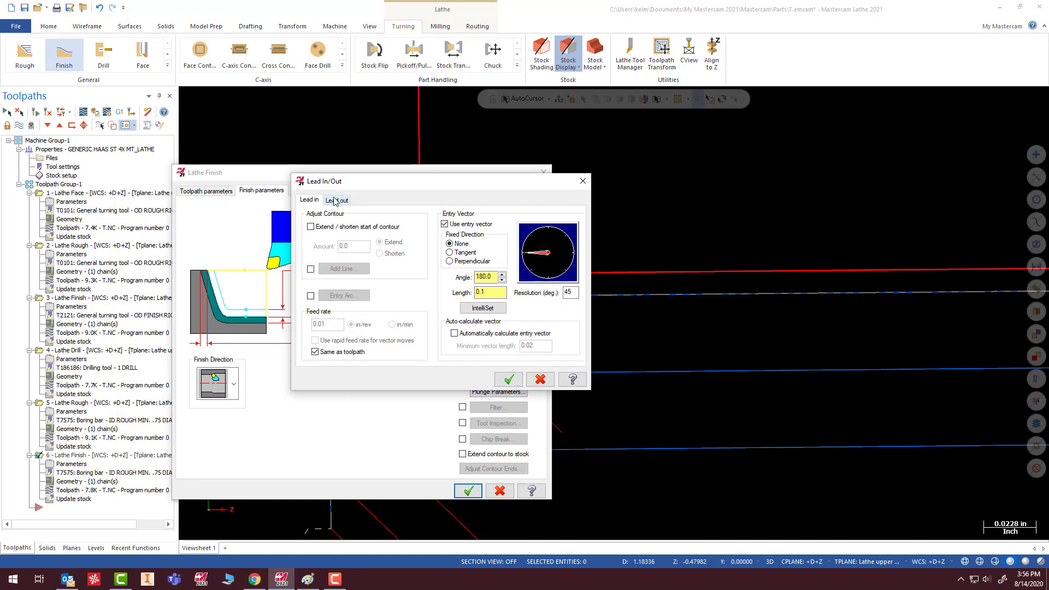
pyautogui.click(335, 201)
pyautogui.doubleClick(350, 246)
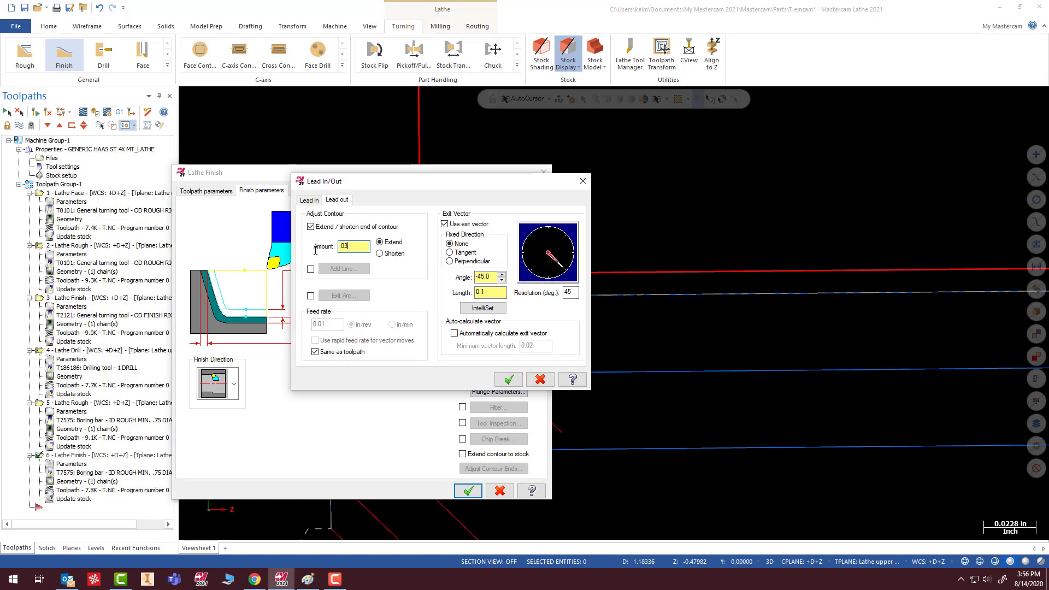
pyautogui.click(519, 382)
pyautogui.click(469, 491)
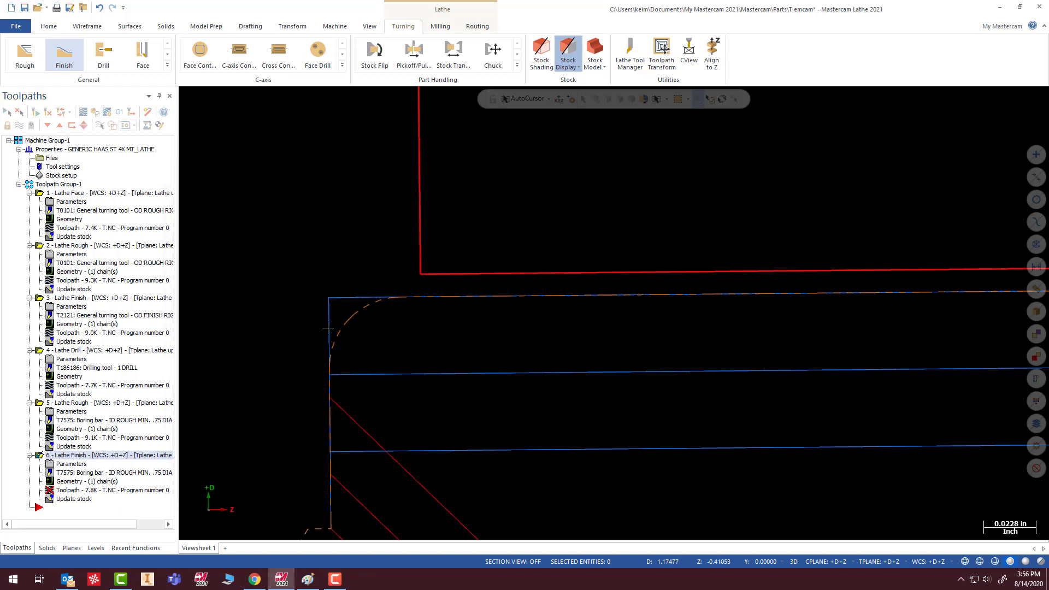
pyautogui.click(35, 112)
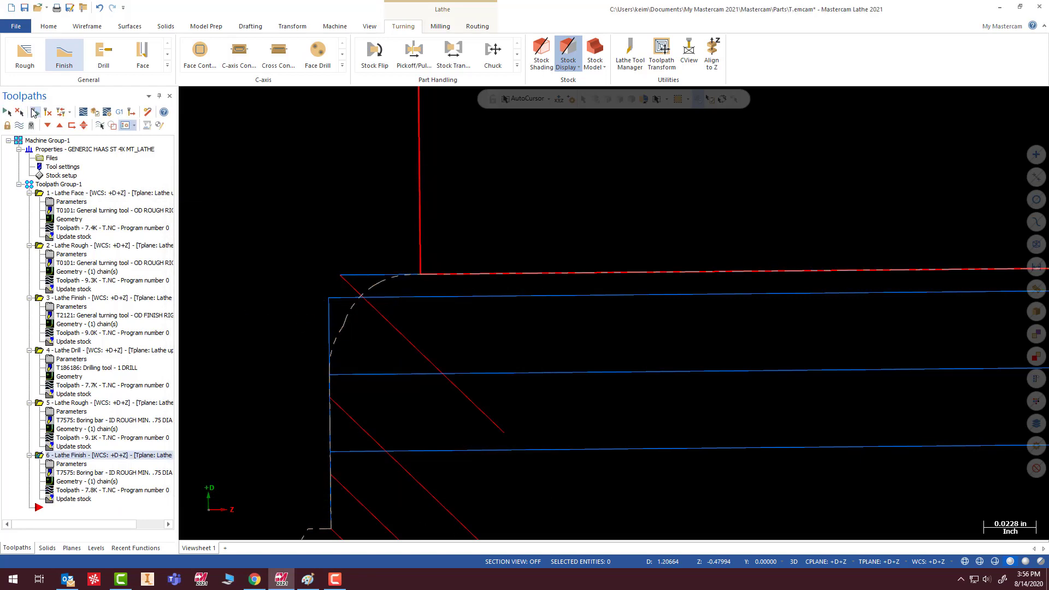
# - Examine the bore finishing pass at the ring's back inner corner and the overall layout of all toolpaths
pyautogui.scroll(-4, 438, 391)
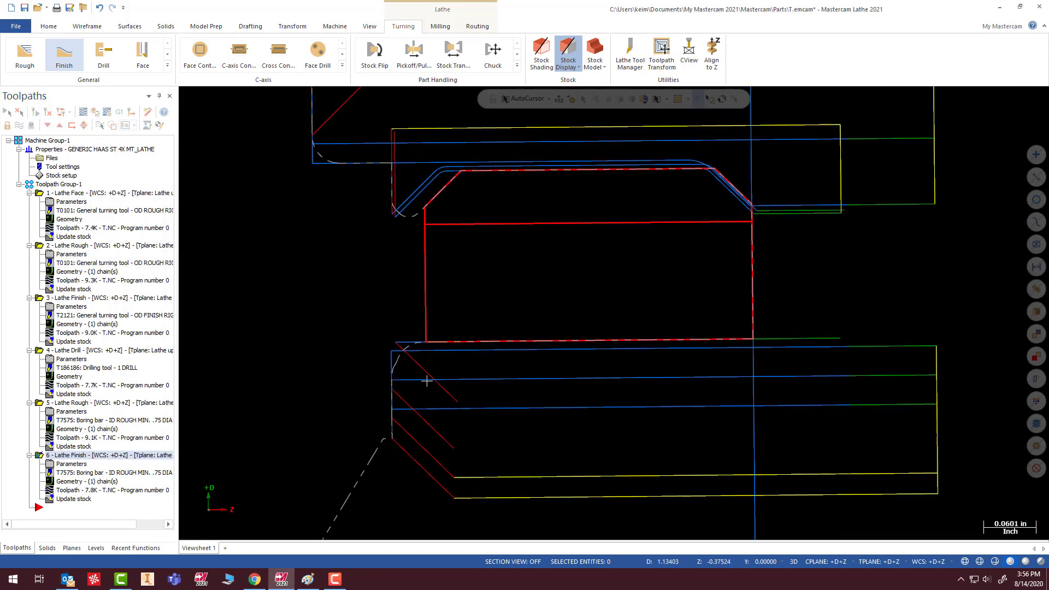
pyautogui.scroll(9, 438, 374)
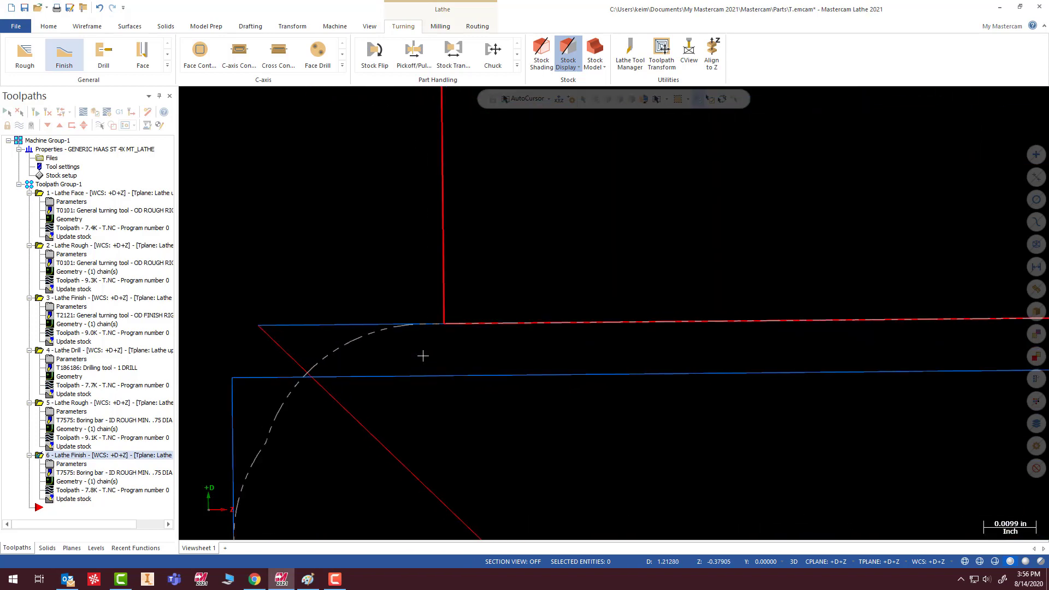
pyautogui.scroll(2, 431, 354)
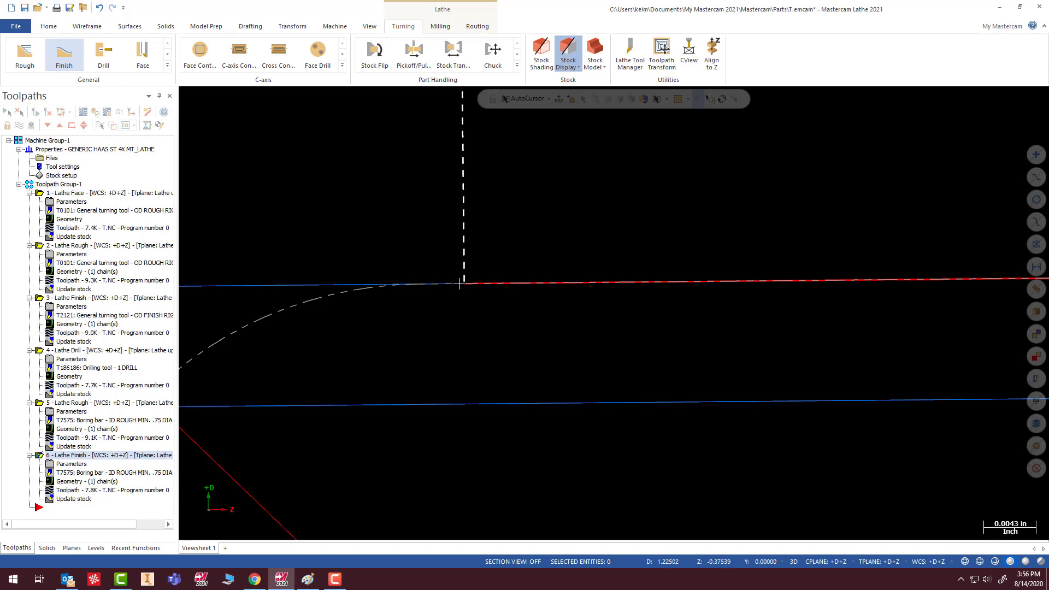
pyautogui.scroll(-5, 421, 297)
pyautogui.scroll(-9, 317, 385)
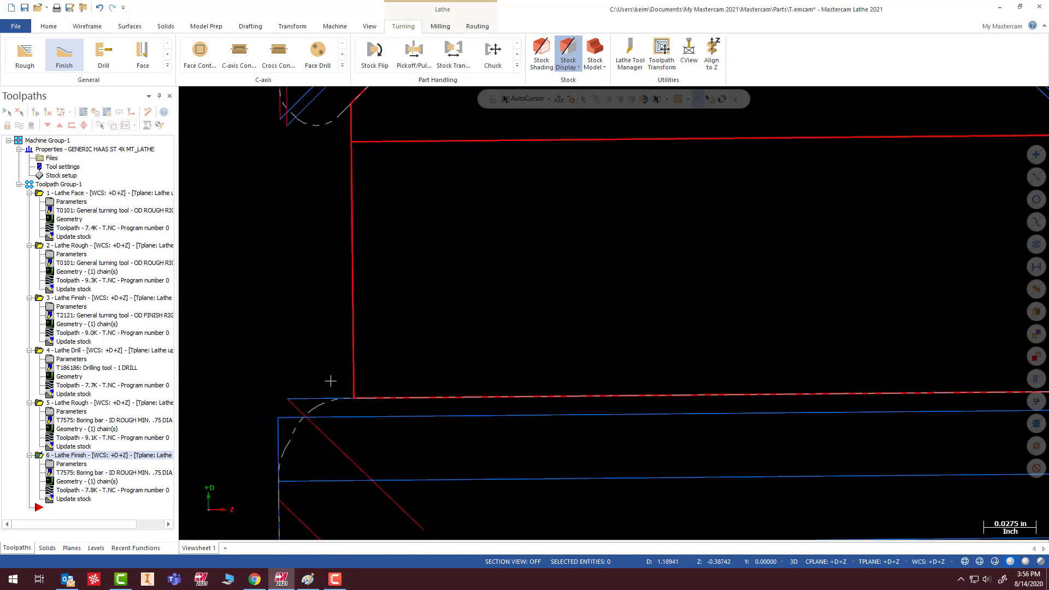
pyautogui.scroll(-3, 304, 329)
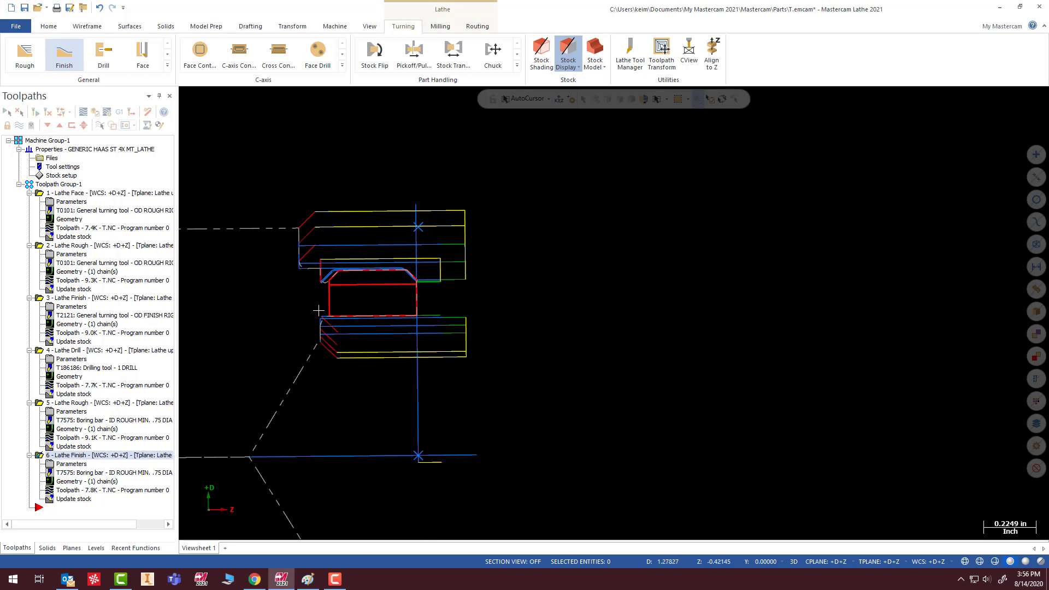
pyautogui.scroll(2, 323, 310)
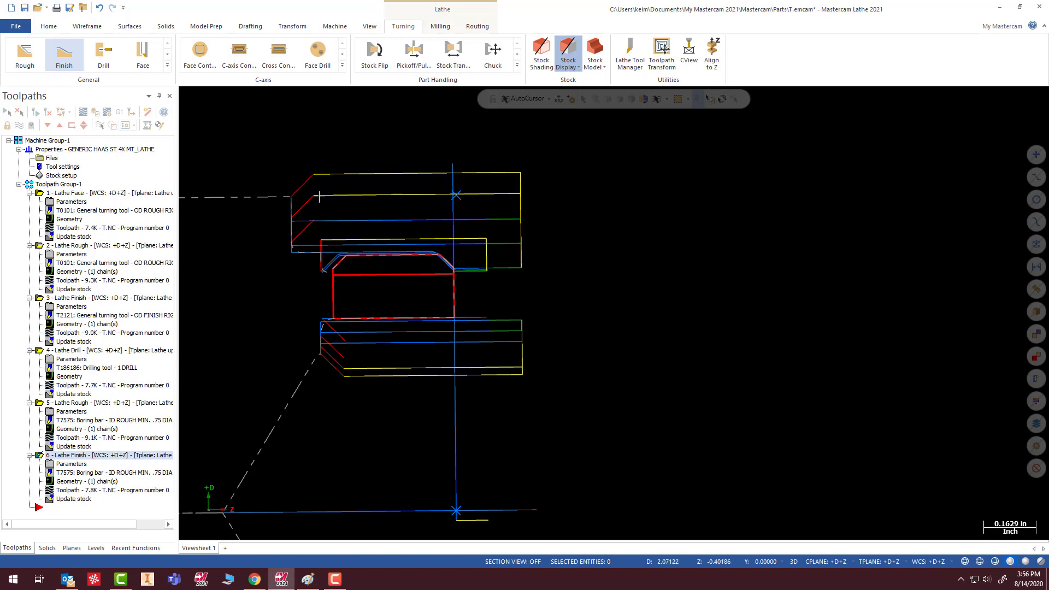
pyautogui.scroll(-3, 415, 431)
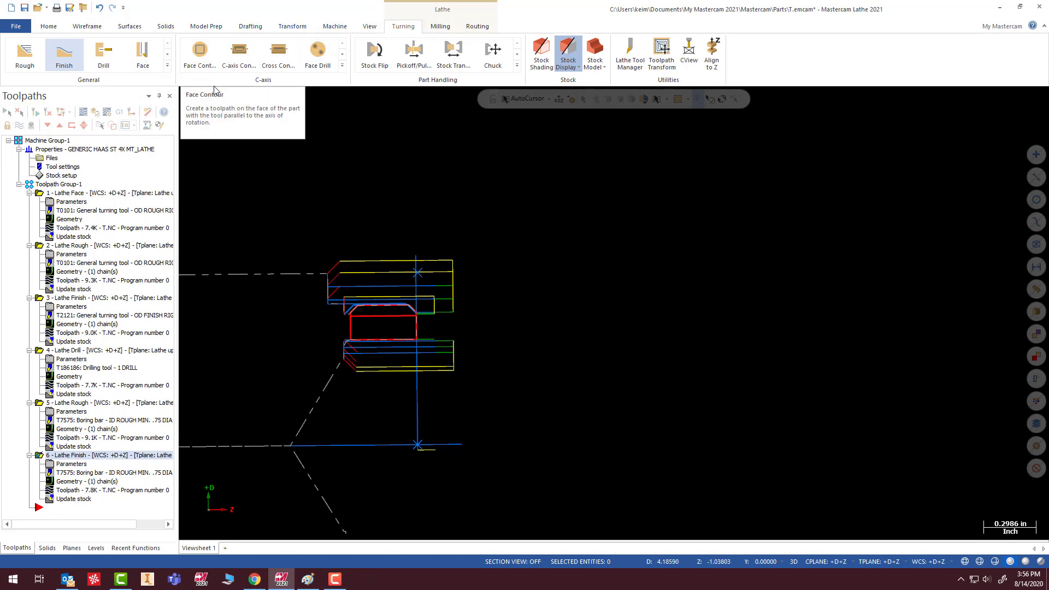
pyautogui.click(441, 27)
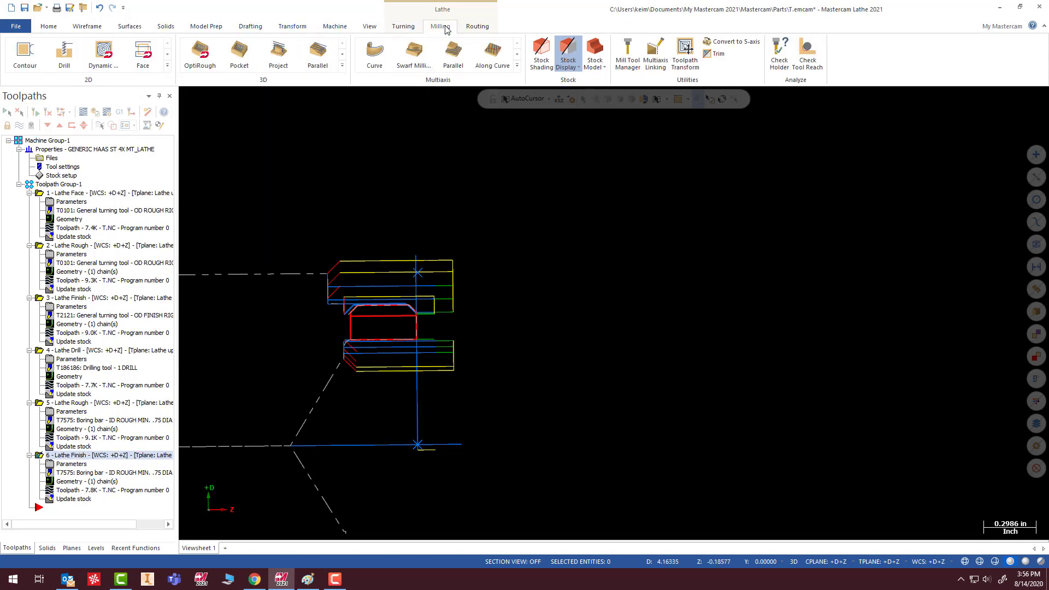
pyautogui.click(402, 27)
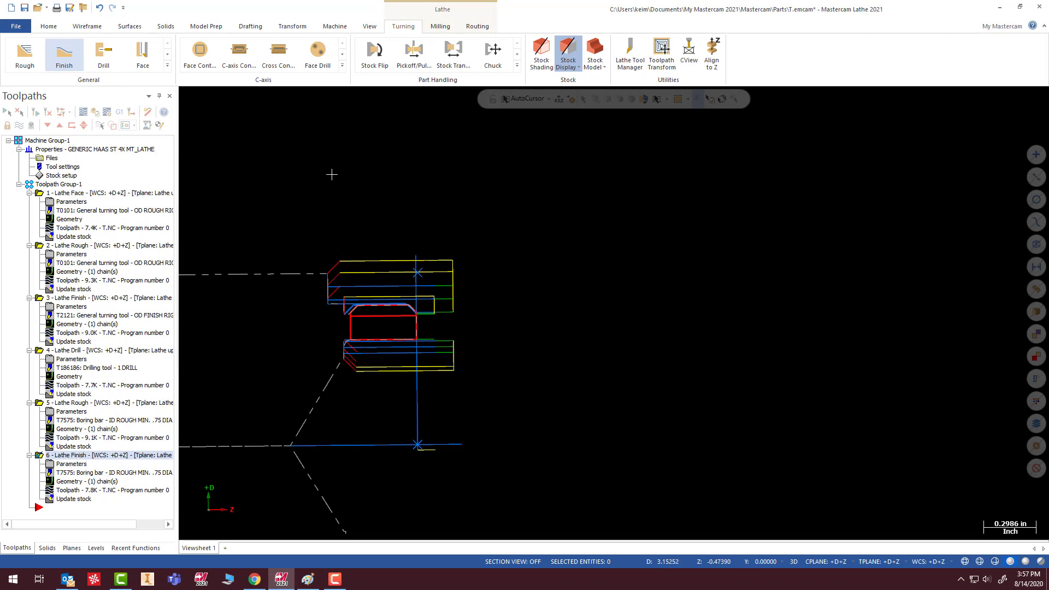
# - Start a C-axis Cross Contour toolpath on the horizontal line across the ring's section just below the outer chamfers
pyautogui.click(278, 55)
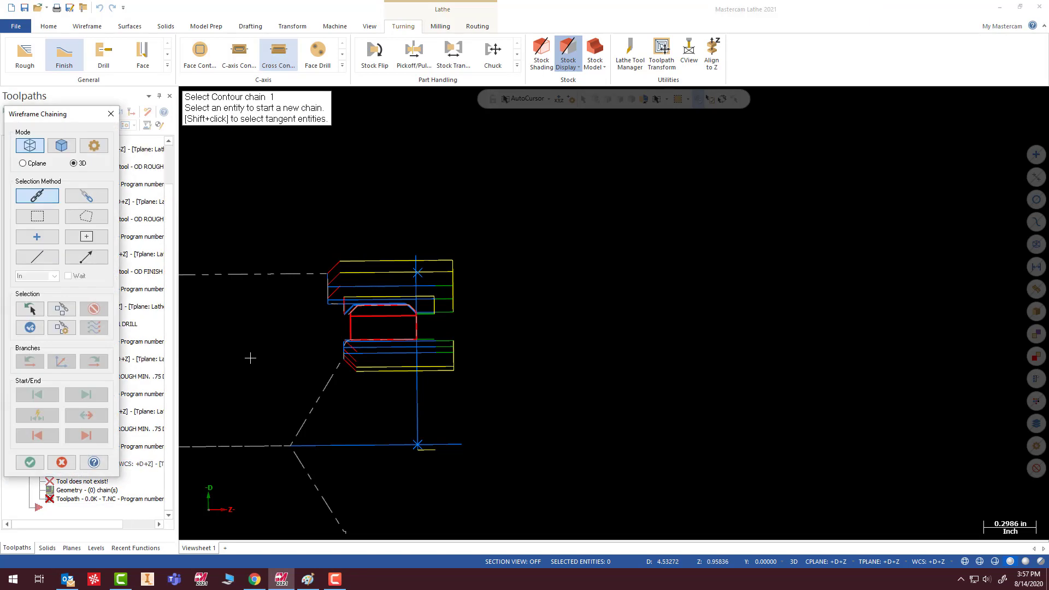
pyautogui.click(335, 310)
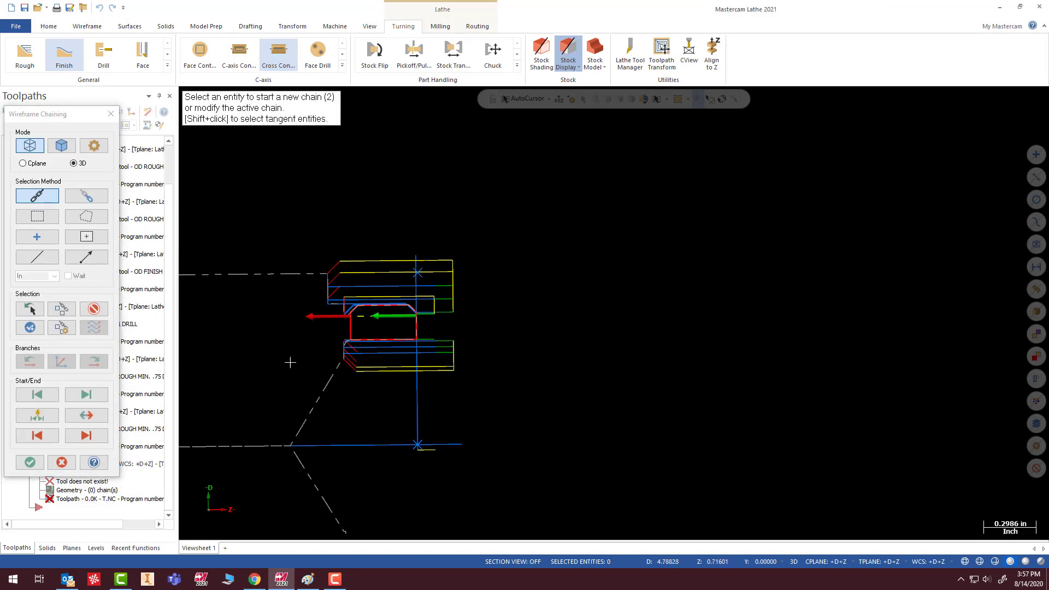
pyautogui.click(30, 462)
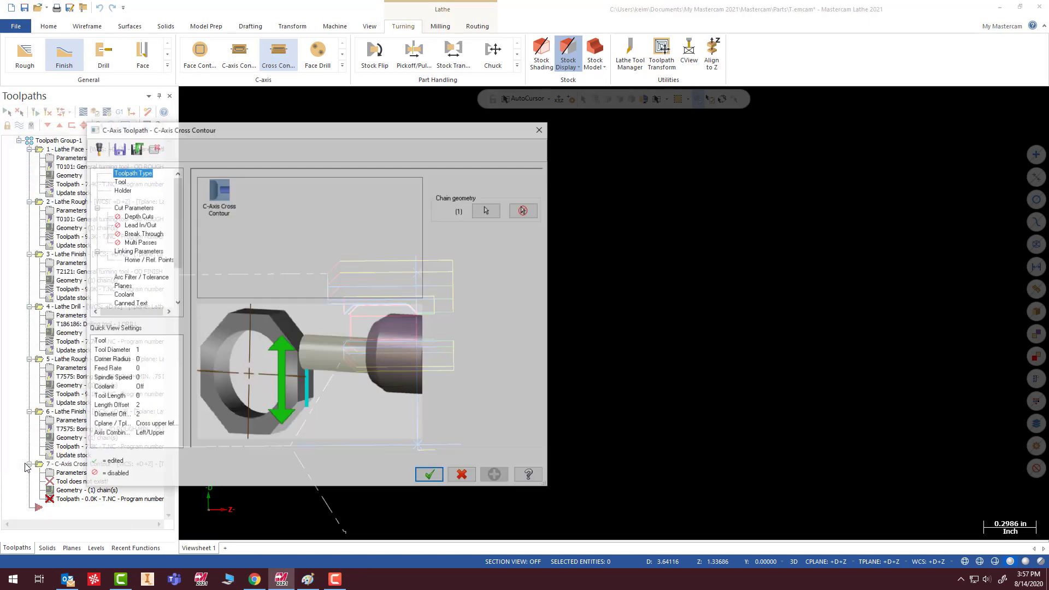
# - Assign the 1/4 flat endmill from the tool library to the Cross Contour toolpath
pyautogui.click(119, 181)
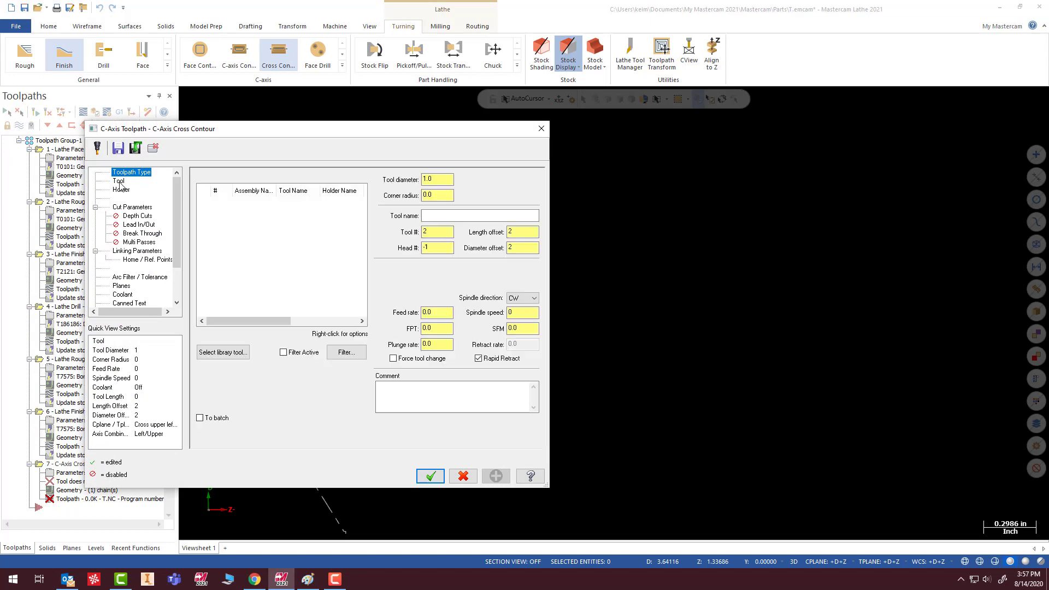
pyautogui.click(201, 349)
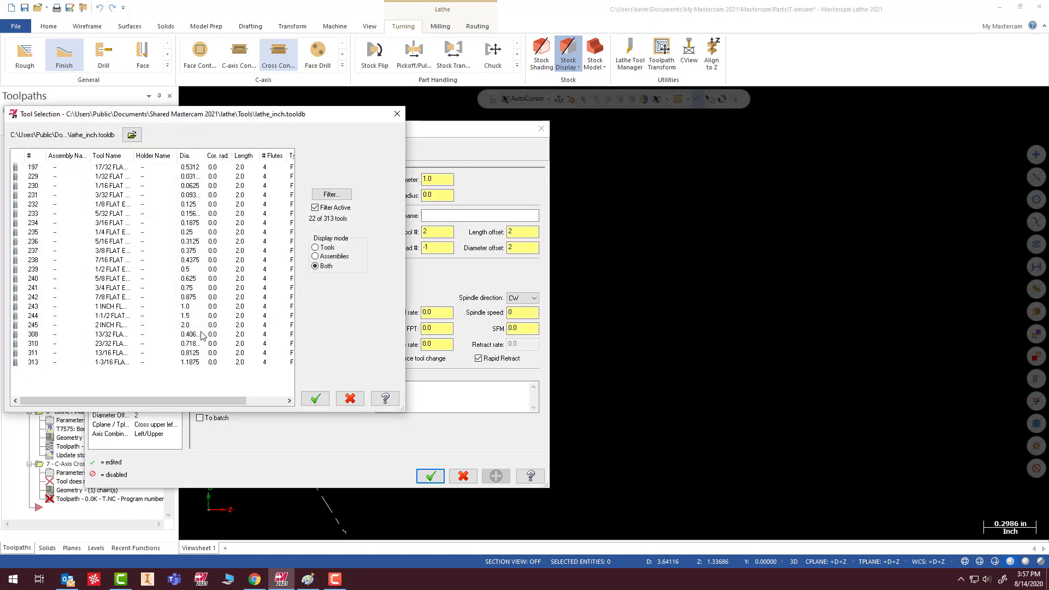
pyautogui.doubleClick(112, 232)
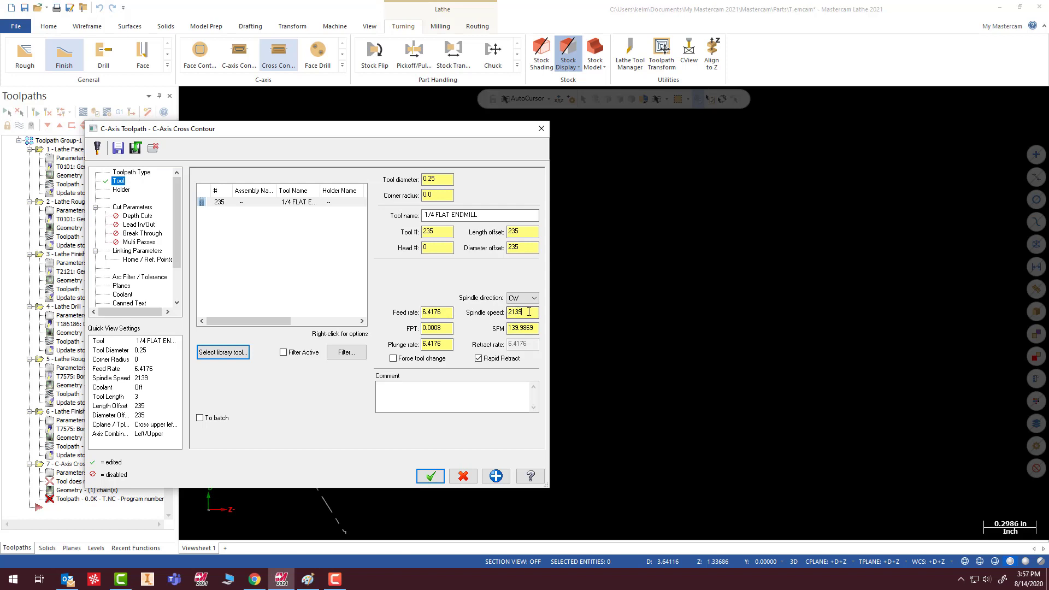
# - Set the endmill's spindle speed to 4000 and adjust its feed per tooth for a feed rate of 24.0
pyautogui.moveTo(529, 312); pyautogui.dragTo(488, 311)
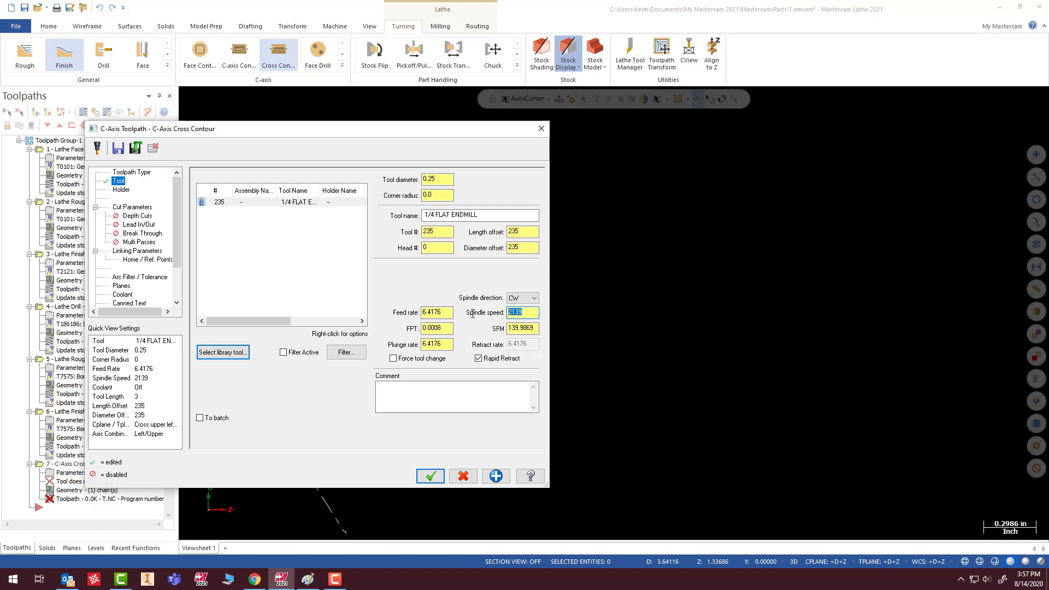
pyautogui.write('400')
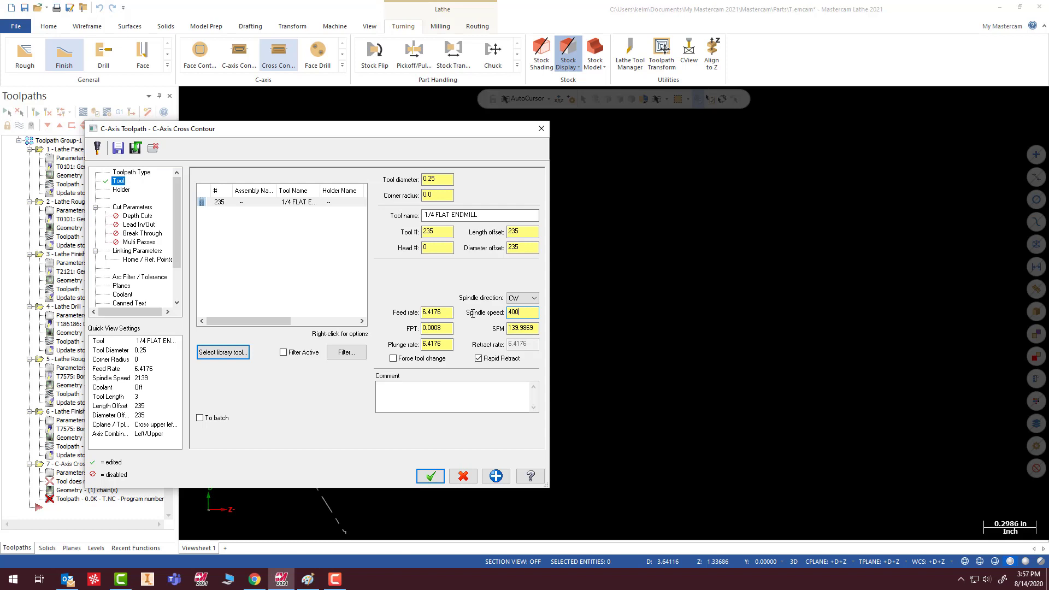
pyautogui.write('0')
pyautogui.click(447, 313)
pyautogui.doubleClick(443, 313)
pyautogui.press('Tab')
pyautogui.write('.002')
pyautogui.press('Tab')
pyautogui.hotkey('shift', 'Tab')
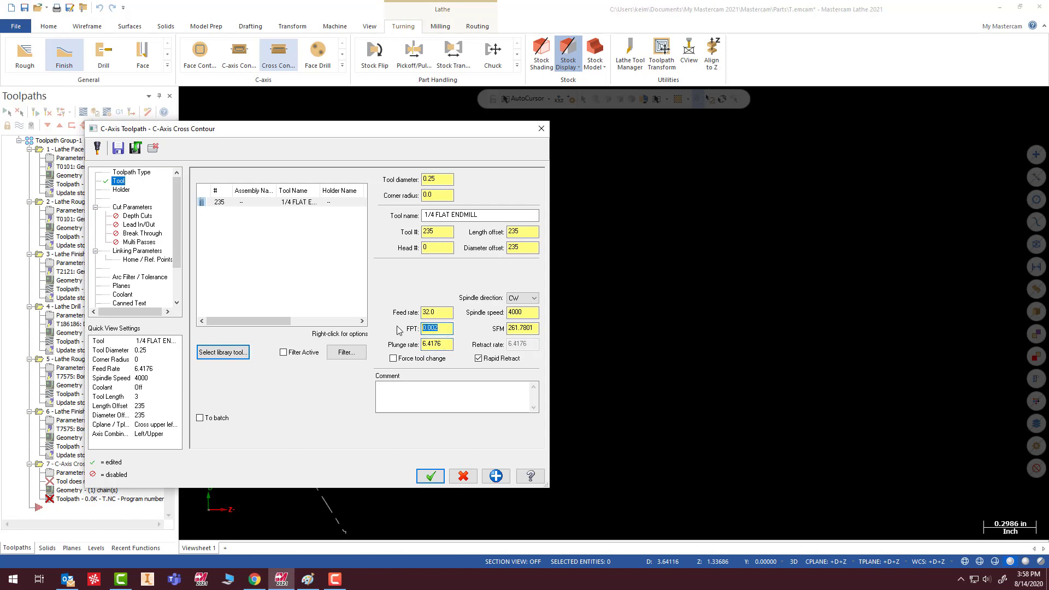
pyautogui.write('.')
pyautogui.click(447, 346)
# - Enable Lead In/Out for the Cross Contour toolpath with both the entry and exit moves turned off
pyautogui.click(137, 208)
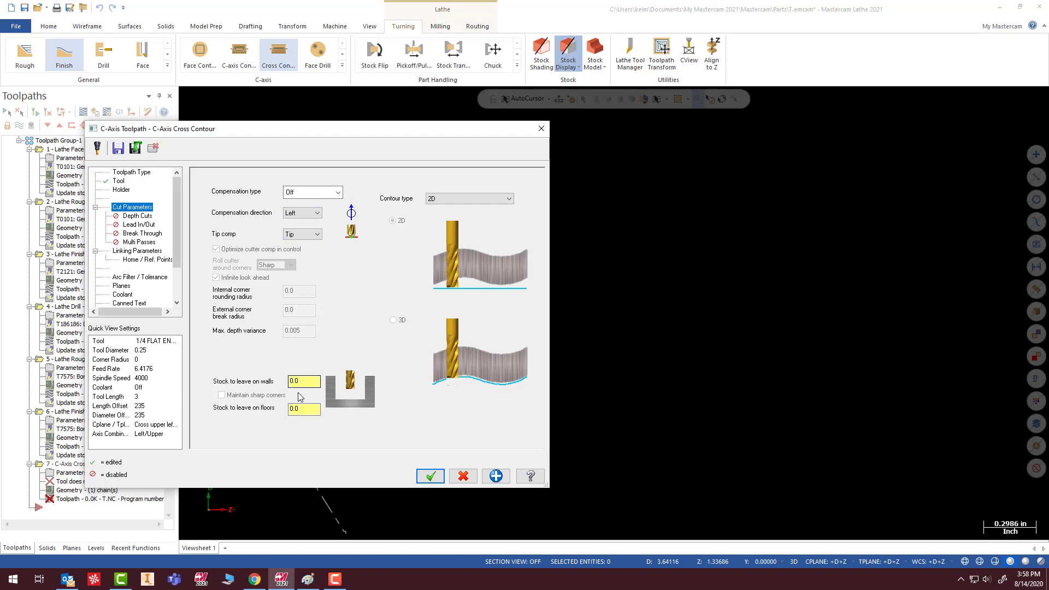
pyautogui.click(137, 217)
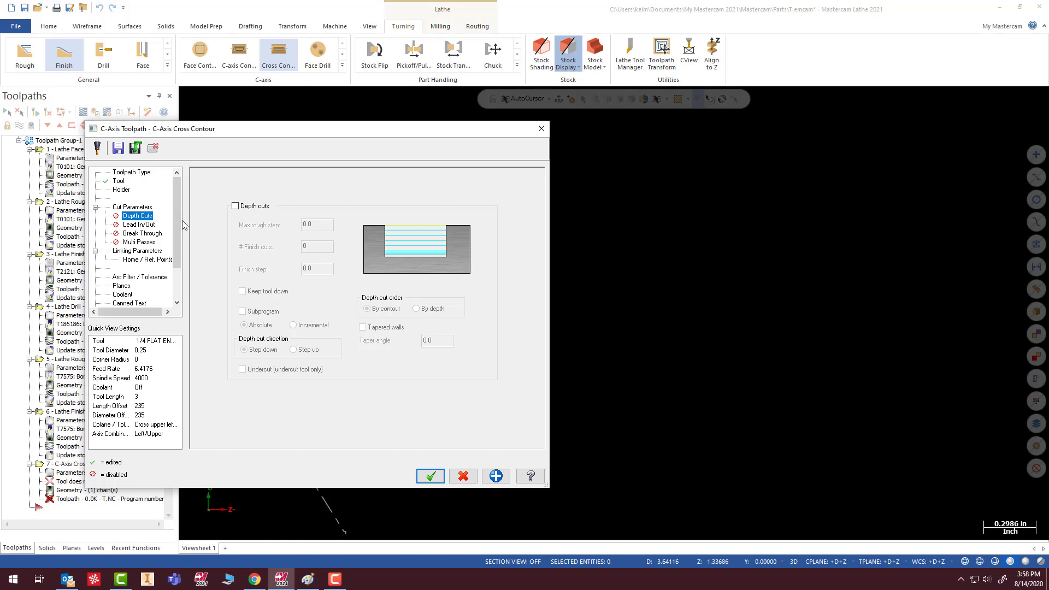
pyautogui.click(139, 225)
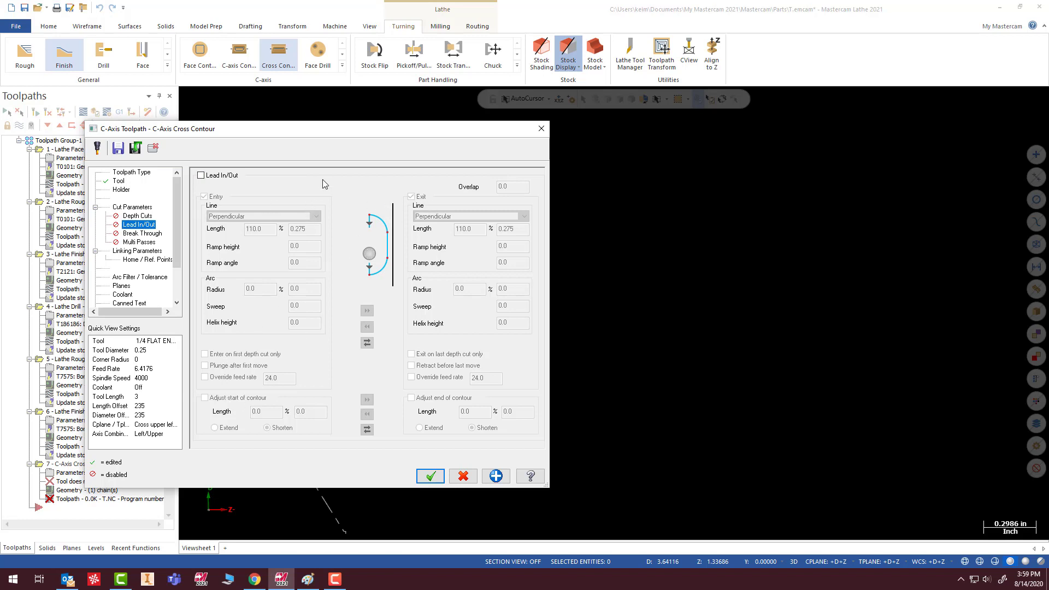
pyautogui.moveTo(334, 133); pyautogui.dragTo(1, 146)
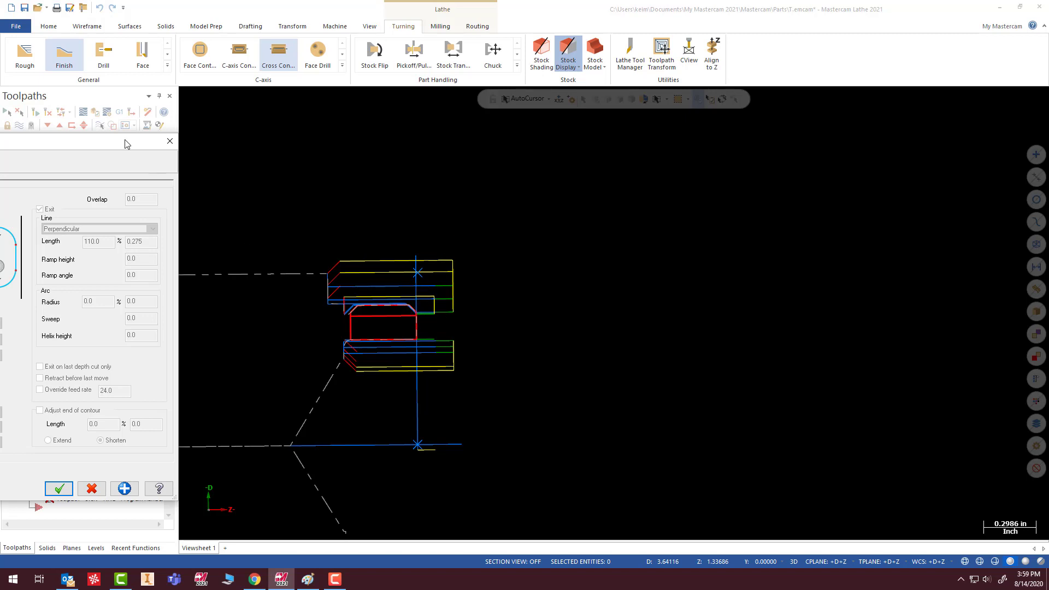
pyautogui.moveTo(127, 143); pyautogui.dragTo(594, 134)
pyautogui.click(284, 178)
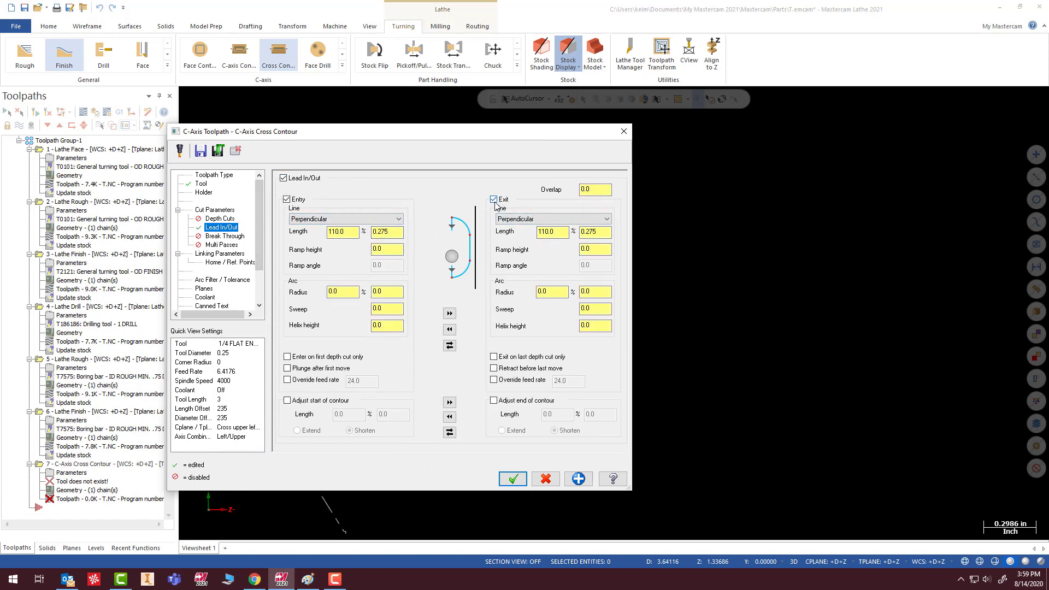
pyautogui.click(494, 200)
pyautogui.click(287, 199)
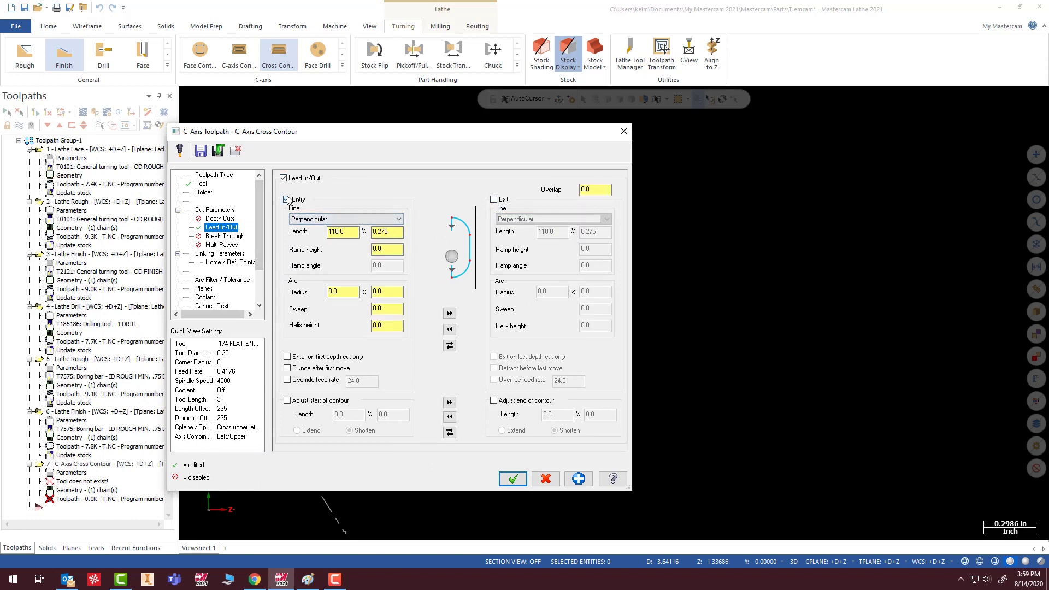
# - Extend the start of the contour by 60% of the tool diameter, a length of 0.15
pyautogui.click(286, 401)
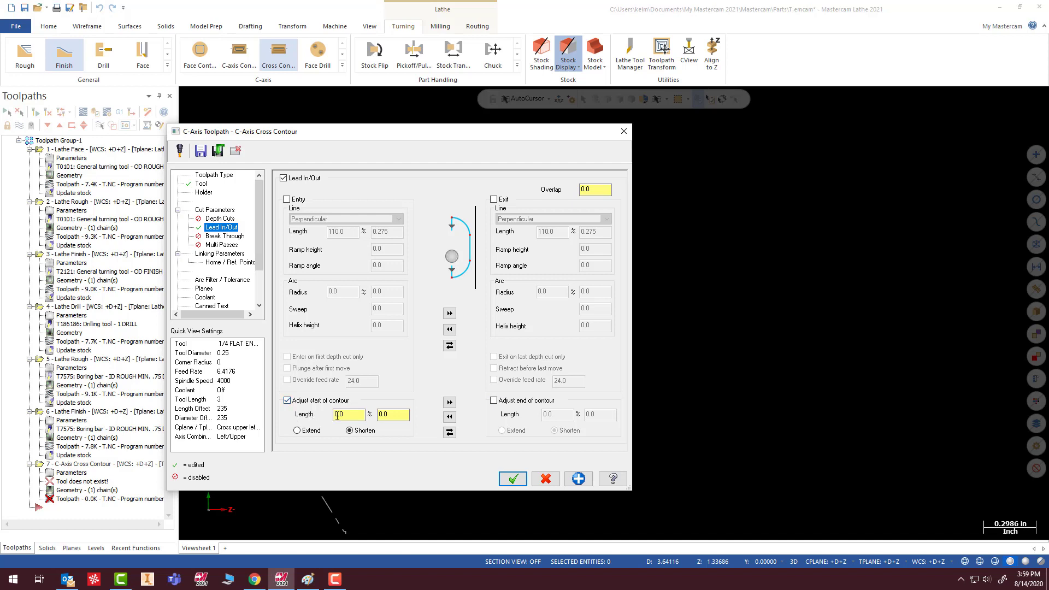
pyautogui.moveTo(352, 416); pyautogui.dragTo(284, 418)
pyautogui.write('110')
pyautogui.click(400, 416)
pyautogui.moveTo(354, 416); pyautogui.dragTo(302, 420)
pyautogui.write('60')
pyautogui.click(395, 415)
pyautogui.click(298, 431)
# - Extend the end of the contour by 10% of the tool diameter, a length of 0.025
pyautogui.click(494, 401)
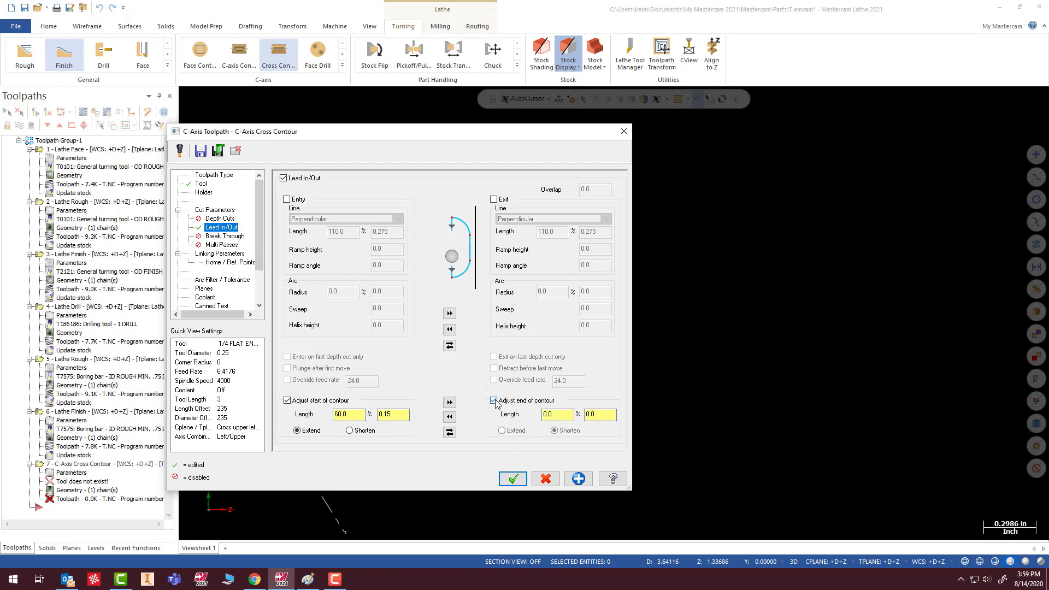
pyautogui.moveTo(553, 414); pyautogui.dragTo(523, 415)
pyautogui.write('10')
pyautogui.press('Tab')
pyautogui.write('0.025')
pyautogui.click(510, 432)
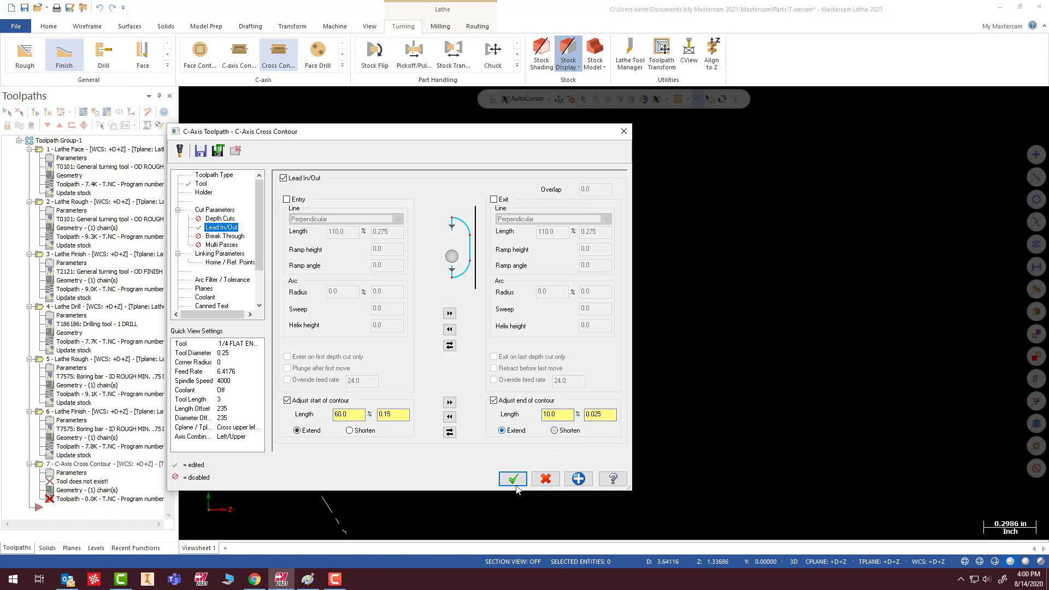
# - Set the incremental top of stock to 0.2 in the Cross Contour toolpath's linking parameters
pyautogui.click(226, 238)
pyautogui.click(210, 246)
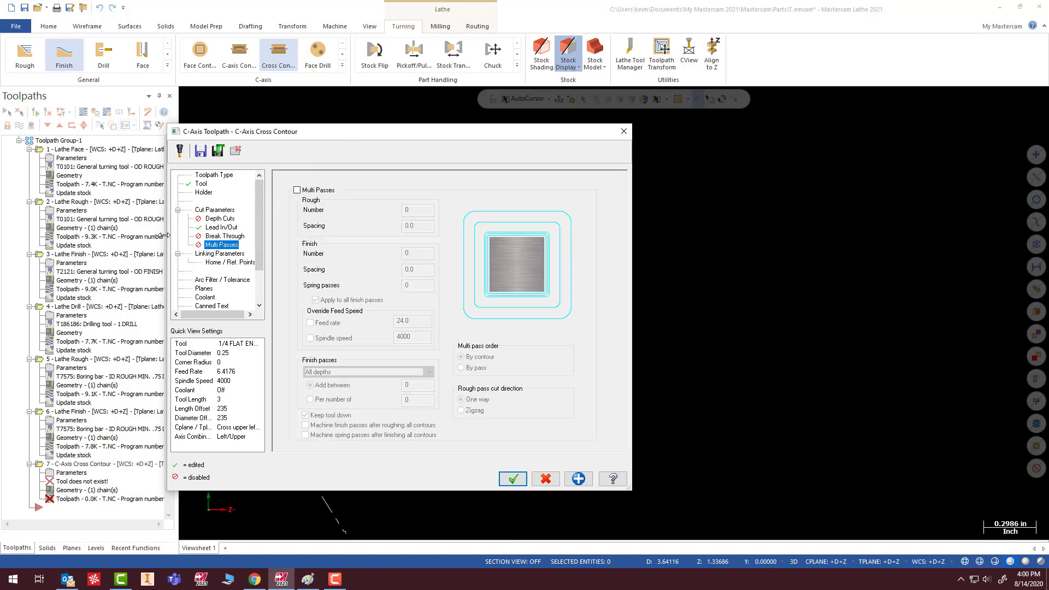
pyautogui.click(206, 255)
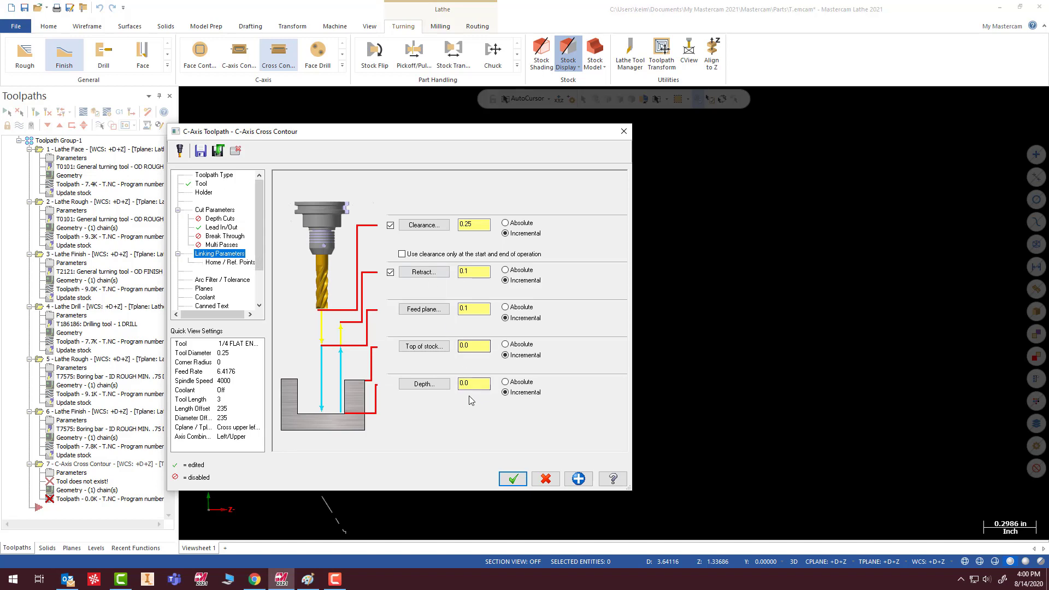
pyautogui.moveTo(480, 132); pyautogui.dragTo(861, 125)
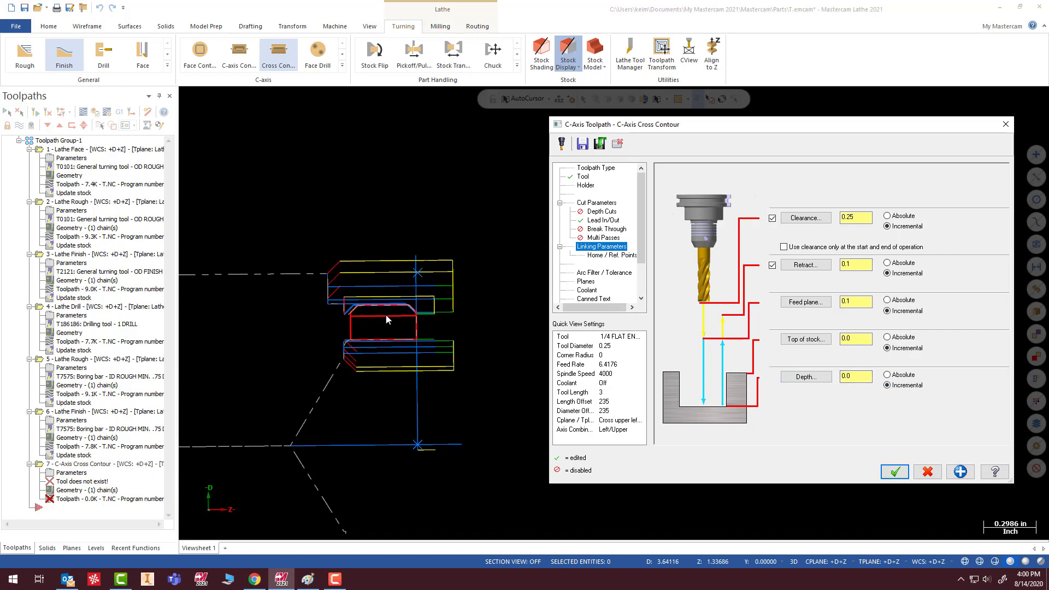
pyautogui.click(853, 376)
pyautogui.click(869, 339)
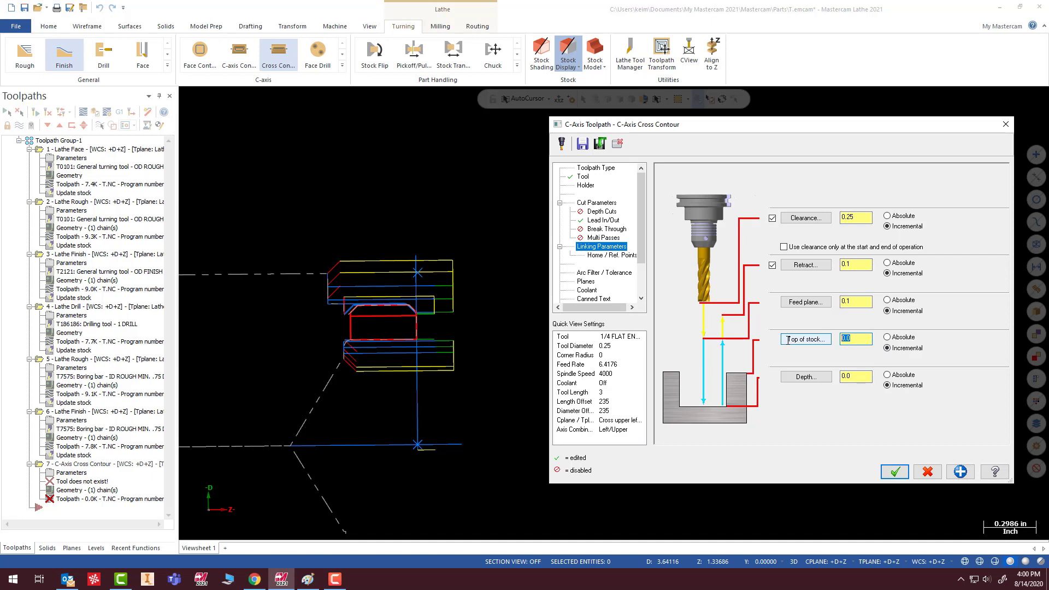
pyautogui.write('.')
# - Set the incremental feed plane and retract heights to 0.2 and generate the Cross Contour toolpath
pyautogui.click(858, 300)
pyautogui.press('BackSpace')
pyautogui.press('BackSpace')
pyautogui.press('BackSpace')
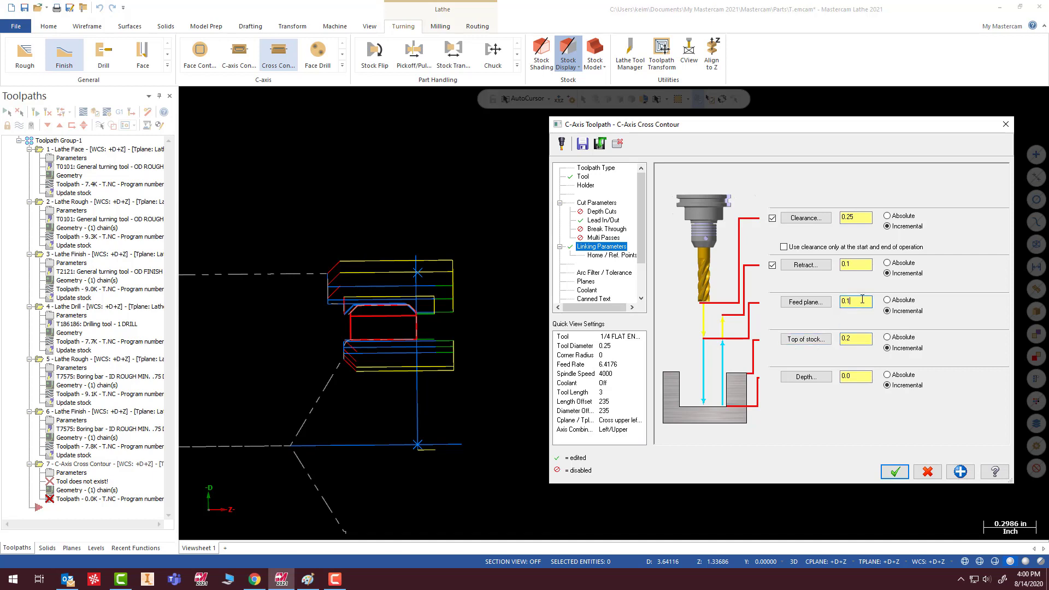
pyautogui.write('.2')
pyautogui.hotkey('shift', 'Tab')
pyautogui.write('.2')
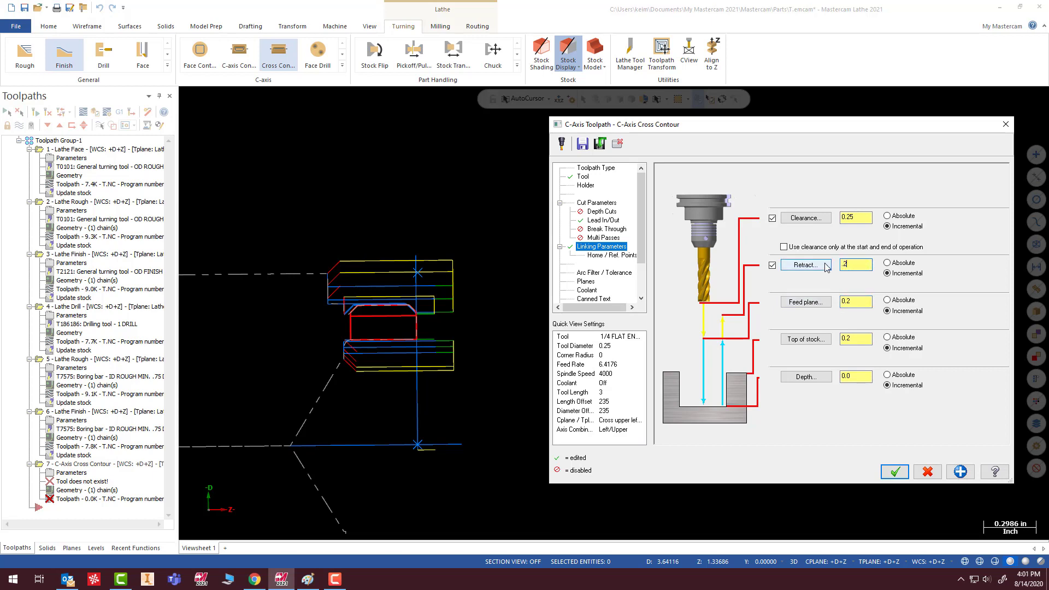
pyautogui.click(862, 301)
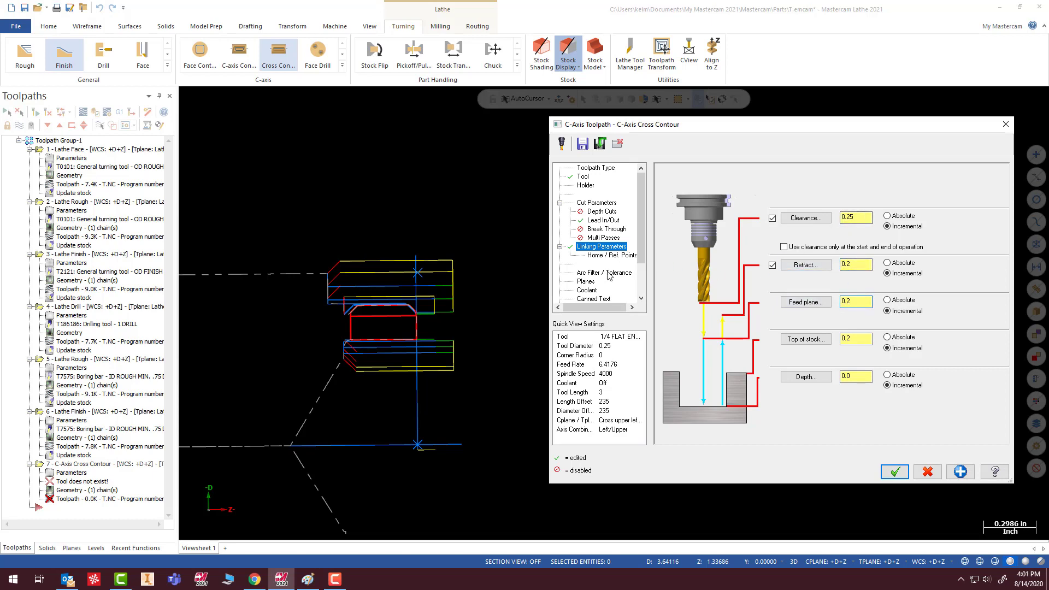
pyautogui.click(894, 473)
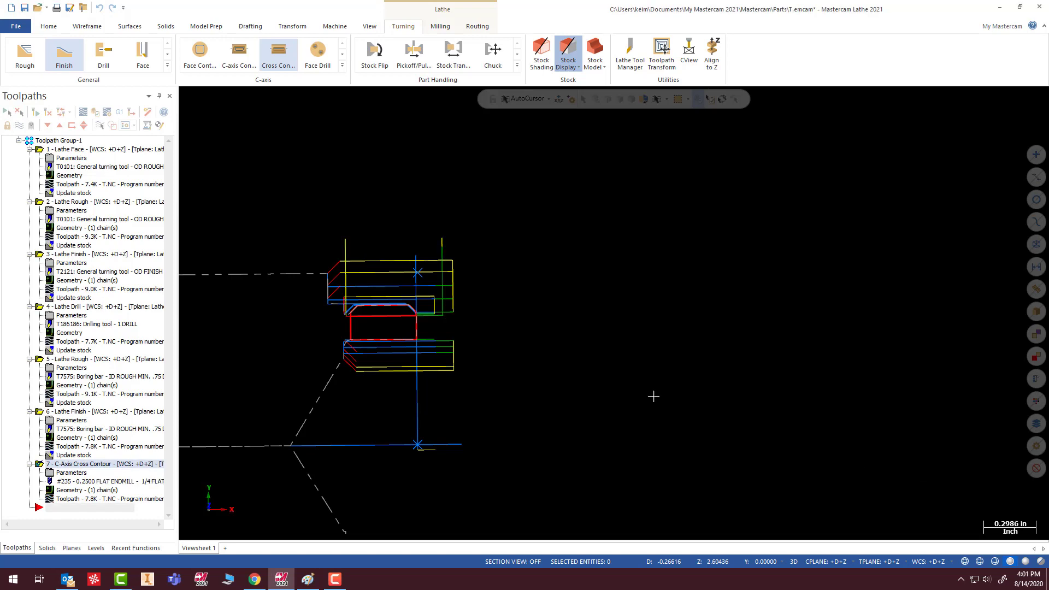
# - Verify all operations in the simulator and inspect the flat milled across the ring's outer diameter
pyautogui.scroll(5, 306, 276)
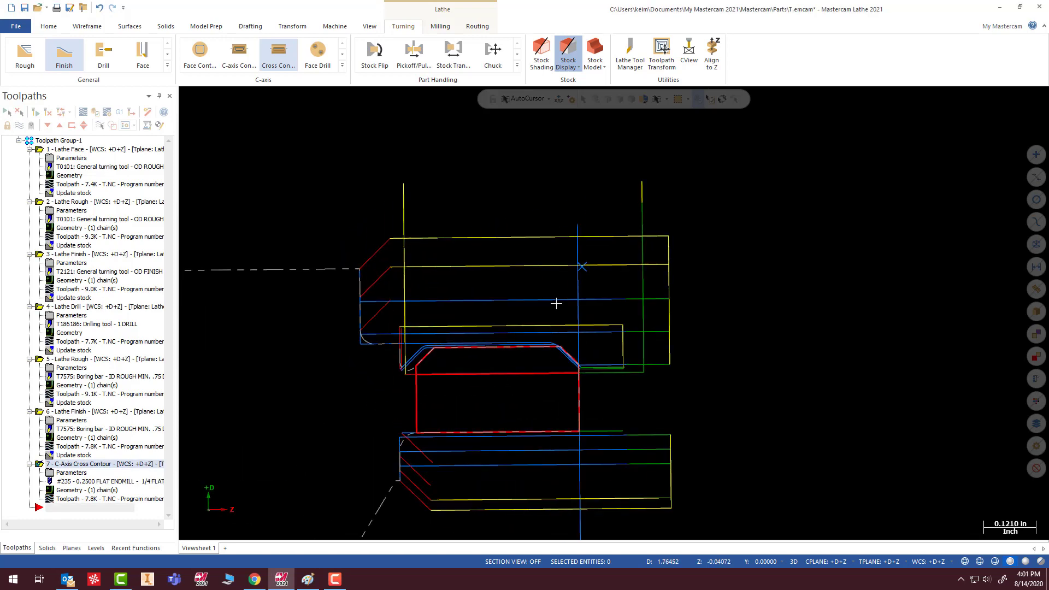
pyautogui.moveTo(555, 303); pyautogui.dragTo(542, 301, button='middle')
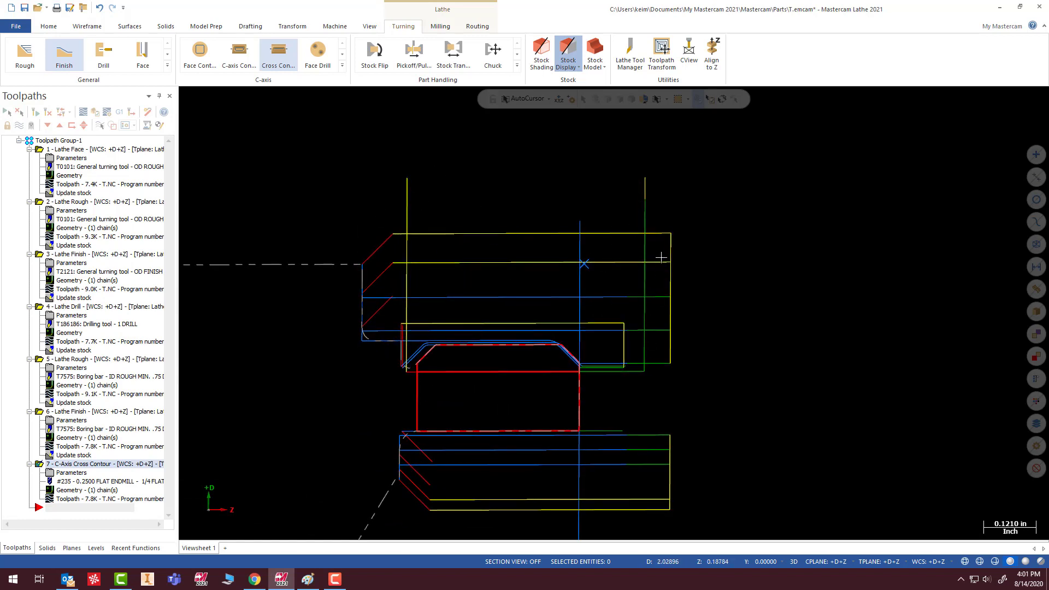
pyautogui.moveTo(663, 257); pyautogui.dragTo(631, 251, button='middle')
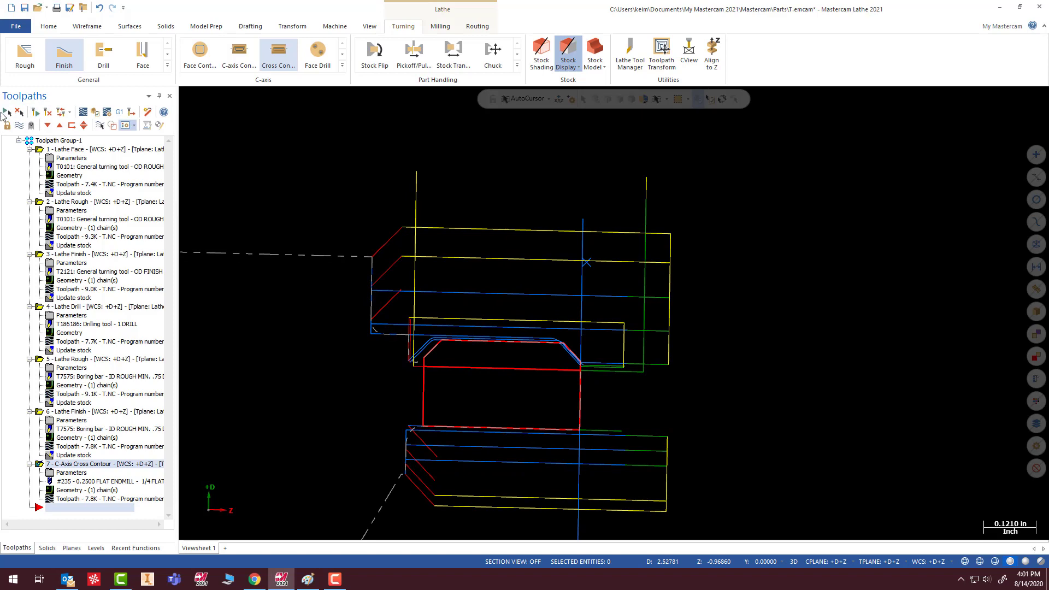
pyautogui.click(35, 112)
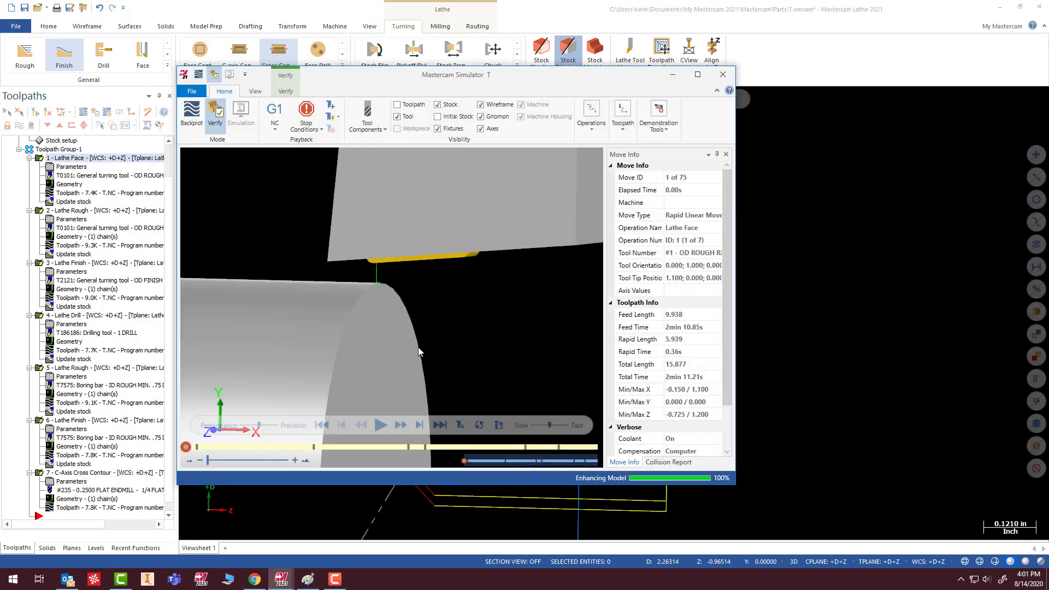
pyautogui.scroll(-5, 453, 338)
pyautogui.moveTo(452, 337)
pyautogui.mouseDown(button='middle')
pyautogui.moveTo(440, 297)
pyautogui.moveTo(451, 338)
pyautogui.mouseUp(button='middle')
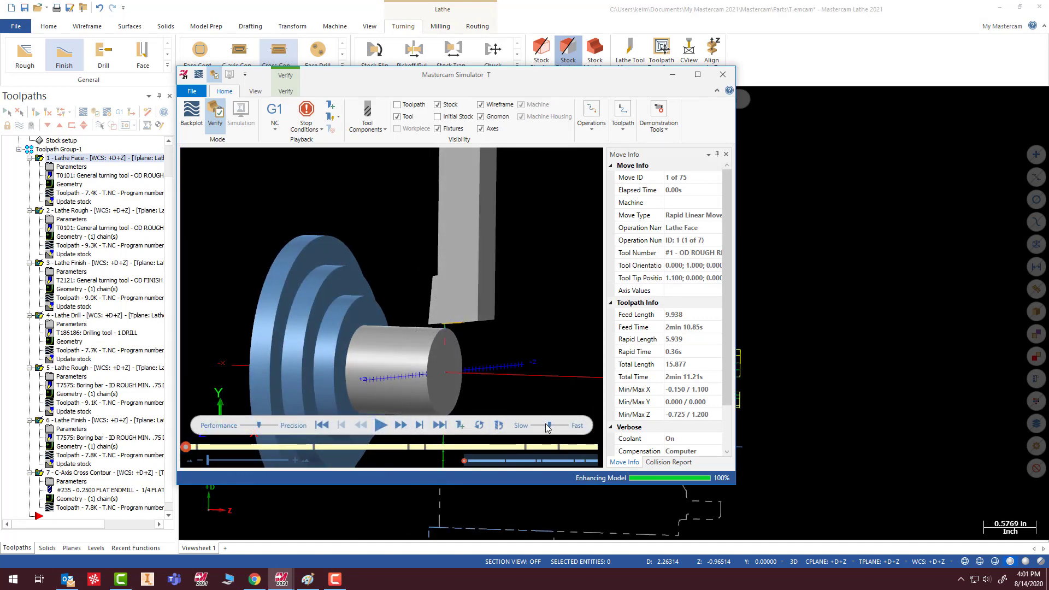
pyautogui.click(380, 426)
pyautogui.scroll(3, 402, 340)
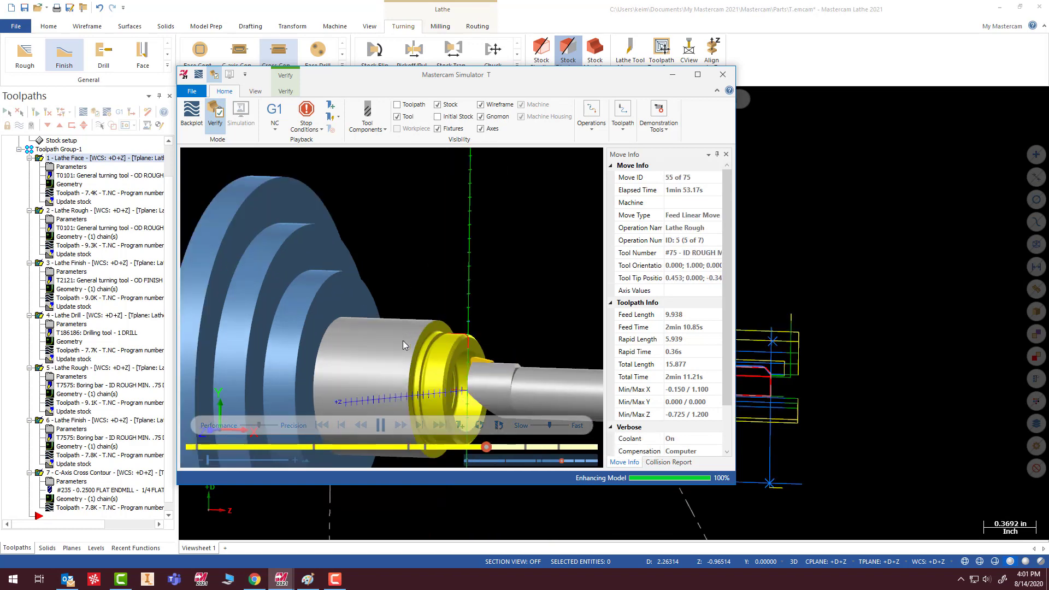
pyautogui.scroll(5, 468, 338)
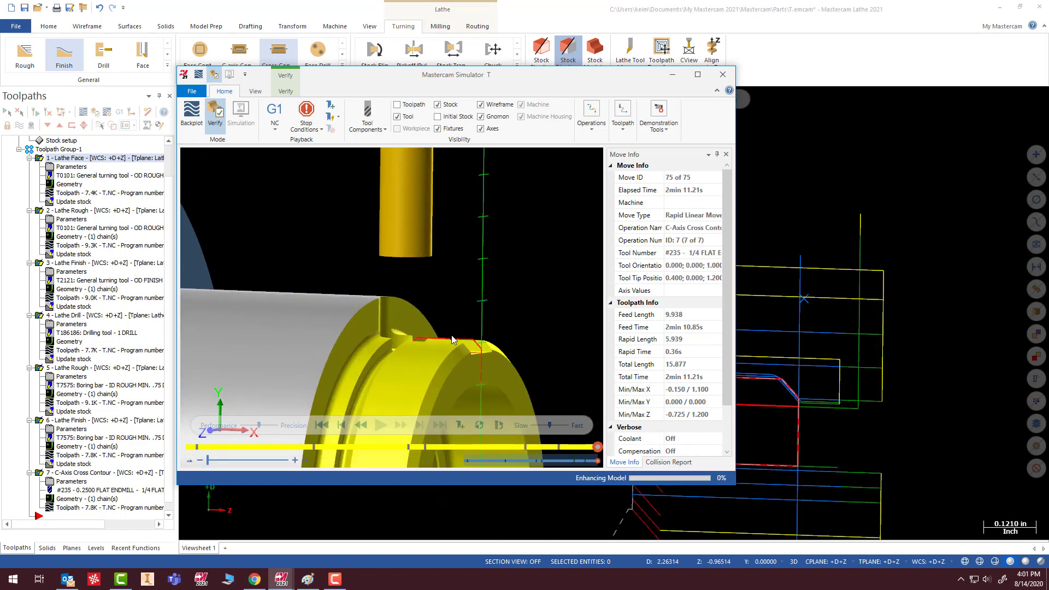
pyautogui.moveTo(451, 339); pyautogui.dragTo(428, 365, button='middle')
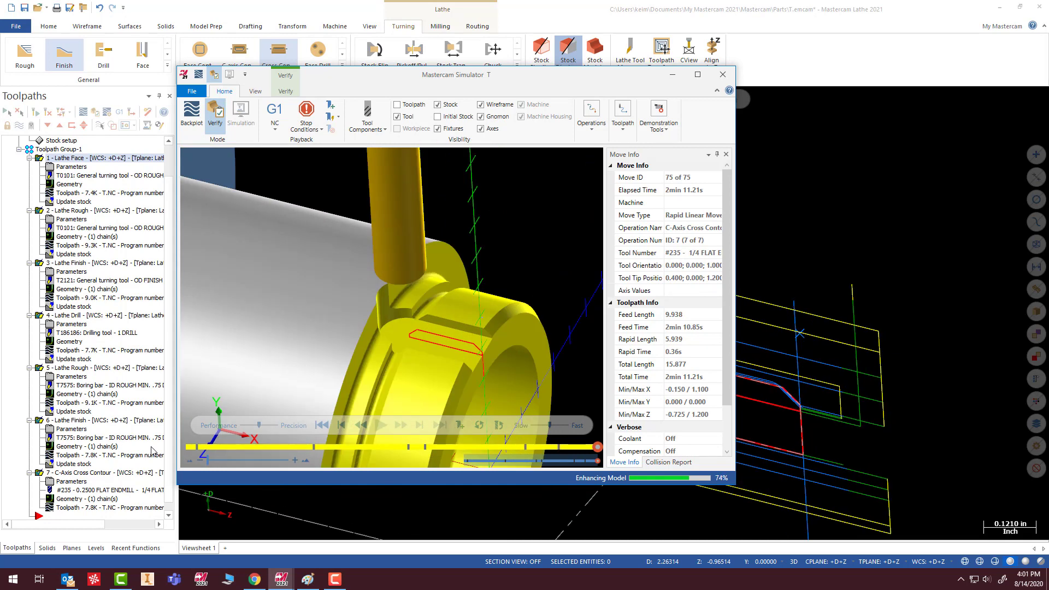
# - Replay the verification from the start, slow the playback, and step back to rerun the C-Axis Cross Contour operation
pyautogui.click(322, 425)
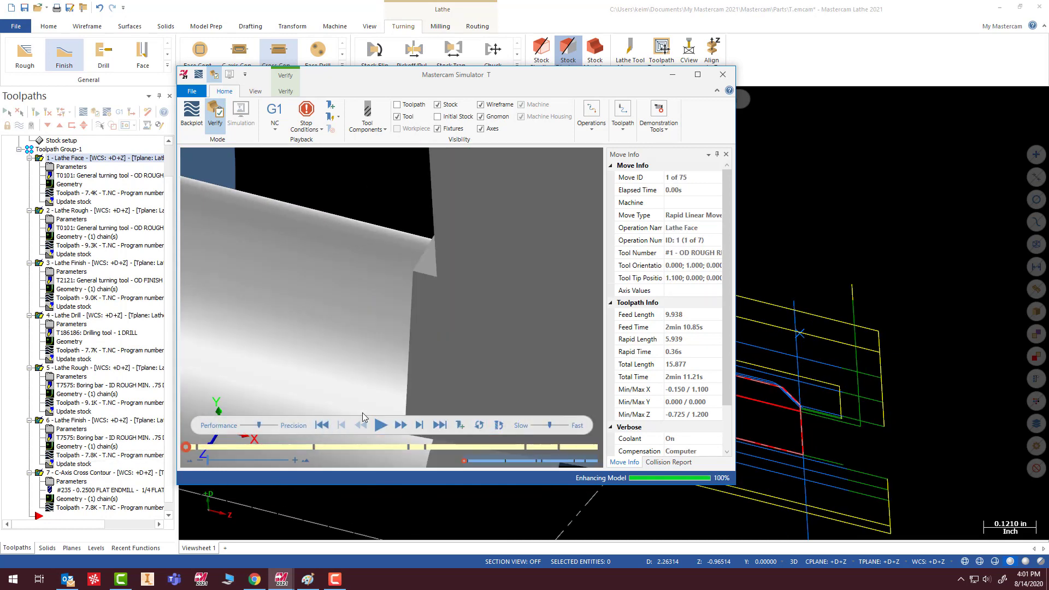
pyautogui.click(381, 425)
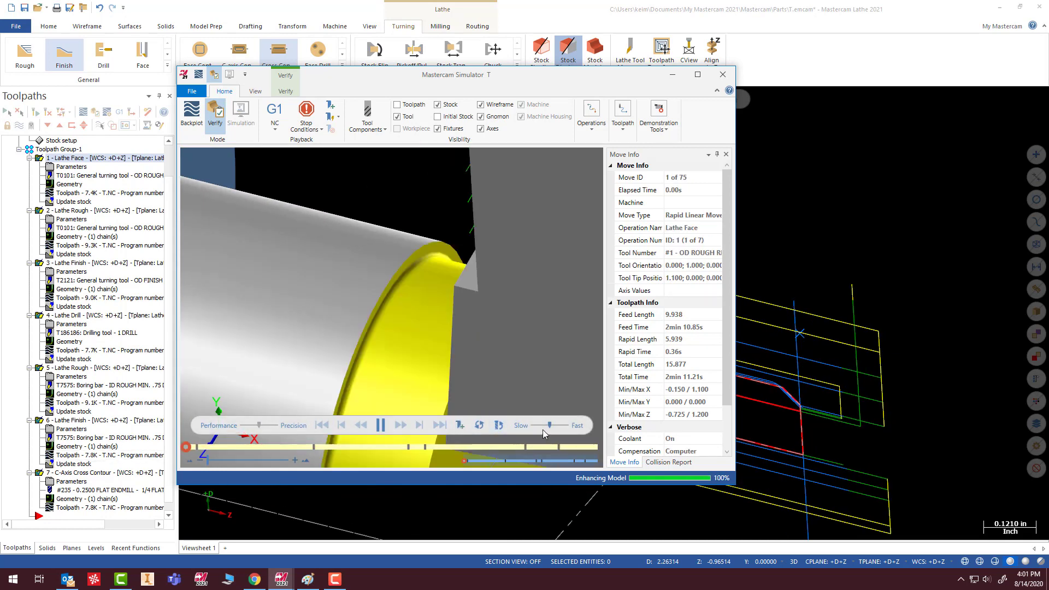
pyautogui.moveTo(548, 427); pyautogui.dragTo(528, 427)
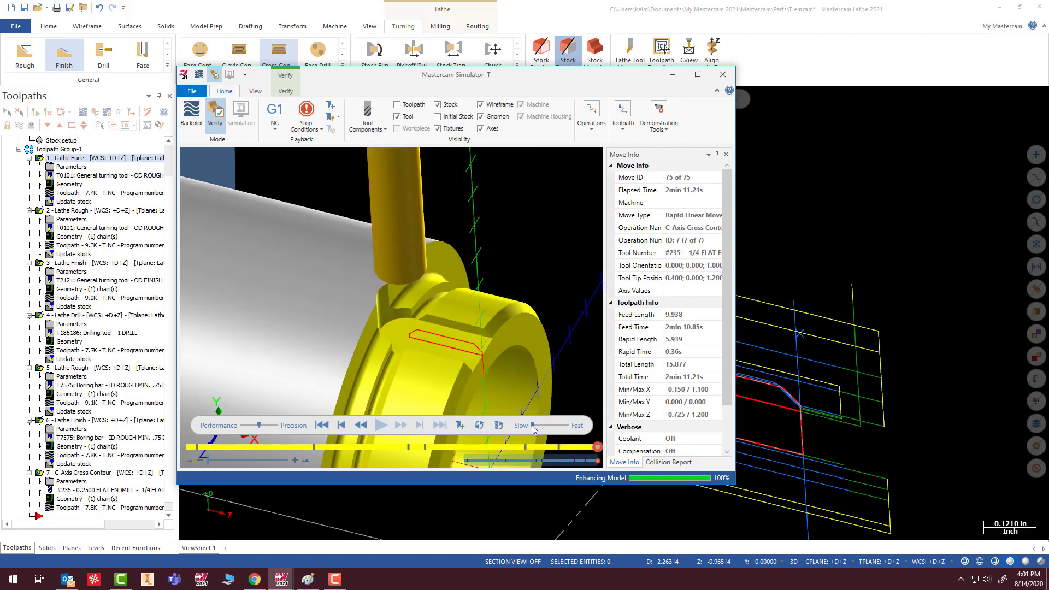
pyautogui.click(341, 426)
pyautogui.click(341, 426)
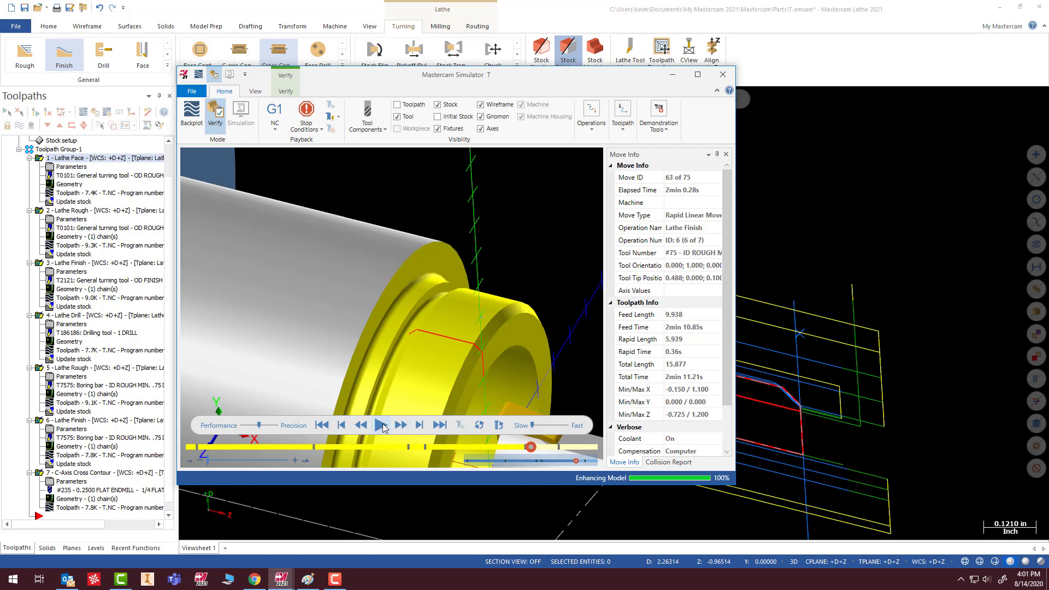
pyautogui.click(381, 425)
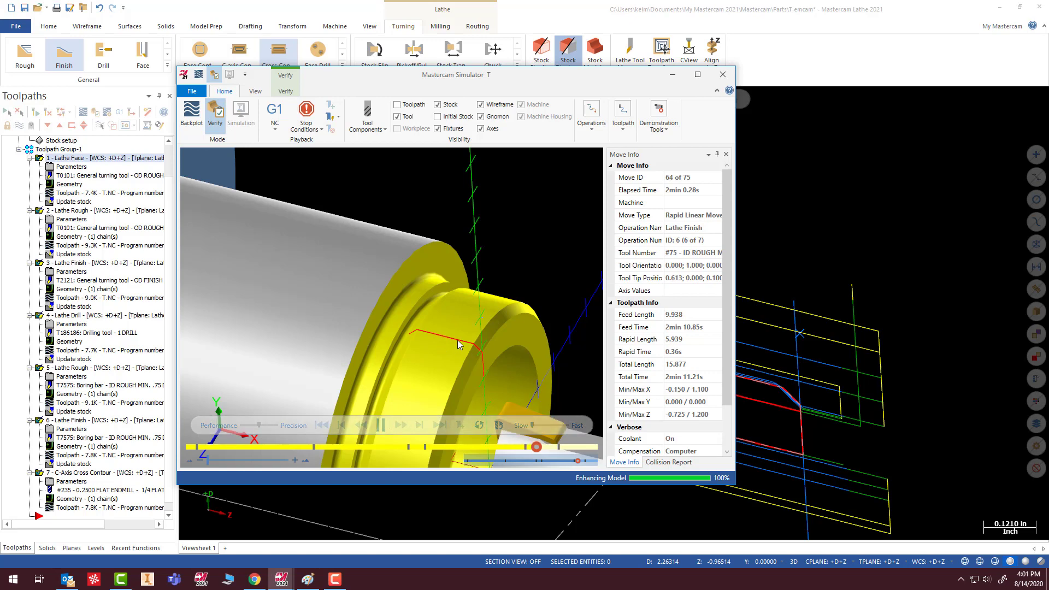
# - Examine the milled flat on the ring and its end near the stock shoulder from several angles, and close the simulator
pyautogui.moveTo(447, 344); pyautogui.dragTo(448, 375, button='middle')
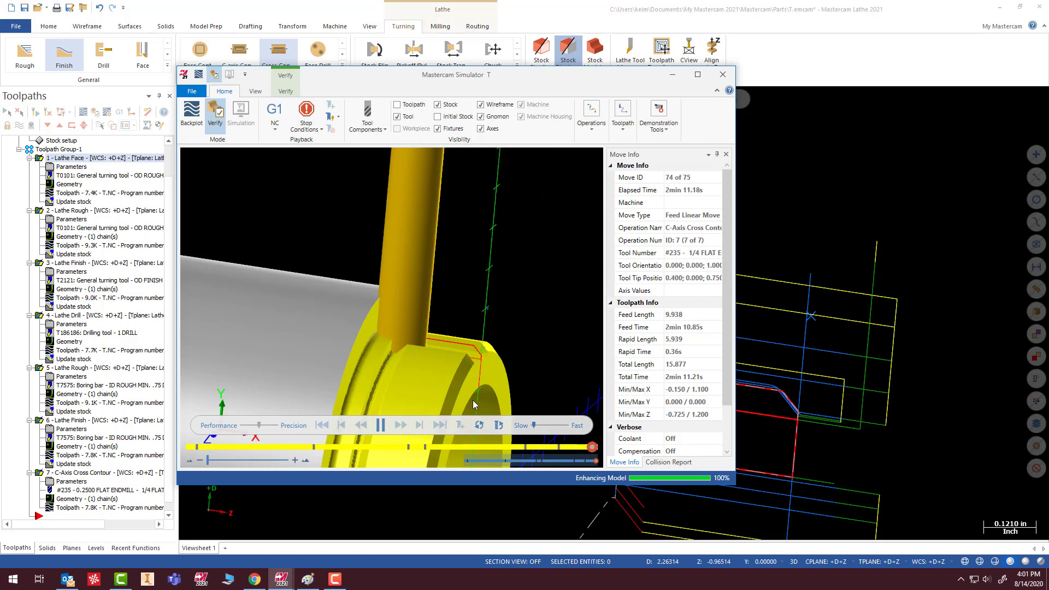
pyautogui.moveTo(443, 354); pyautogui.dragTo(394, 300, button='middle')
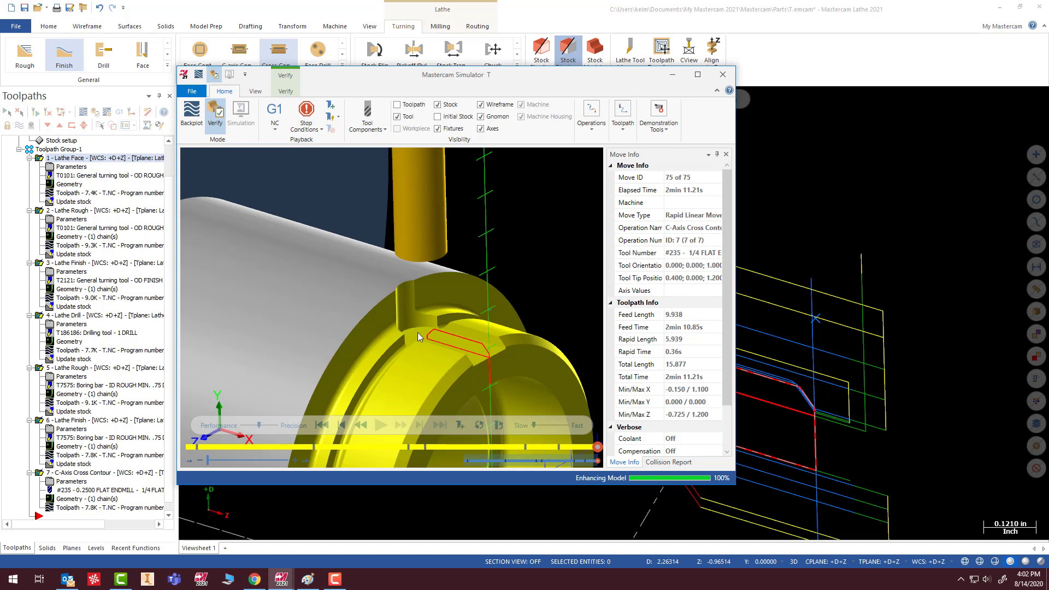
pyautogui.moveTo(418, 332); pyautogui.dragTo(429, 308, button='middle')
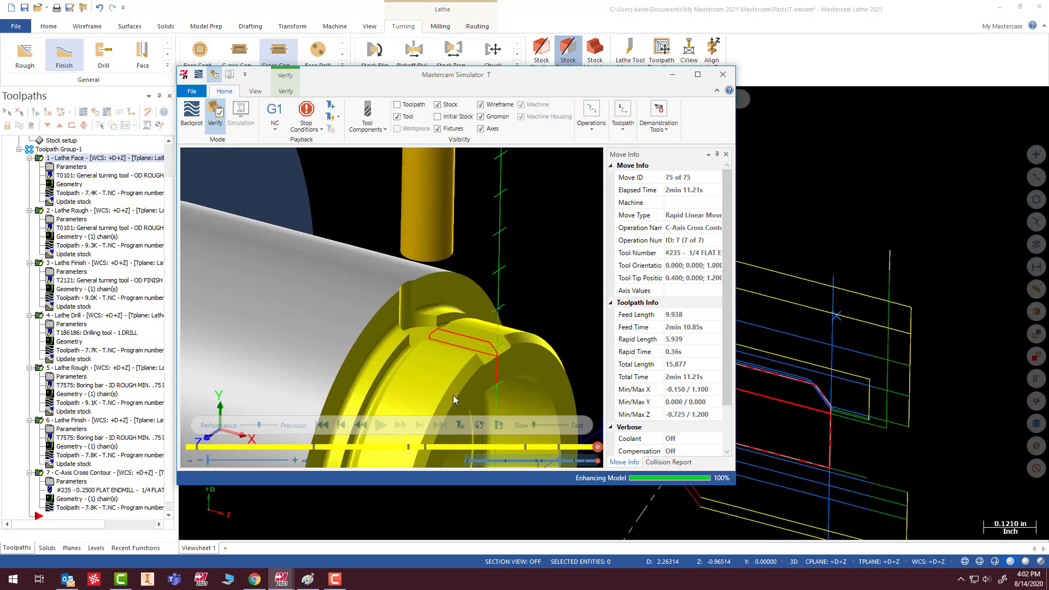
pyautogui.scroll(6, 407, 328)
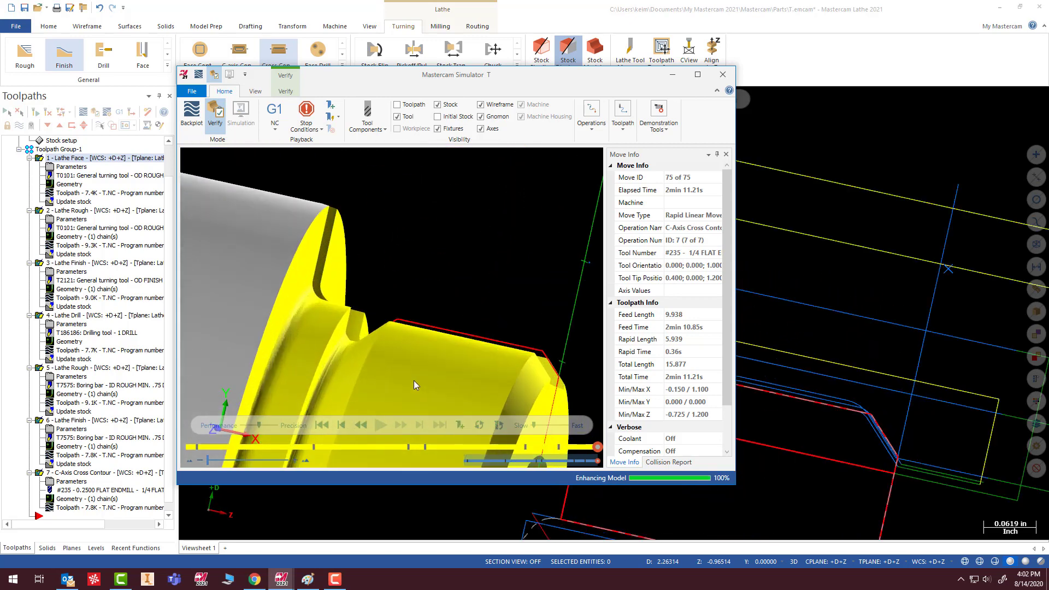
pyautogui.moveTo(421, 362)
pyautogui.mouseDown(button='middle')
pyautogui.moveTo(274, 312)
pyautogui.moveTo(446, 346)
pyautogui.moveTo(424, 351)
pyautogui.mouseUp(button='middle')
pyautogui.scroll(2, 400, 336)
pyautogui.scroll(-1, 399, 336)
pyautogui.scroll(-3, 402, 392)
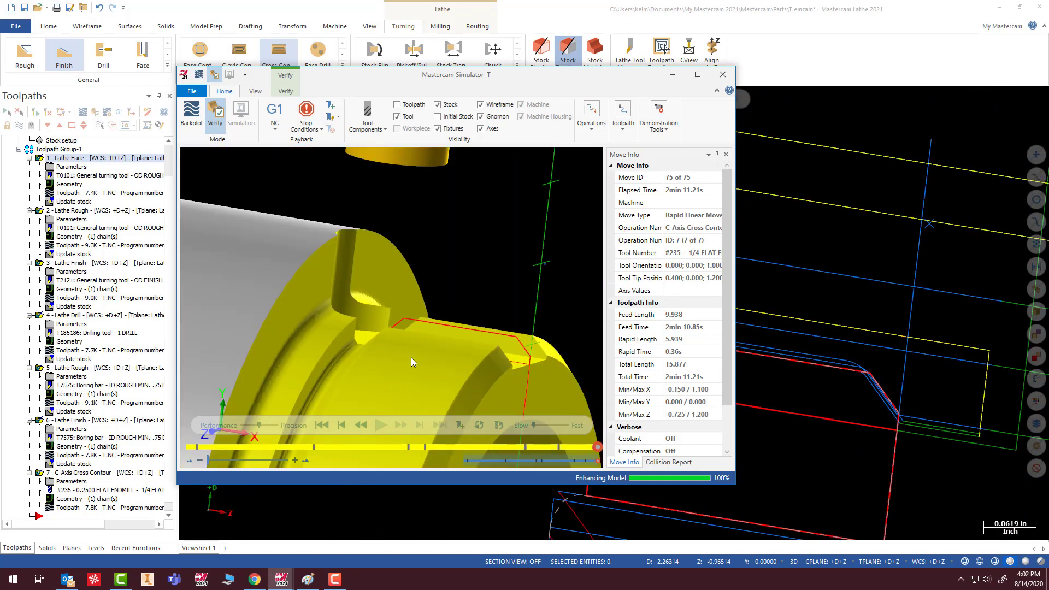
pyautogui.click(719, 75)
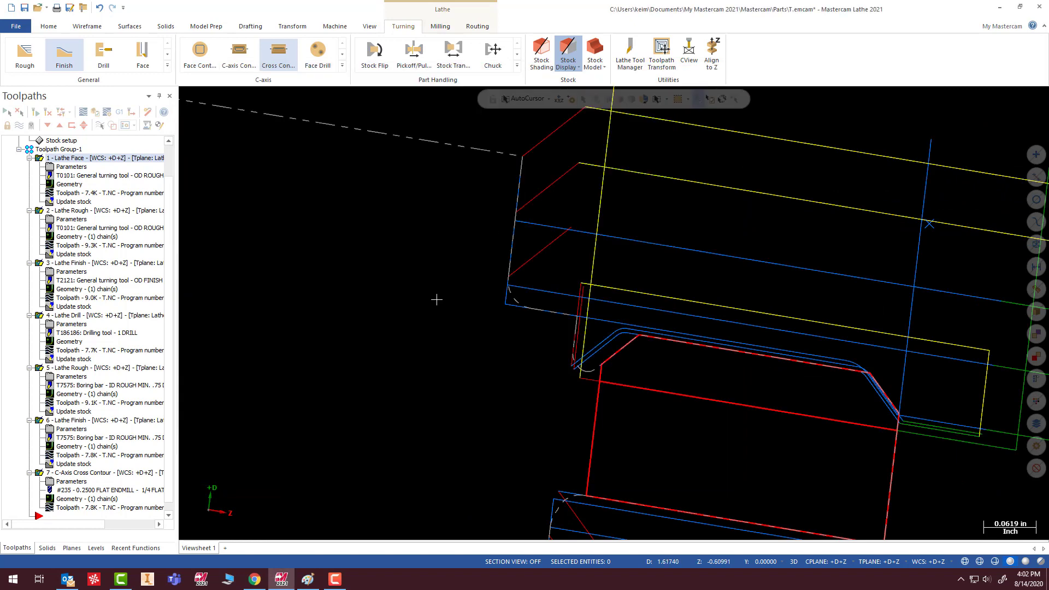
# - Extend the end of the Lathe Rough contour by 0.22 in its lead-out settings and regenerate all operations
pyautogui.scroll(-3, 521, 244)
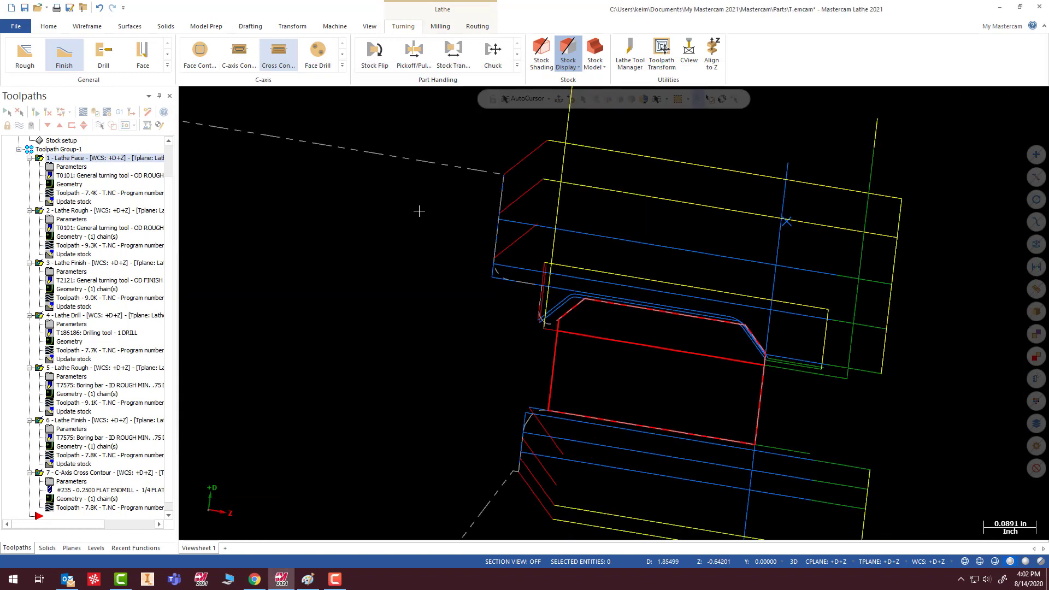
pyautogui.click(54, 219)
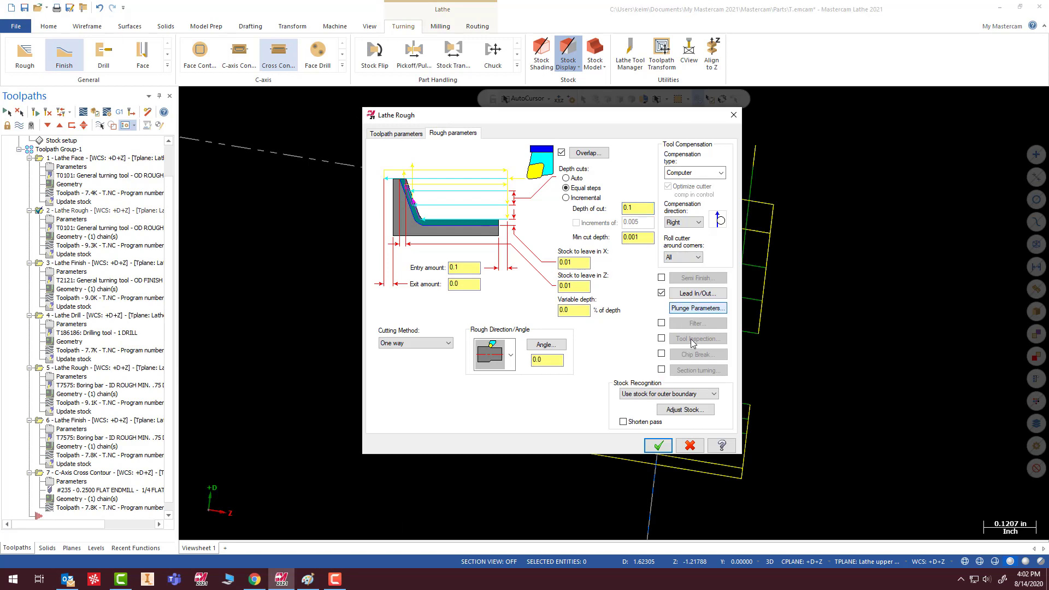
pyautogui.click(693, 293)
pyautogui.click(333, 201)
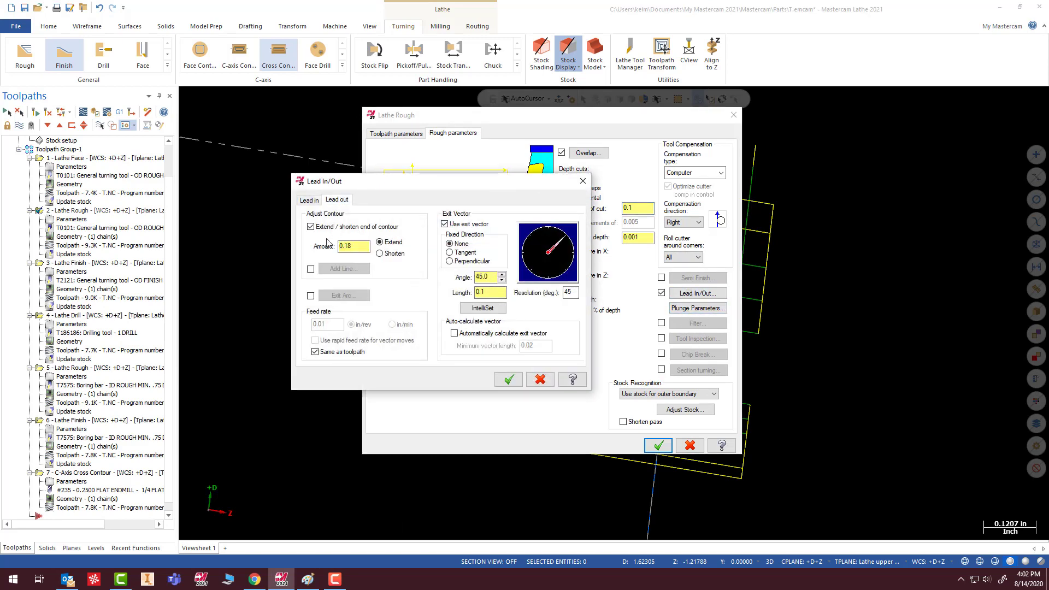
pyautogui.moveTo(355, 247); pyautogui.dragTo(327, 247)
pyautogui.write('.22')
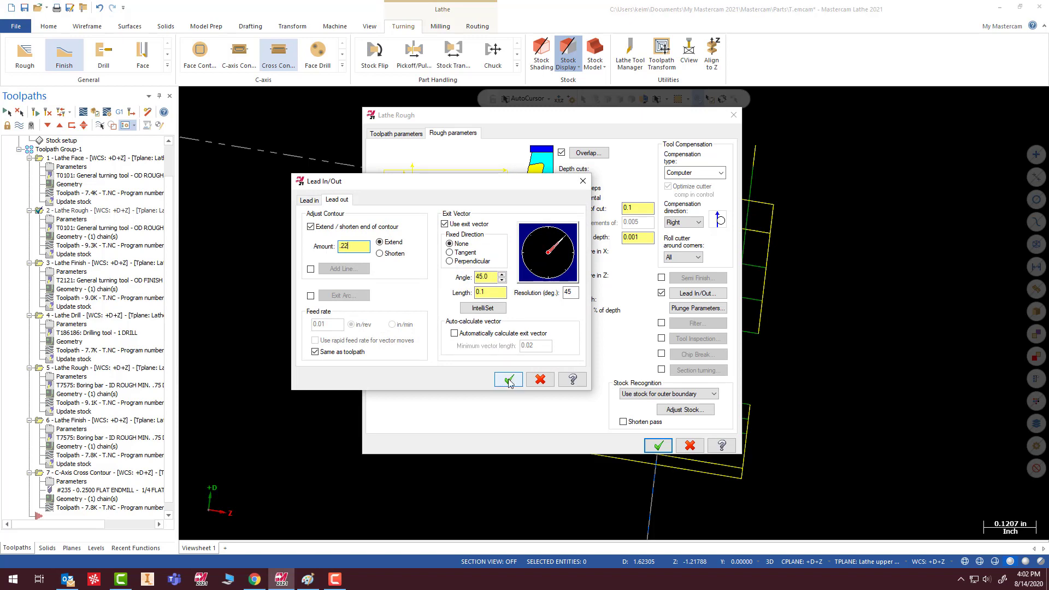
pyautogui.click(509, 380)
pyautogui.click(657, 445)
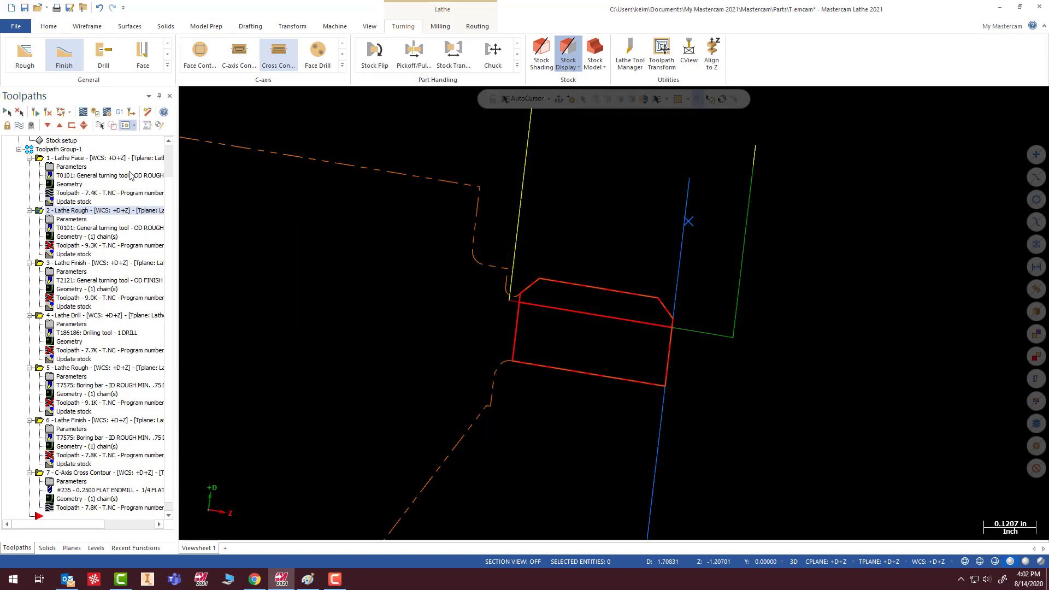
pyautogui.click(6, 113)
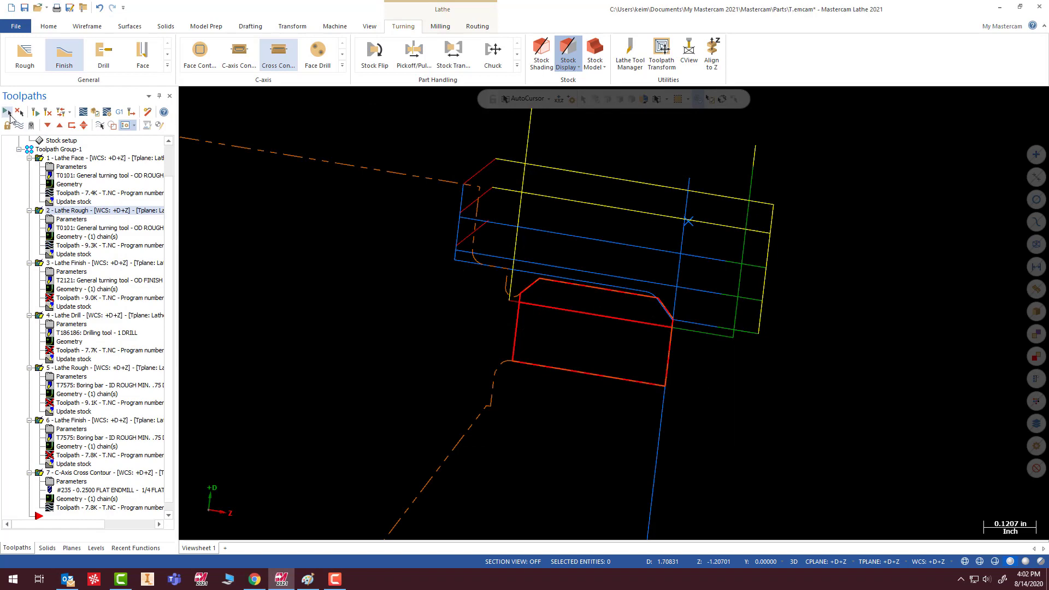
pyautogui.click(35, 113)
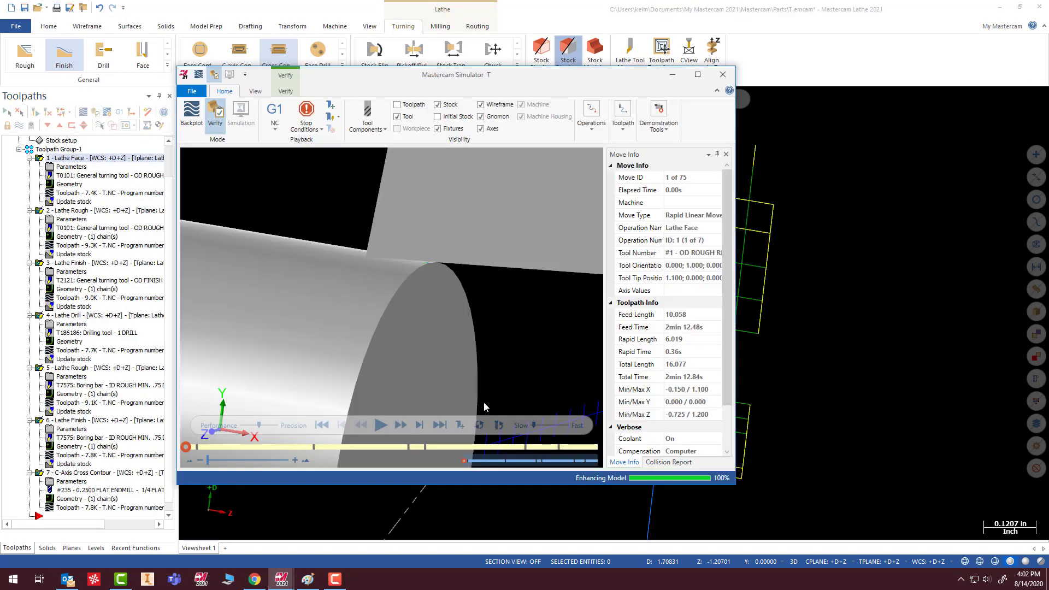
# - Verify all operations at a faster playback speed, inspect the clearance around the milled flat, and close the simulator
pyautogui.click(383, 425)
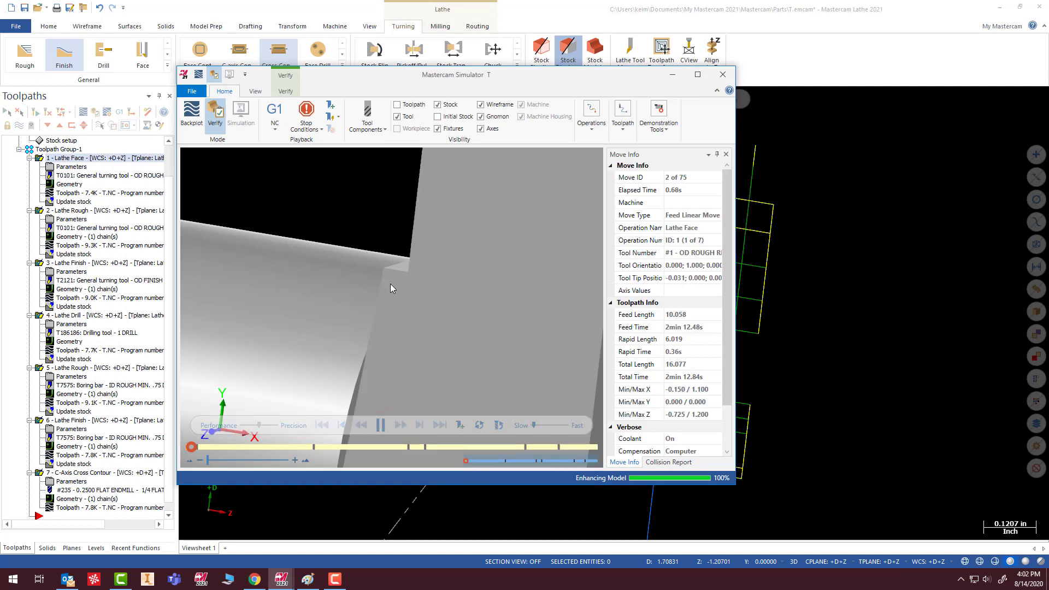
pyautogui.moveTo(533, 425); pyautogui.dragTo(548, 425)
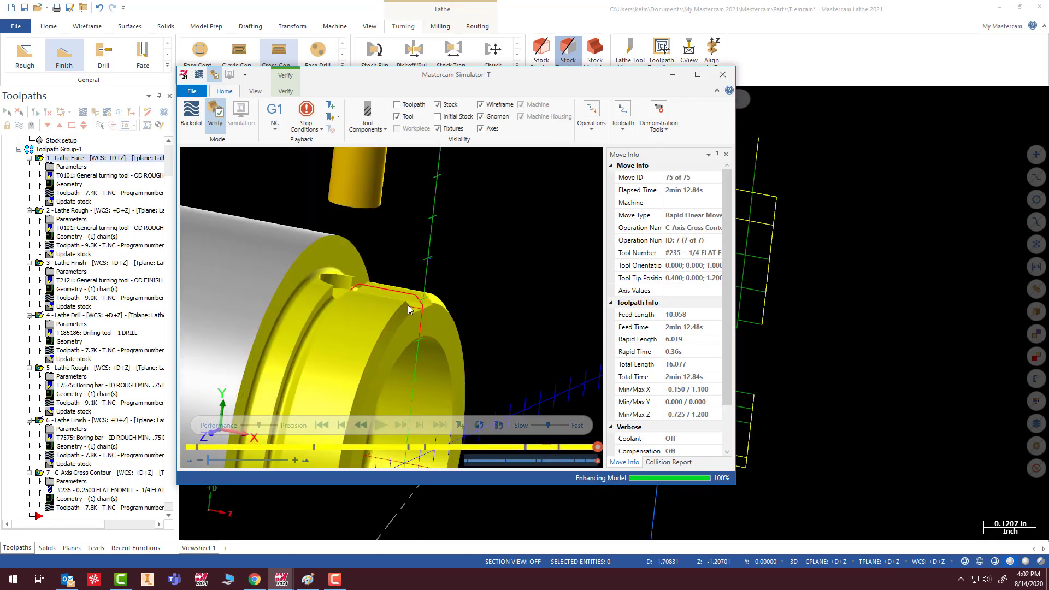
pyautogui.moveTo(303, 264); pyautogui.dragTo(318, 280, button='middle')
pyautogui.scroll(3, 330, 244)
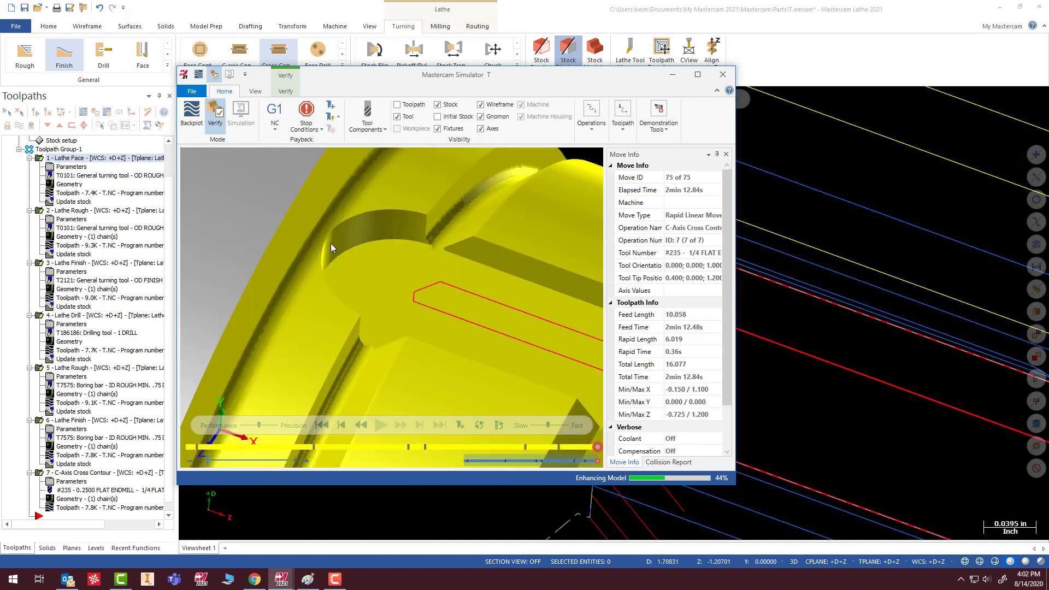
pyautogui.scroll(-5, 355, 283)
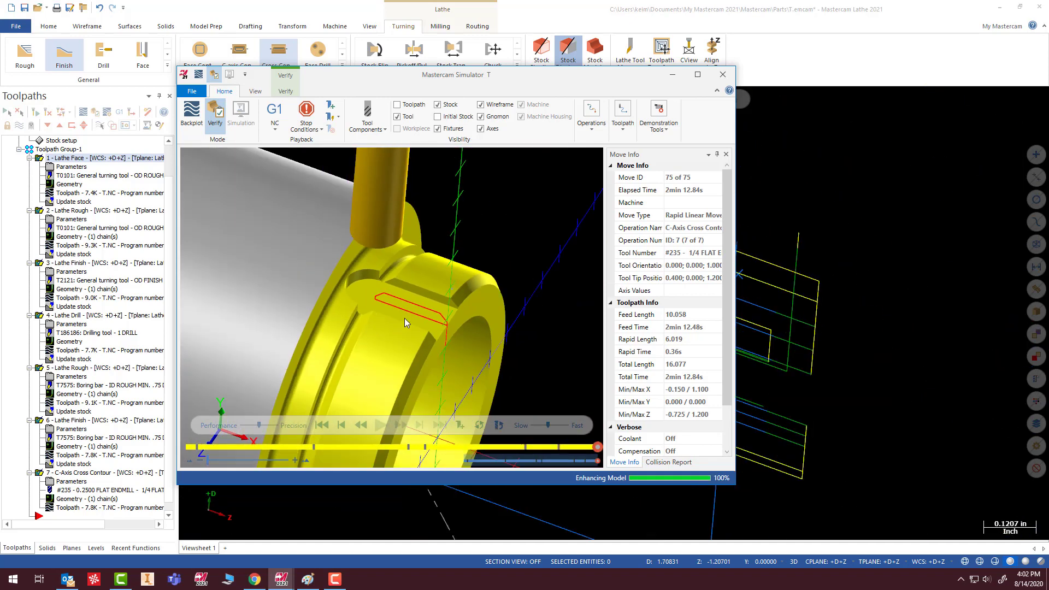
pyautogui.scroll(2, 349, 335)
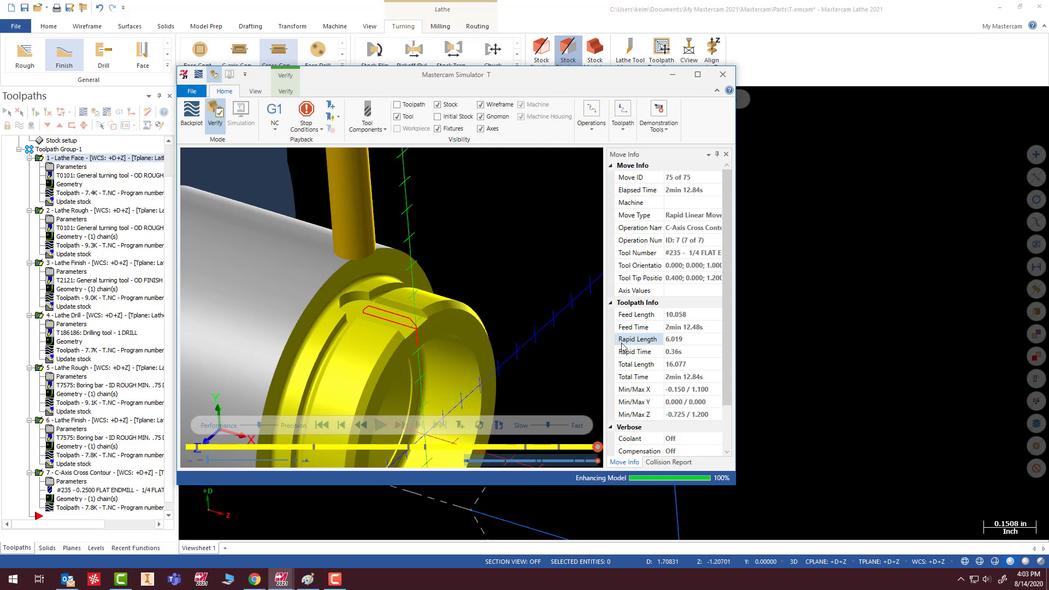
pyautogui.scroll(-7, 400, 297)
pyautogui.moveTo(399, 298); pyautogui.dragTo(374, 299, button='middle')
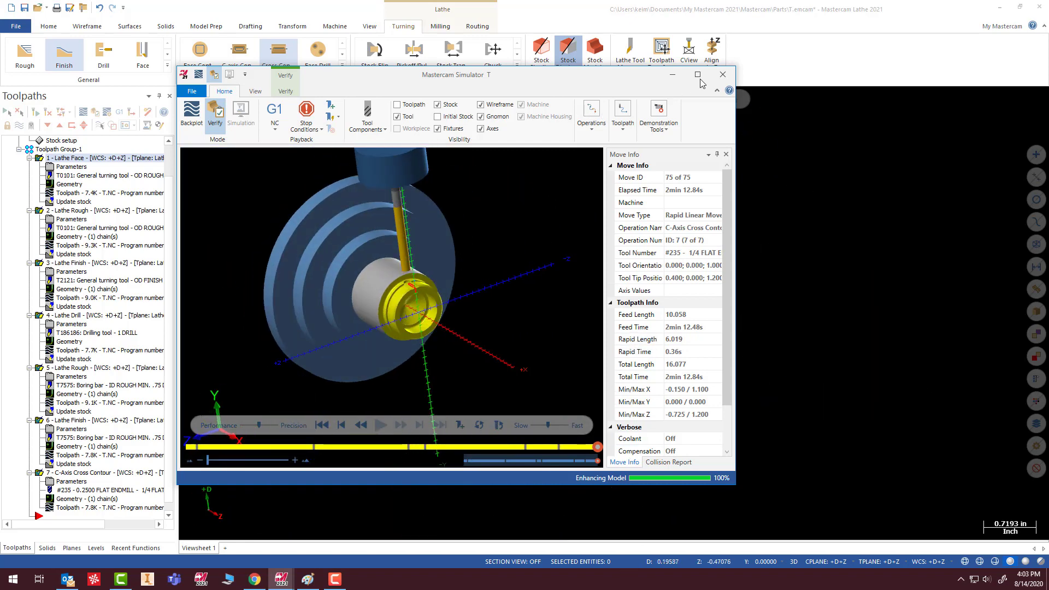
pyautogui.click(723, 74)
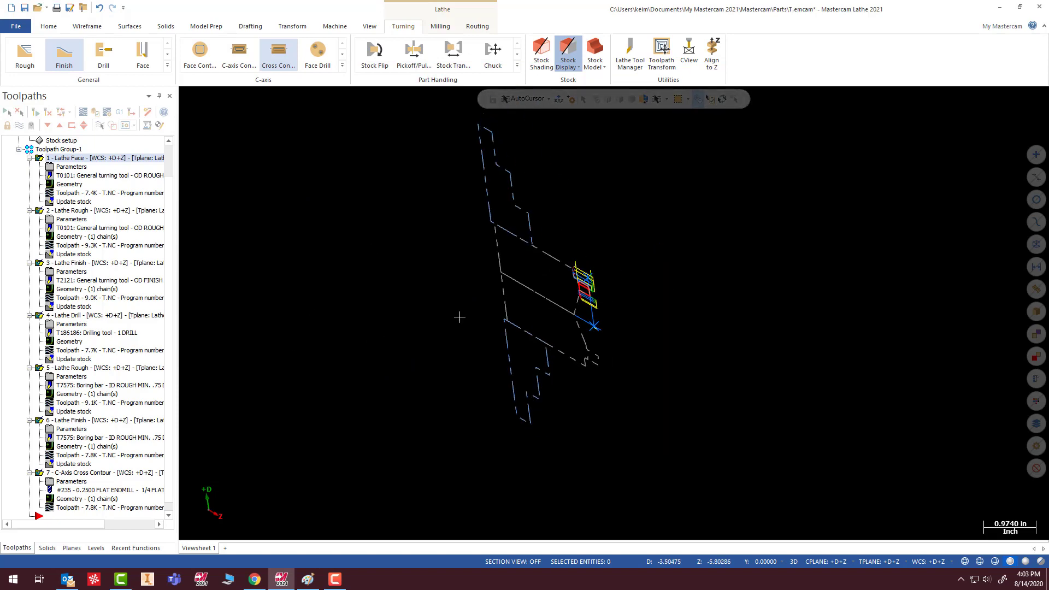
# - Create a Toolpath Transform operation and set its type to Rotate
pyautogui.scroll(-1, 511, 310)
pyautogui.rightClick(636, 256)
pyautogui.click(651, 318)
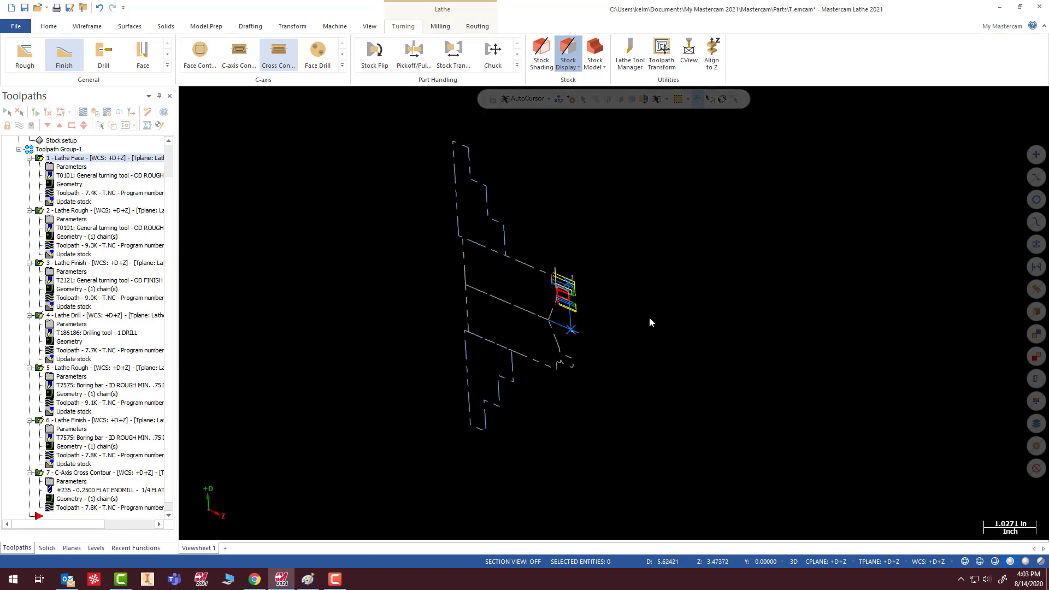
pyautogui.scroll(12, 568, 328)
pyautogui.scroll(-7, 438, 244)
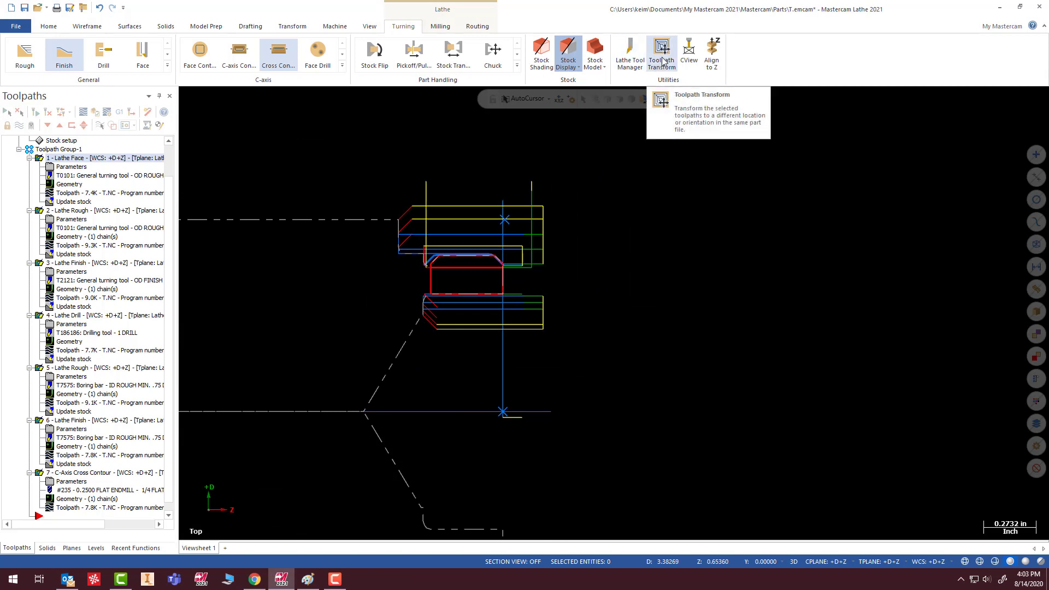
pyautogui.click(289, 31)
pyautogui.click(49, 66)
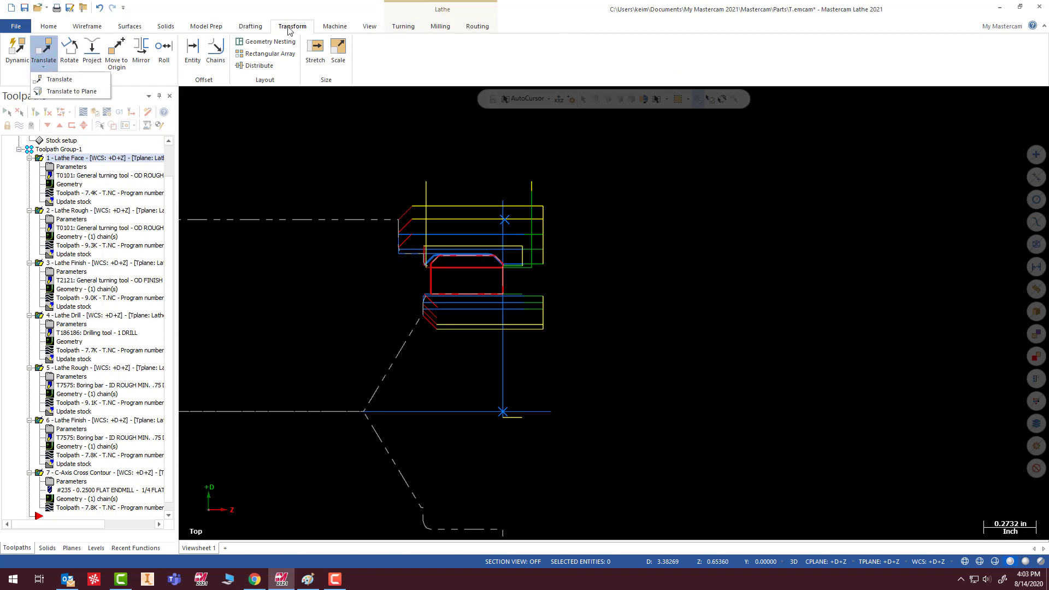
pyautogui.click(404, 26)
pyautogui.click(662, 52)
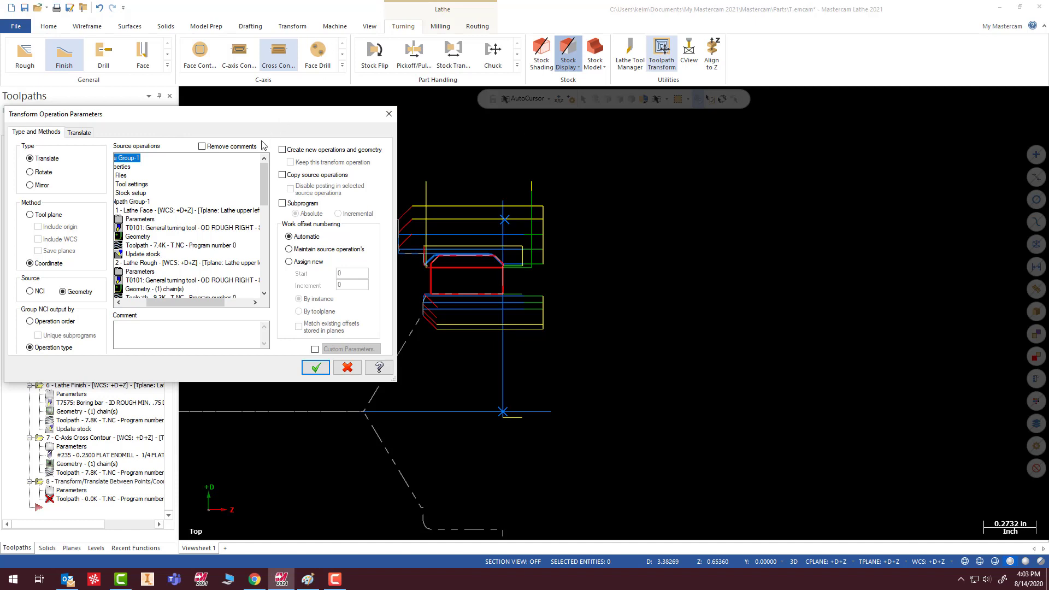
pyautogui.moveTo(174, 303); pyautogui.dragTo(149, 304)
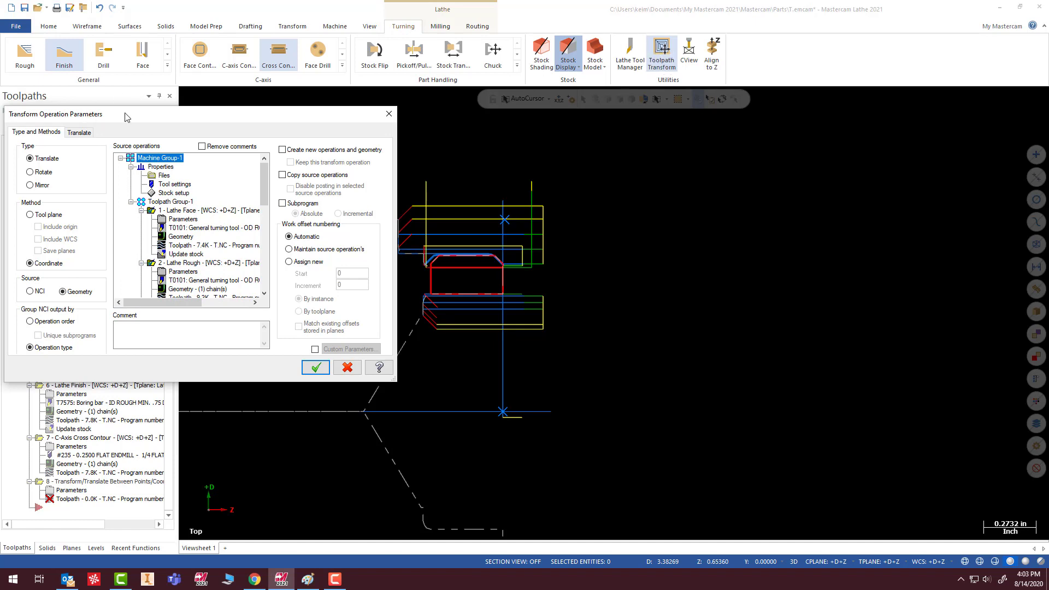
pyautogui.click(30, 173)
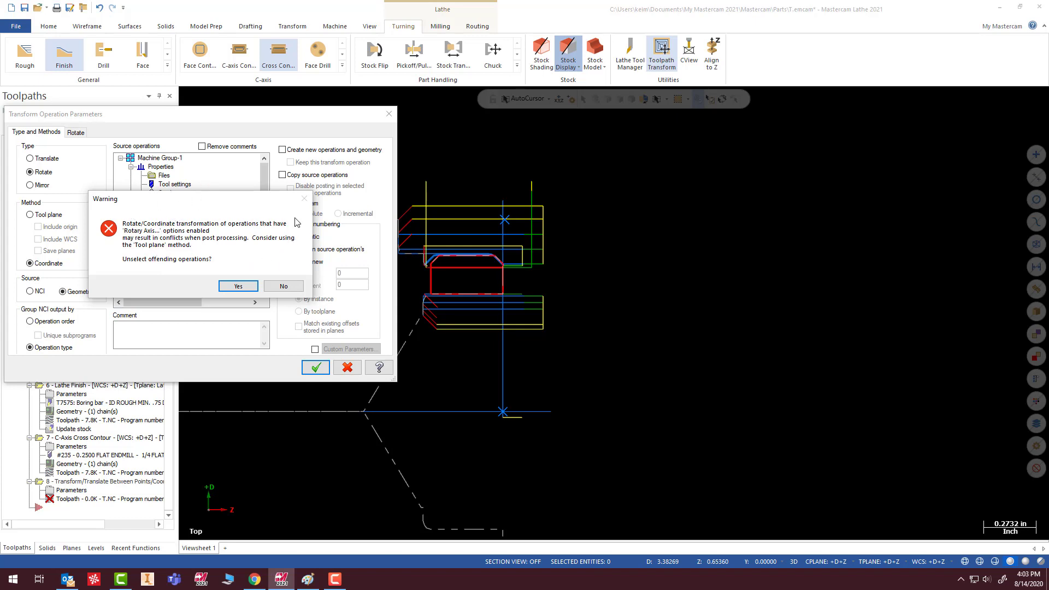
# - Choose the C-Axis Cross Contour as the transform's source operation, keep it selected despite the rotary axis conflict, and open the rotation settings
pyautogui.click(238, 286)
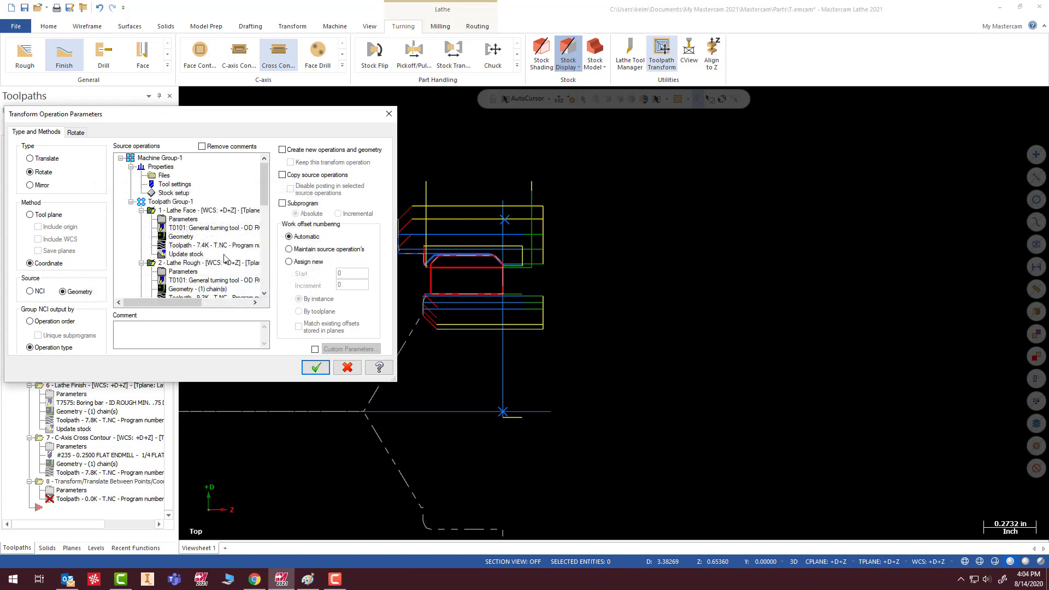
pyautogui.scroll(-10, 180, 287)
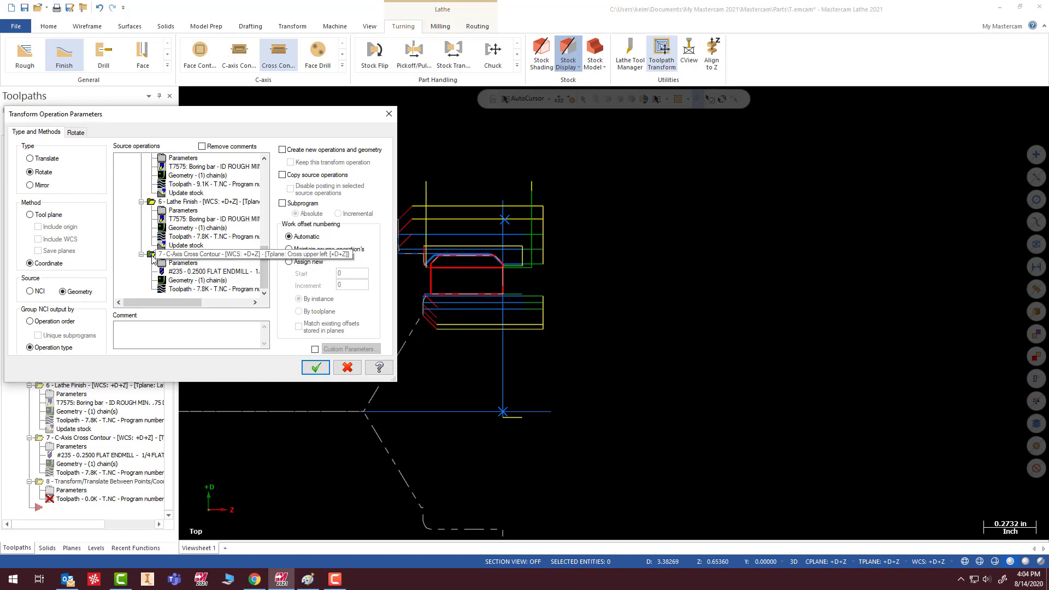
pyautogui.scroll(9, 147, 262)
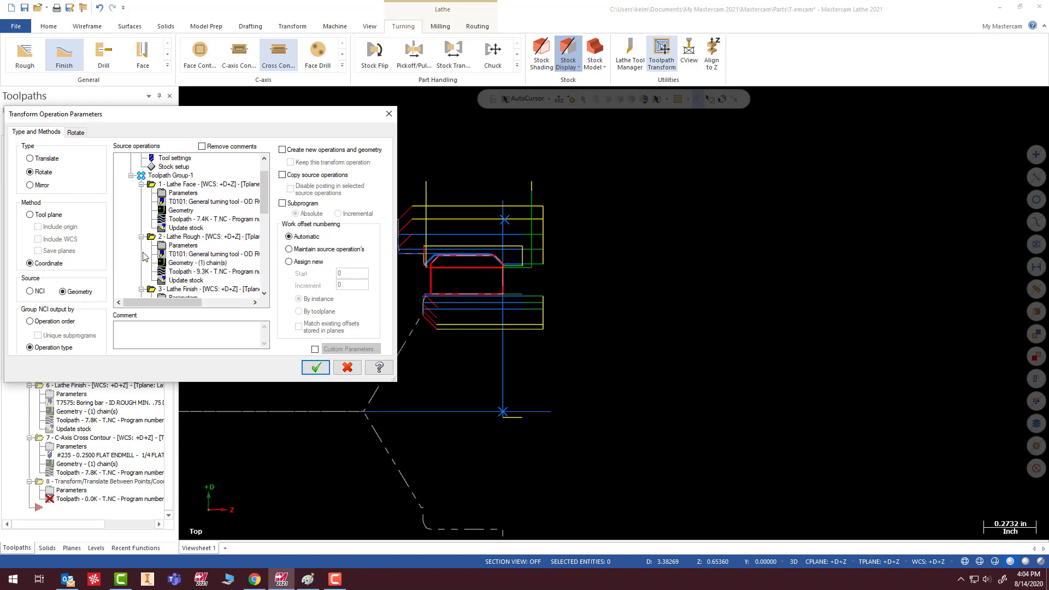
pyautogui.scroll(-9, 144, 256)
pyautogui.click(147, 254)
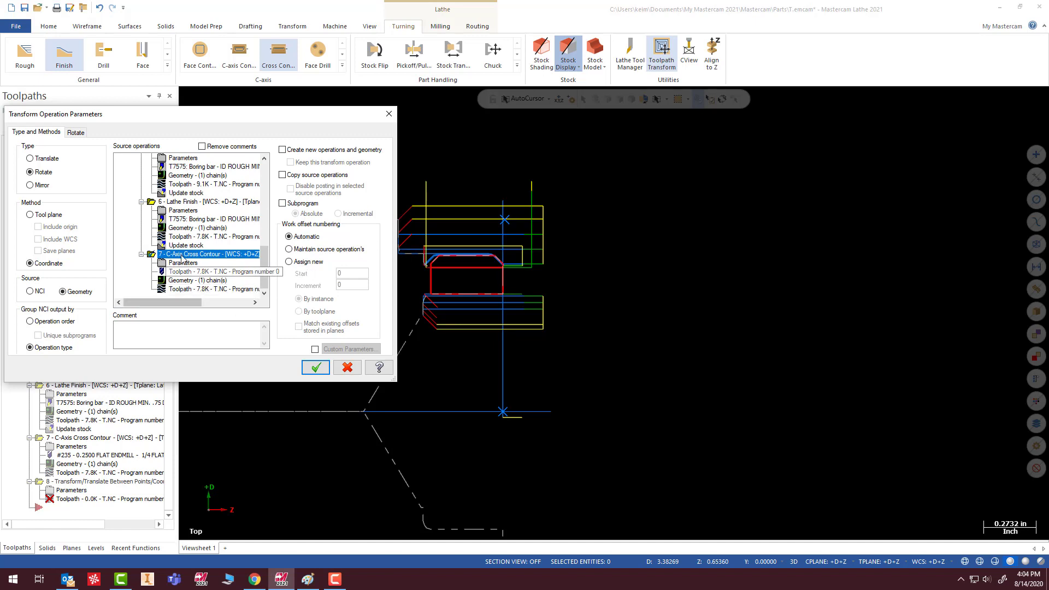
pyautogui.click(76, 134)
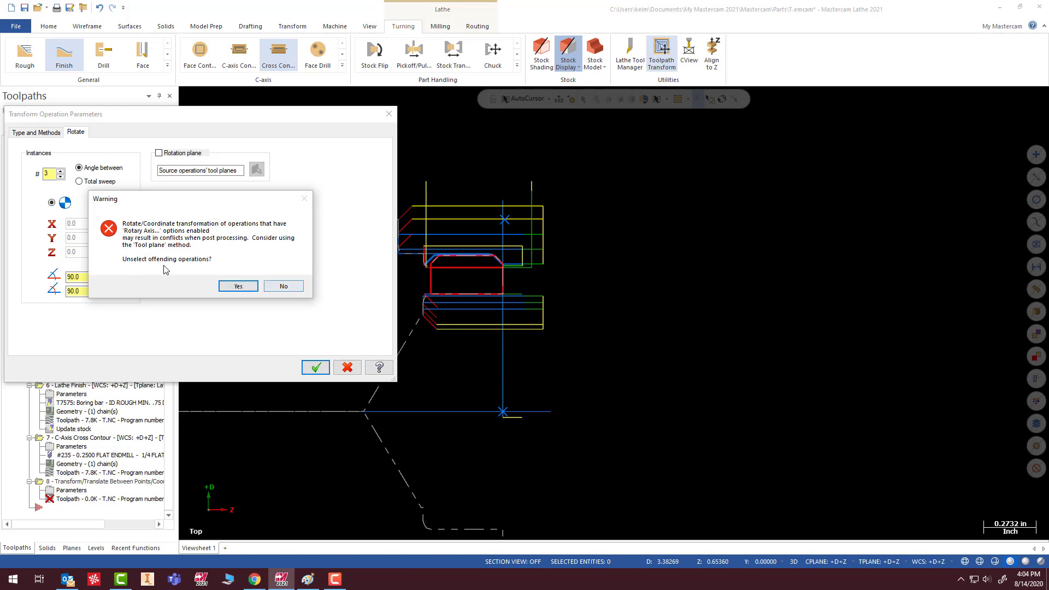
pyautogui.click(283, 286)
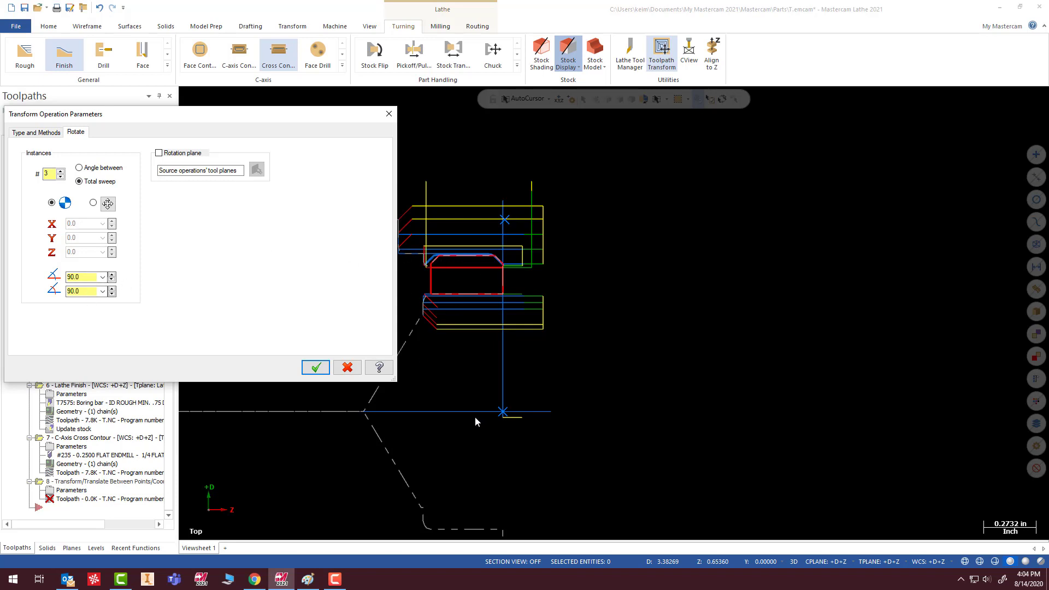
# - Set the rotation instances to Angle between, enable a rotation plane, choose Right for it, and accept the transform operation
pyautogui.click(80, 168)
pyautogui.click(160, 153)
pyautogui.click(256, 170)
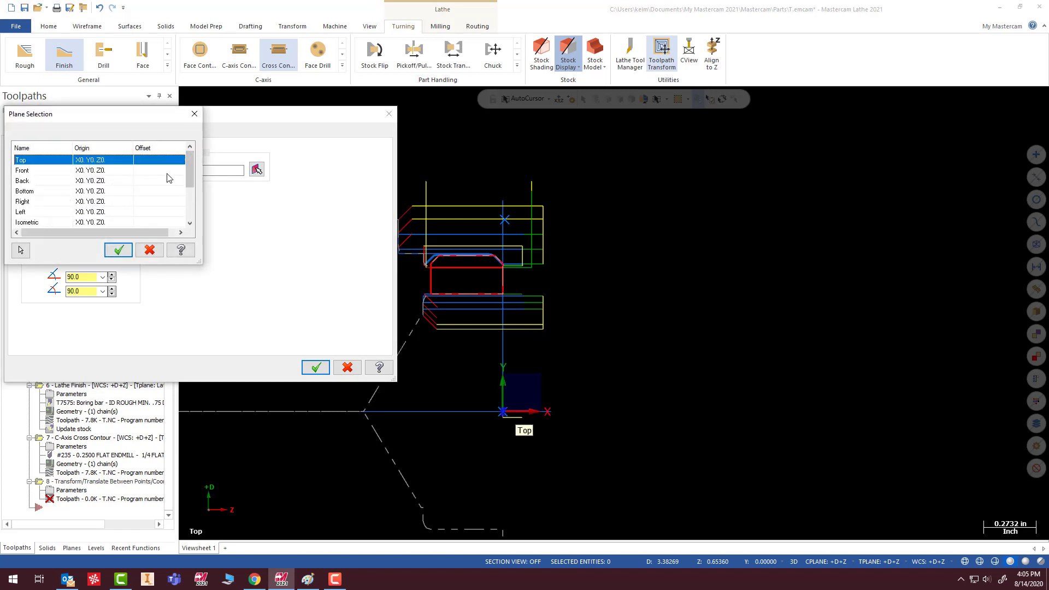
pyautogui.click(36, 202)
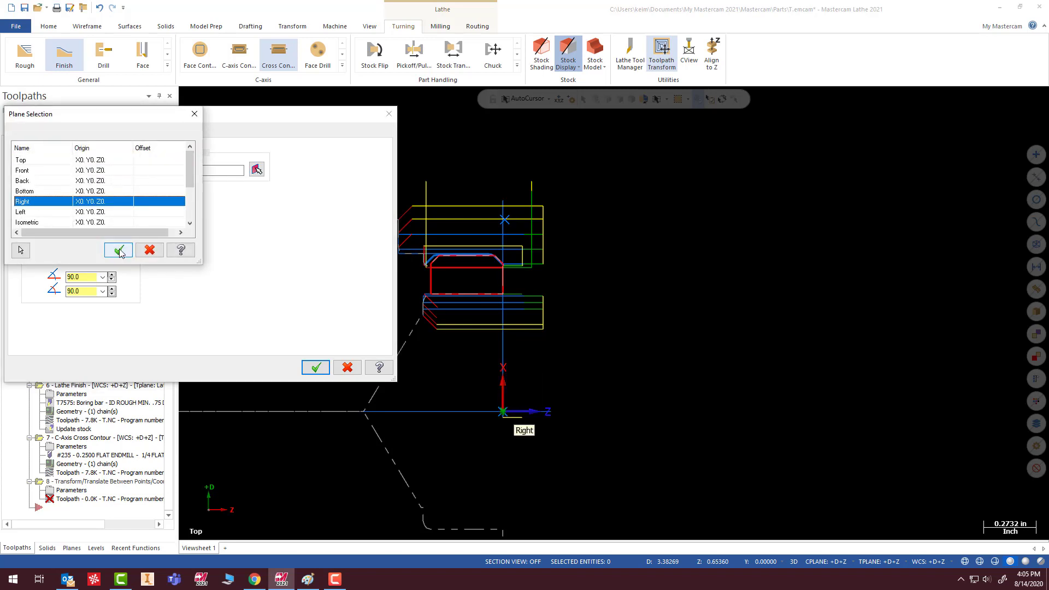
pyautogui.click(118, 250)
pyautogui.click(315, 367)
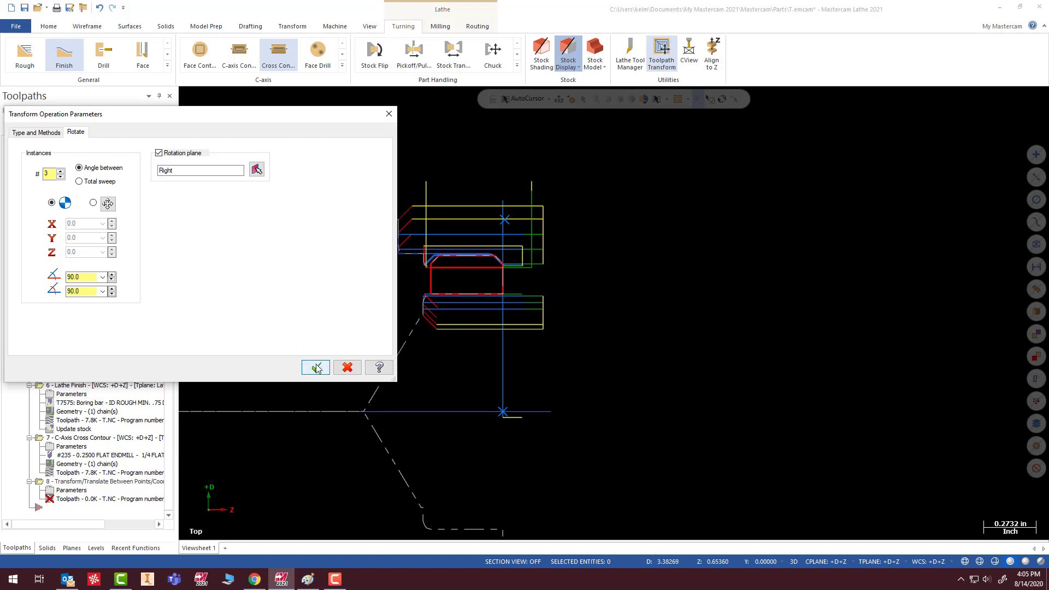
# - Examine the rotated cross contour passes around the part in the Right, Top and tilted views
pyautogui.moveTo(596, 327); pyautogui.dragTo(574, 328, button='middle')
pyautogui.rightClick(641, 306)
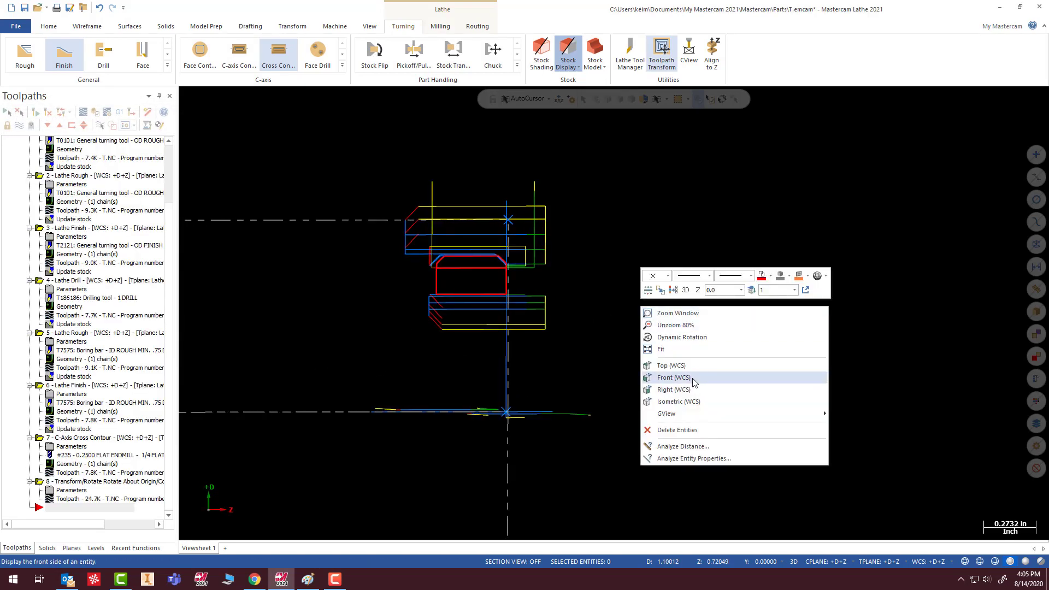
pyautogui.click(674, 390)
pyautogui.scroll(-5, 431, 338)
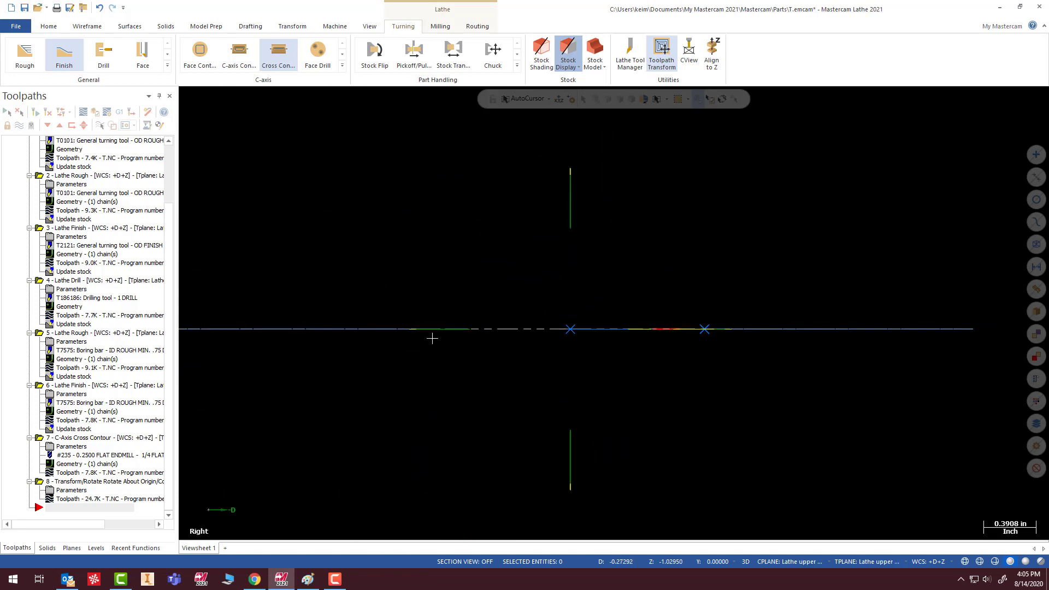
pyautogui.scroll(2, 809, 305)
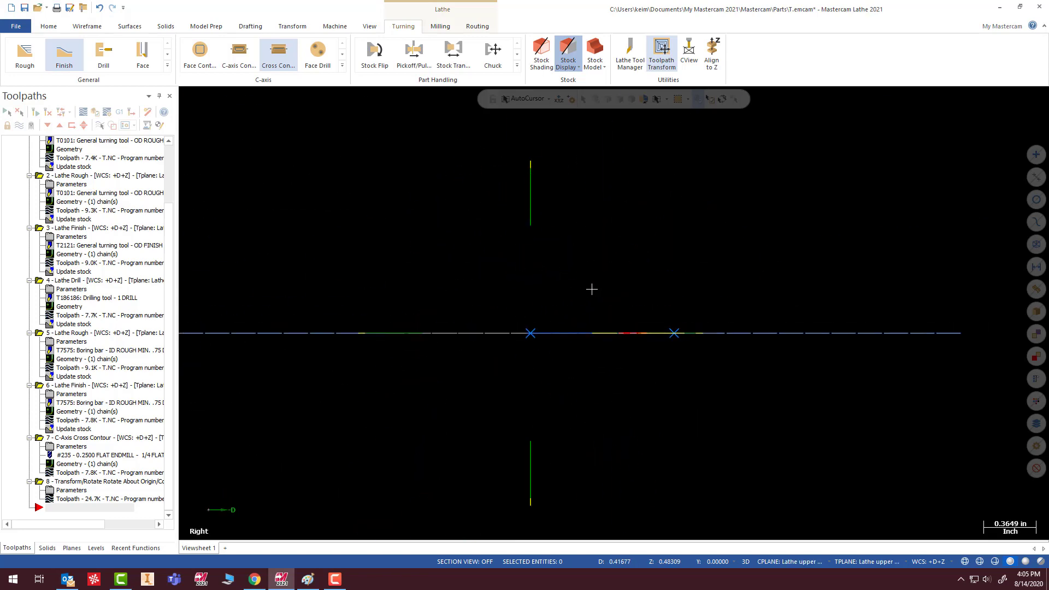
pyautogui.rightClick(686, 234)
pyautogui.click(719, 278)
pyautogui.scroll(-5, 611, 241)
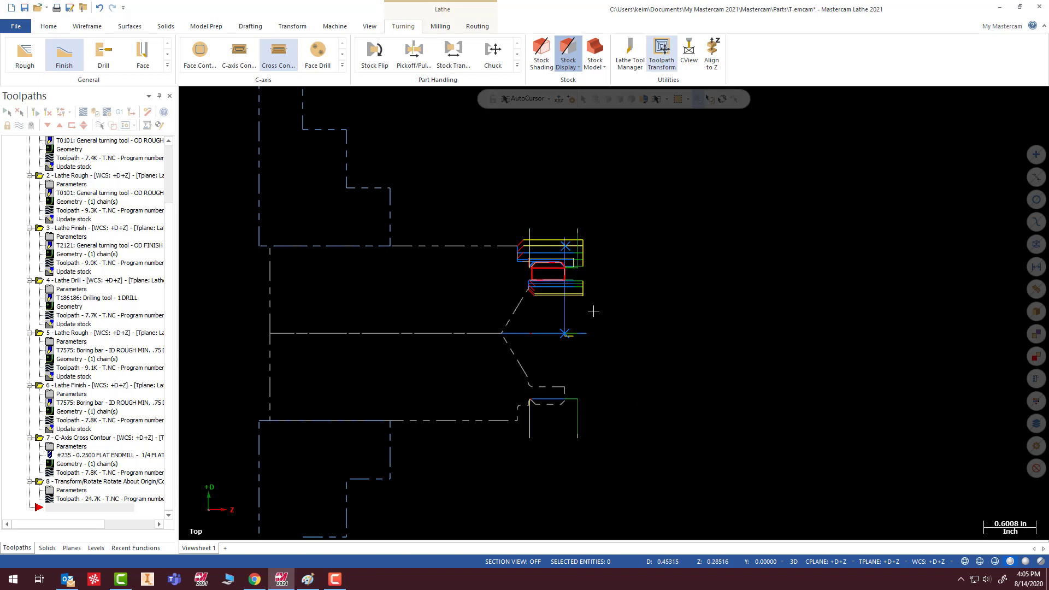
pyautogui.moveTo(667, 271); pyautogui.dragTo(1003, 326, button='middle')
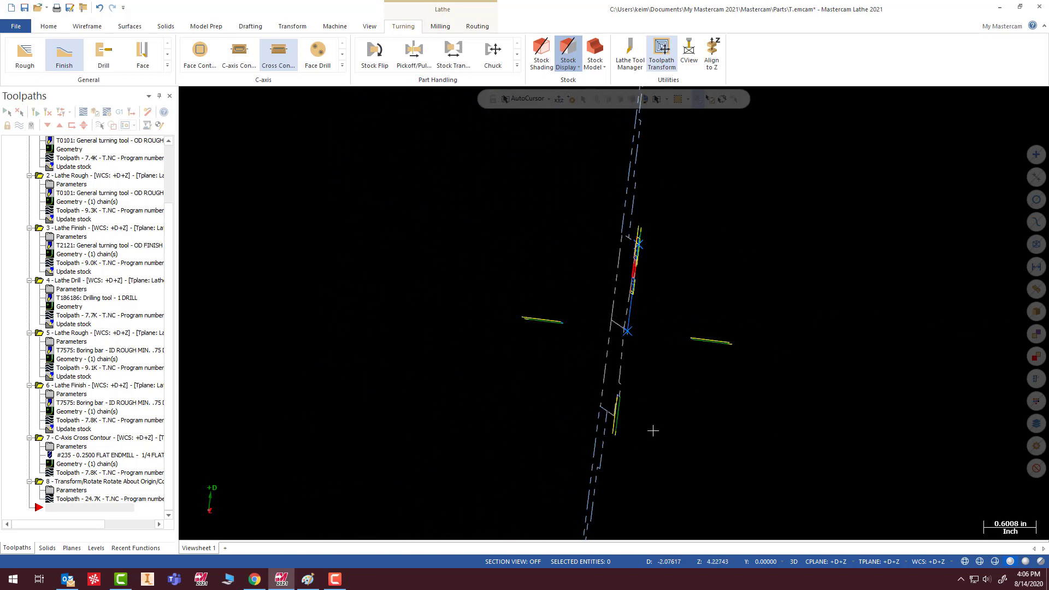
pyautogui.moveTo(856, 422)
pyautogui.mouseDown(button='middle')
pyautogui.moveTo(841, 298)
pyautogui.moveTo(730, 393)
pyautogui.moveTo(703, 356)
pyautogui.moveTo(690, 398)
pyautogui.moveTo(792, 299)
pyautogui.moveTo(781, 281)
pyautogui.mouseUp(button='middle')
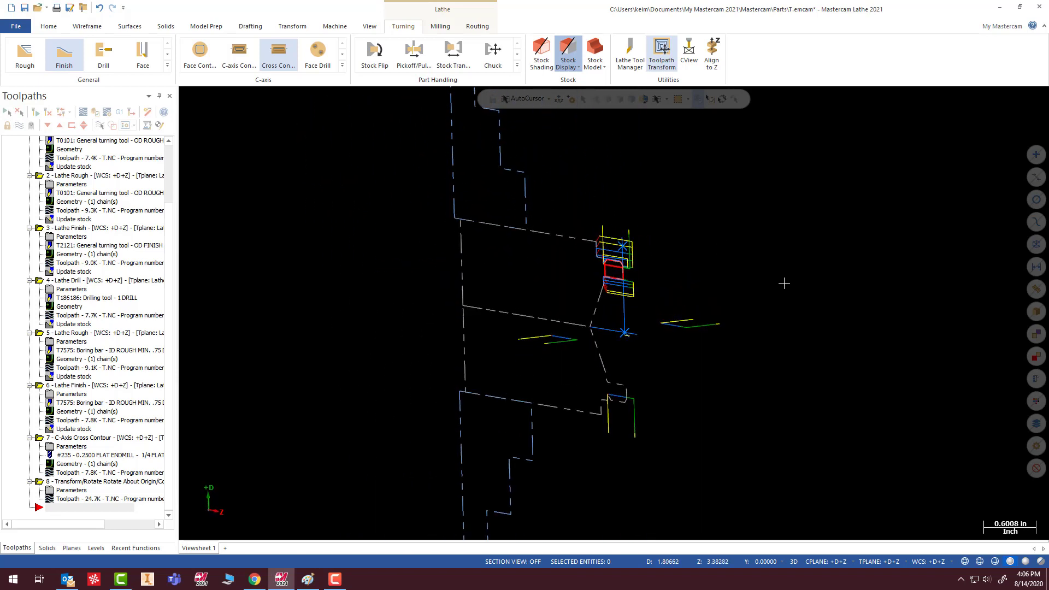
pyautogui.moveTo(731, 306)
pyautogui.mouseDown(button='middle')
pyautogui.moveTo(627, 358)
pyautogui.moveTo(696, 371)
pyautogui.moveTo(782, 316)
pyautogui.moveTo(763, 391)
pyautogui.moveTo(620, 411)
pyautogui.moveTo(670, 377)
pyautogui.mouseUp(button='middle')
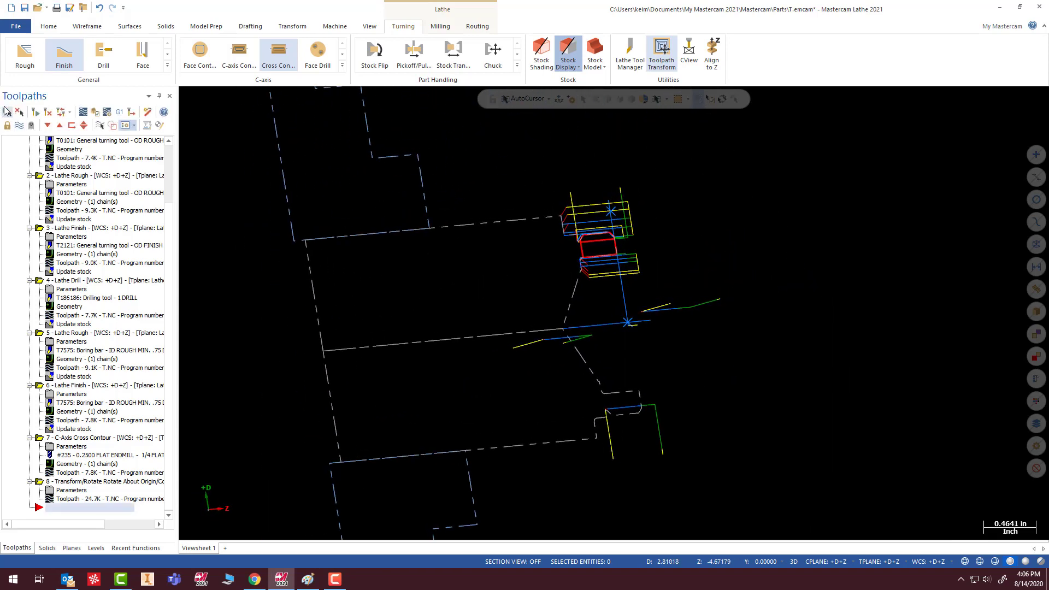
# - Verify all operations, inspect the milled flats around the ring, and close the simulator
pyautogui.click(34, 112)
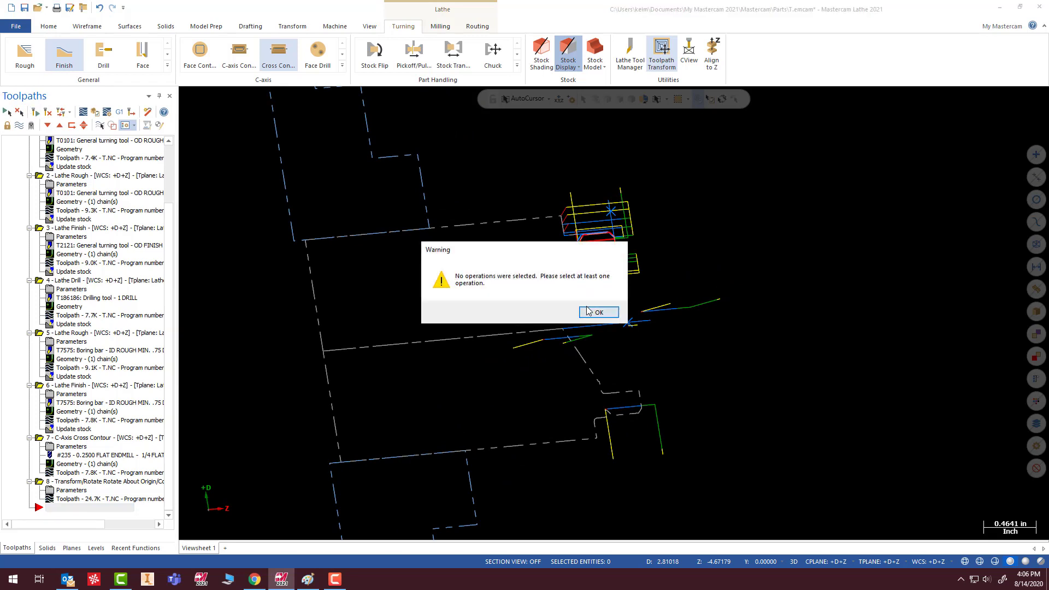
pyautogui.click(590, 311)
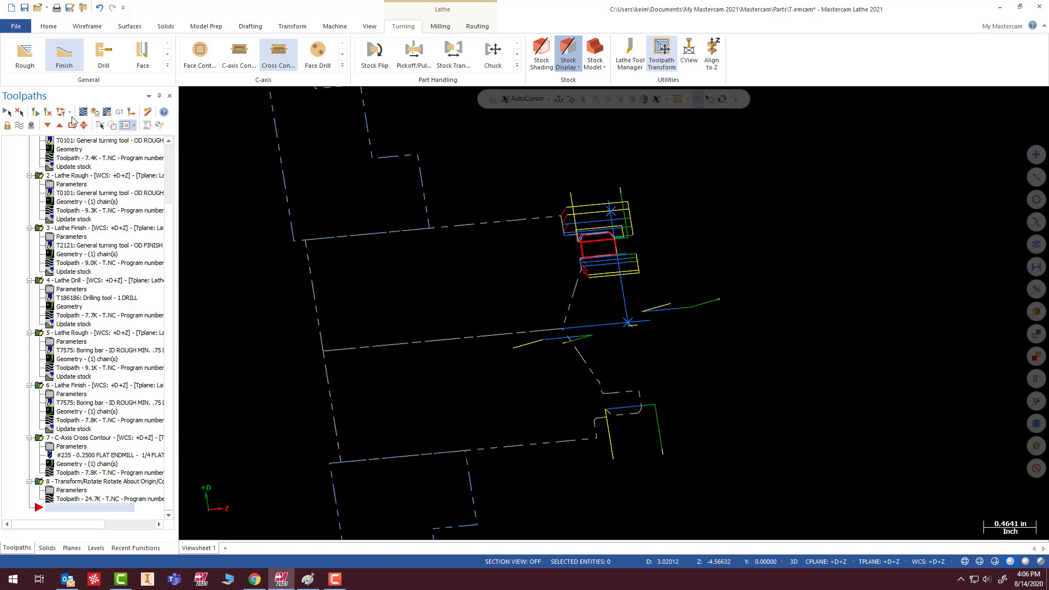
pyautogui.click(95, 113)
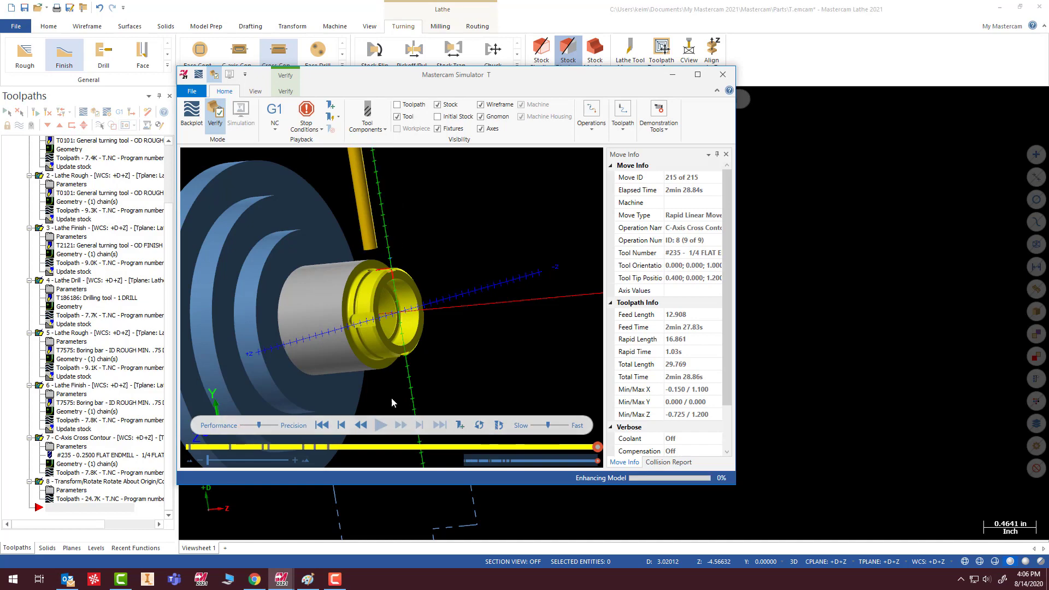
pyautogui.scroll(5, 411, 310)
pyautogui.moveTo(420, 297)
pyautogui.mouseDown(button='middle')
pyautogui.moveTo(321, 286)
pyautogui.moveTo(398, 355)
pyautogui.moveTo(415, 330)
pyautogui.moveTo(380, 279)
pyautogui.moveTo(415, 283)
pyautogui.mouseUp(button='middle')
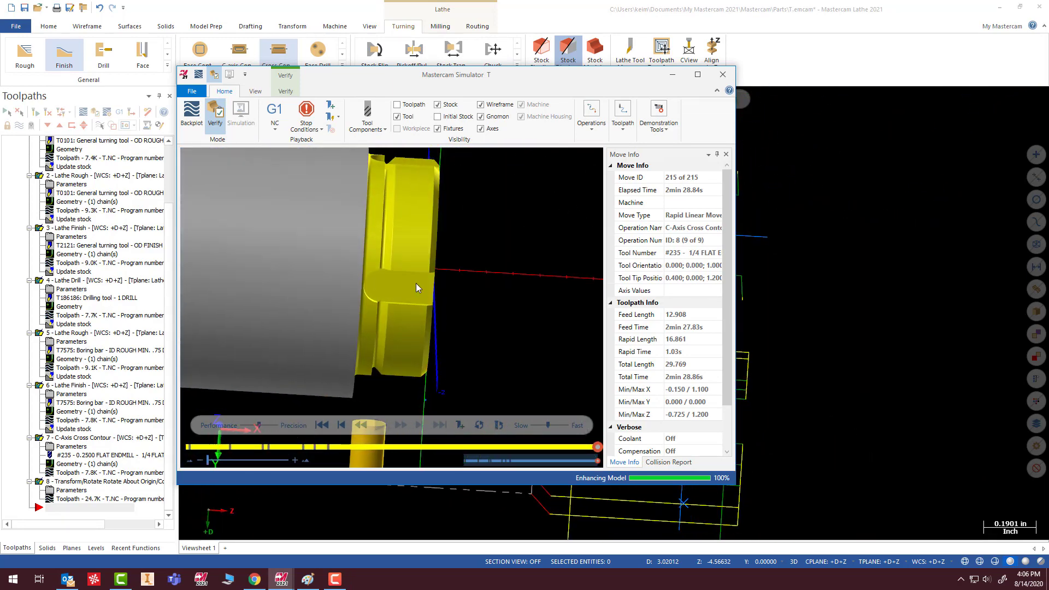
pyautogui.click(723, 74)
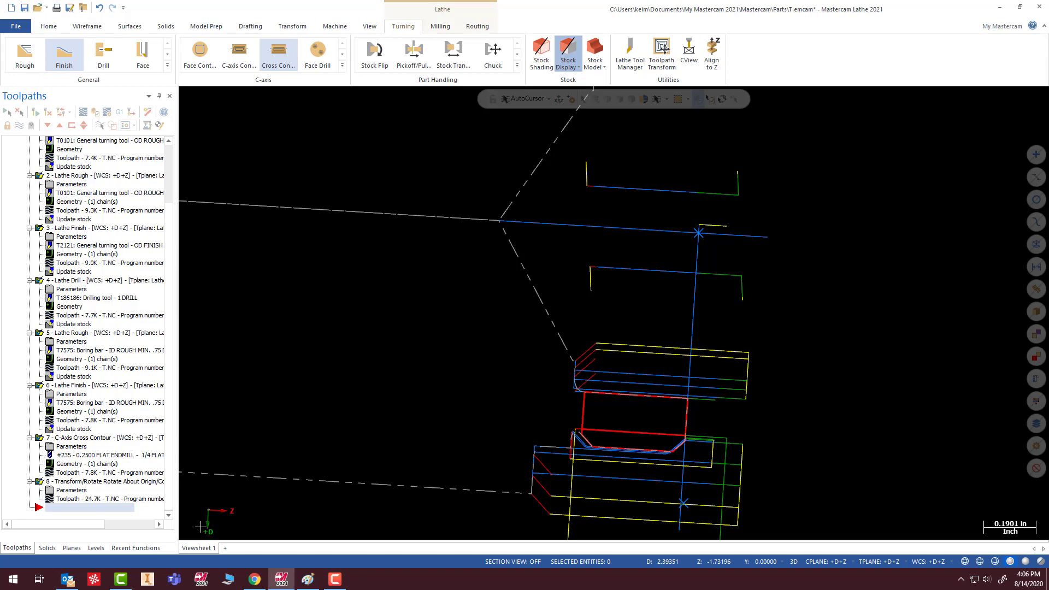
# - Save the part as Lathe lesson 7 Tutorial in the Videos folder, replacing the existing file
pyautogui.click(25, 27)
pyautogui.click(43, 172)
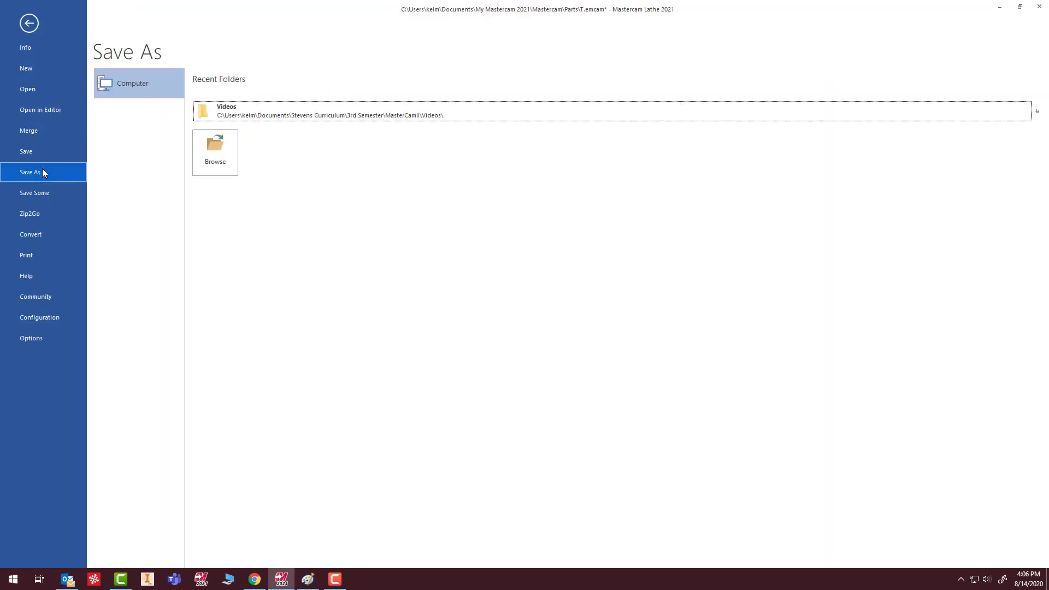
pyautogui.click(251, 113)
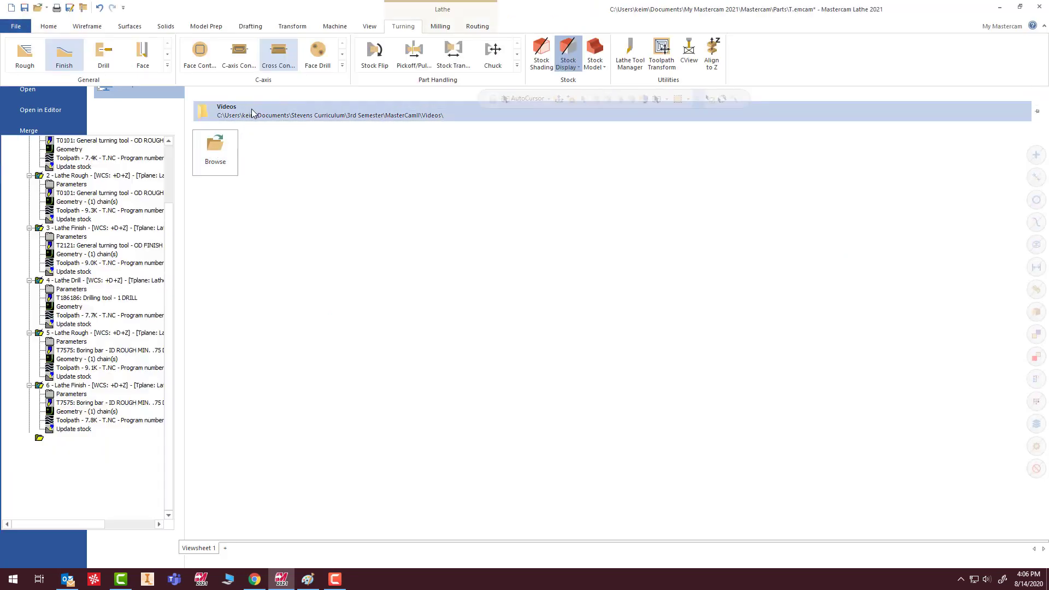
pyautogui.click(225, 173)
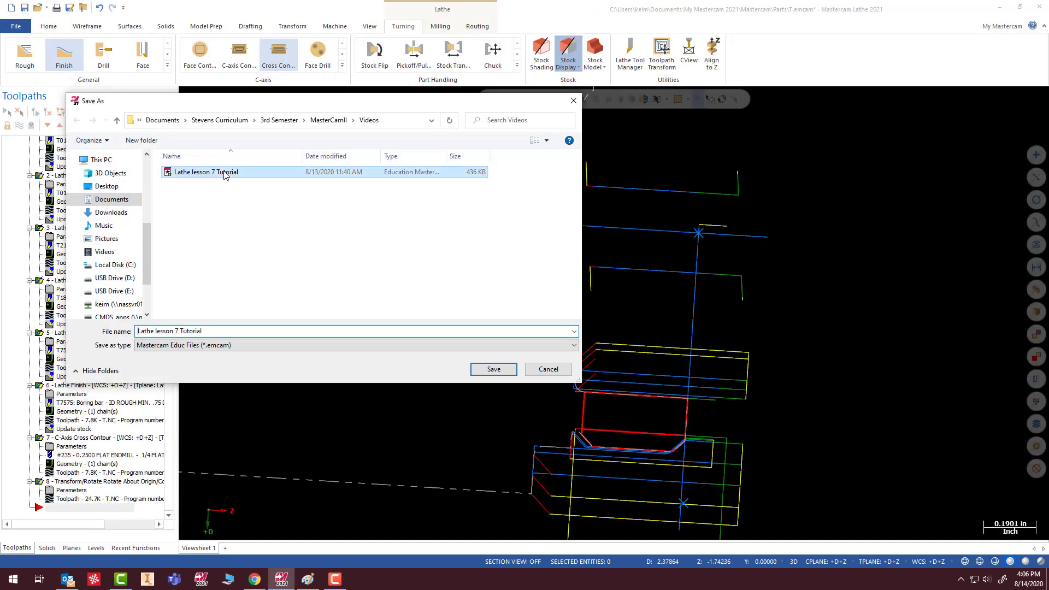
pyautogui.click(494, 370)
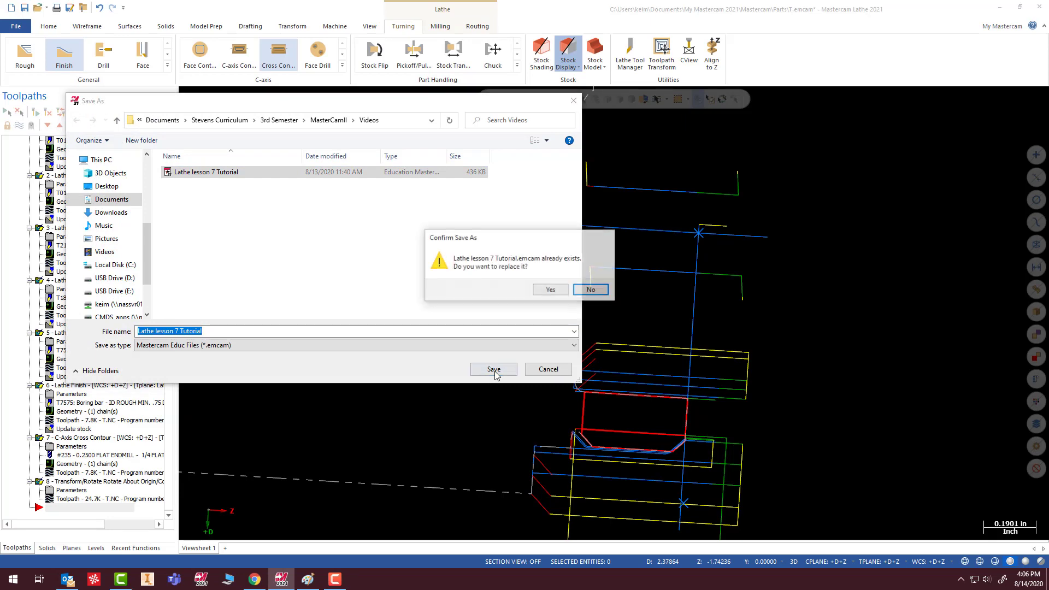
pyautogui.click(544, 290)
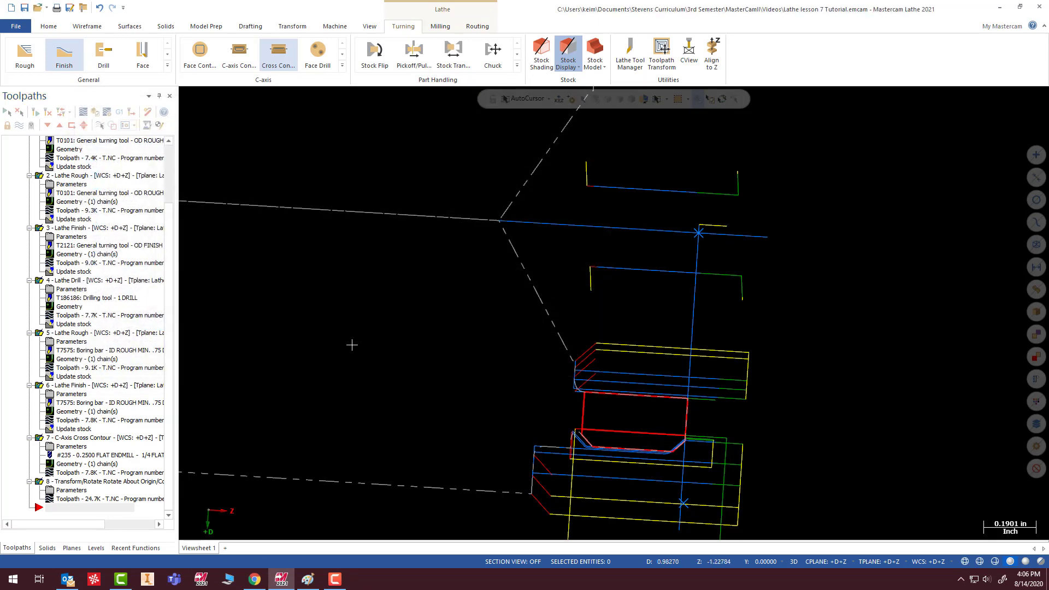
# - Examine the rotated toolpaths relative to the chuck and stock from several angles and return to the Top view
pyautogui.scroll(-6, 351, 347)
pyautogui.moveTo(494, 368); pyautogui.dragTo(394, 433, button='middle')
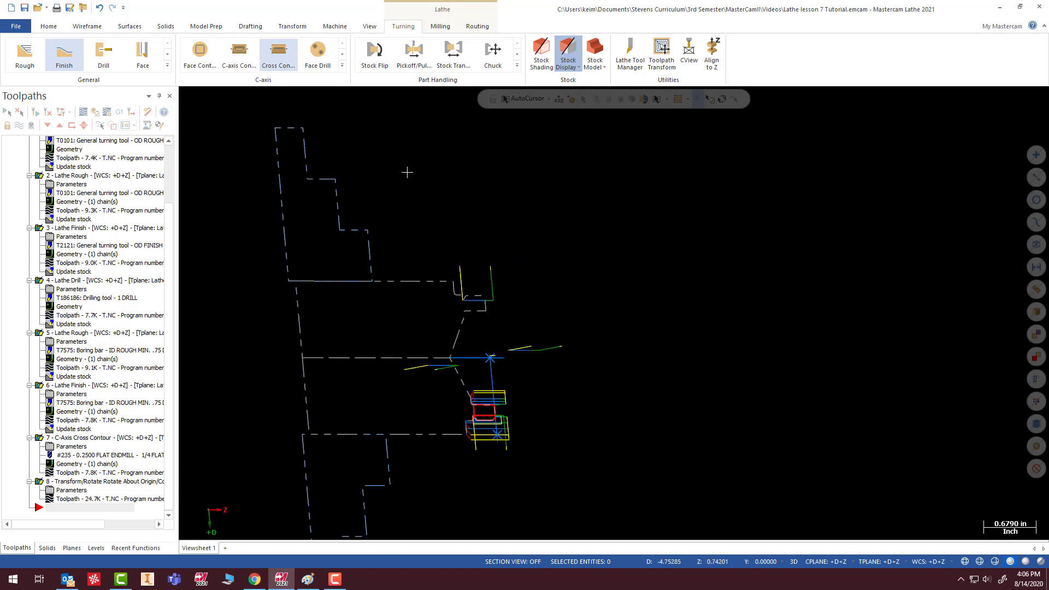
pyautogui.scroll(-1, 436, 280)
pyautogui.scroll(-1, 435, 281)
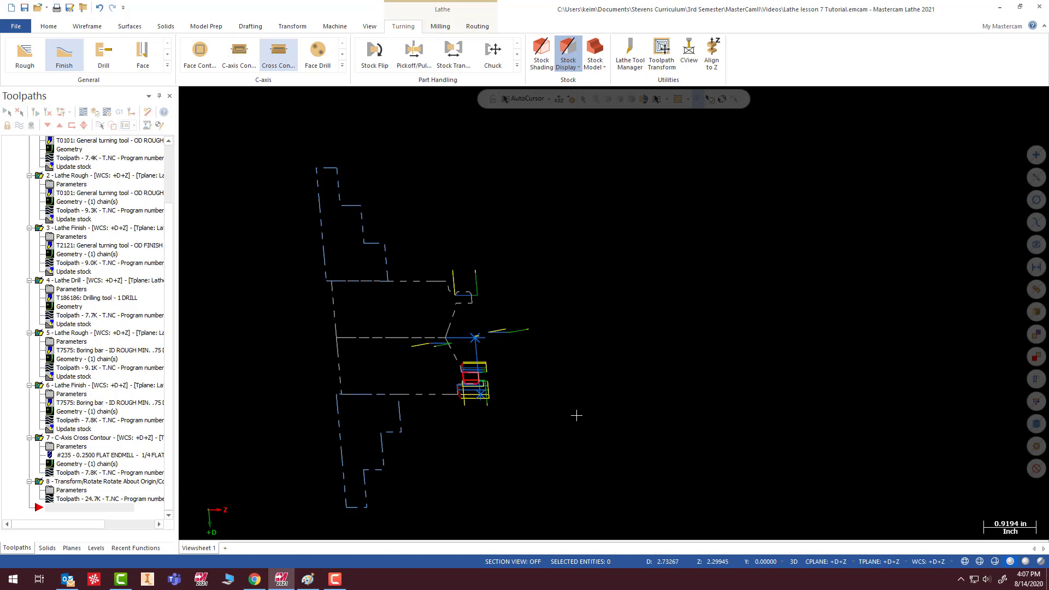
pyautogui.scroll(4, 490, 351)
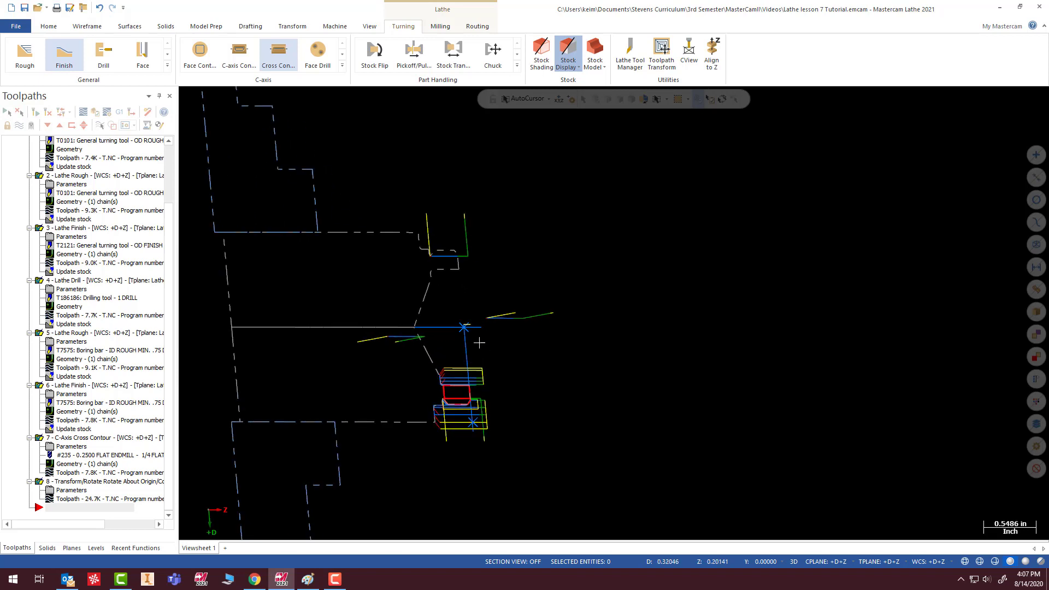
pyautogui.moveTo(465, 302); pyautogui.dragTo(518, 292, button='middle')
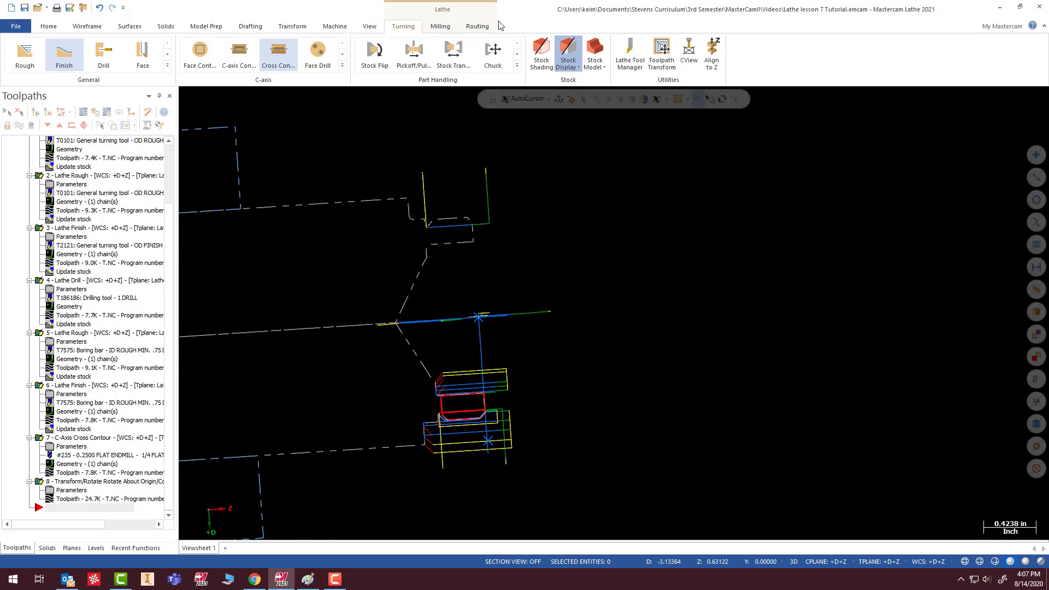
pyautogui.rightClick(591, 244)
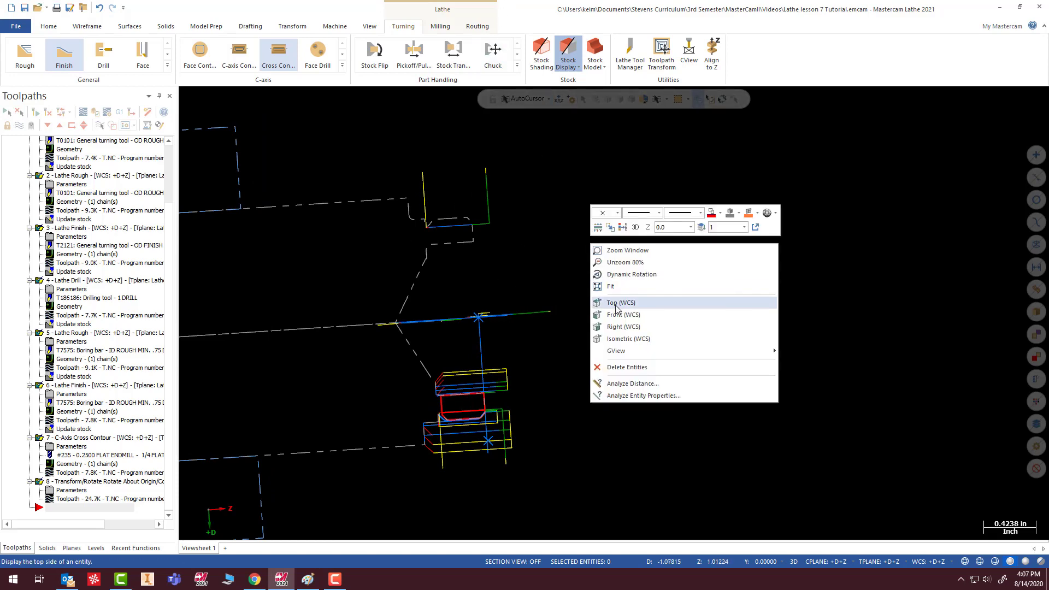
pyautogui.click(615, 304)
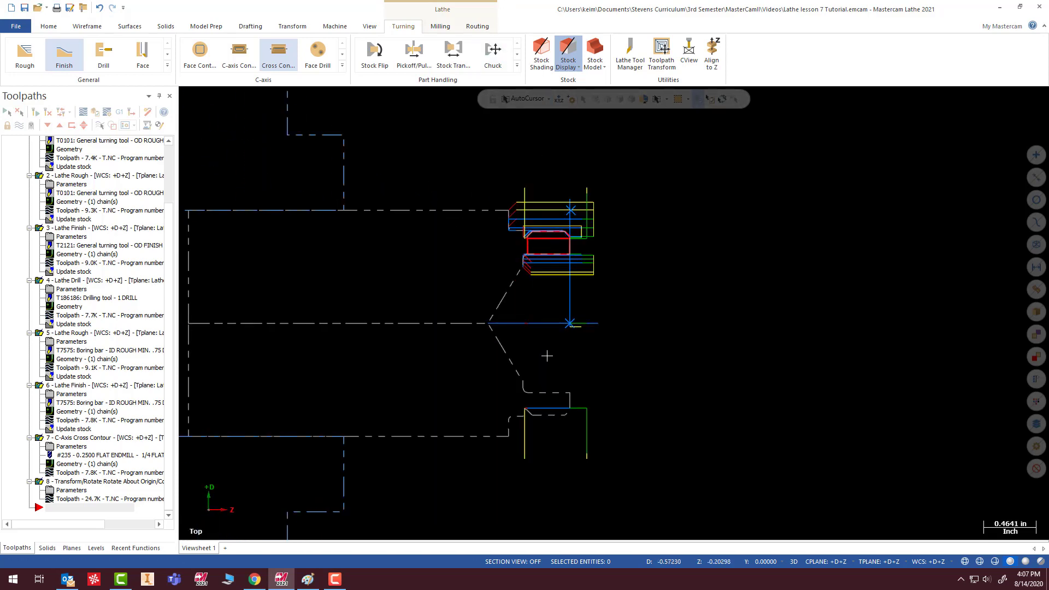
# - Create a Lathe Cutoff operation with its boundary point at the lower end of the ring's back outer chamfer, D1.541 Z-0.375
pyautogui.scroll(2, 547, 356)
pyautogui.scroll(-1, 523, 422)
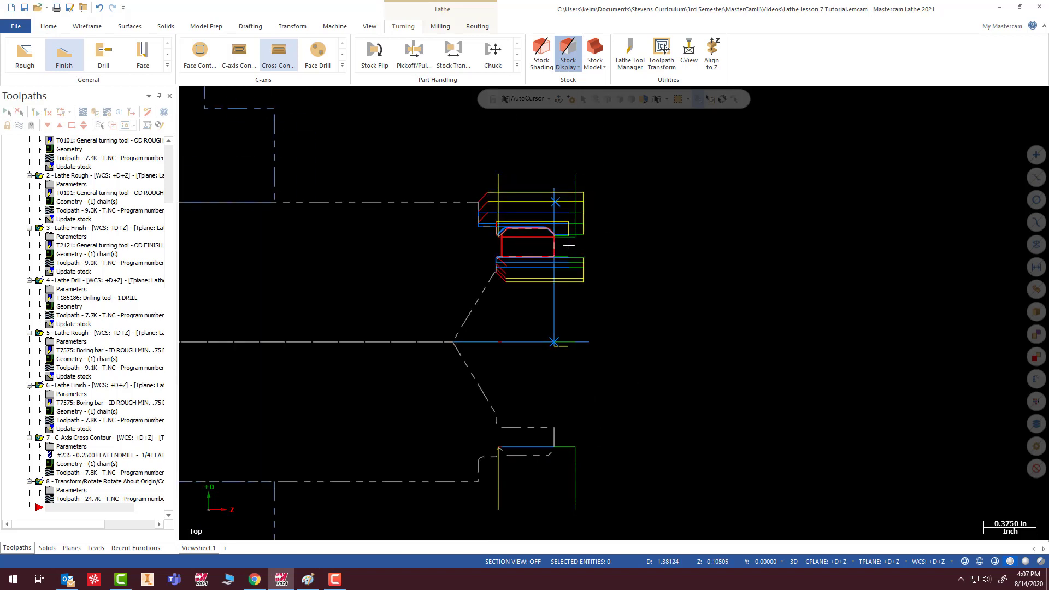
pyautogui.click(167, 66)
pyautogui.click(89, 112)
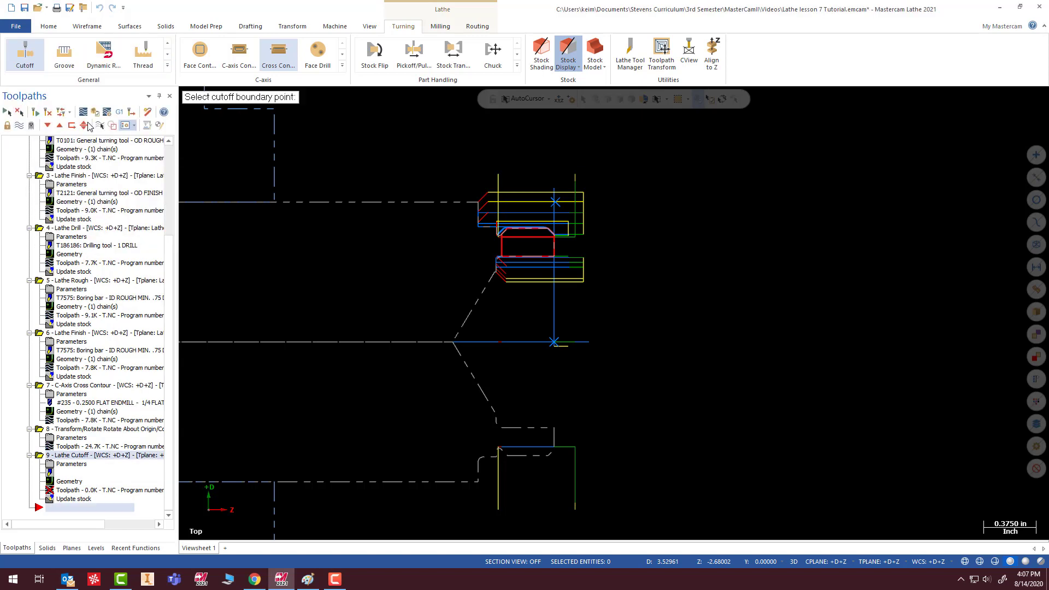
pyautogui.scroll(5, 497, 235)
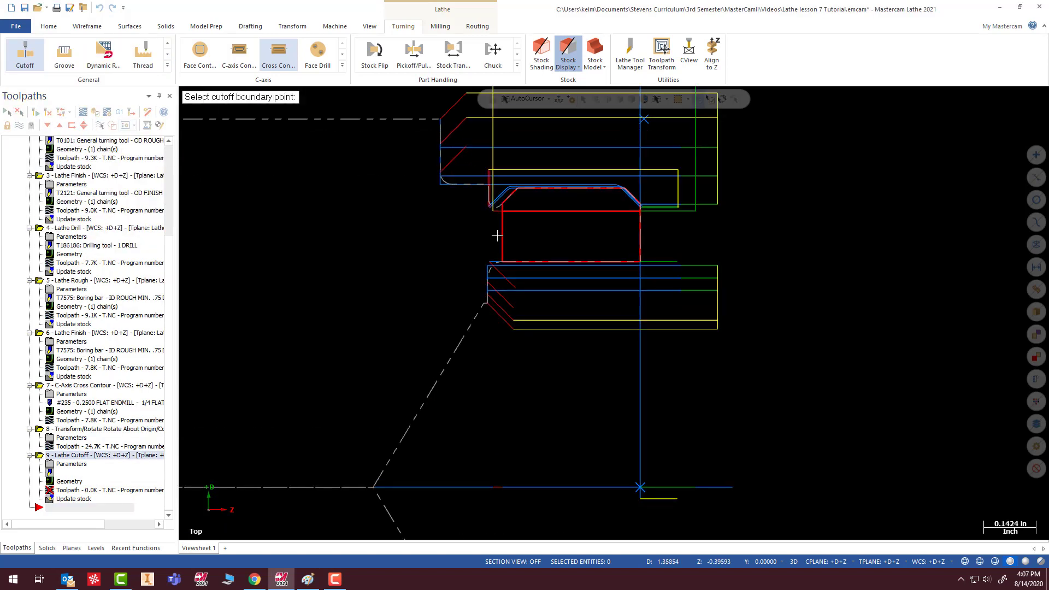
pyautogui.scroll(1, 497, 235)
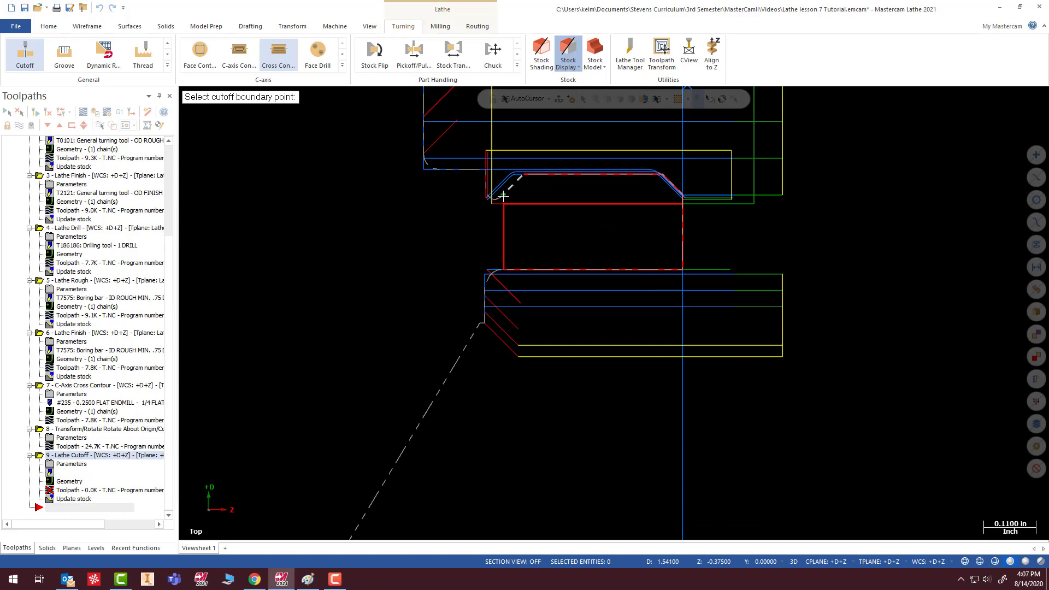
pyautogui.click(503, 195)
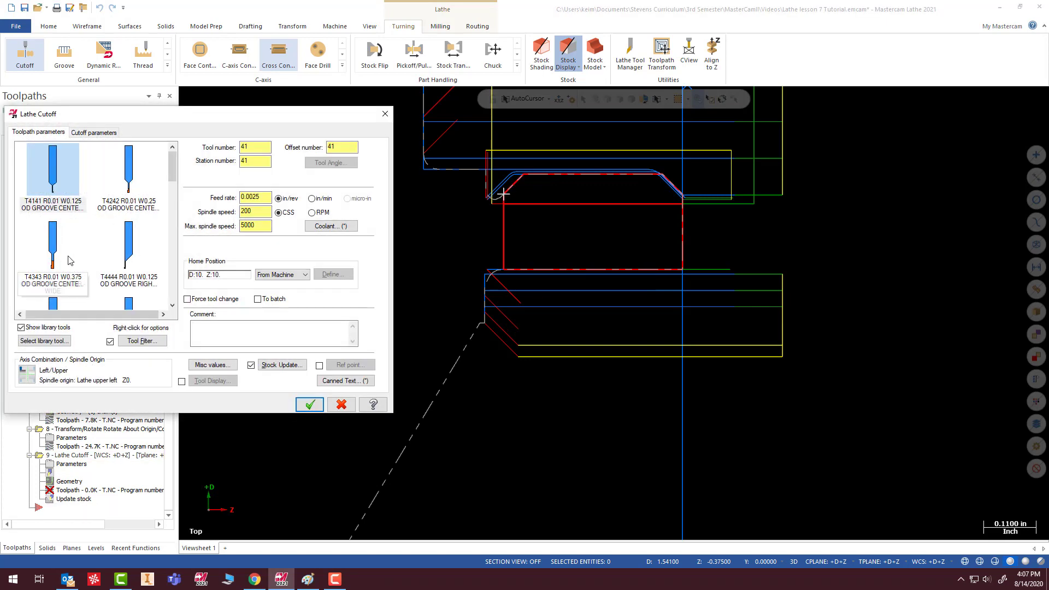
# - Choose the T4444 R0.01 W0.125 OD Groove Right - Narrow tool for the cutoff, move the dialog clear of the geometry, and switch to Paint
pyautogui.click(127, 249)
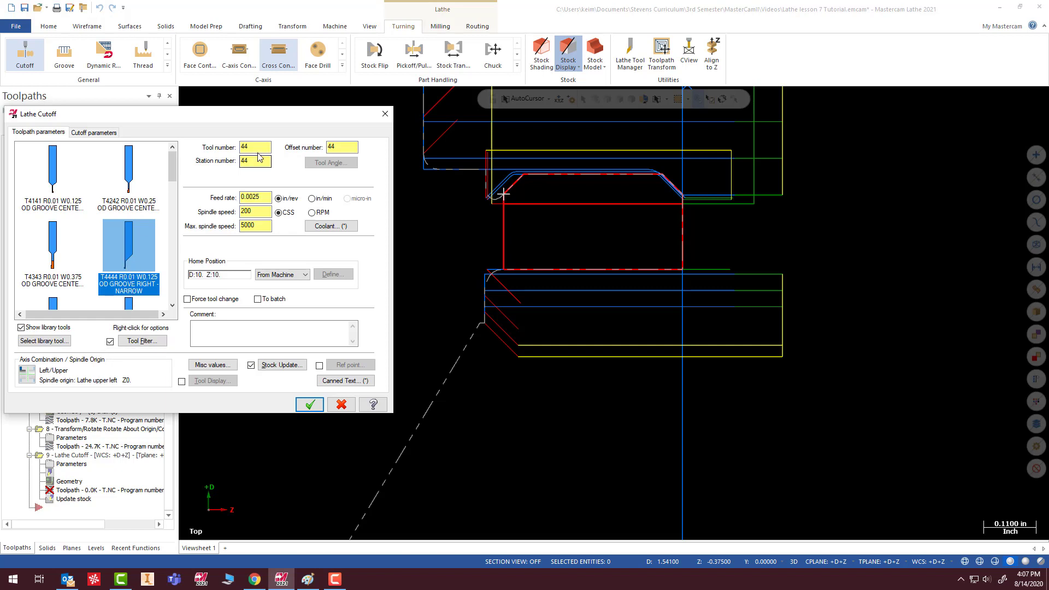
pyautogui.moveTo(273, 119); pyautogui.dragTo(317, 116)
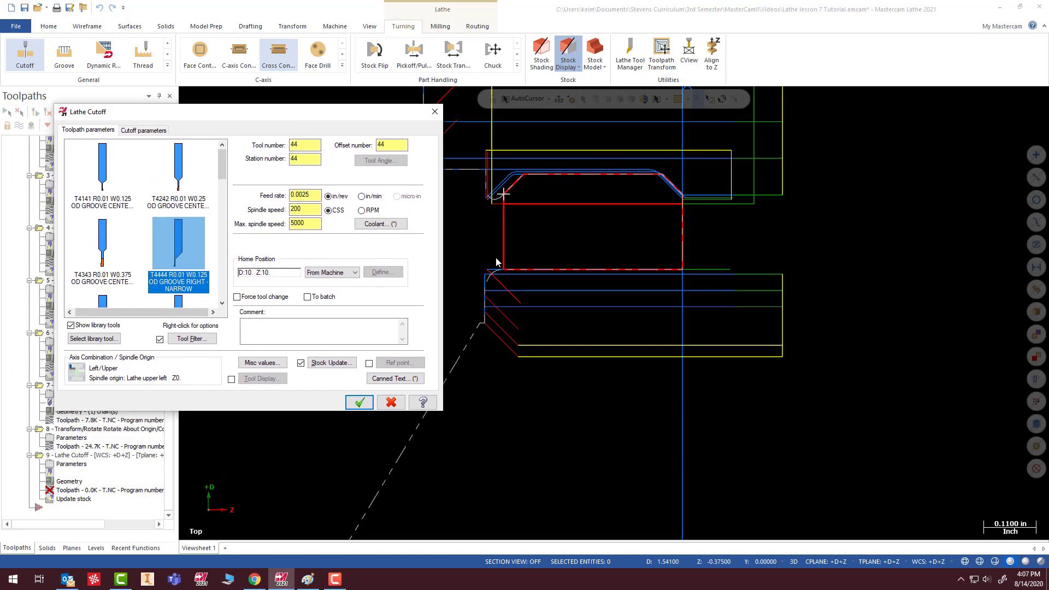
pyautogui.moveTo(398, 120); pyautogui.dragTo(309, 212)
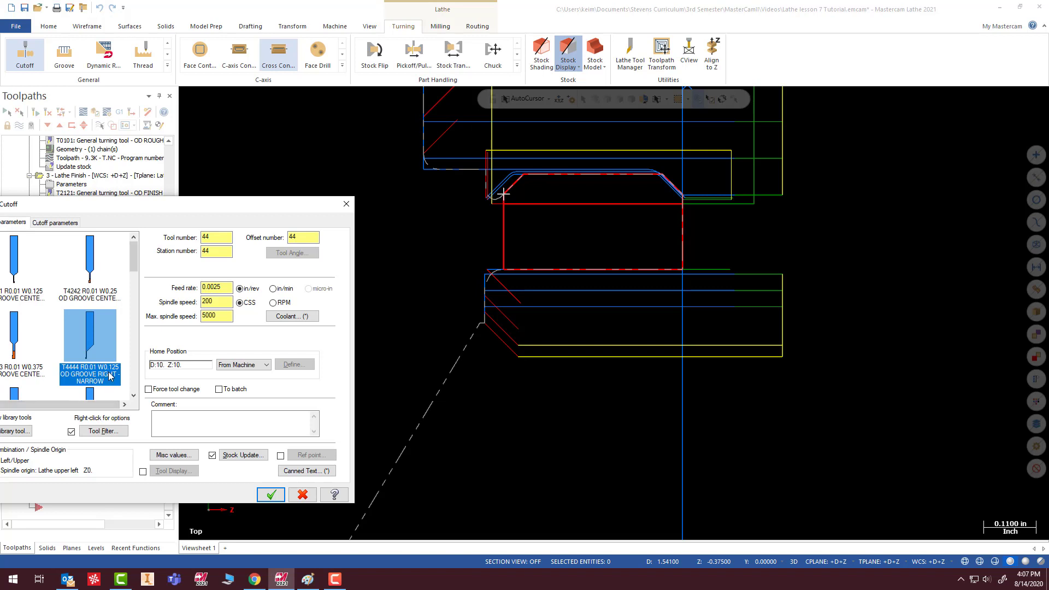
pyautogui.moveTo(110, 376)
pyautogui.hotkey('alt', 'Tab')
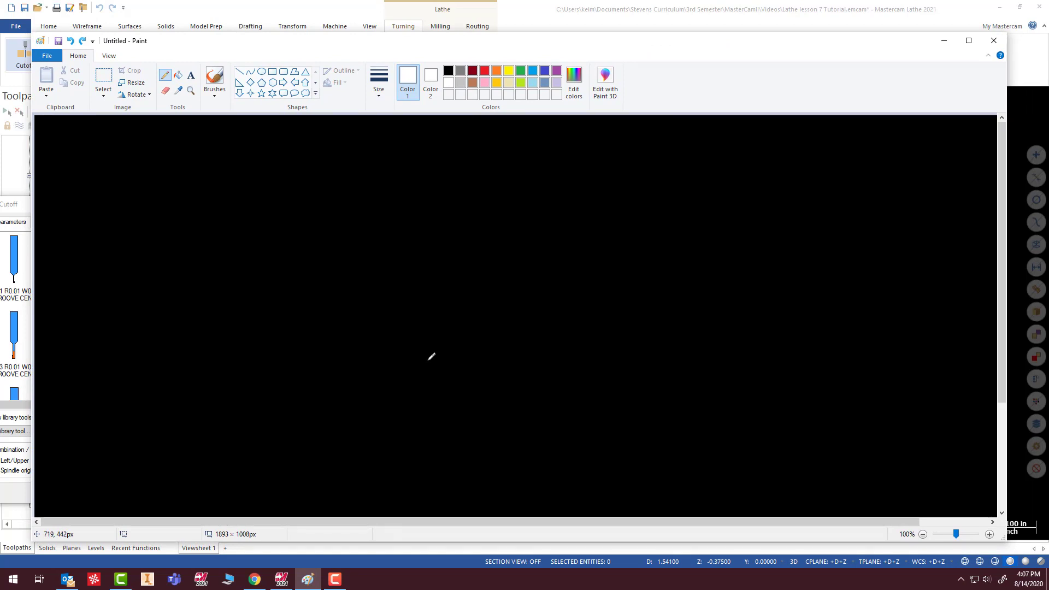
pyautogui.moveTo(449, 371)
pyautogui.mouseDown()
pyautogui.moveTo(461, 332)
pyautogui.moveTo(398, 329)
pyautogui.moveTo(391, 282)
pyautogui.mouseUp()
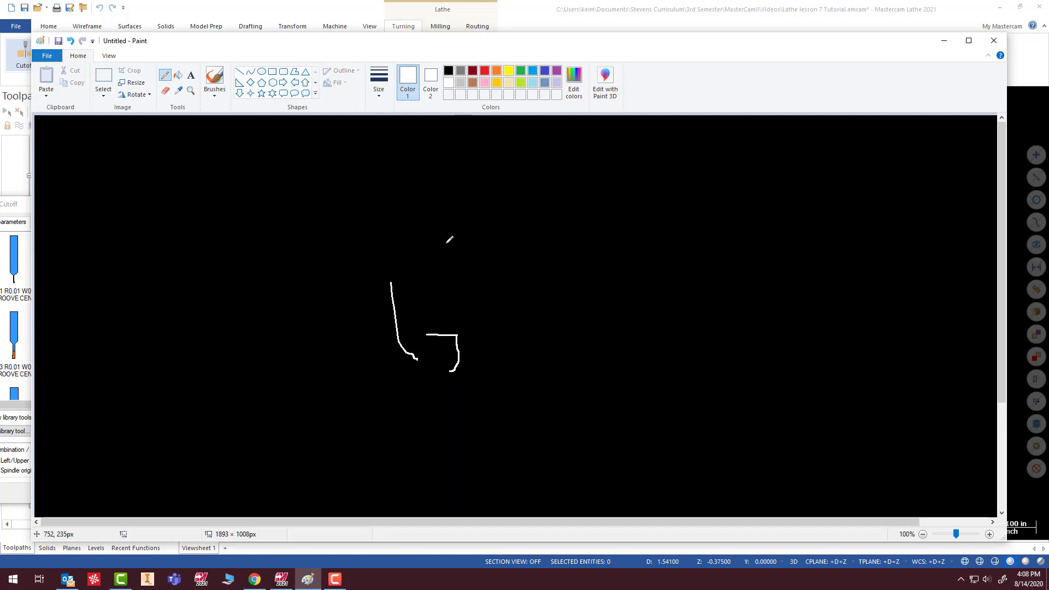
pyautogui.click(70, 43)
pyautogui.click(71, 45)
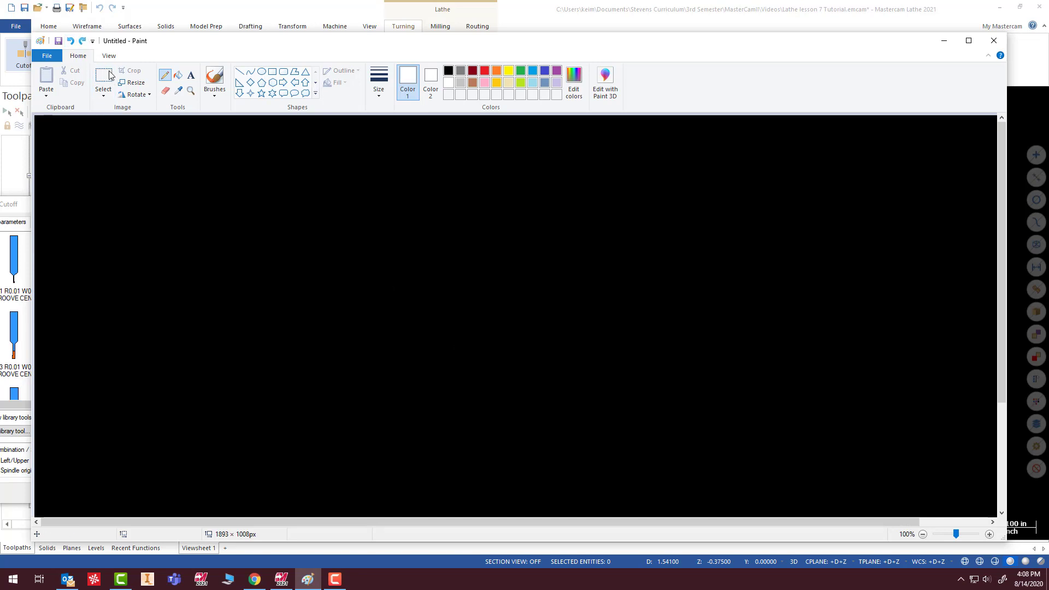
pyautogui.moveTo(476, 297); pyautogui.dragTo(562, 334)
pyautogui.click(70, 41)
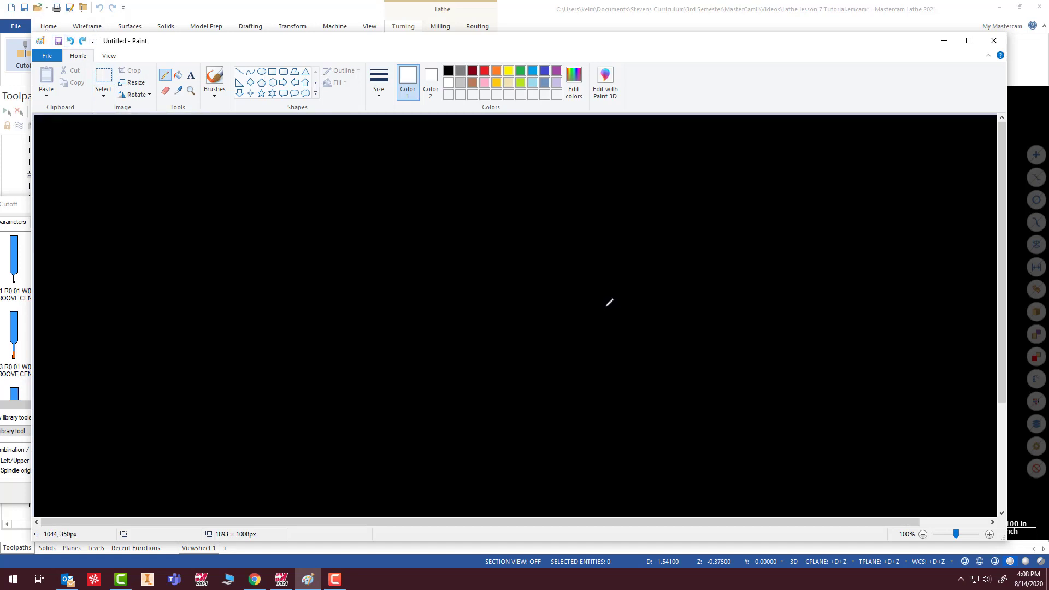
# - Sketch a small square part outline with a stepped stock profile behind it, plus a cutoff tool with a downward arrow above the step
pyautogui.moveTo(609, 316)
pyautogui.mouseDown()
pyautogui.moveTo(612, 286)
pyautogui.moveTo(578, 290)
pyautogui.moveTo(578, 315)
pyautogui.mouseUp()
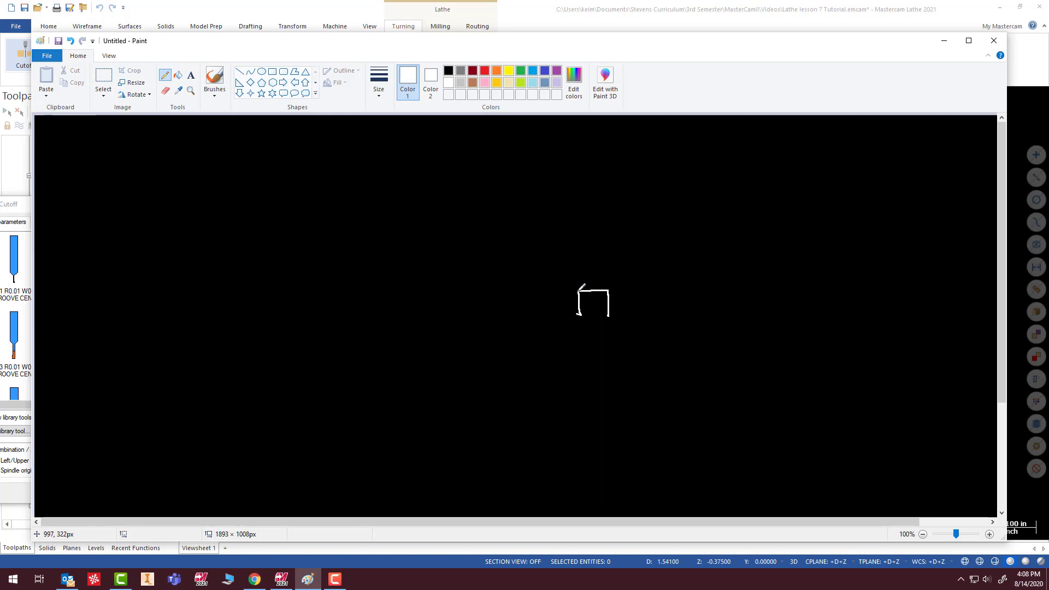
pyautogui.moveTo(585, 290)
pyautogui.mouseDown()
pyautogui.moveTo(541, 290)
pyautogui.moveTo(546, 259)
pyautogui.moveTo(485, 257)
pyautogui.mouseUp()
pyautogui.moveTo(540, 234)
pyautogui.mouseDown()
pyautogui.moveTo(537, 250)
pyautogui.moveTo(571, 256)
pyautogui.moveTo(572, 230)
pyautogui.moveTo(544, 227)
pyautogui.mouseUp()
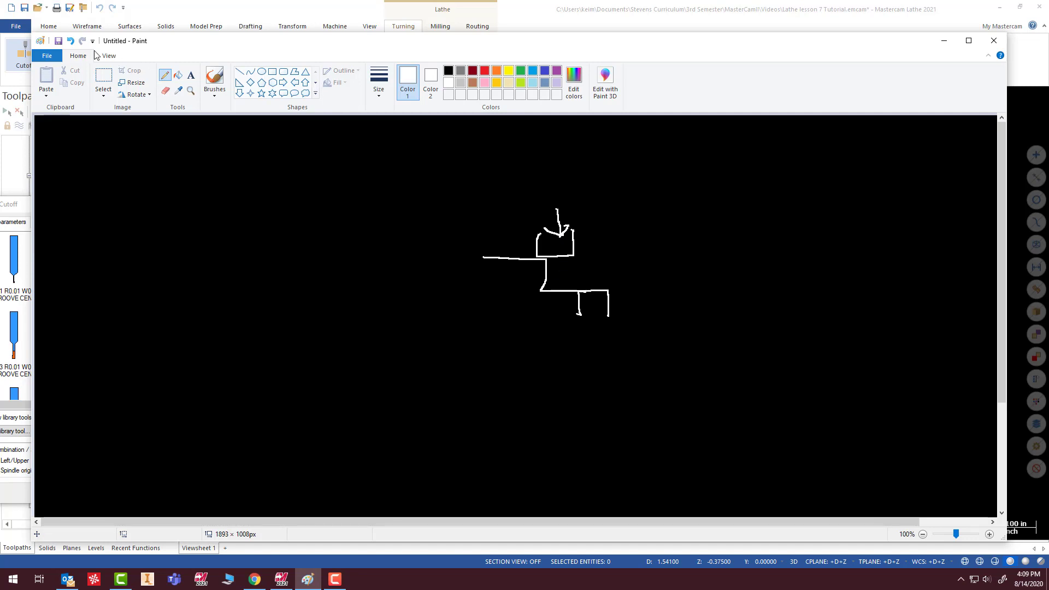
# - Undo the stepped profile and tool sketch, and redraw a wider step with the tool fitting between the shoulder and the part
pyautogui.click(70, 41)
pyautogui.click(70, 41)
pyautogui.click(69, 41)
pyautogui.click(69, 41)
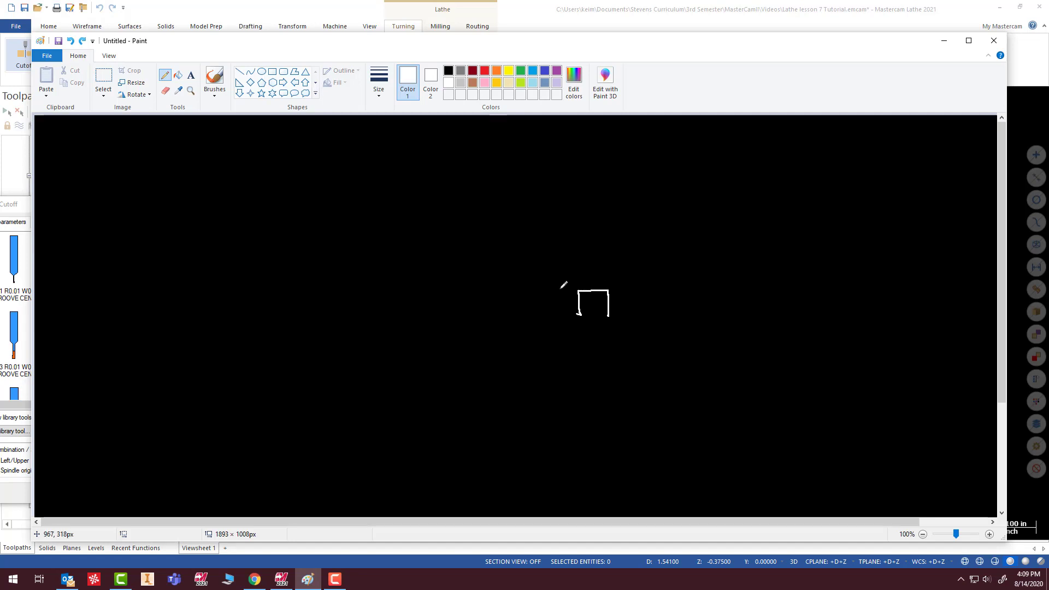
pyautogui.moveTo(579, 291)
pyautogui.mouseDown()
pyautogui.moveTo(528, 290)
pyautogui.moveTo(522, 251)
pyautogui.moveTo(464, 251)
pyautogui.mouseUp()
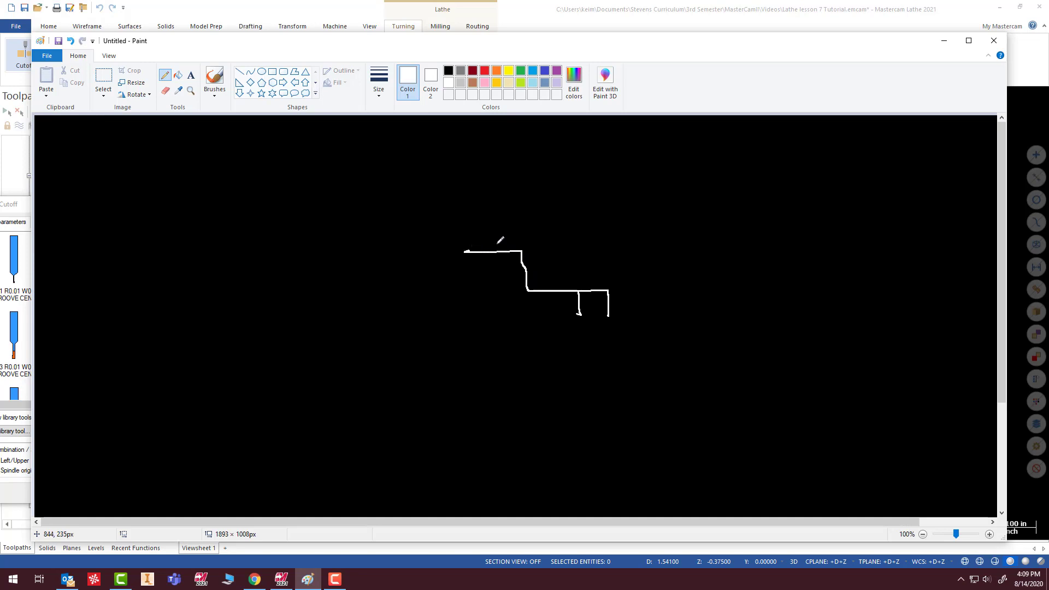
pyautogui.moveTo(544, 246)
pyautogui.mouseDown()
pyautogui.moveTo(550, 291)
pyautogui.moveTo(571, 289)
pyautogui.moveTo(572, 238)
pyautogui.mouseUp()
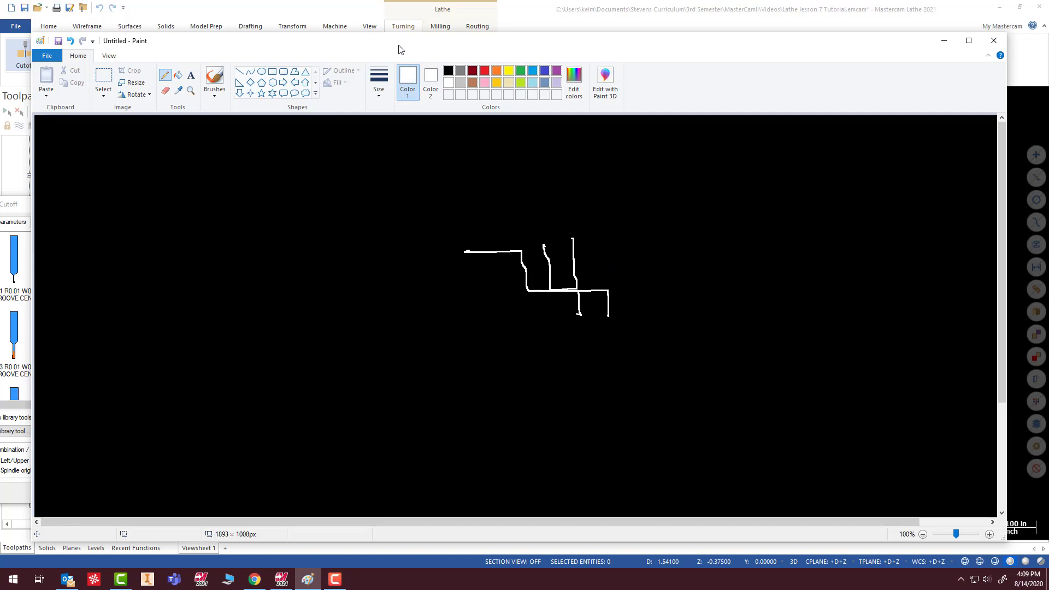
# - Return to Mastercam's Lathe Cutoff settings and have the 0.1 entry amount and the 0.1 incremental retract radius measured from stock
pyautogui.moveTo(402, 49); pyautogui.dragTo(1048, 39)
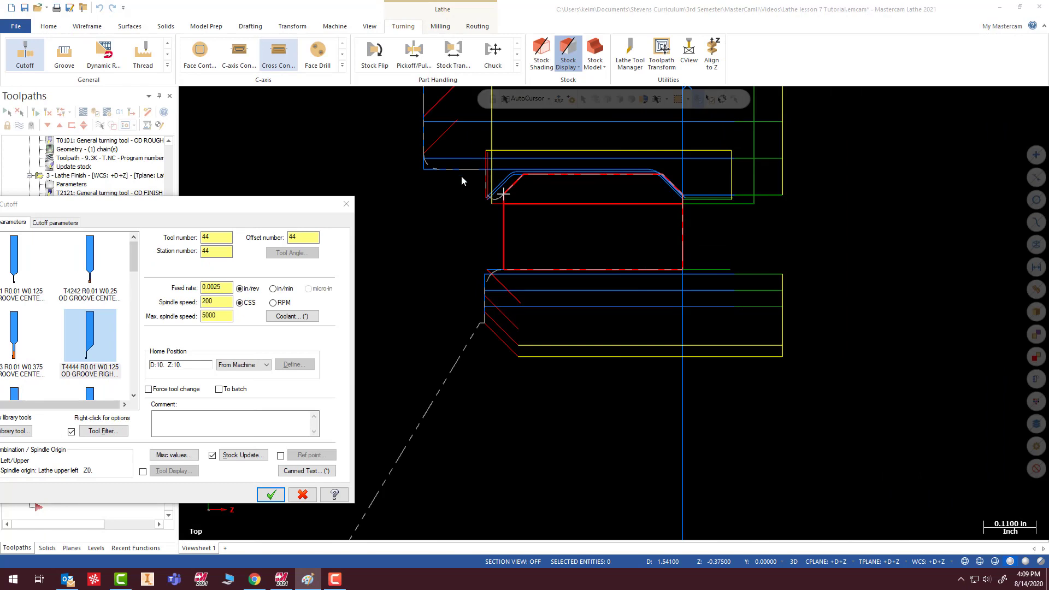
pyautogui.click(268, 212)
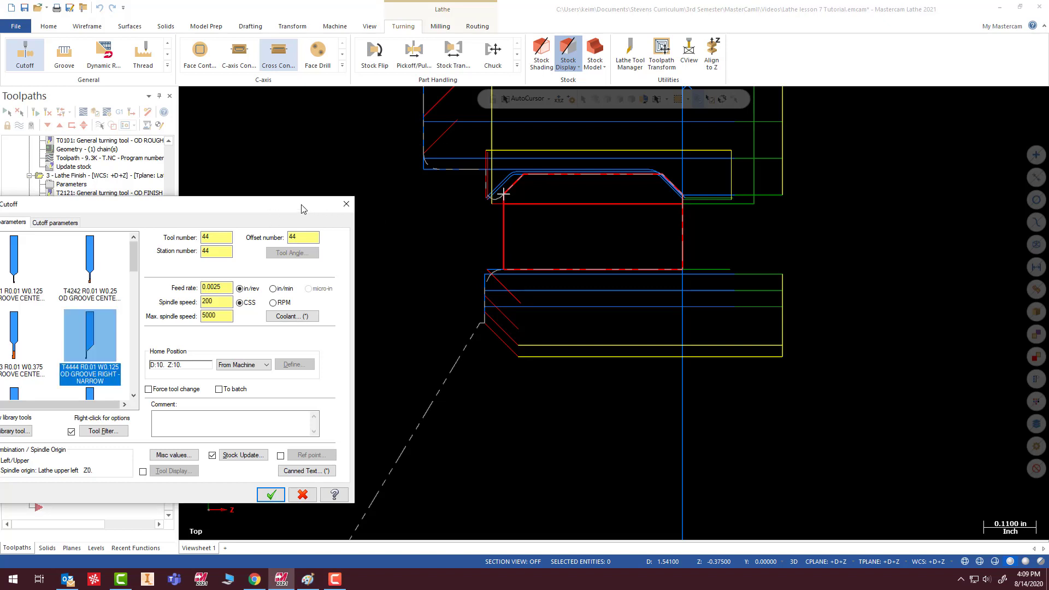
pyautogui.moveTo(308, 208); pyautogui.dragTo(543, 252)
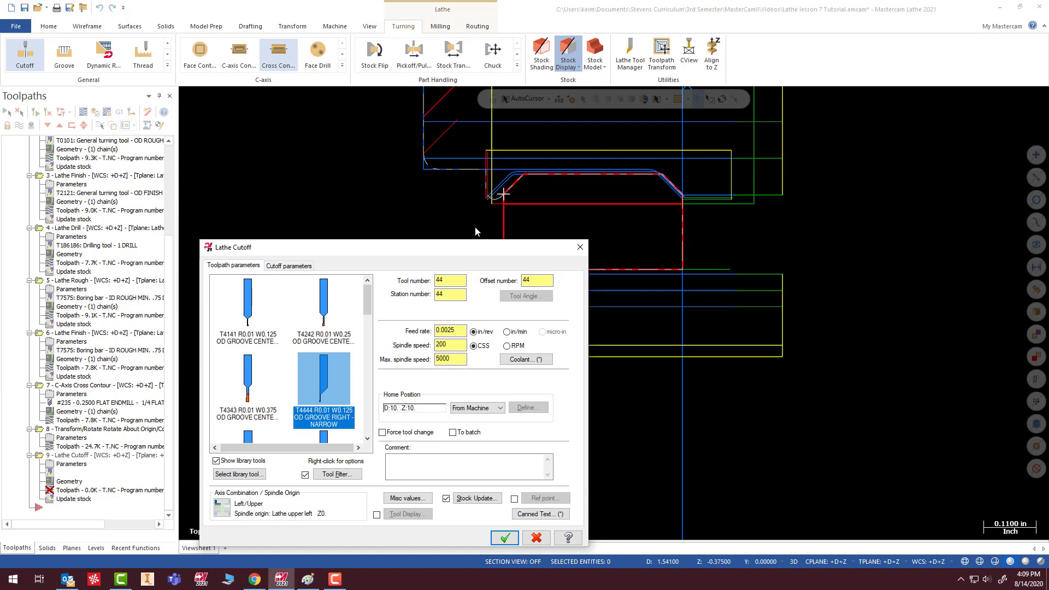
pyautogui.moveTo(446, 252); pyautogui.dragTo(471, 191)
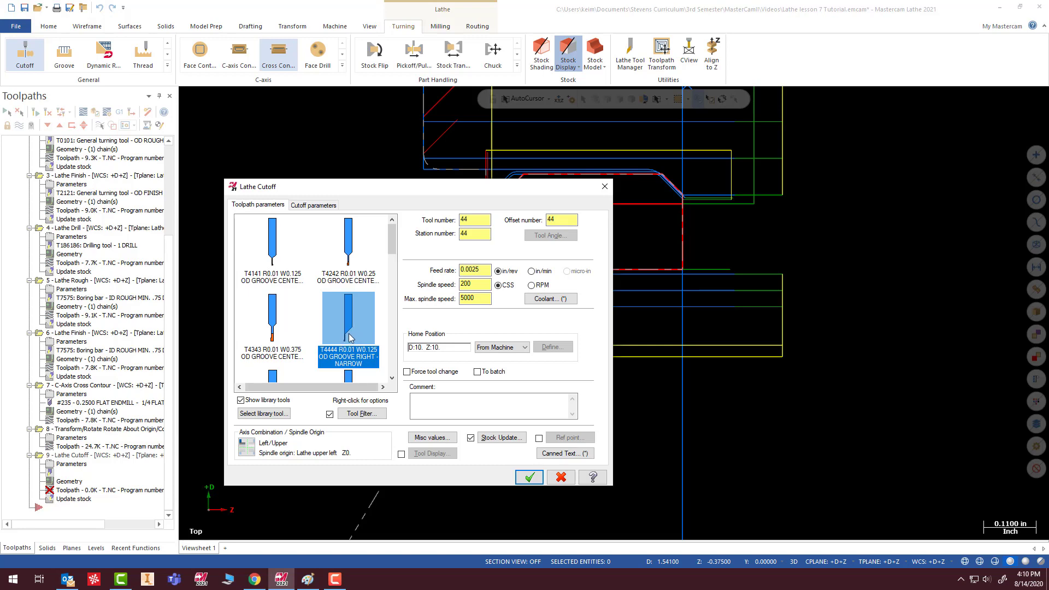
pyautogui.click(313, 205)
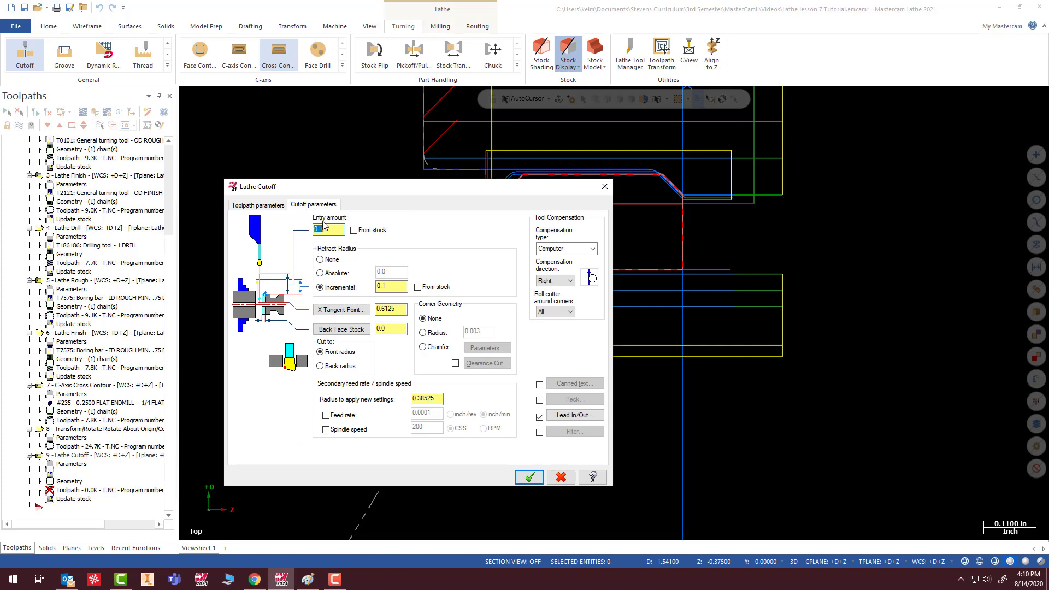
pyautogui.click(354, 230)
pyautogui.click(417, 288)
# - Set the cutoff's X tangent point to 0.45795 by picking a point just below the back face of the bored stock
pyautogui.moveTo(498, 189); pyautogui.dragTo(296, 166)
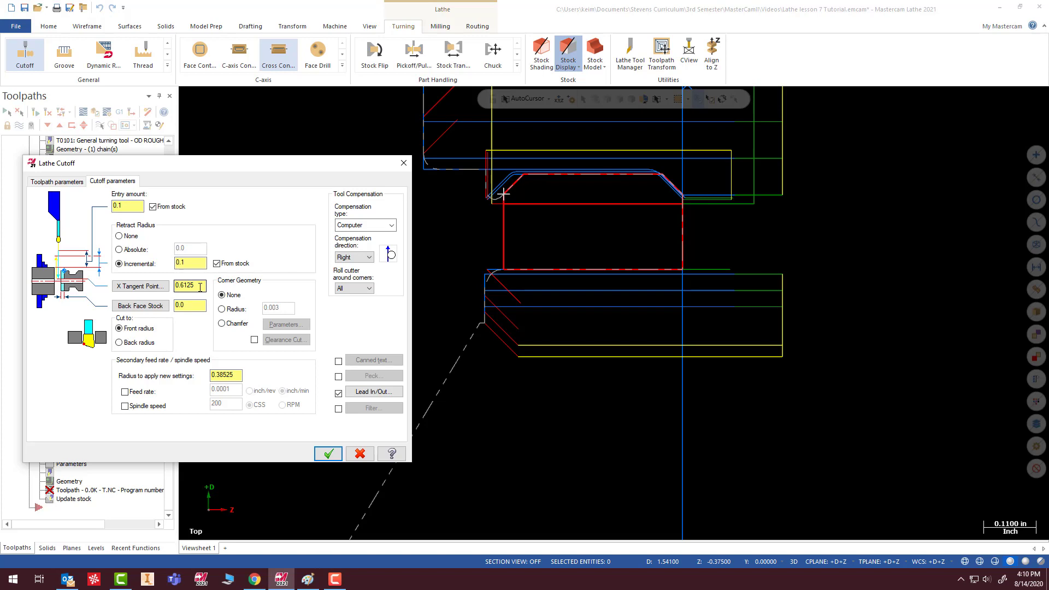
pyautogui.moveTo(200, 287); pyautogui.dragTo(170, 289)
pyautogui.click(152, 287)
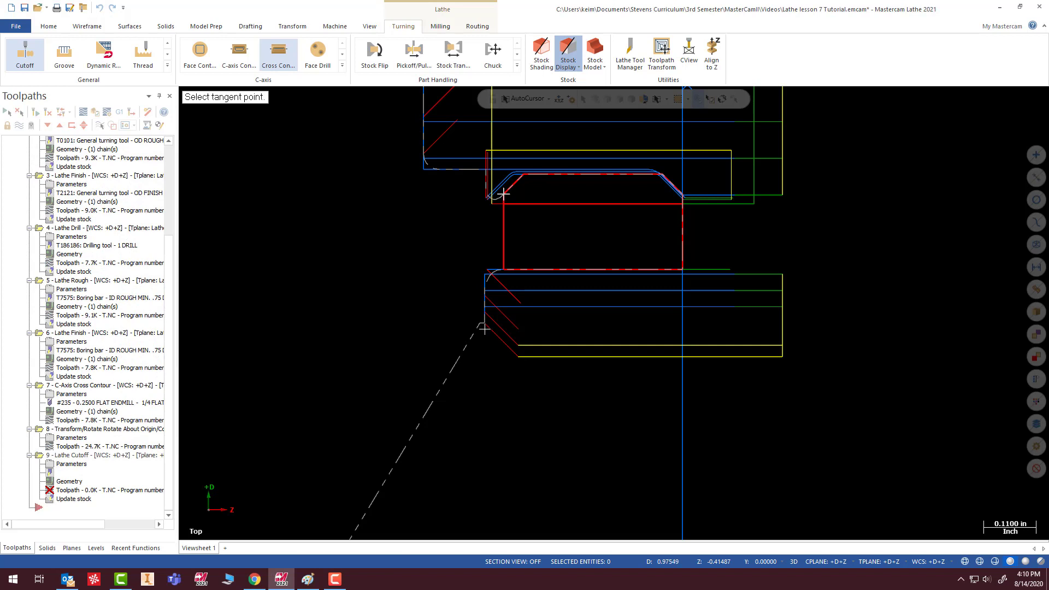
pyautogui.click(484, 343)
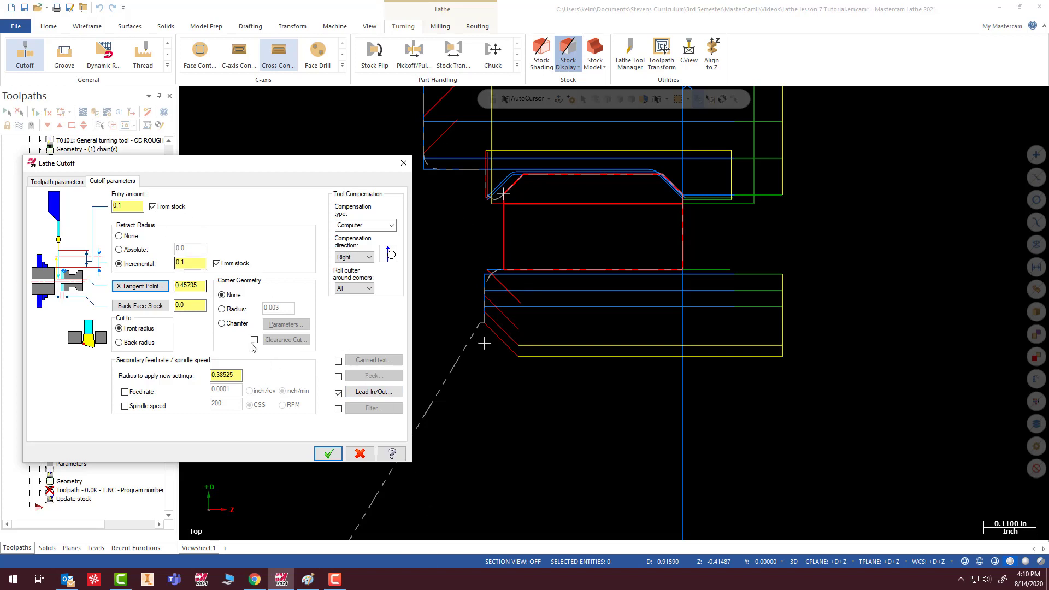
# - Set the cutoff operation's stock update to keep both pieces and generate the cutoff toolpath
pyautogui.click(75, 184)
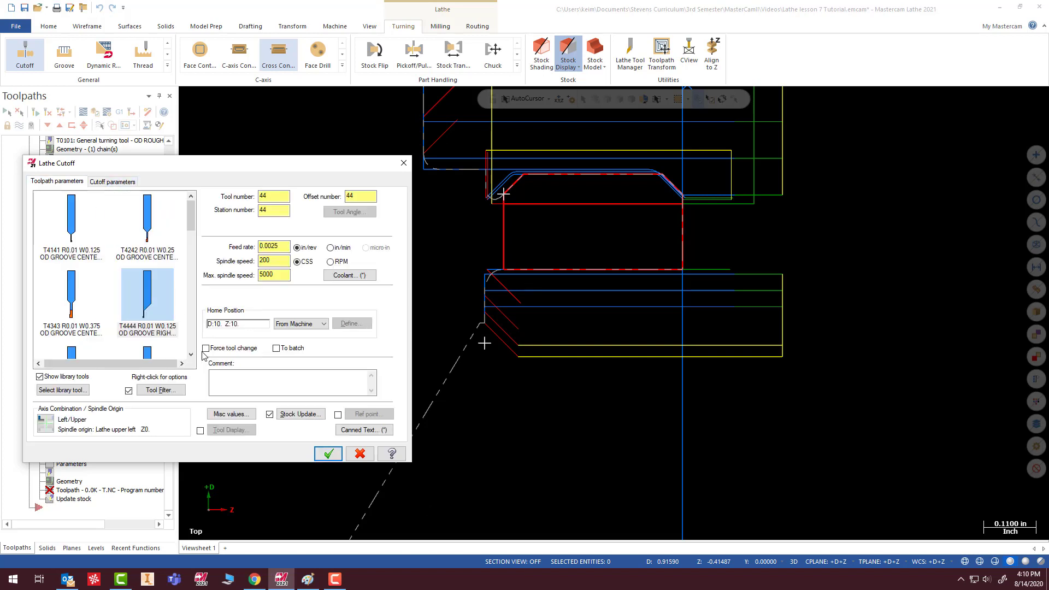
pyautogui.click(300, 414)
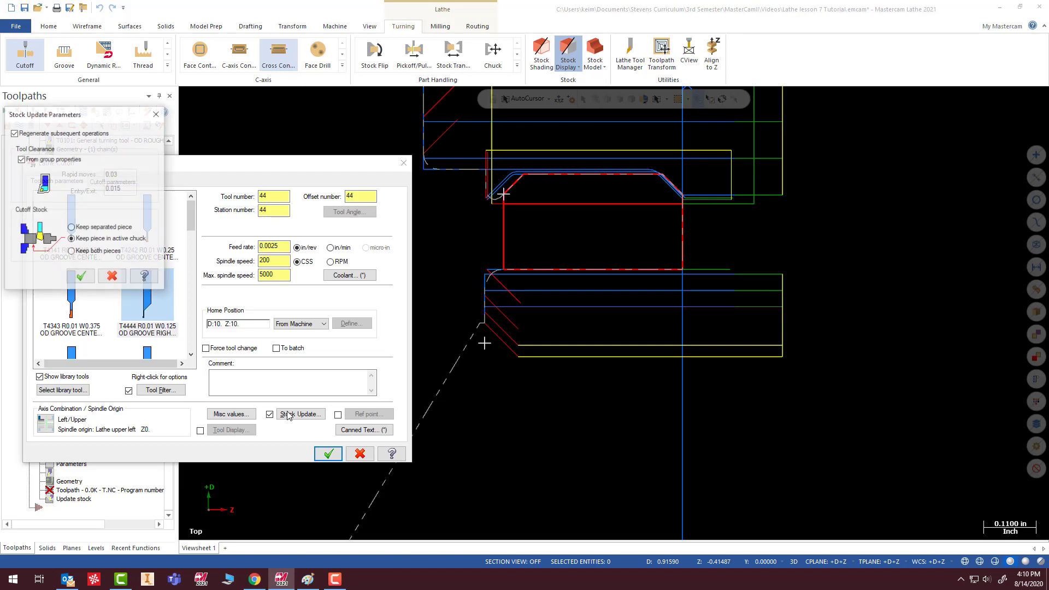
pyautogui.click(89, 251)
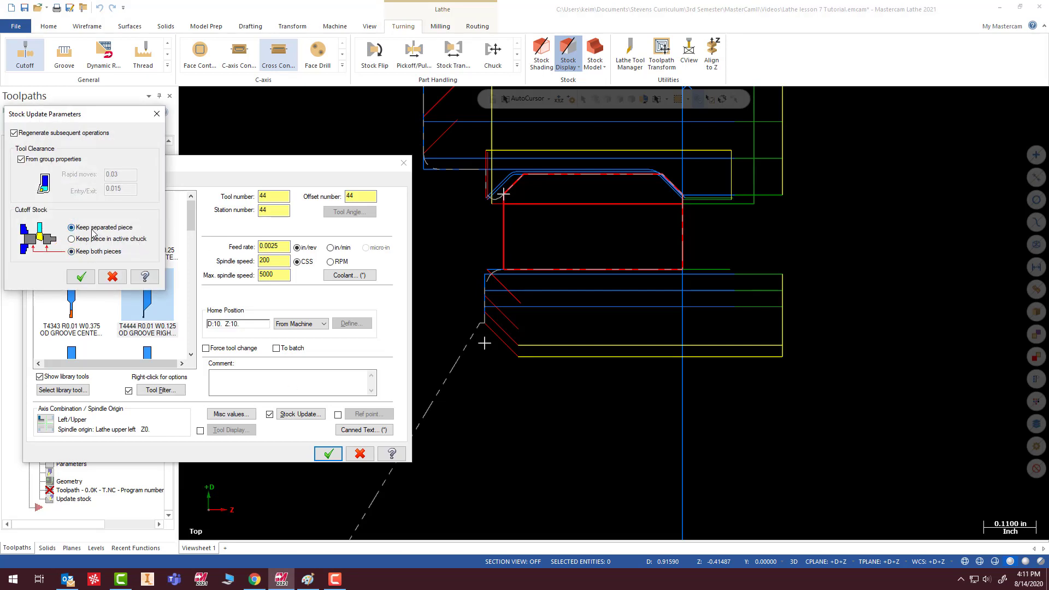
pyautogui.click(91, 229)
pyautogui.click(92, 249)
pyautogui.click(92, 229)
pyautogui.click(87, 251)
pyautogui.click(81, 277)
pyautogui.click(327, 454)
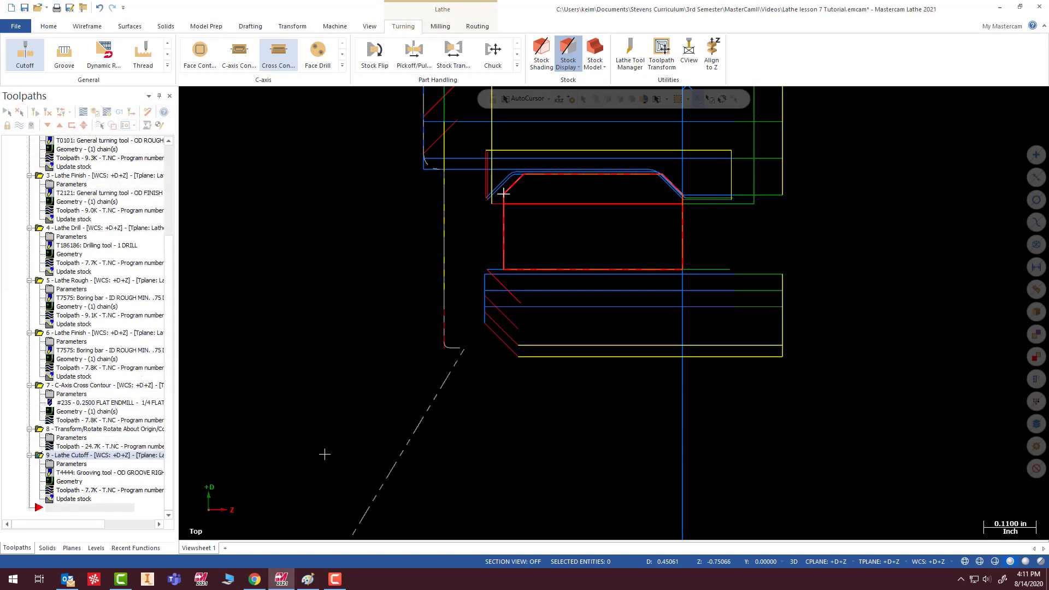
# - Change the cutoff's stock update to keep the piece in the active chuck and regenerate all operations
pyautogui.click(71, 464)
pyautogui.click(299, 413)
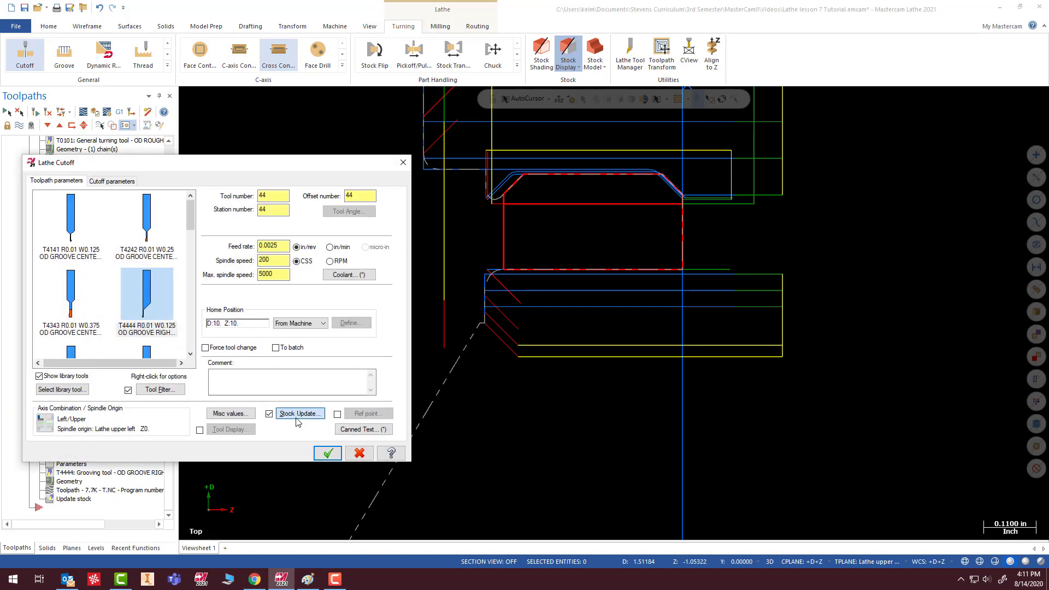
pyautogui.click(78, 241)
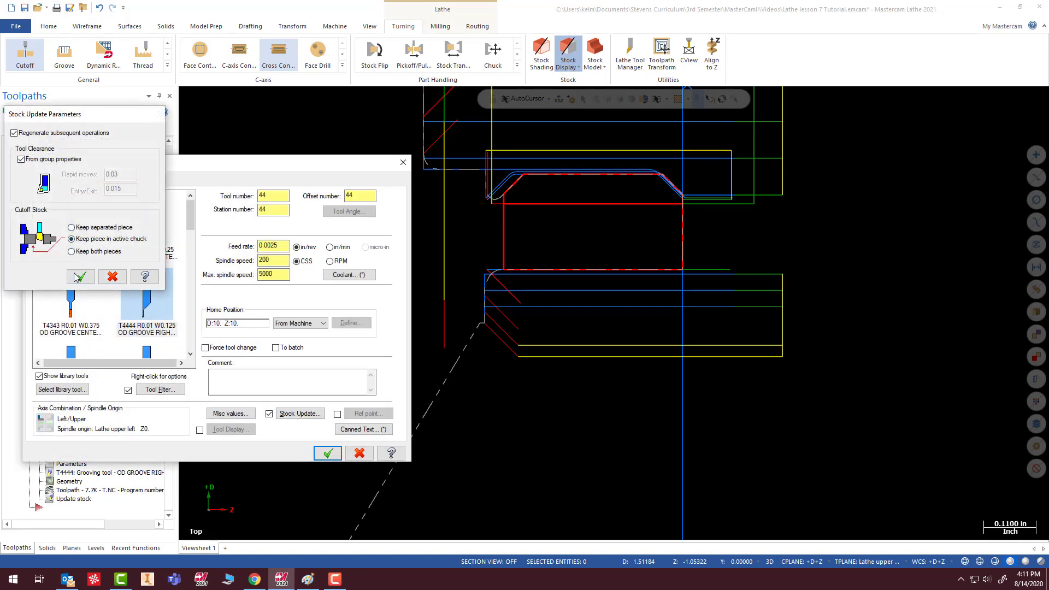
pyautogui.click(81, 277)
pyautogui.click(327, 452)
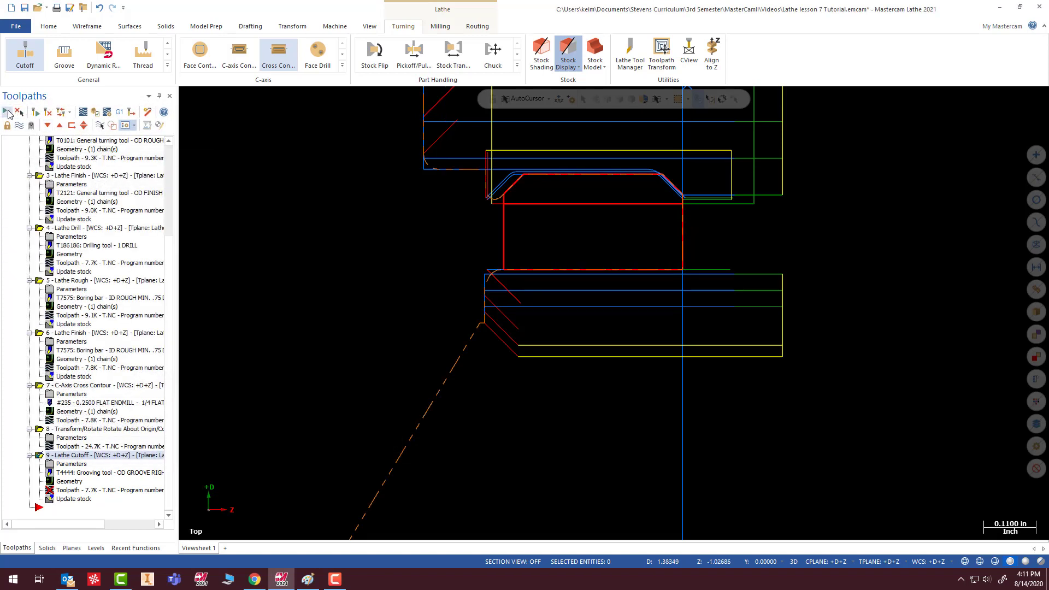
pyautogui.click(36, 113)
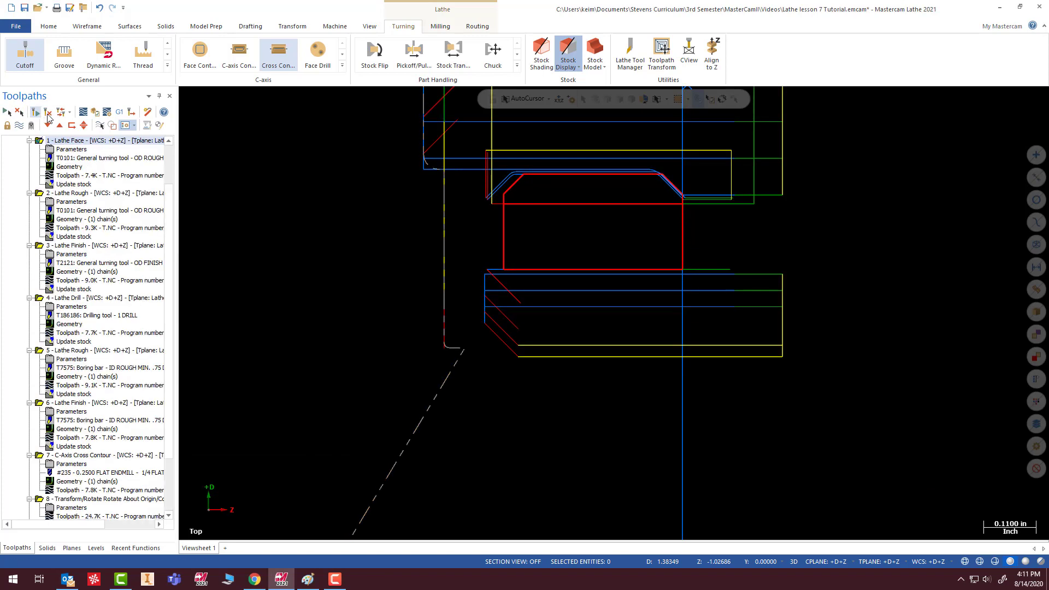
# - Verify all operations in the simulator, examine the stock remaining in the chuck after the cutoff, and close the simulator
pyautogui.click(95, 113)
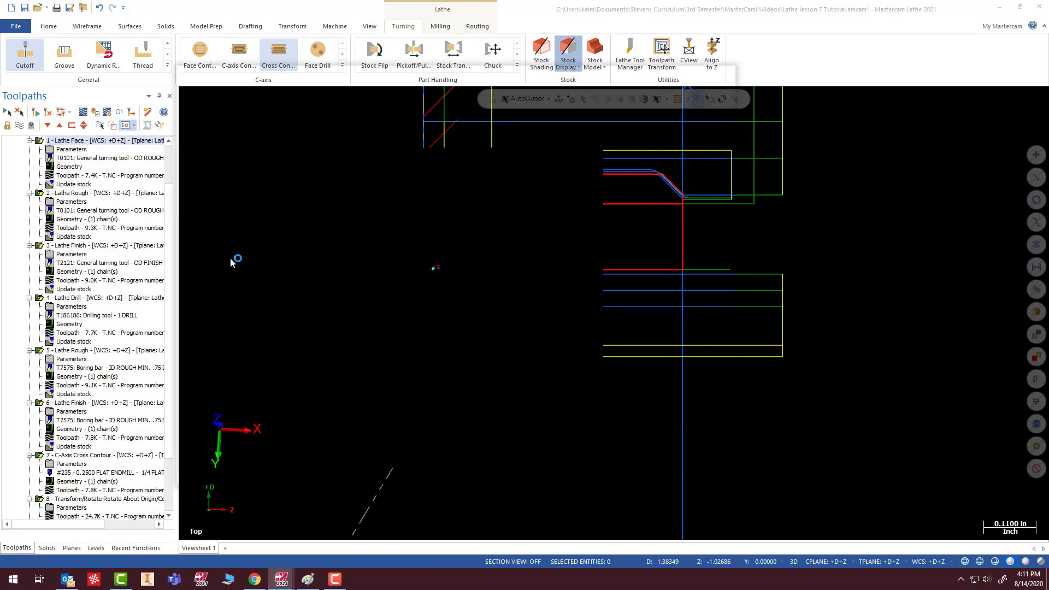
pyautogui.click(380, 425)
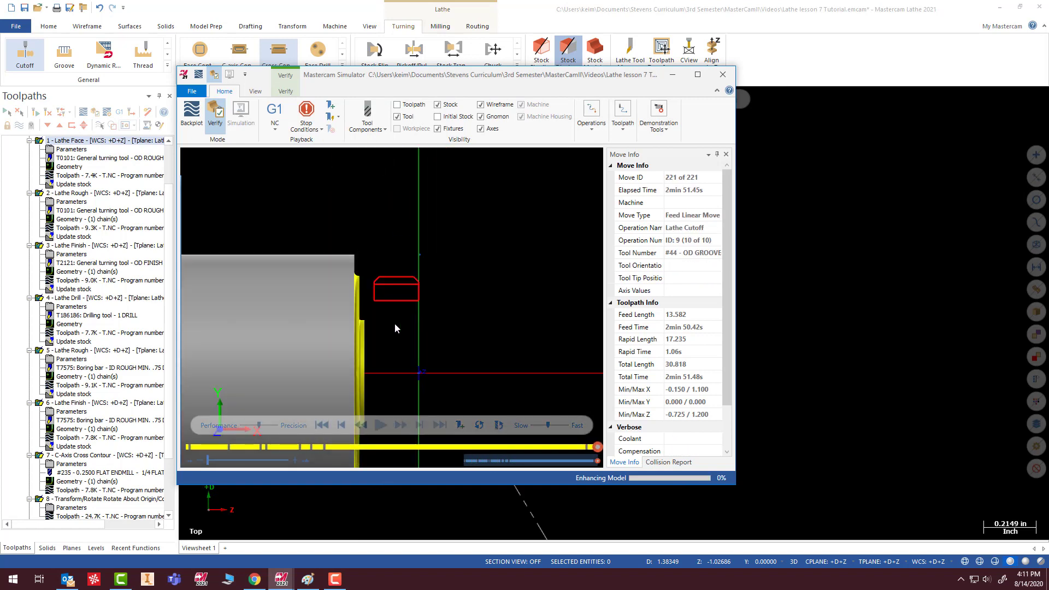
pyautogui.scroll(3, 398, 339)
pyautogui.scroll(-2, 298, 188)
pyautogui.scroll(-2, 286, 161)
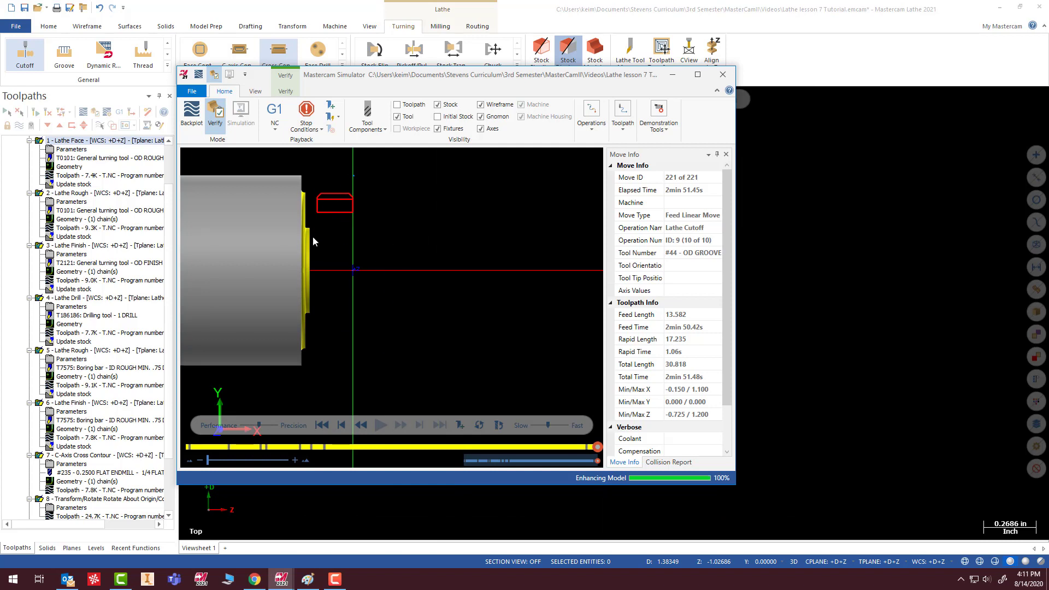
pyautogui.scroll(1, 313, 239)
pyautogui.click(722, 76)
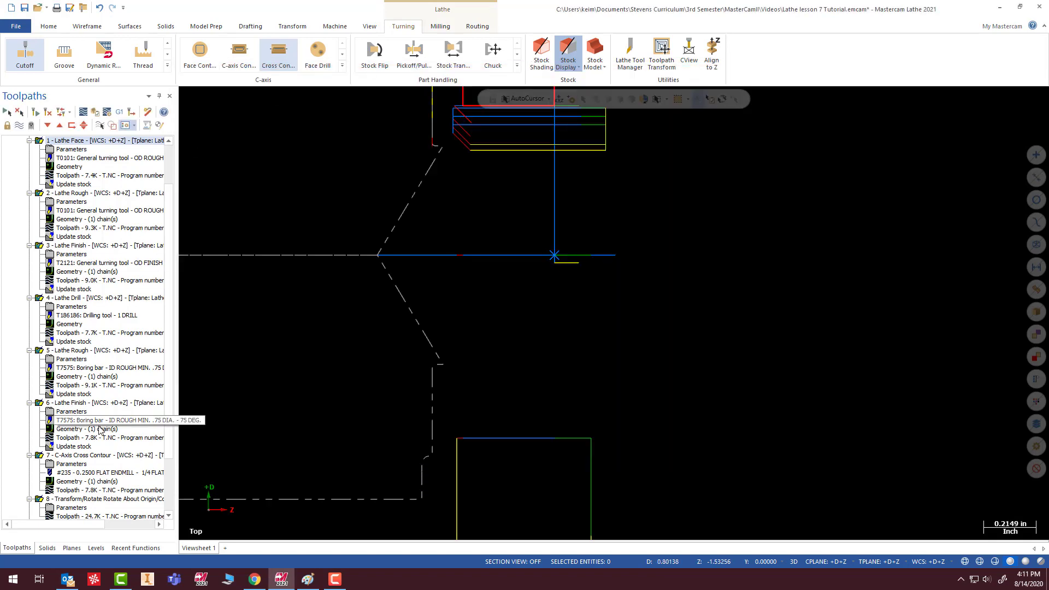
# - Set the Lathe Cutoff's stock update back to keep both pieces and regenerate all operations
pyautogui.scroll(-3, 154, 347)
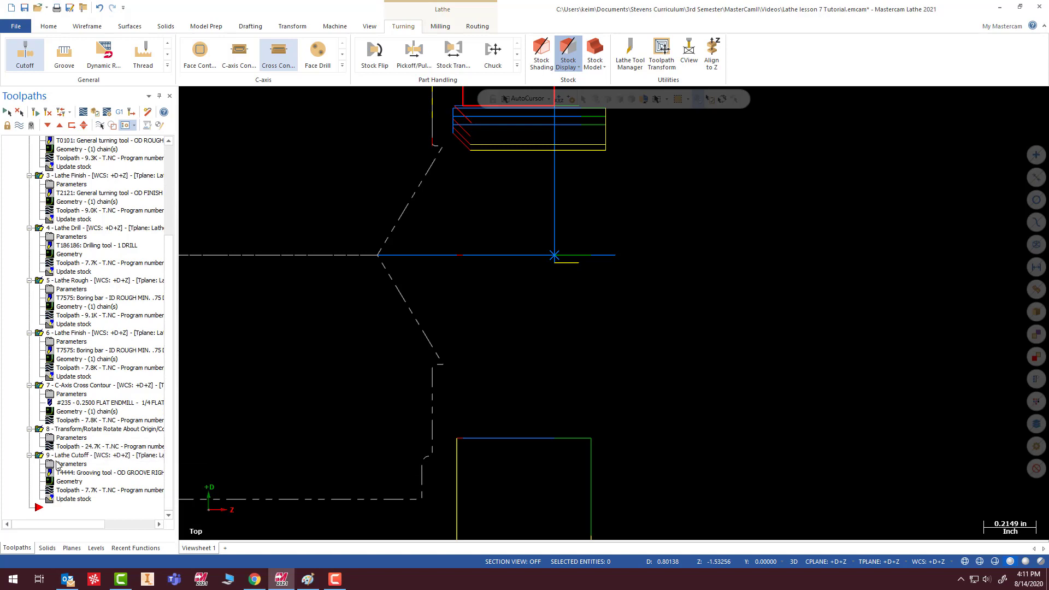
pyautogui.click(70, 464)
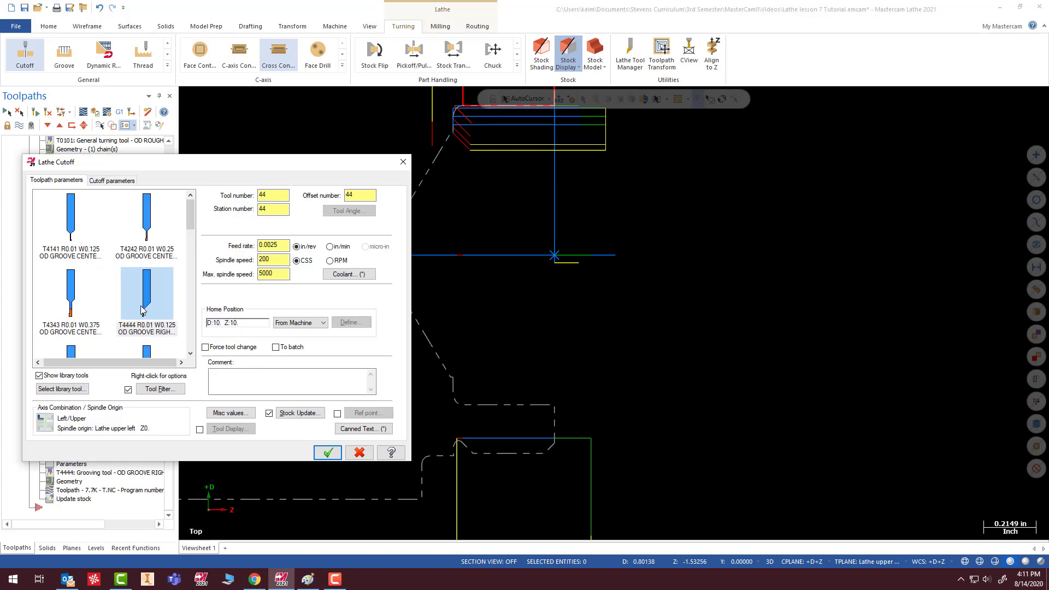
pyautogui.click(288, 414)
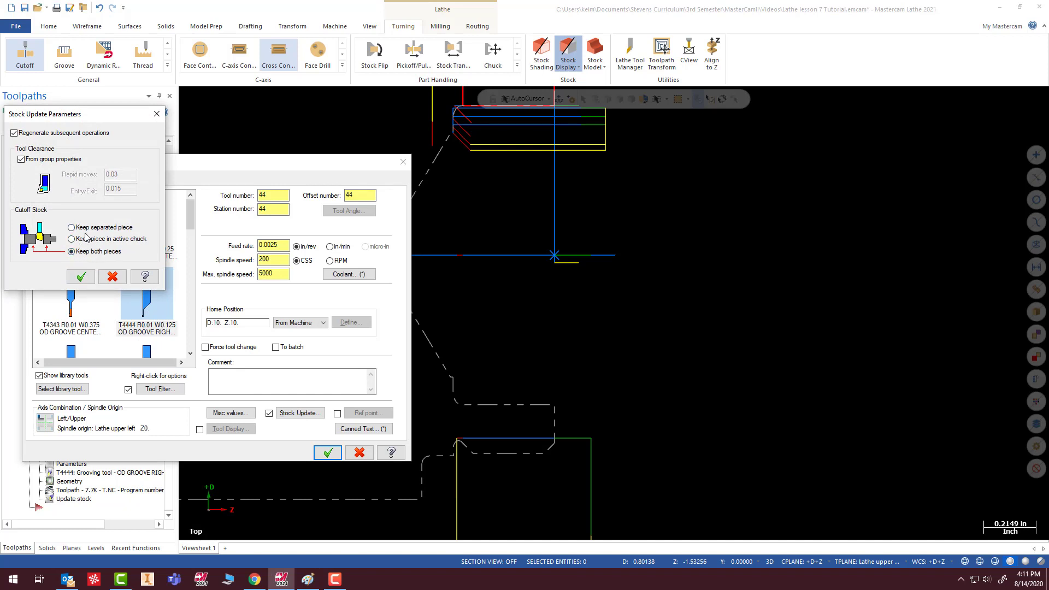
pyautogui.click(81, 277)
pyautogui.click(326, 453)
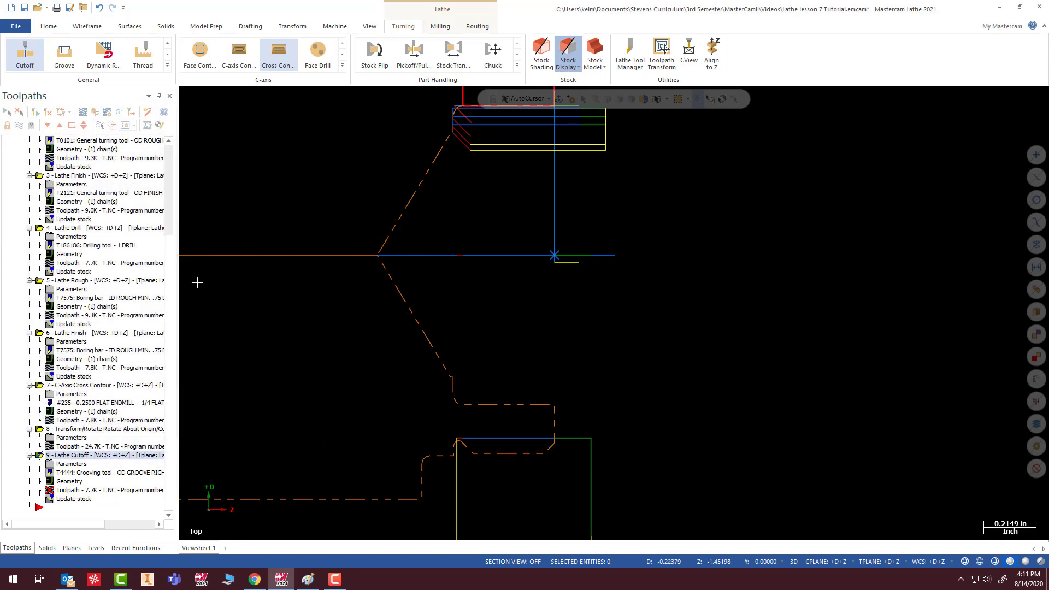
pyautogui.click(31, 113)
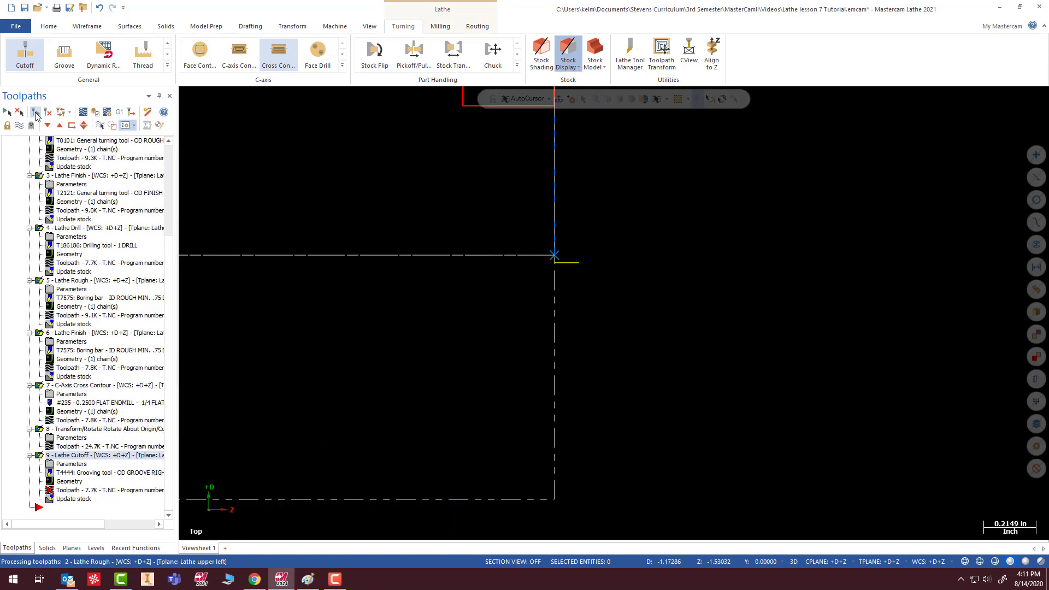
# - Try to verify all operations again, close the simulator, and examine the separated ring and bar stock boundaries
pyautogui.click(93, 113)
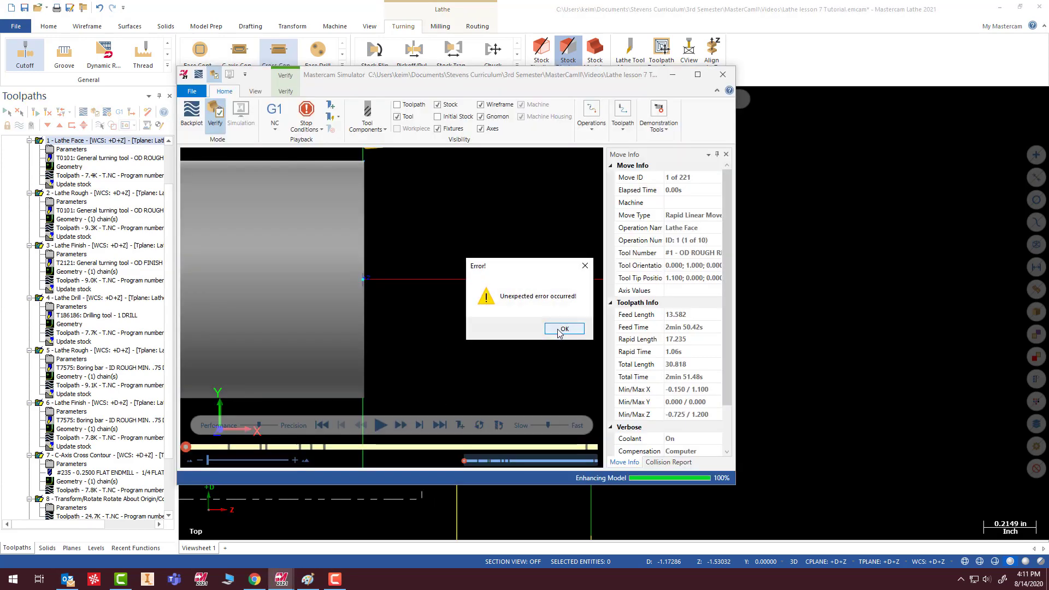
pyautogui.click(563, 328)
pyautogui.click(723, 74)
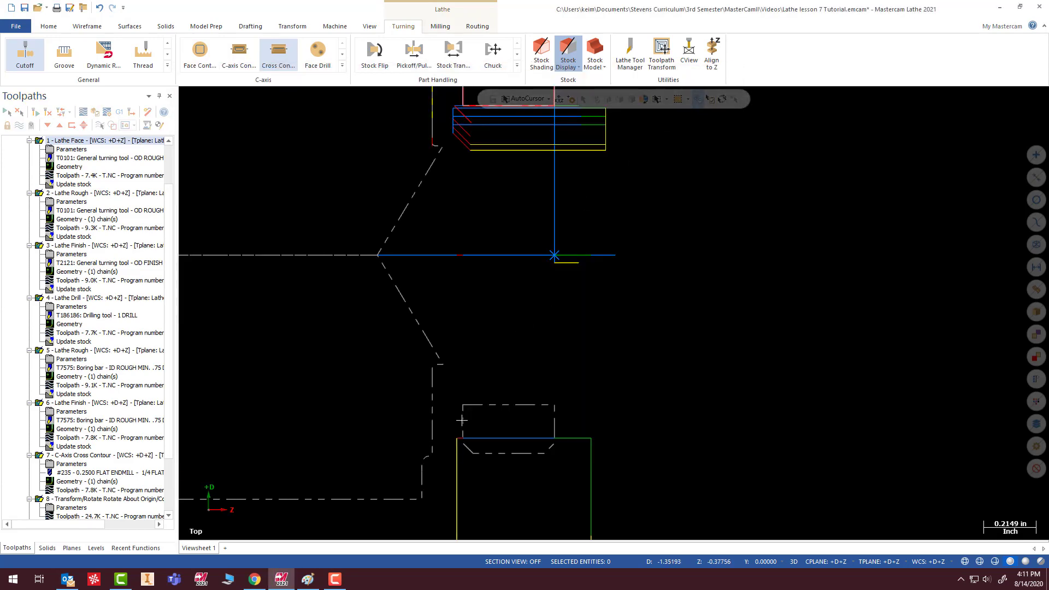
pyautogui.scroll(-2, 448, 397)
pyautogui.moveTo(170, 319); pyautogui.dragTo(170, 439)
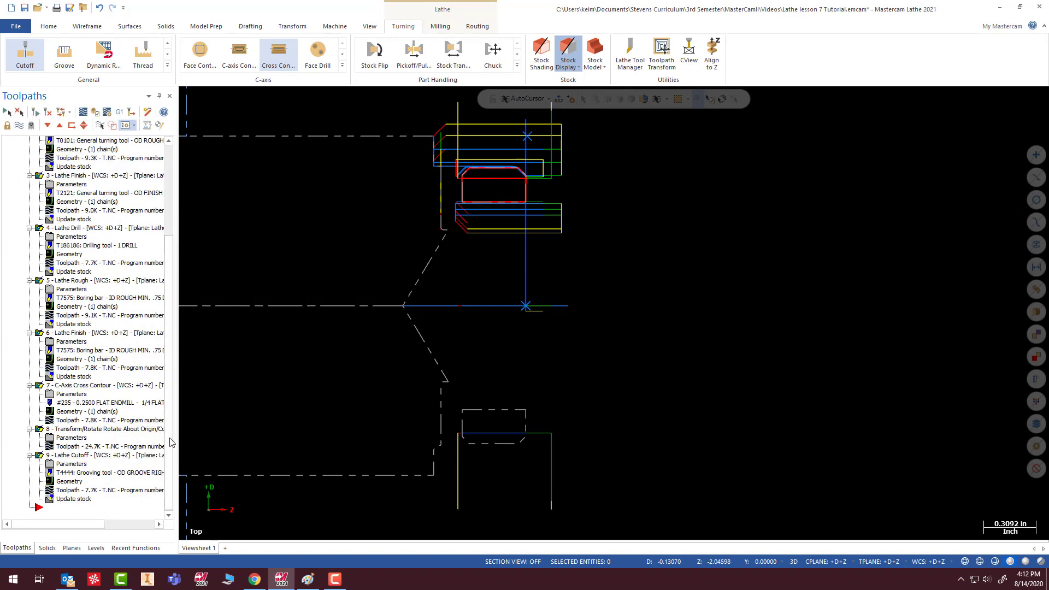
# - Verify all operations in the simulator and examine the ring's outer profile and the cutoff gap from the side and at an angle
pyautogui.click(96, 112)
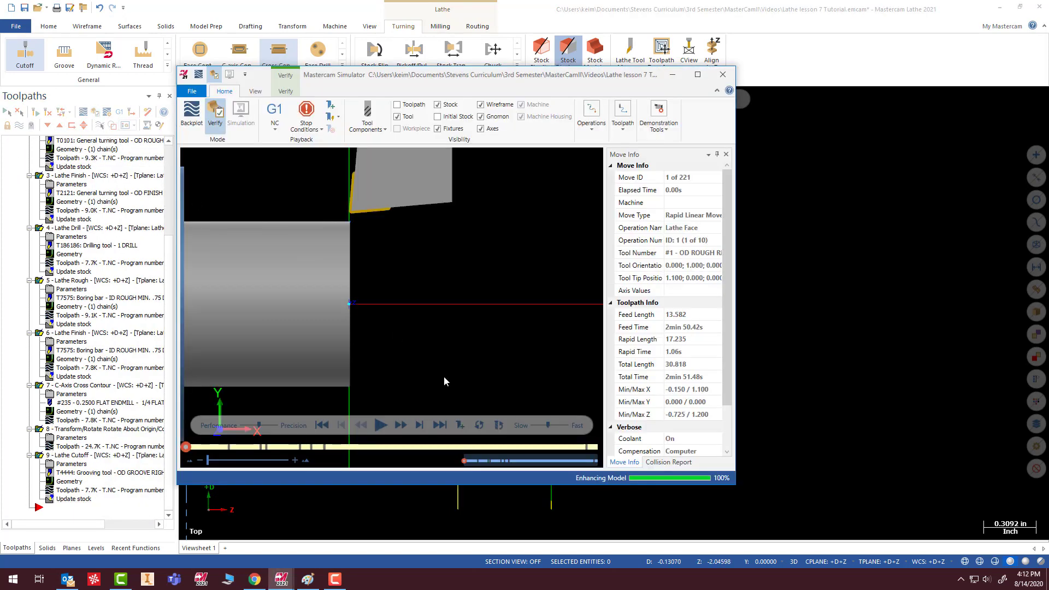
pyautogui.click(381, 425)
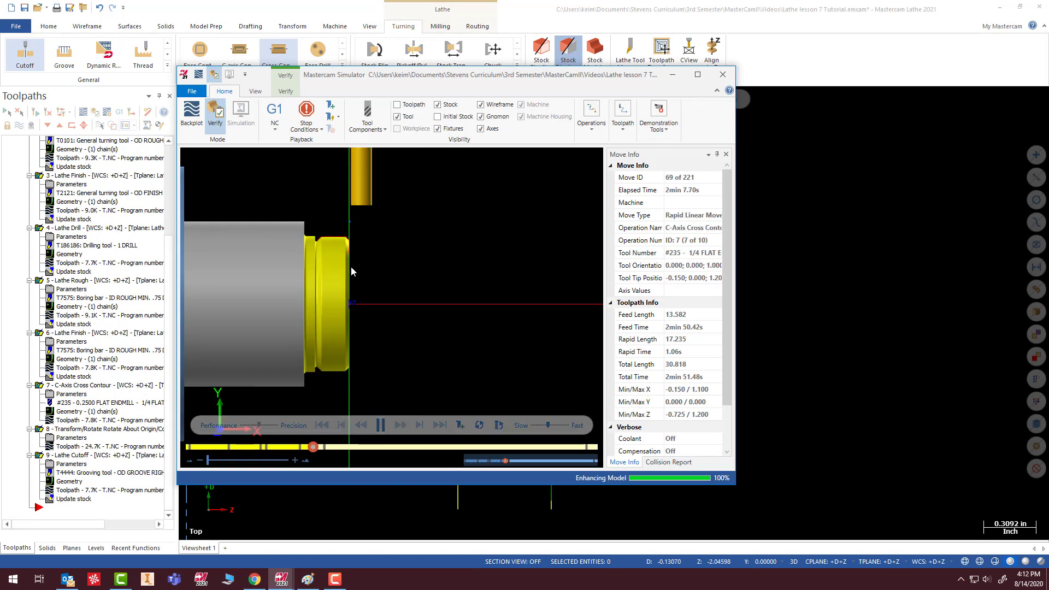
pyautogui.scroll(5, 309, 249)
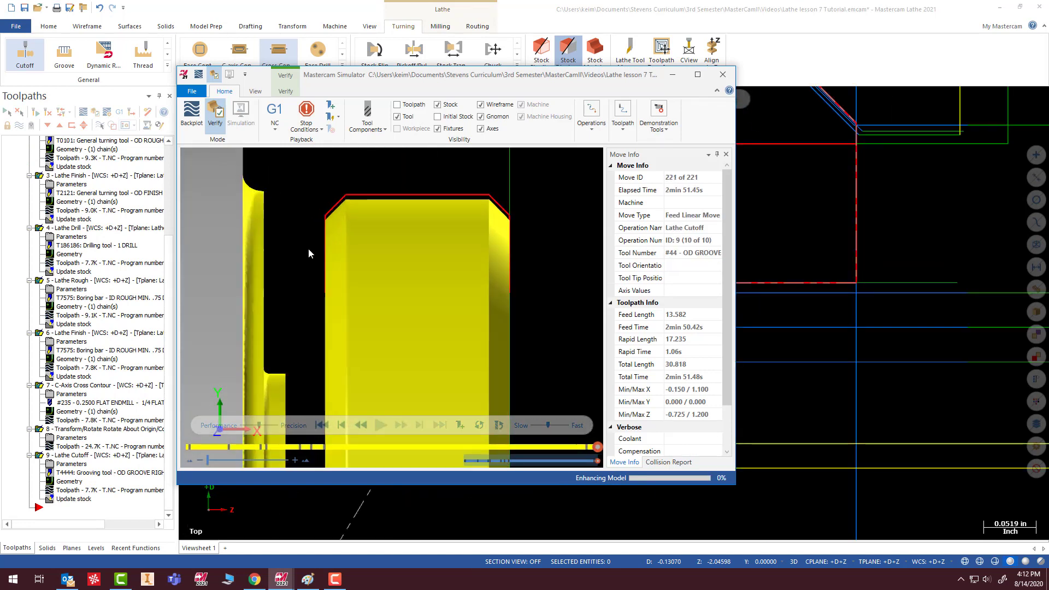
pyautogui.scroll(-3, 277, 262)
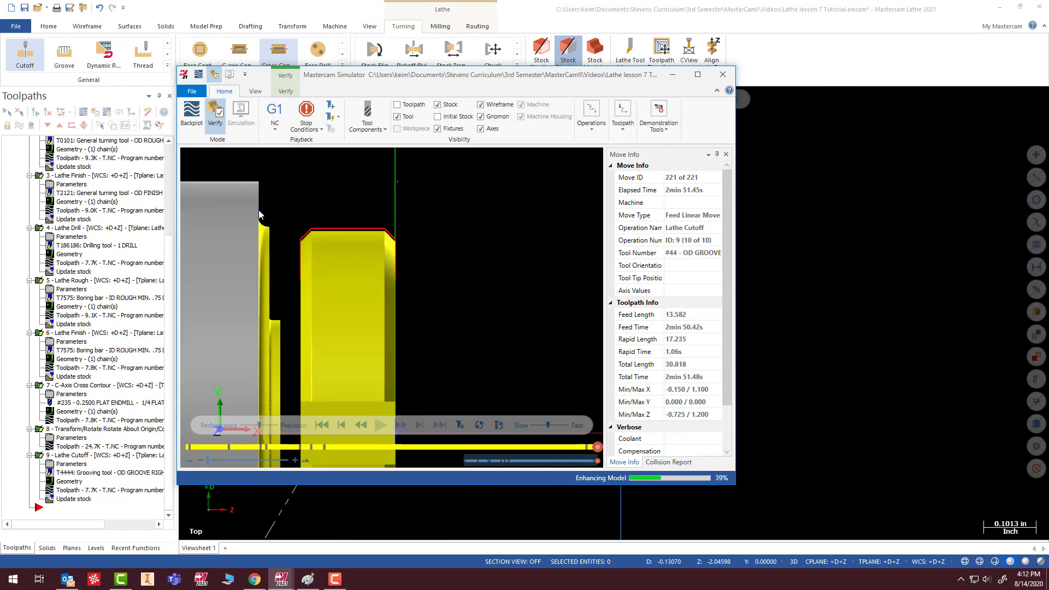
pyautogui.moveTo(258, 204); pyautogui.dragTo(327, 264, button='middle')
pyautogui.scroll(4, 317, 276)
pyautogui.scroll(-2, 327, 263)
pyautogui.scroll(-5, 387, 179)
pyautogui.moveTo(384, 240); pyautogui.dragTo(437, 224, button='middle')
pyautogui.rightClick(542, 200)
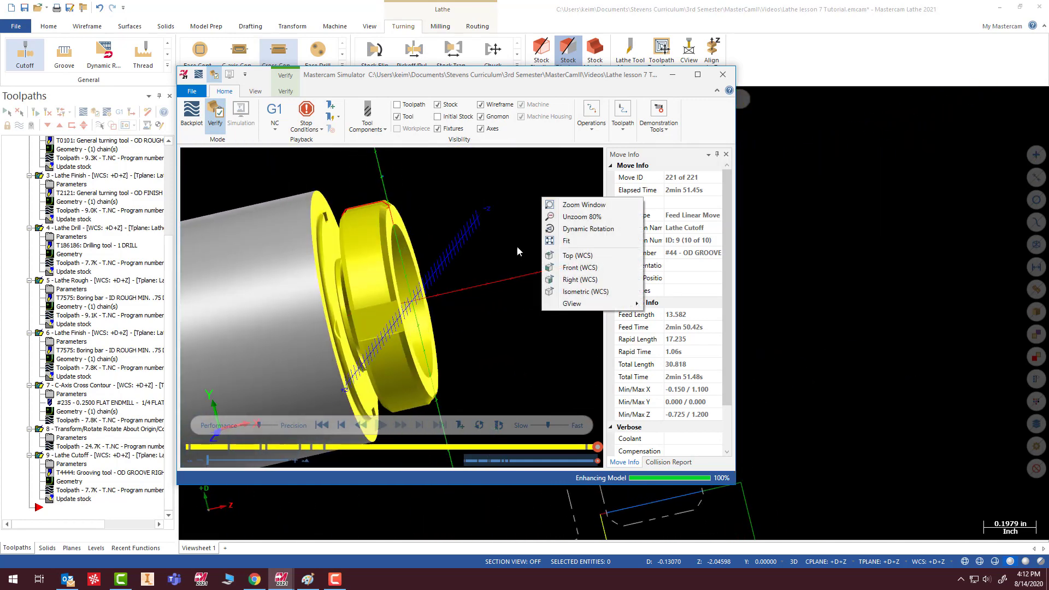
# - Examine the ring's front and rear chamfers against the wireframe and its milled cutouts in the simulator, and close it
pyautogui.click(576, 255)
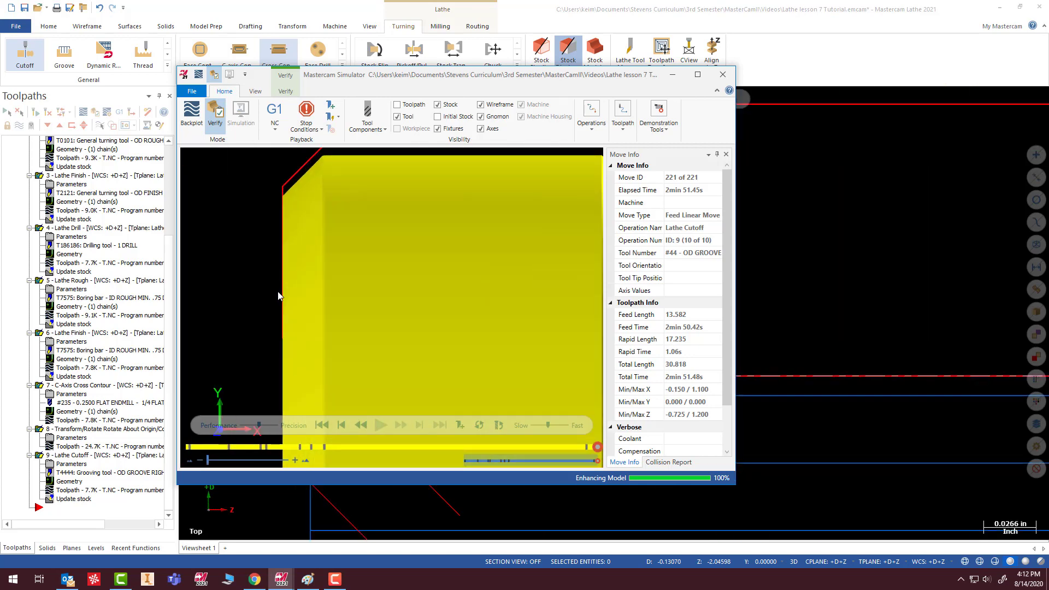
pyautogui.scroll(-3, 277, 209)
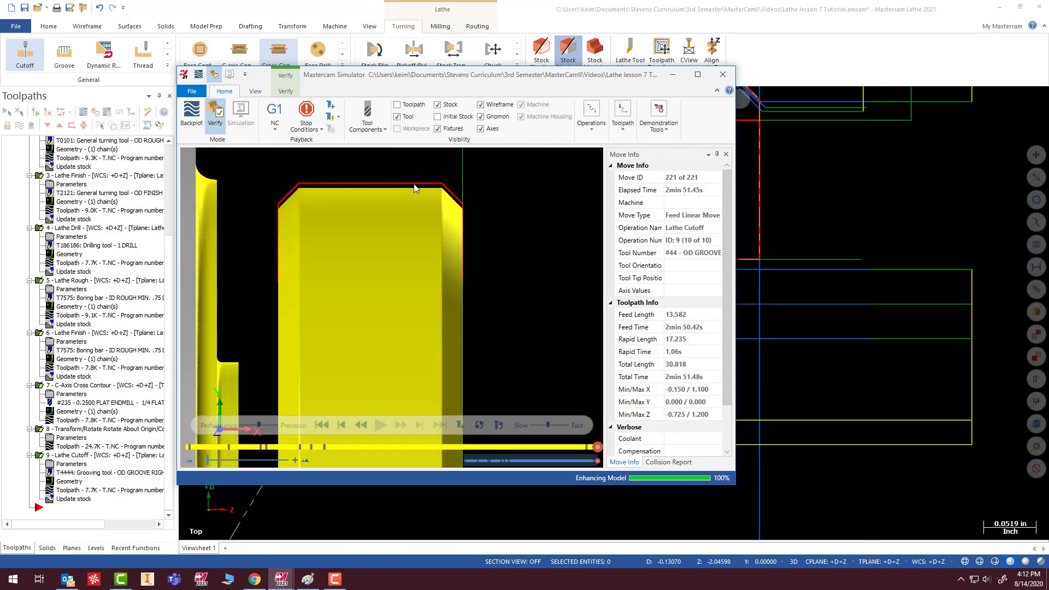
pyautogui.scroll(3, 396, 180)
pyautogui.scroll(-4, 361, 298)
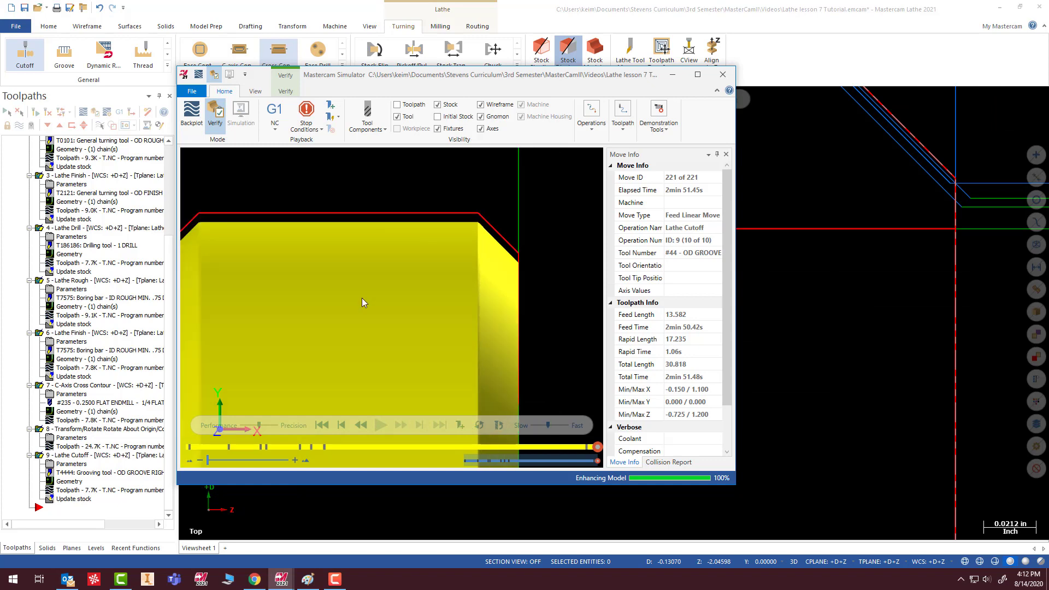
pyautogui.moveTo(442, 300); pyautogui.dragTo(492, 267, button='middle')
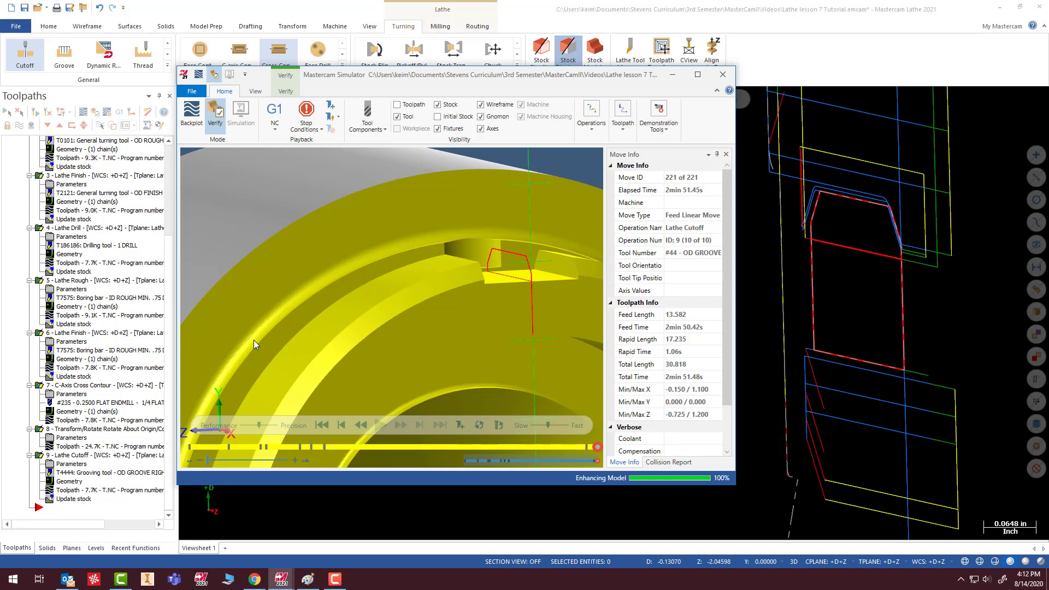
pyautogui.scroll(-5, 372, 267)
pyautogui.moveTo(372, 267); pyautogui.dragTo(405, 293, button='middle')
pyautogui.scroll(5, 385, 299)
pyautogui.scroll(-4, 347, 329)
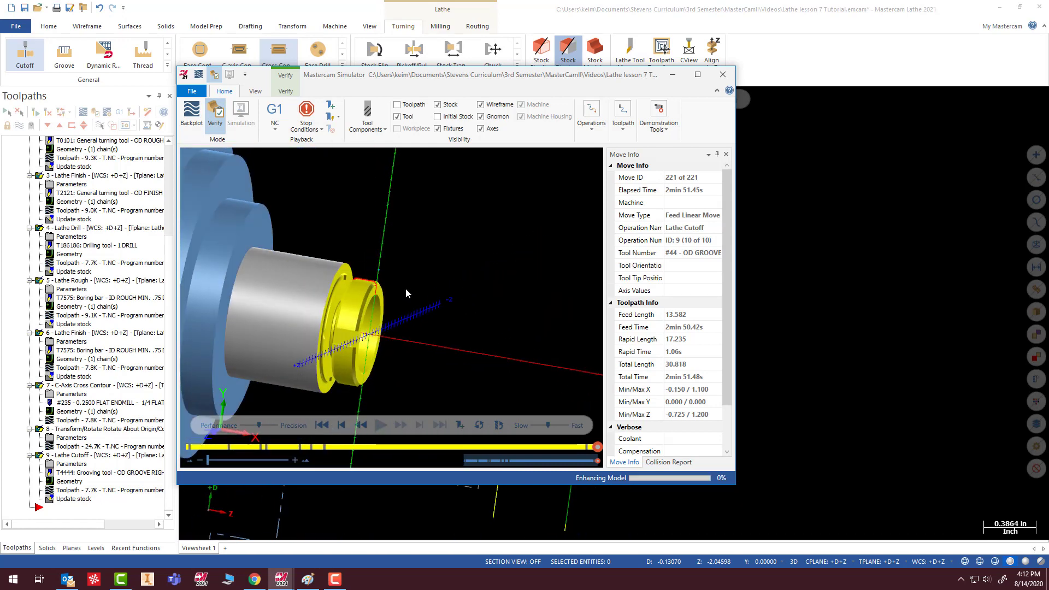
pyautogui.click(724, 74)
# - Return the part to the Top view and save the Mastercam file
pyautogui.rightClick(704, 280)
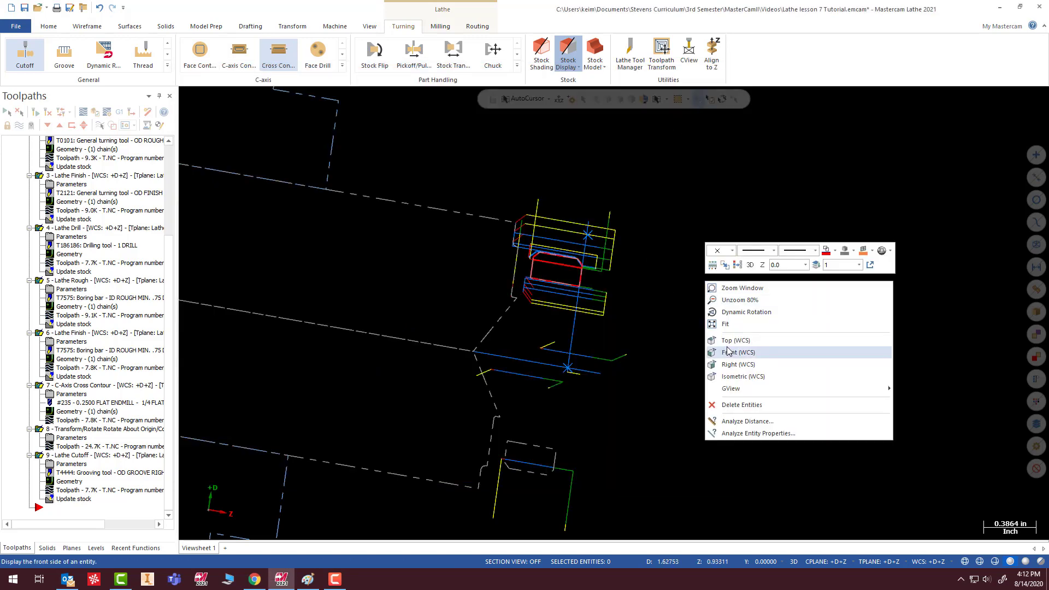
pyautogui.click(732, 340)
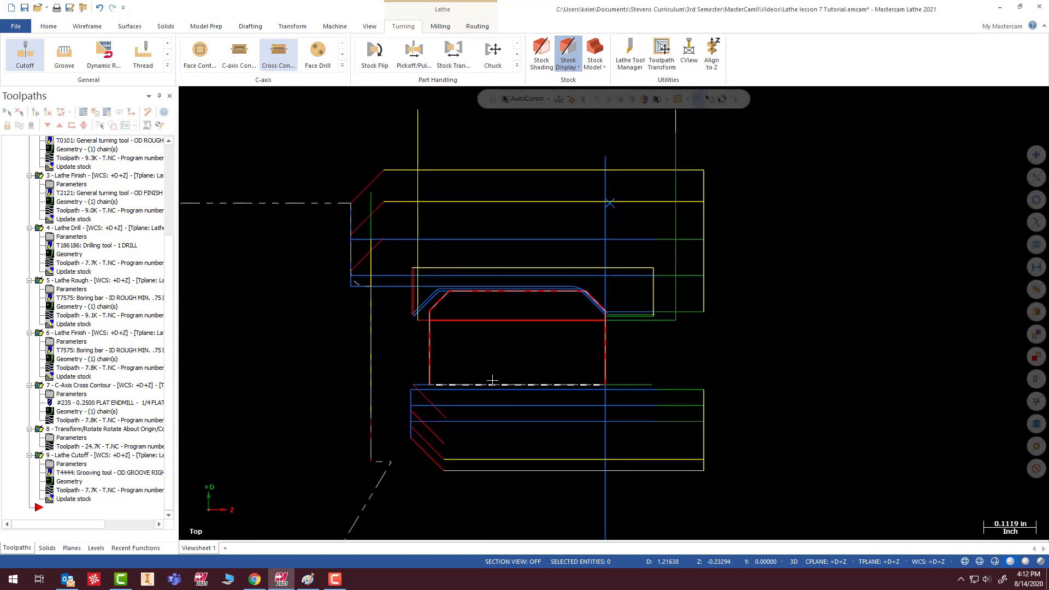
pyautogui.scroll(-2, 492, 381)
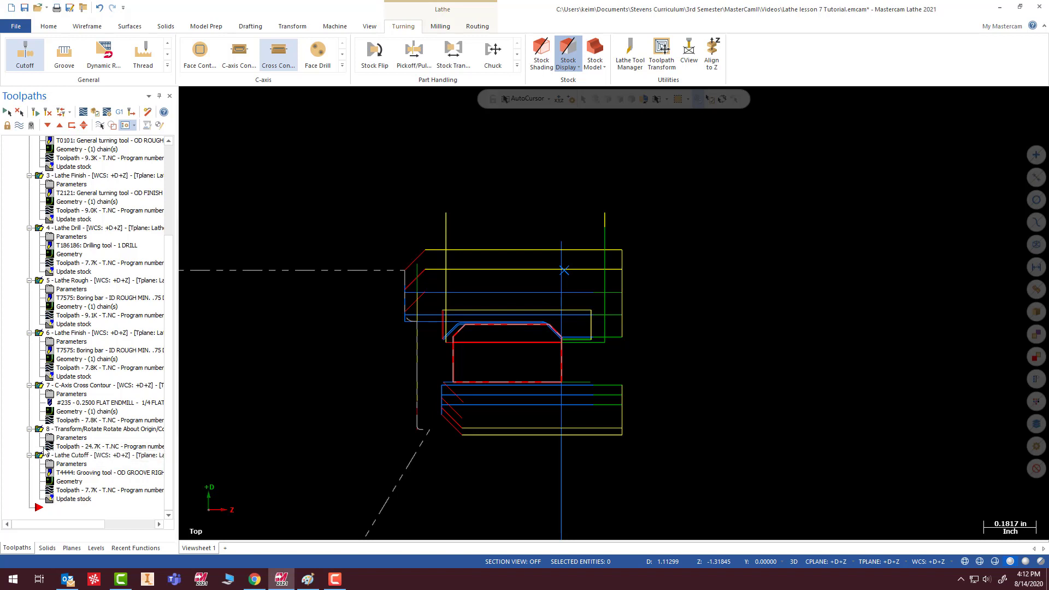
pyautogui.scroll(5, 162, 313)
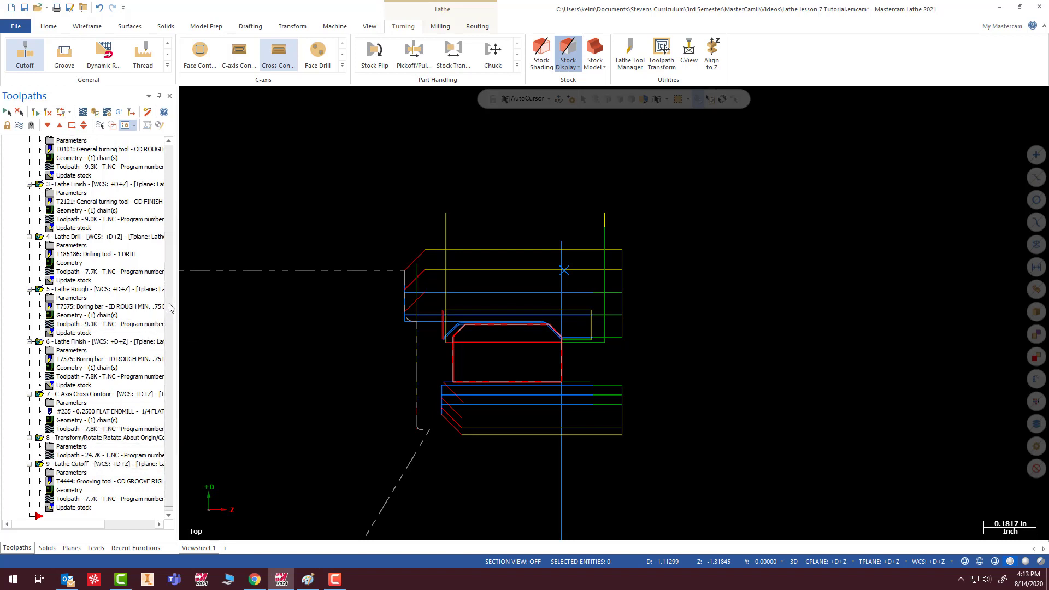
pyautogui.click(24, 9)
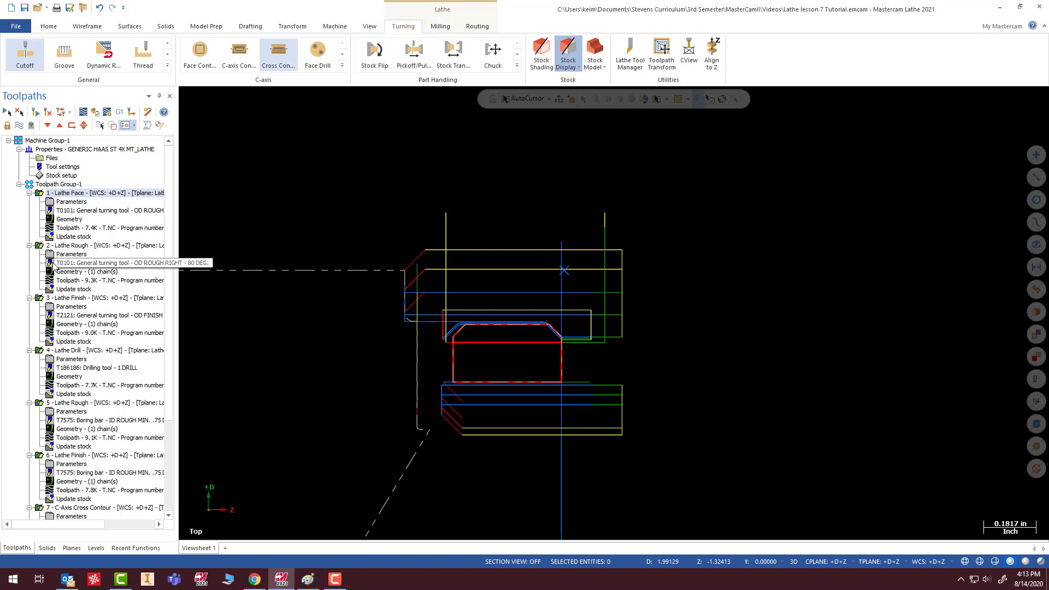
# - Rechain the OD Lathe Finish geometry from the front chamfer through the outer diameter line, leaving out the rear chamfer
pyautogui.click(60, 324)
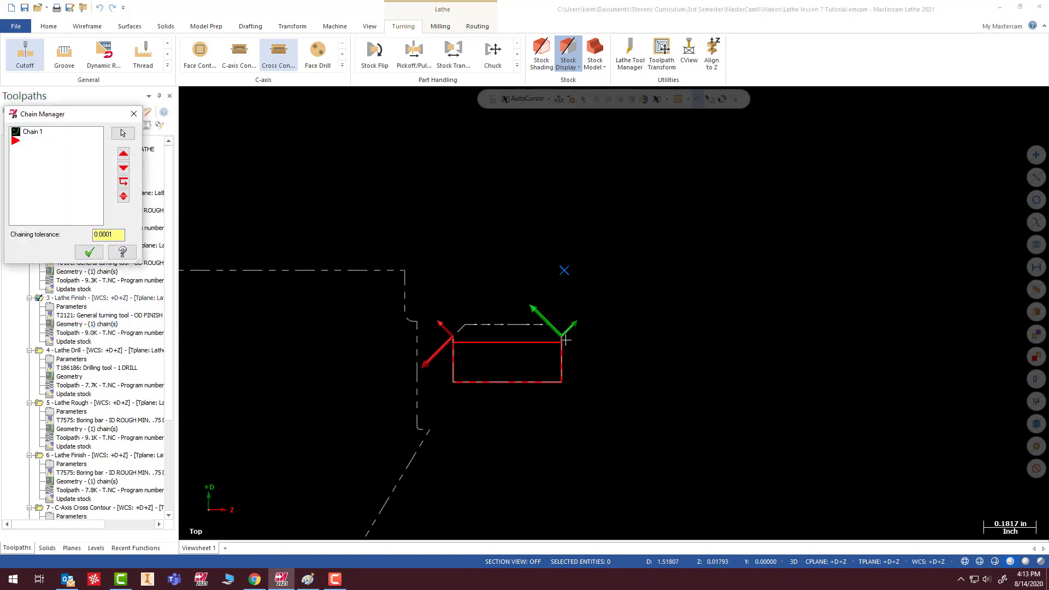
pyautogui.rightClick(43, 171)
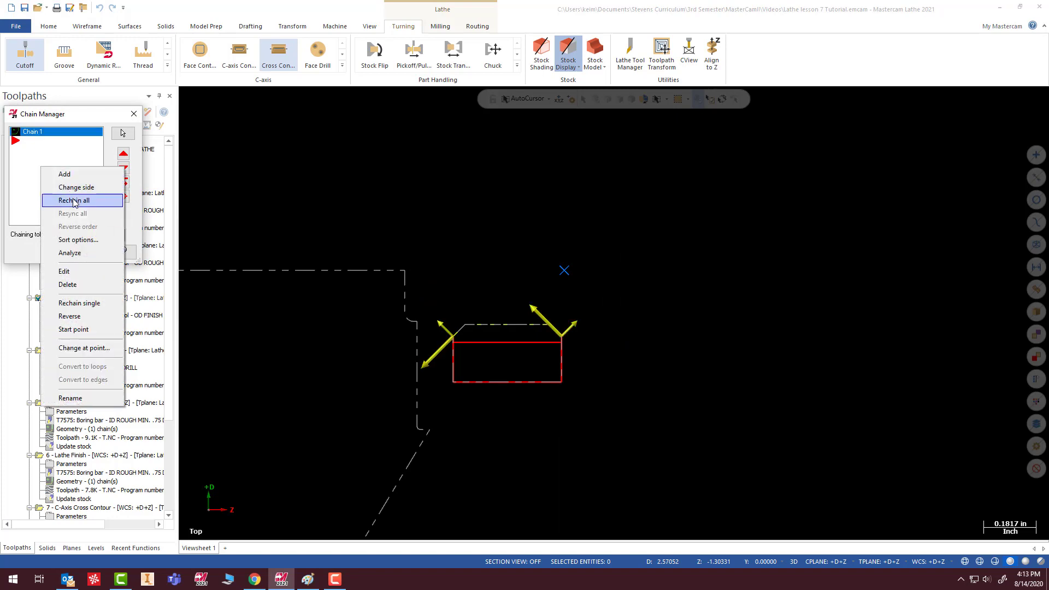
pyautogui.click(66, 201)
pyautogui.click(555, 332)
pyautogui.click(514, 325)
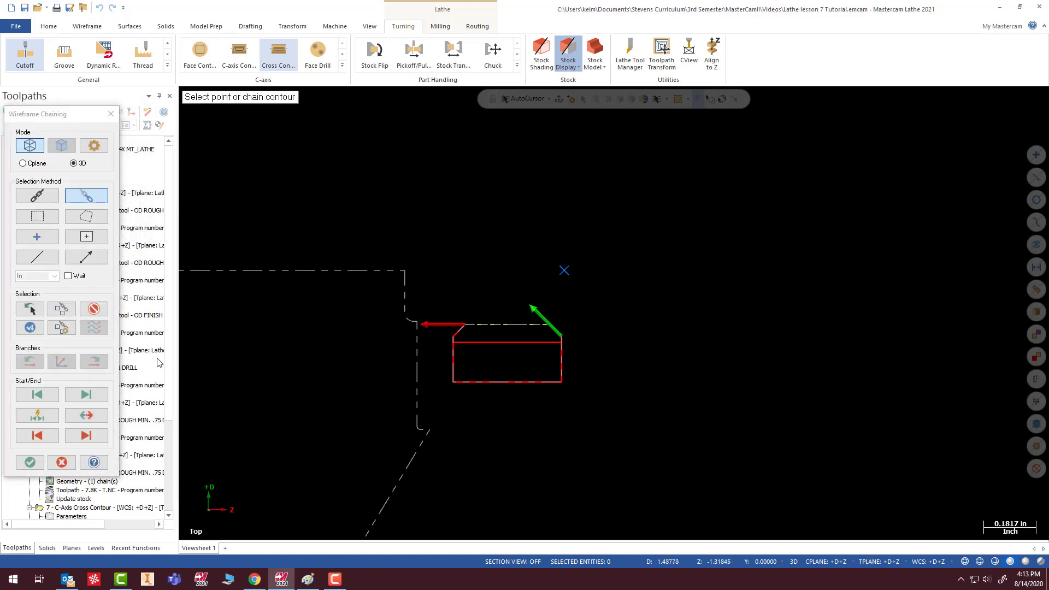
pyautogui.click(30, 463)
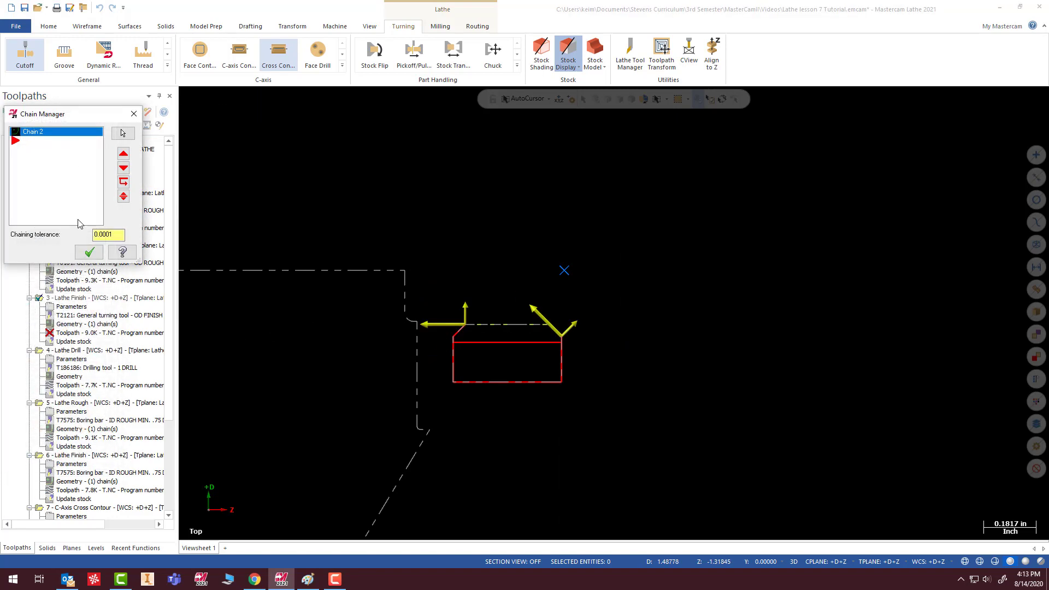
pyautogui.click(90, 252)
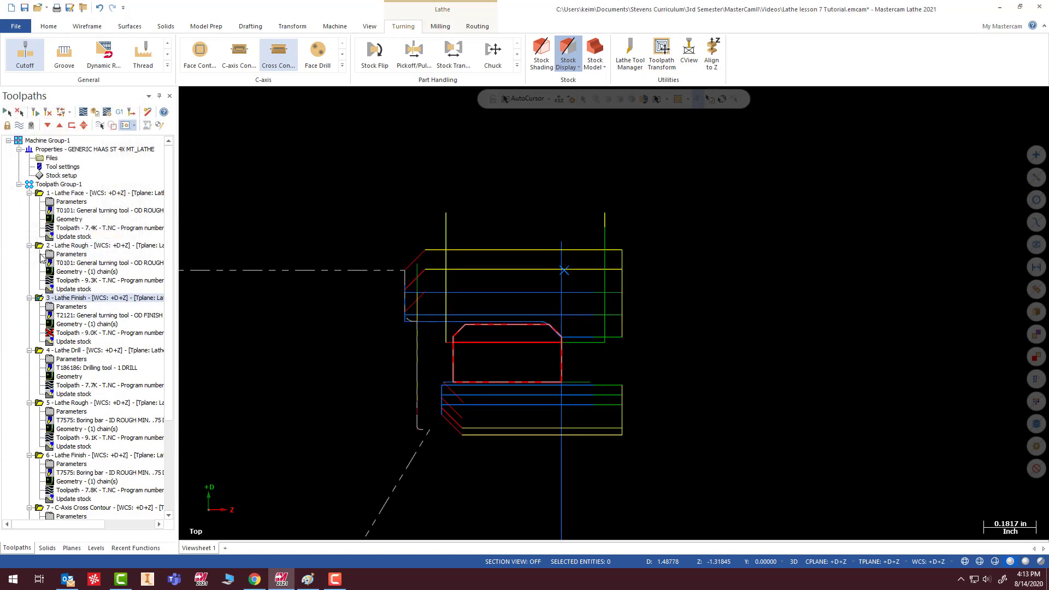
# - Extend the end of the OD Lathe Finish contour by 0.2 in the lead-out settings
pyautogui.click(65, 307)
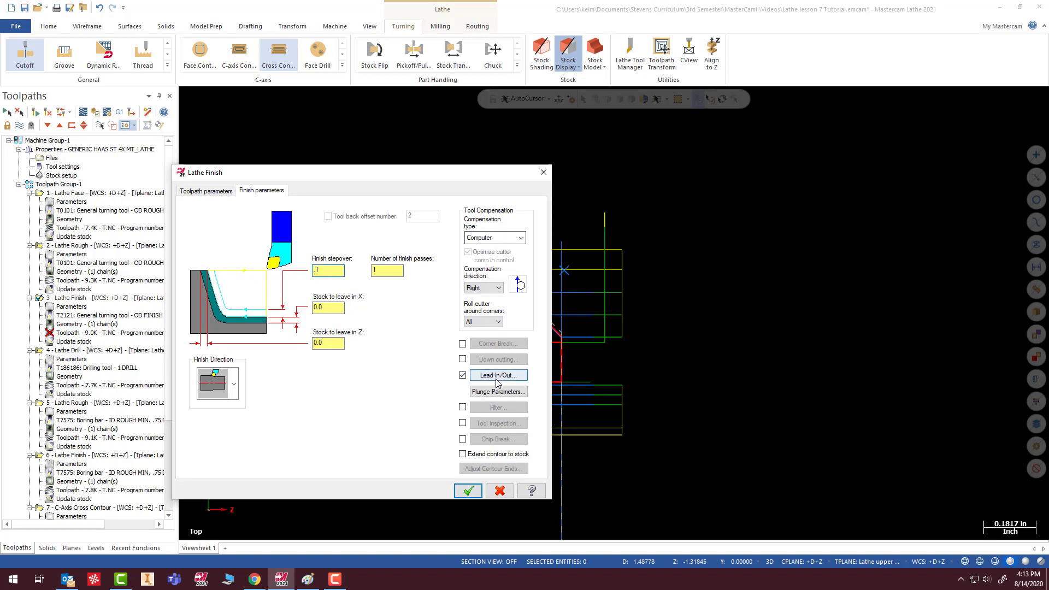
pyautogui.click(498, 375)
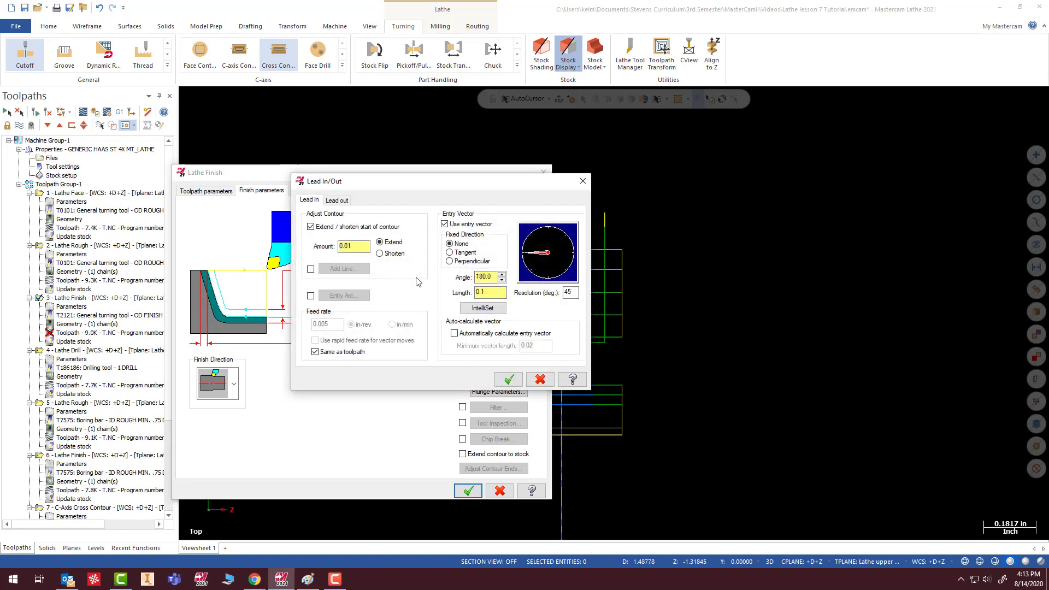
pyautogui.click(338, 201)
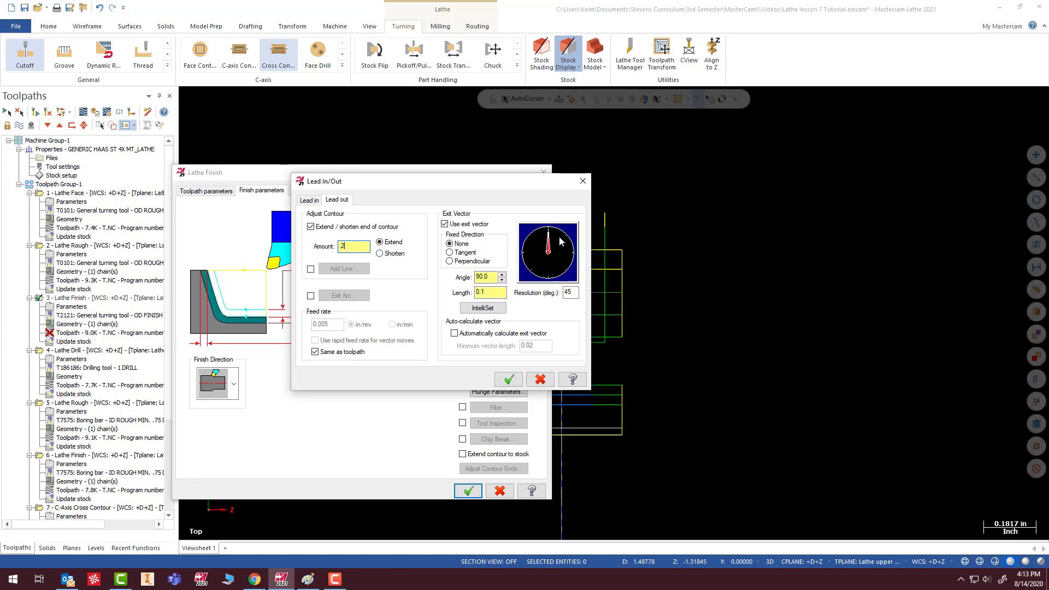
pyautogui.click(507, 381)
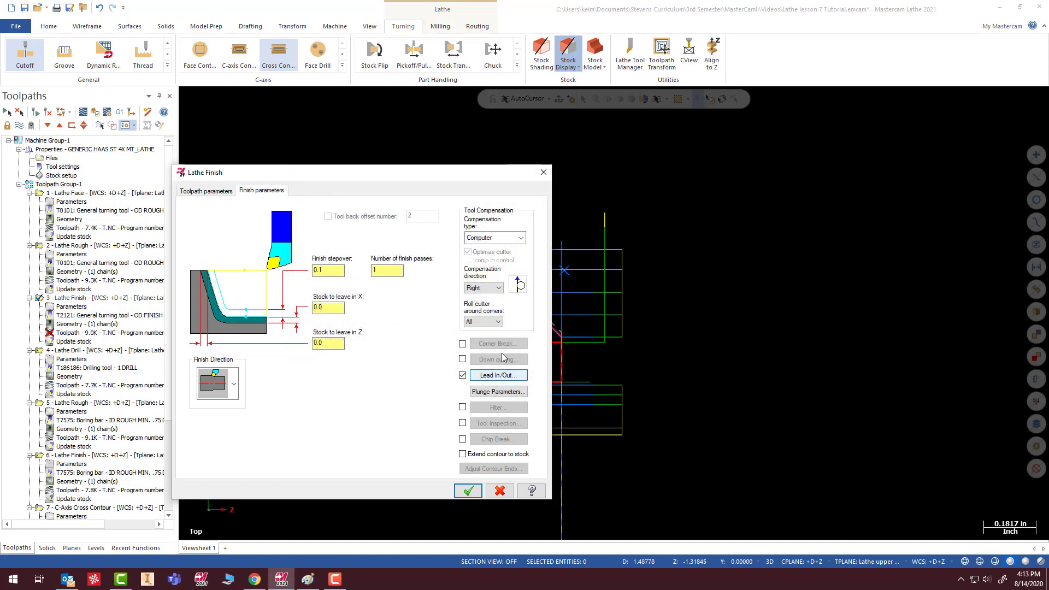
# - Set the OD Lathe Finish to disallow plunge cutting, regenerate the operation, and examine its extended path behind the ring
pyautogui.click(499, 392)
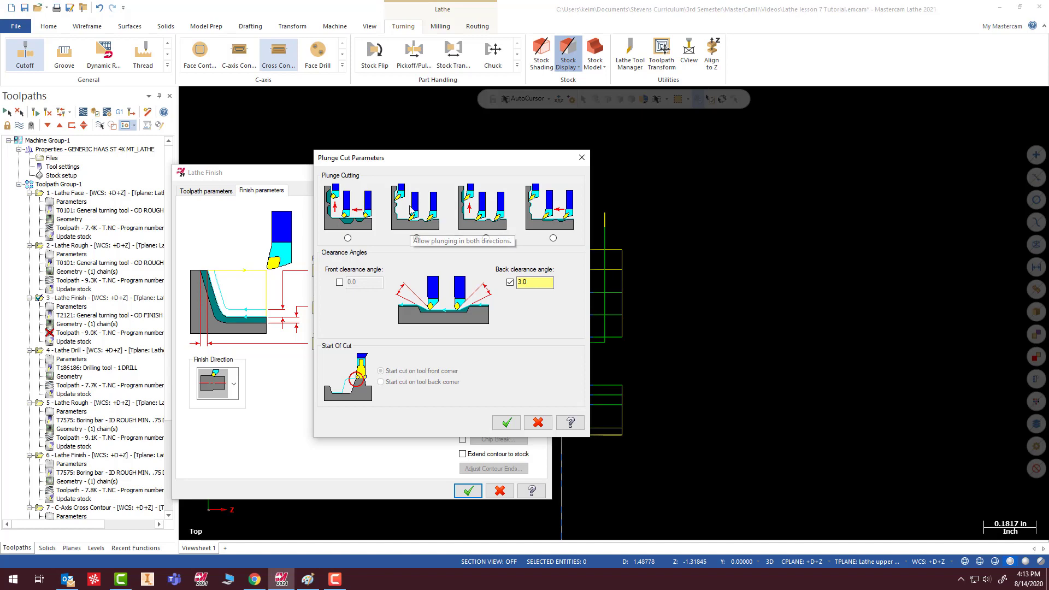
pyautogui.click(348, 239)
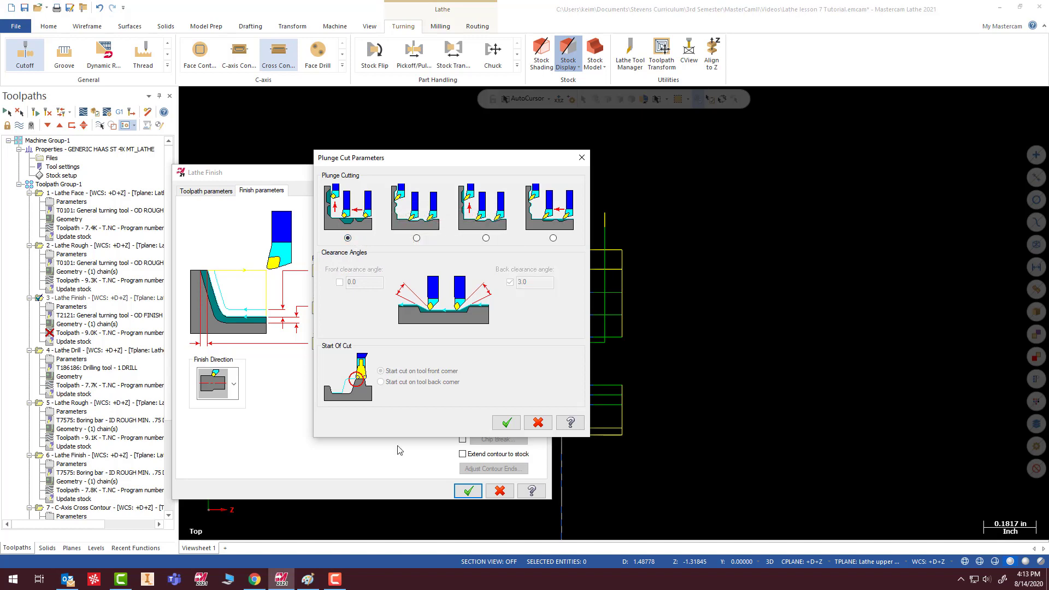
pyautogui.click(503, 427)
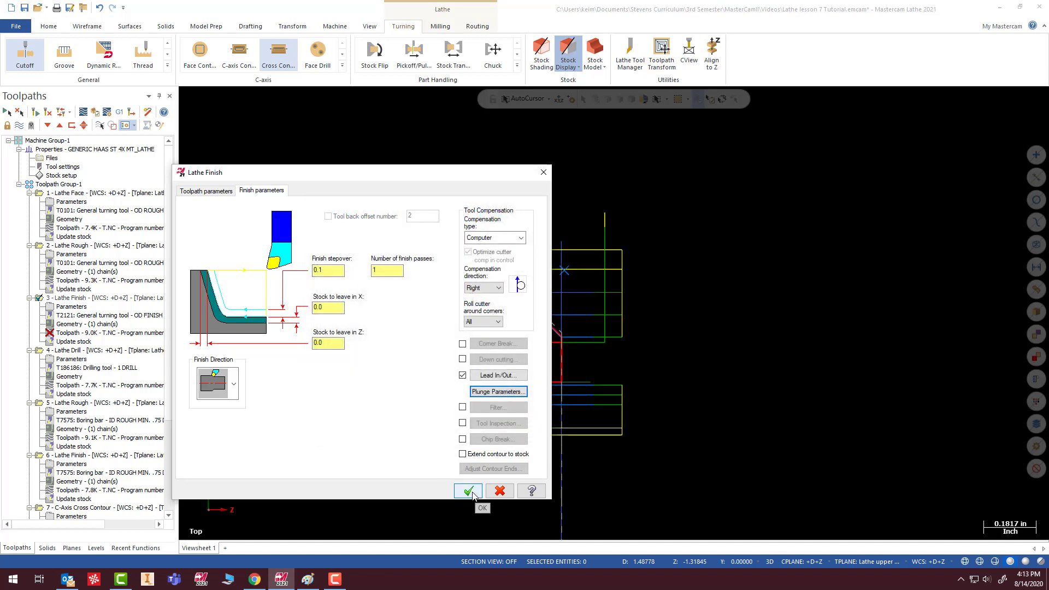
pyautogui.click(471, 492)
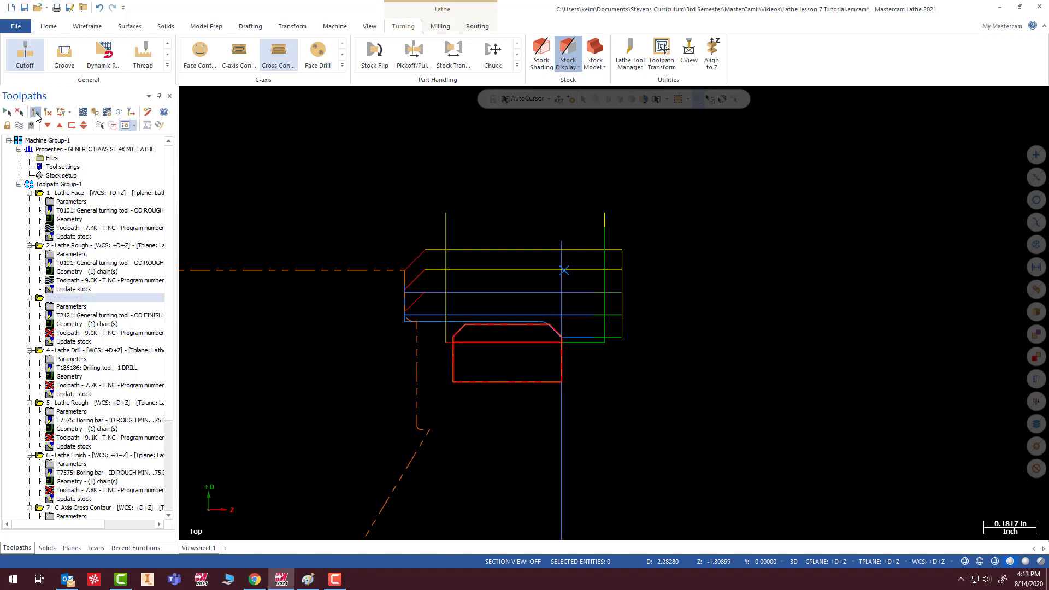
pyautogui.scroll(3, 431, 324)
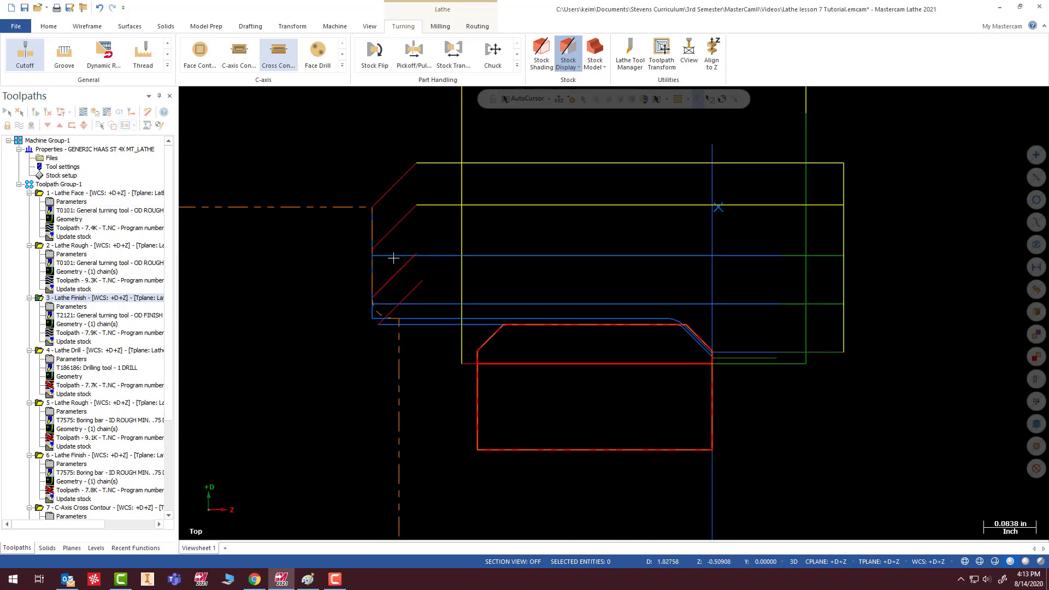
pyautogui.scroll(-2, 437, 309)
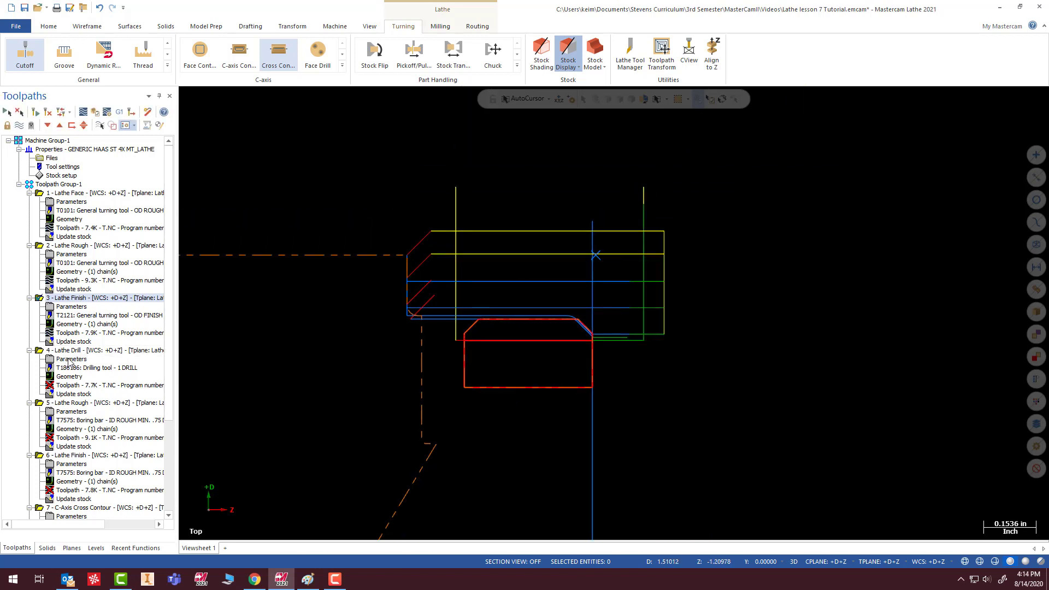
# - Regenerate the Lathe Drill, the ID Lathe Rough and the ID Lathe Finish operations one at a time
pyautogui.scroll(-1, 69, 362)
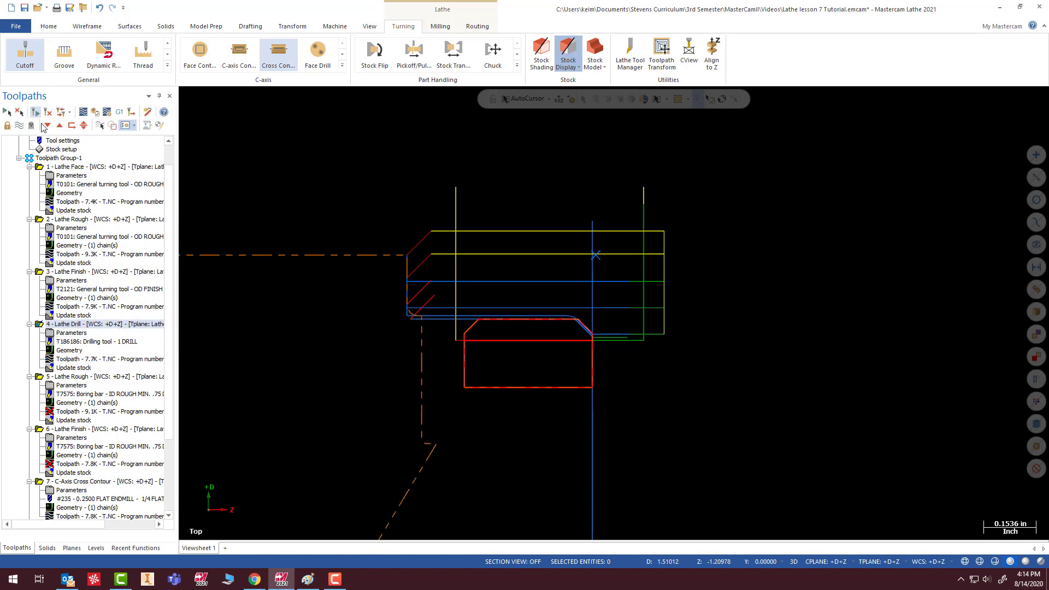
pyautogui.scroll(-1, 229, 295)
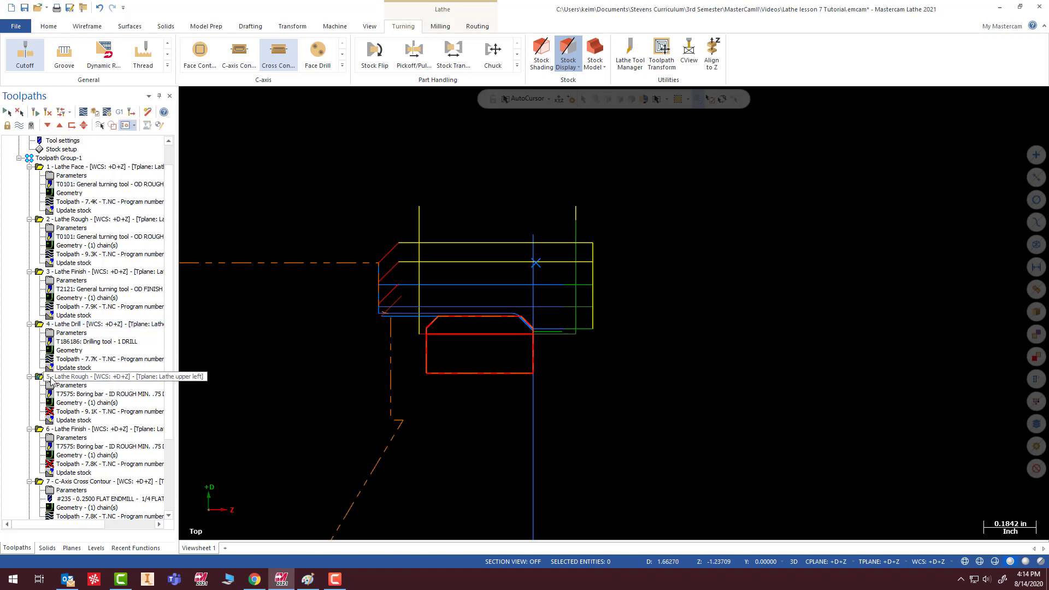
pyautogui.scroll(-1, 230, 331)
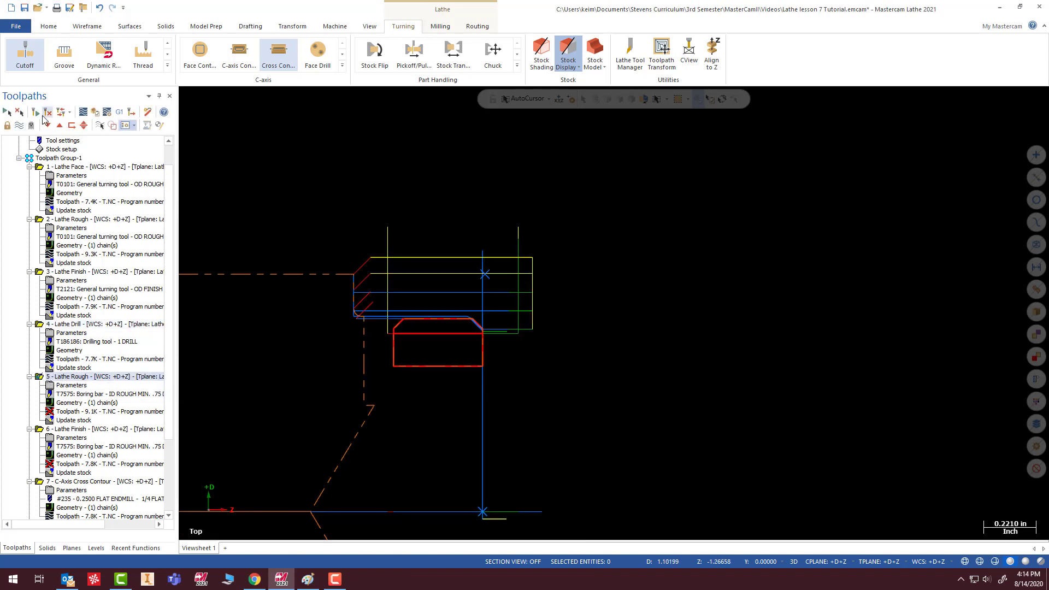
pyautogui.click(37, 115)
pyautogui.click(43, 430)
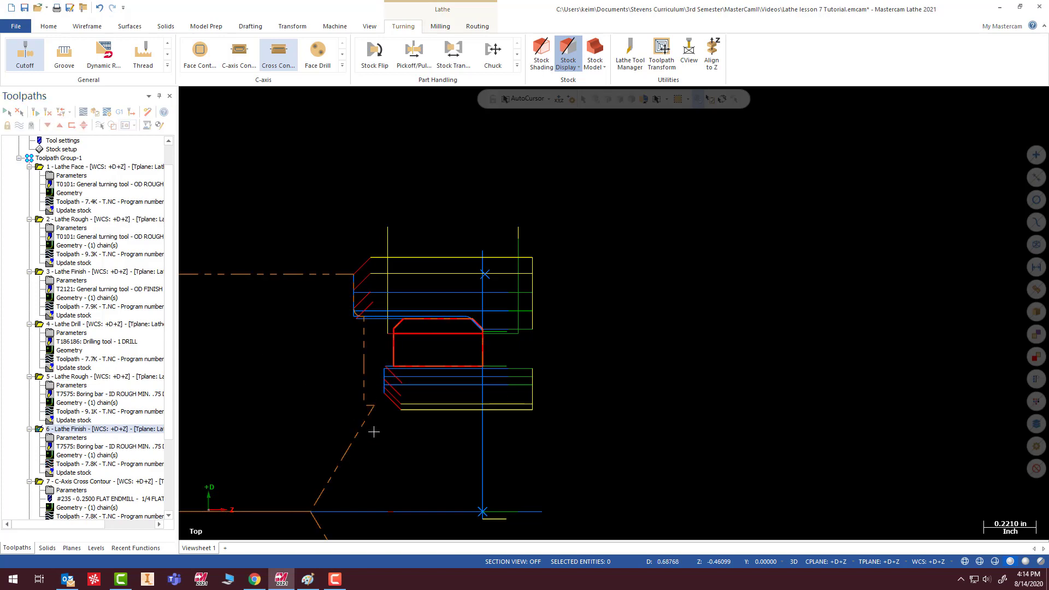
pyautogui.scroll(4, 373, 405)
pyautogui.scroll(-3, 382, 391)
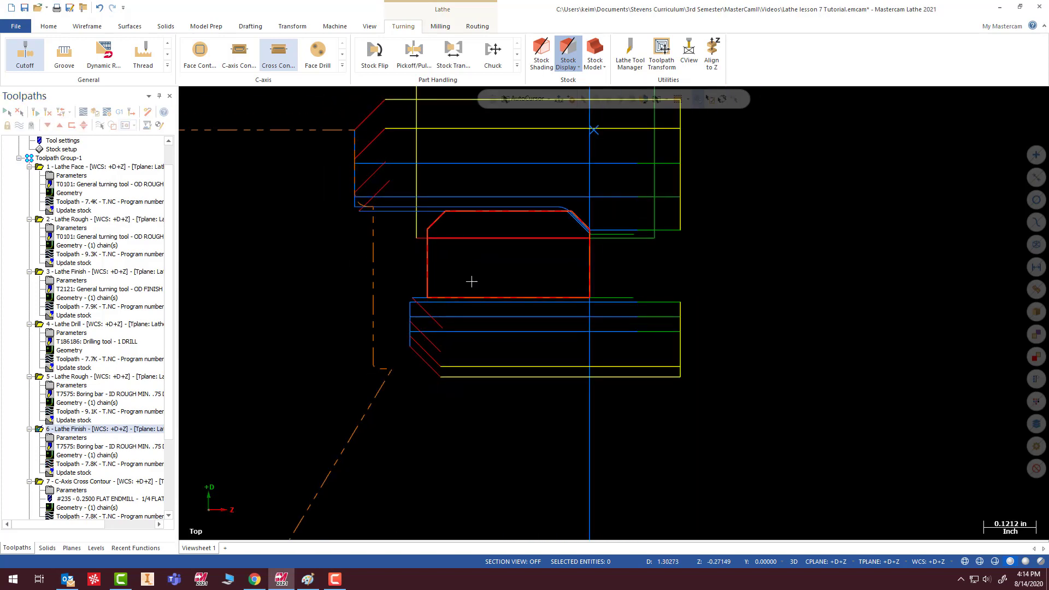
# - Regenerate the outdated Lathe Cutoff operation
pyautogui.scroll(-3, 168, 380)
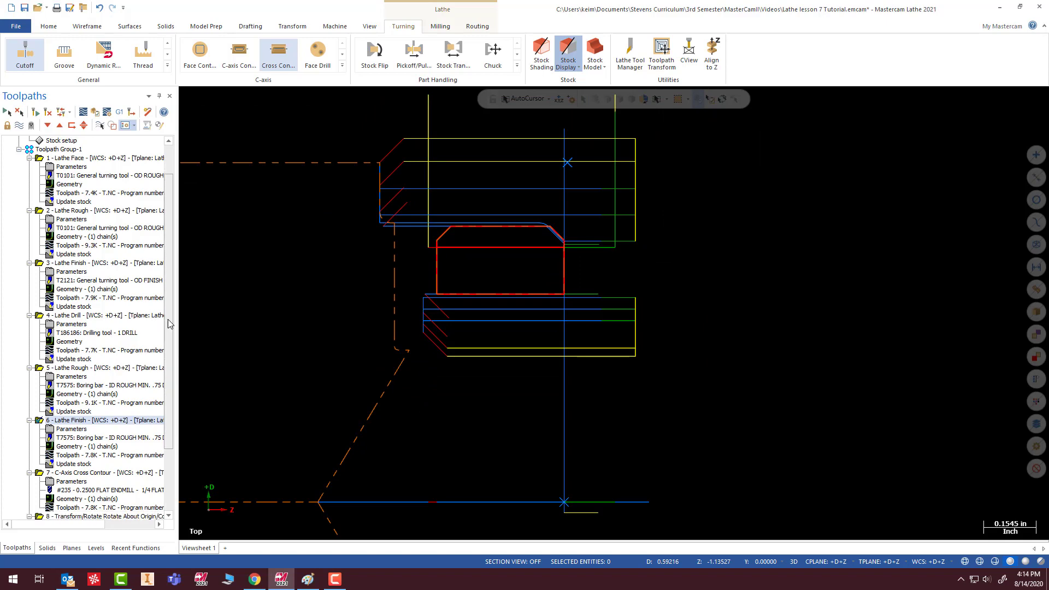
pyautogui.scroll(-1, 167, 377)
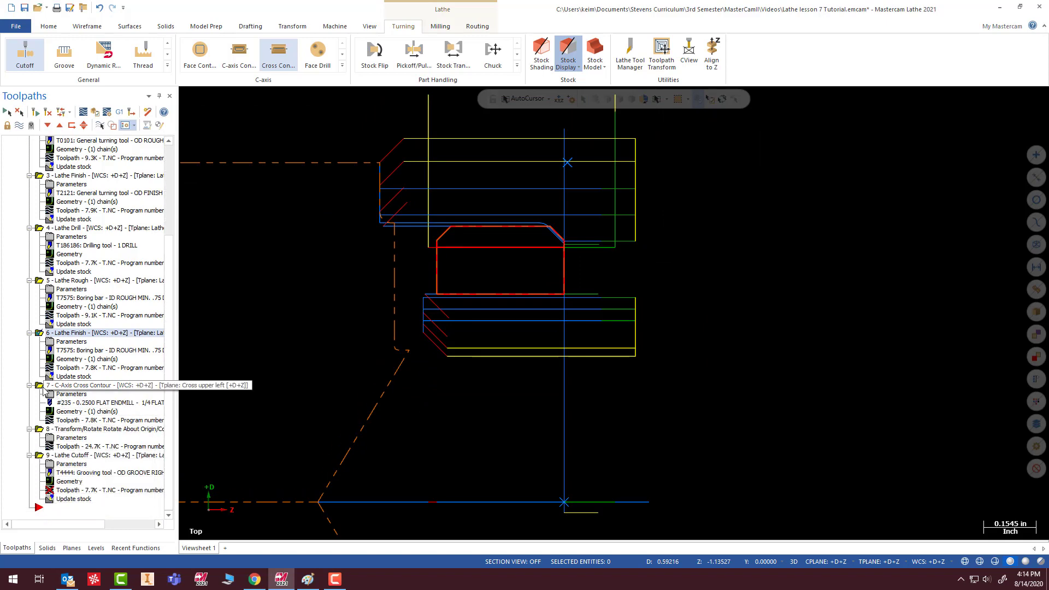
pyautogui.click(35, 113)
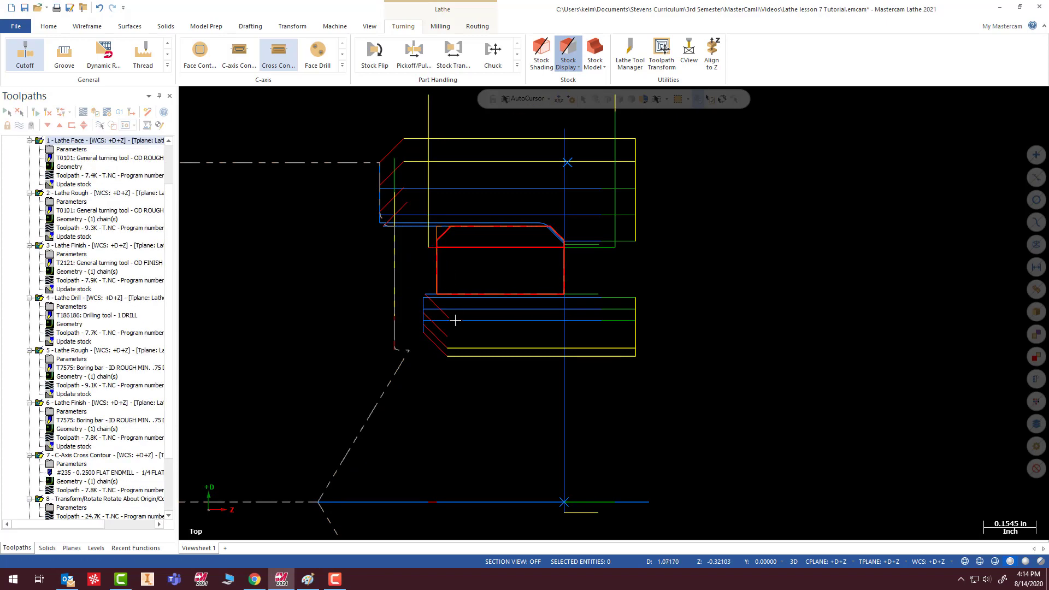
pyautogui.scroll(-2, 101, 336)
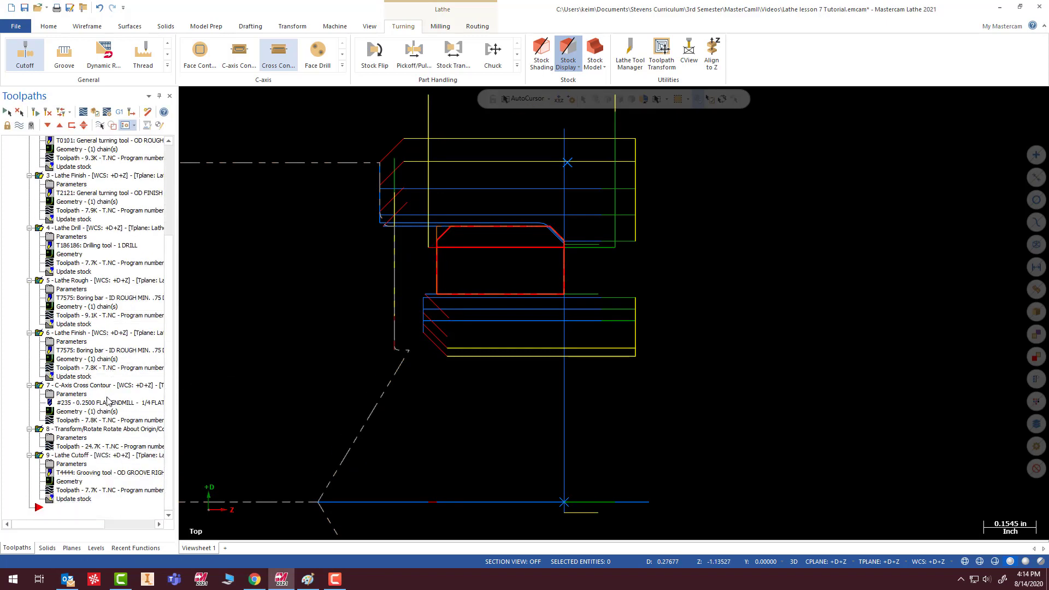
# - Verify all operations in the simulator and examine the parted ring's front and rear outer edges from several angles
pyautogui.click(95, 113)
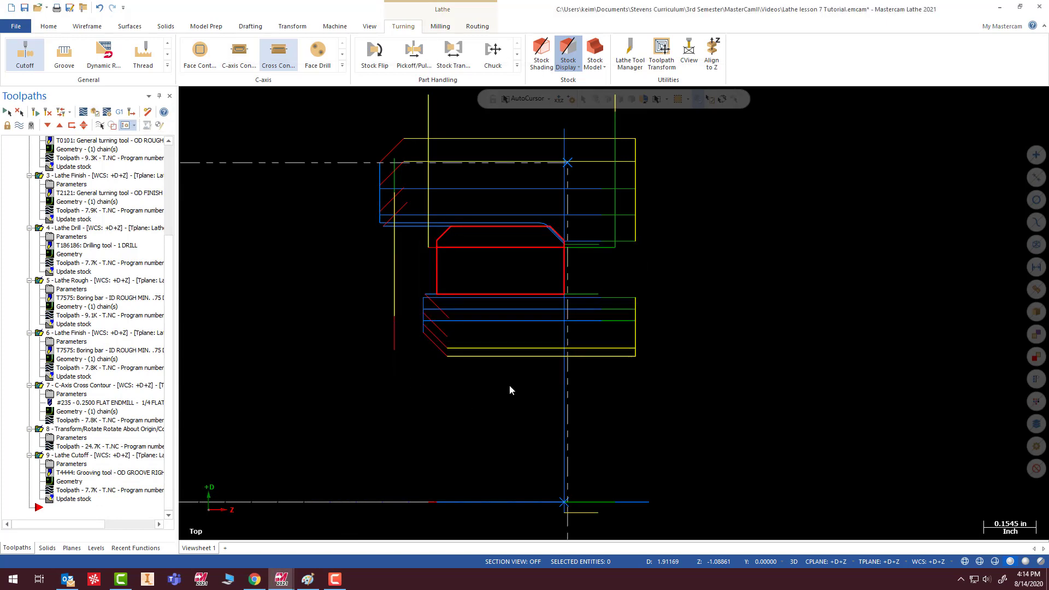
pyautogui.click(381, 425)
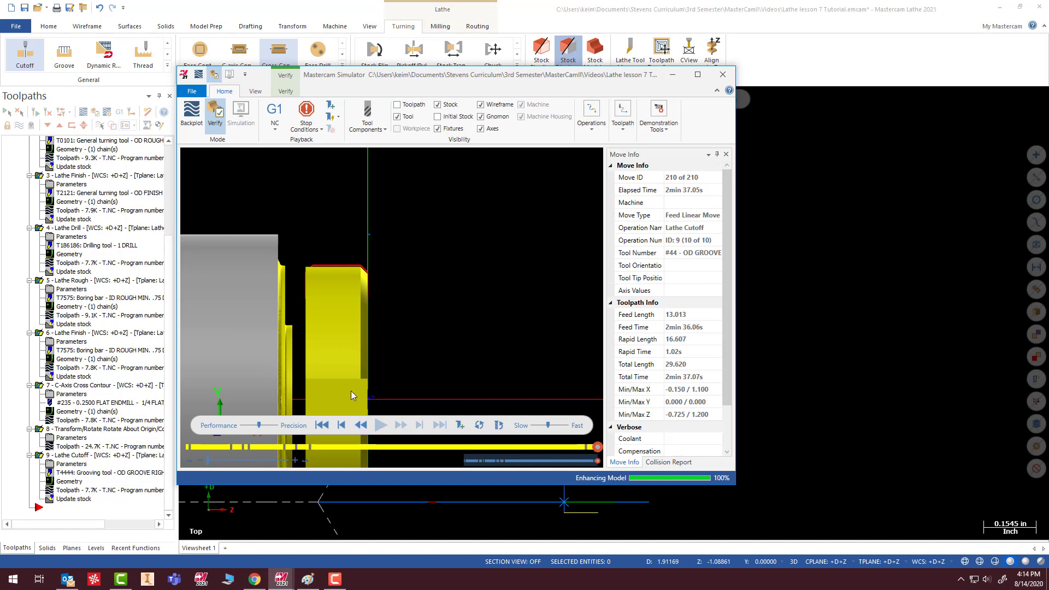
pyautogui.scroll(3, 324, 349)
pyautogui.moveTo(324, 349); pyautogui.dragTo(411, 359, button='middle')
pyautogui.scroll(-4, 311, 328)
pyautogui.scroll(4, 376, 259)
pyautogui.scroll(-8, 410, 359)
pyautogui.moveTo(417, 323); pyautogui.dragTo(415, 336, button='middle')
pyautogui.scroll(6, 415, 336)
pyautogui.scroll(4, 413, 379)
pyautogui.scroll(1, 413, 378)
pyautogui.moveTo(317, 237); pyautogui.dragTo(316, 291, button='middle')
pyautogui.scroll(-8, 316, 292)
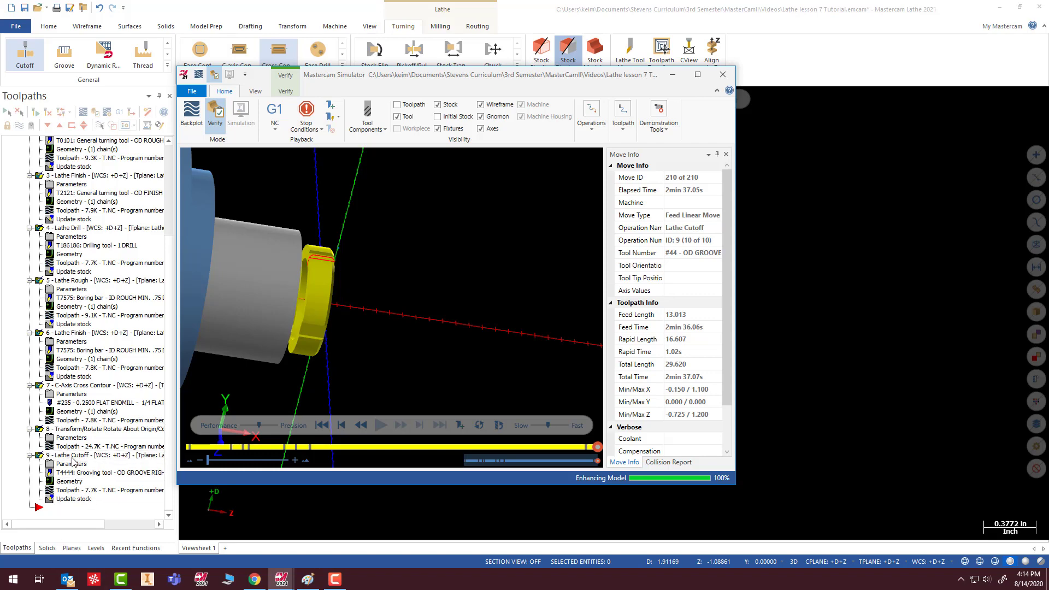
pyautogui.scroll(6, 300, 322)
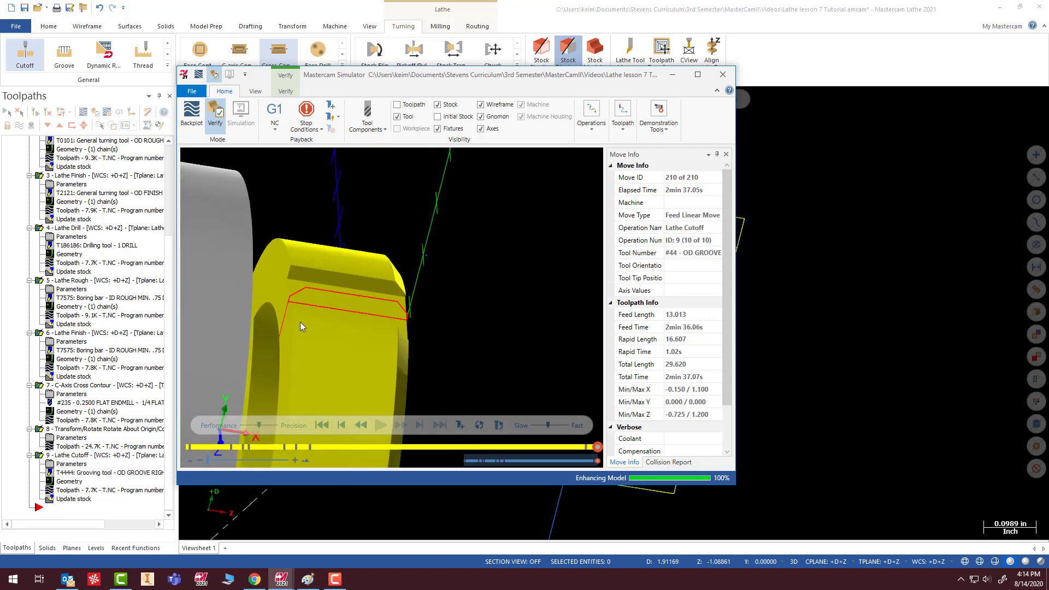
pyautogui.scroll(-4, 307, 294)
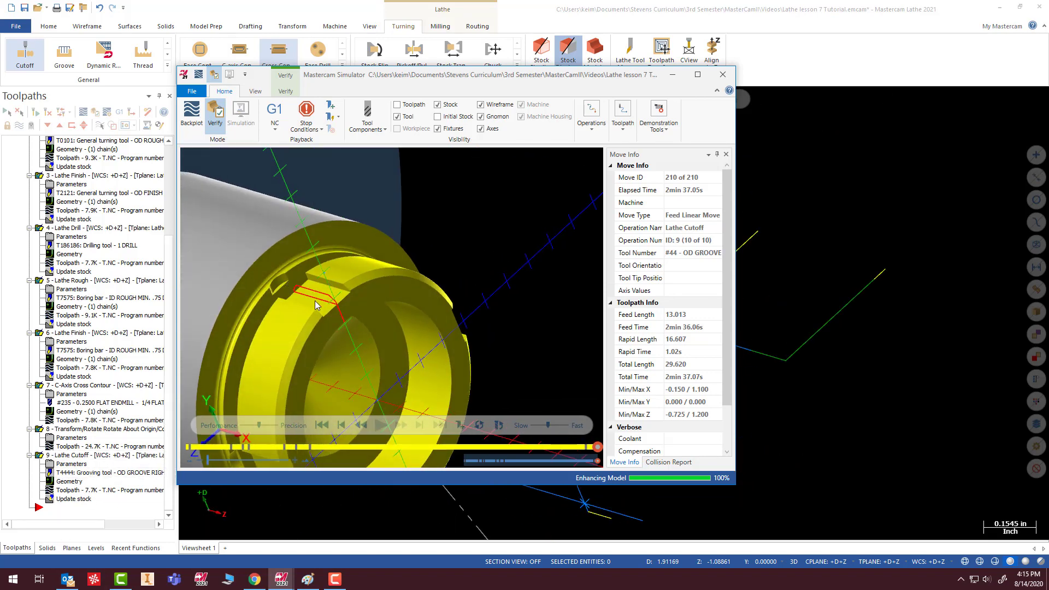
pyautogui.moveTo(344, 298); pyautogui.dragTo(280, 298, button='middle')
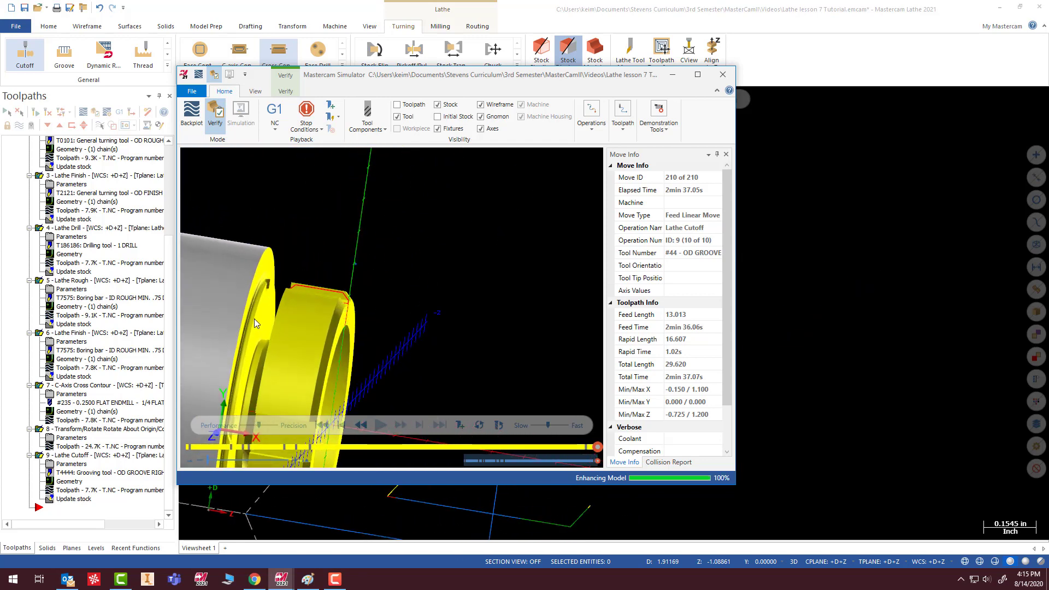
pyautogui.moveTo(293, 329); pyautogui.dragTo(291, 311, button='middle')
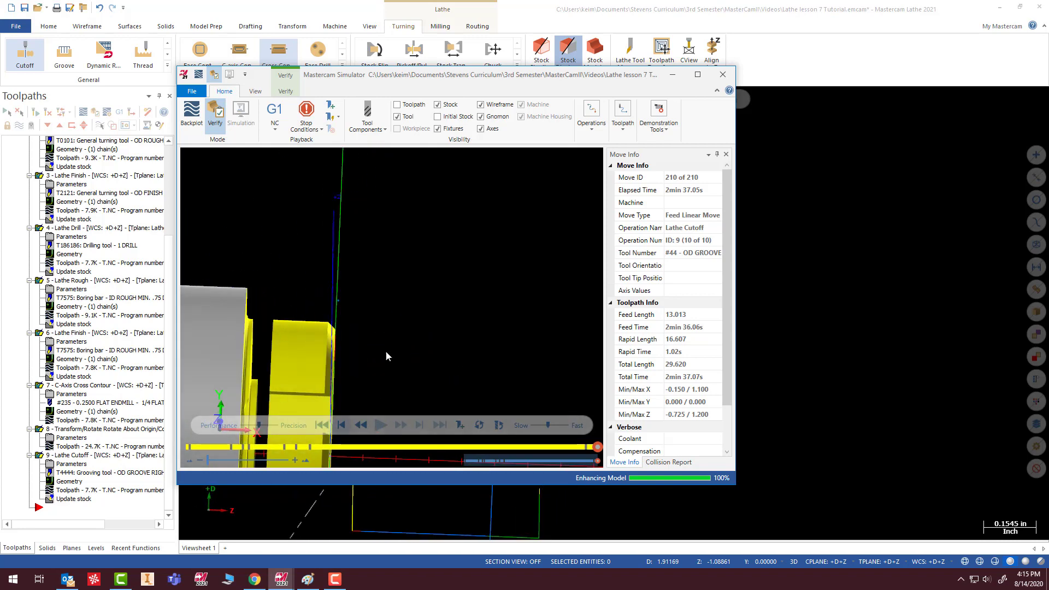
pyautogui.moveTo(385, 350); pyautogui.dragTo(416, 334, button='middle')
pyautogui.click(721, 76)
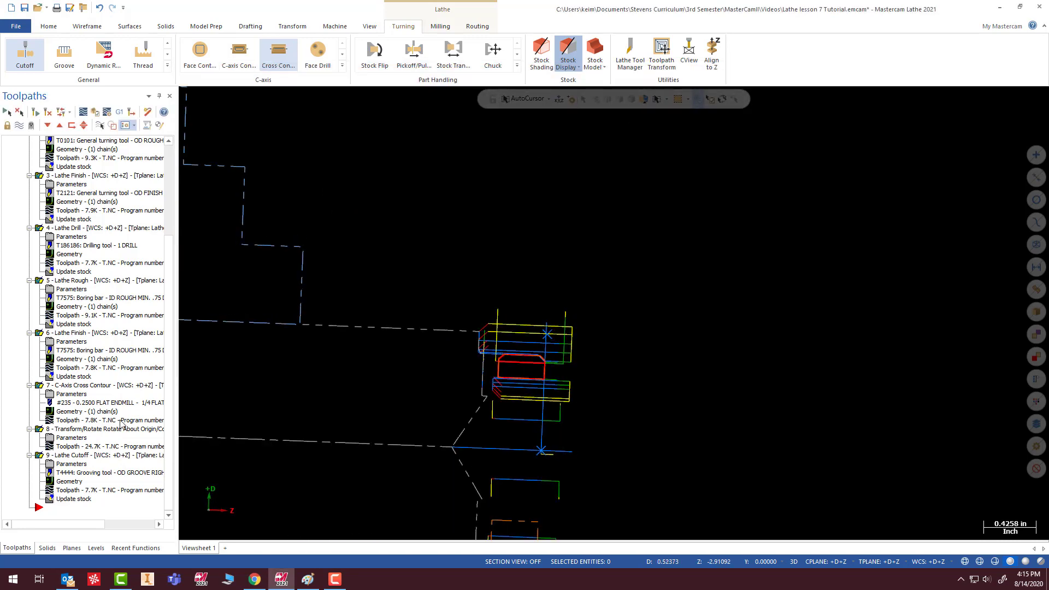
# - In the Top view, draw a vertical line about 0.046 long from the rear chamfer's lower end and a horizontal line from its upper end, crossing at the corner
pyautogui.scroll(10, 494, 358)
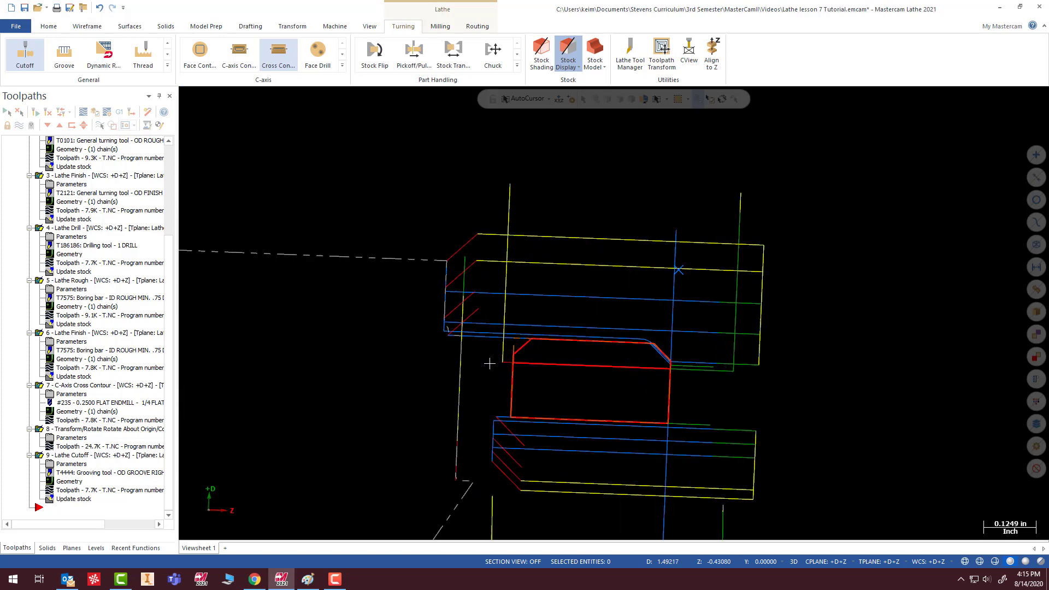
pyautogui.scroll(3, 519, 358)
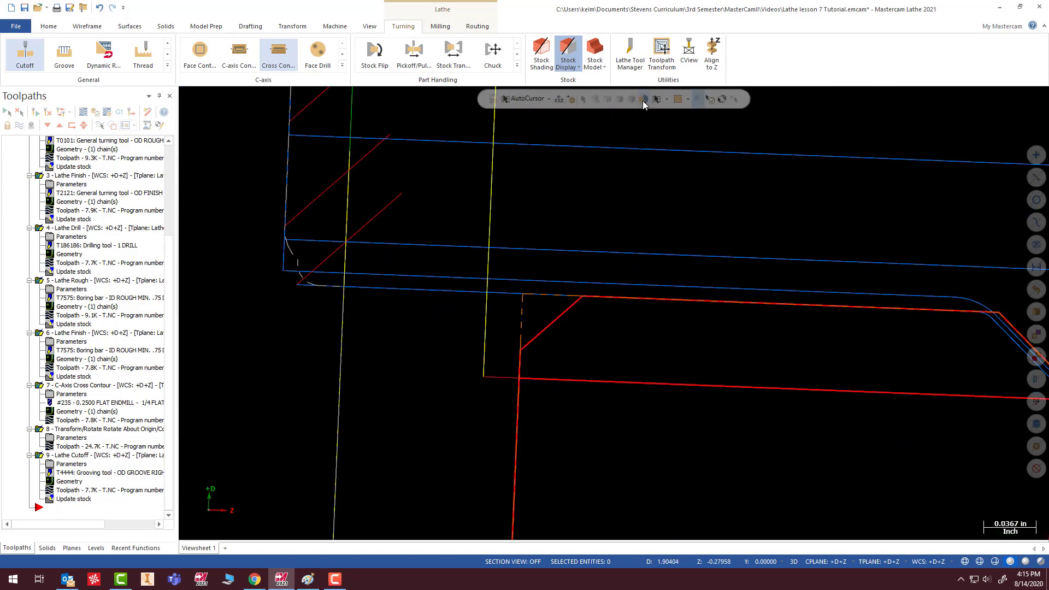
pyautogui.click(82, 27)
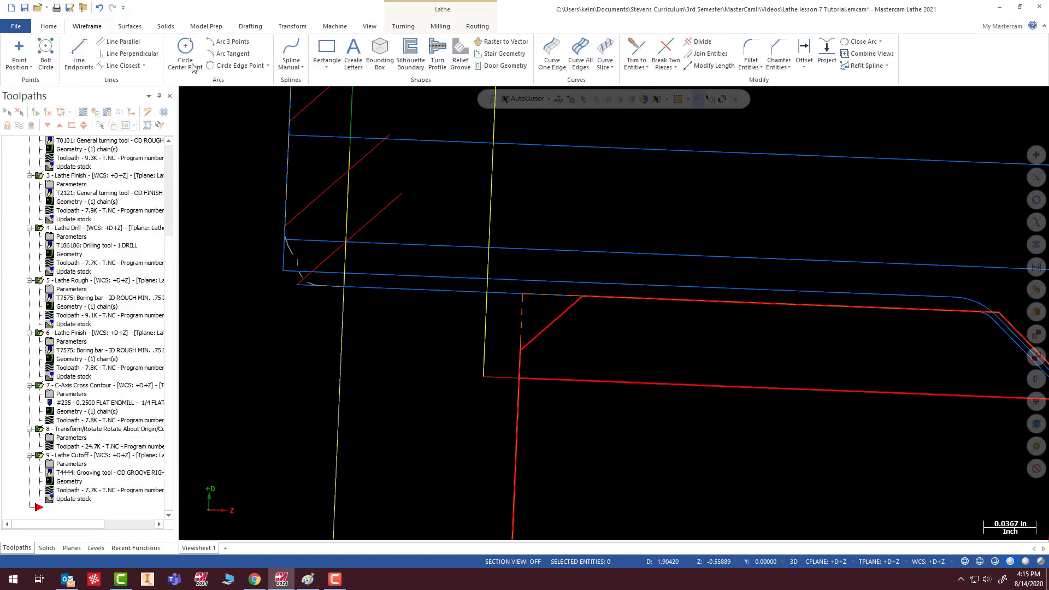
pyautogui.rightClick(741, 169)
pyautogui.click(772, 229)
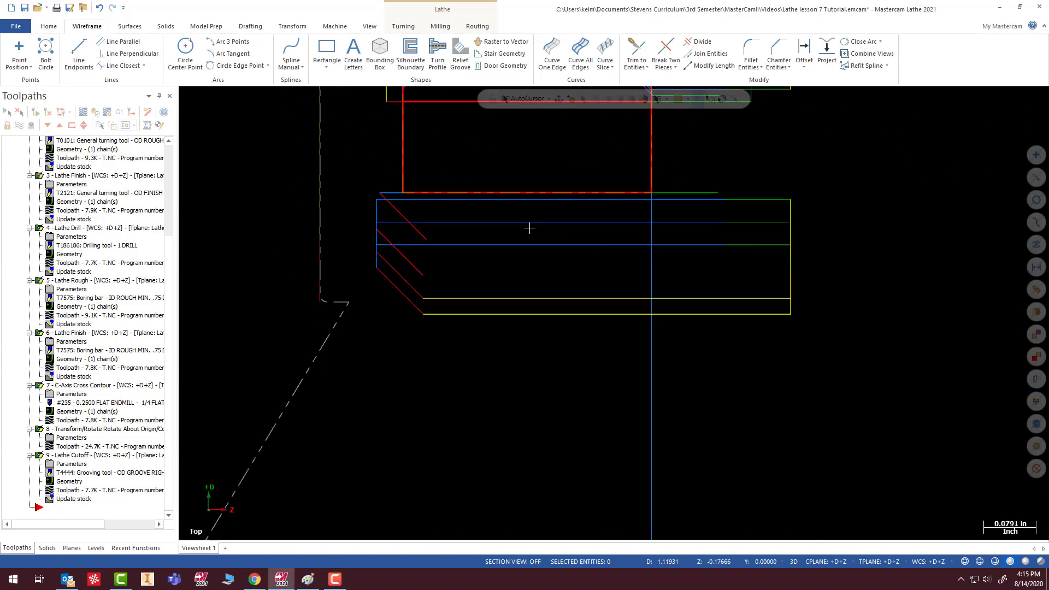
pyautogui.scroll(8, 428, 169)
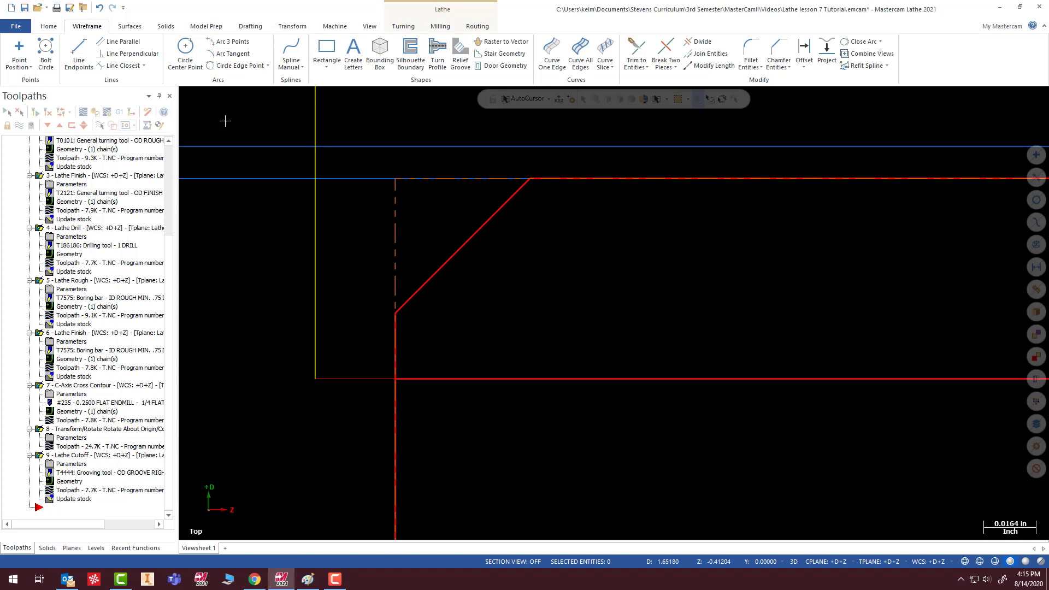
pyautogui.click(79, 55)
pyautogui.click(395, 313)
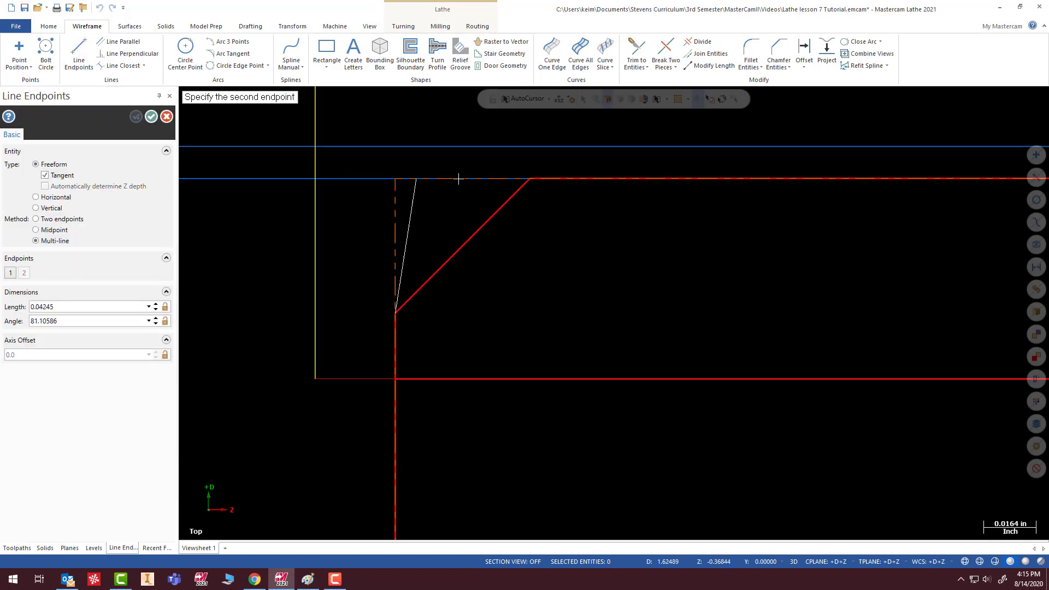
pyautogui.click(396, 167)
pyautogui.press('Escape')
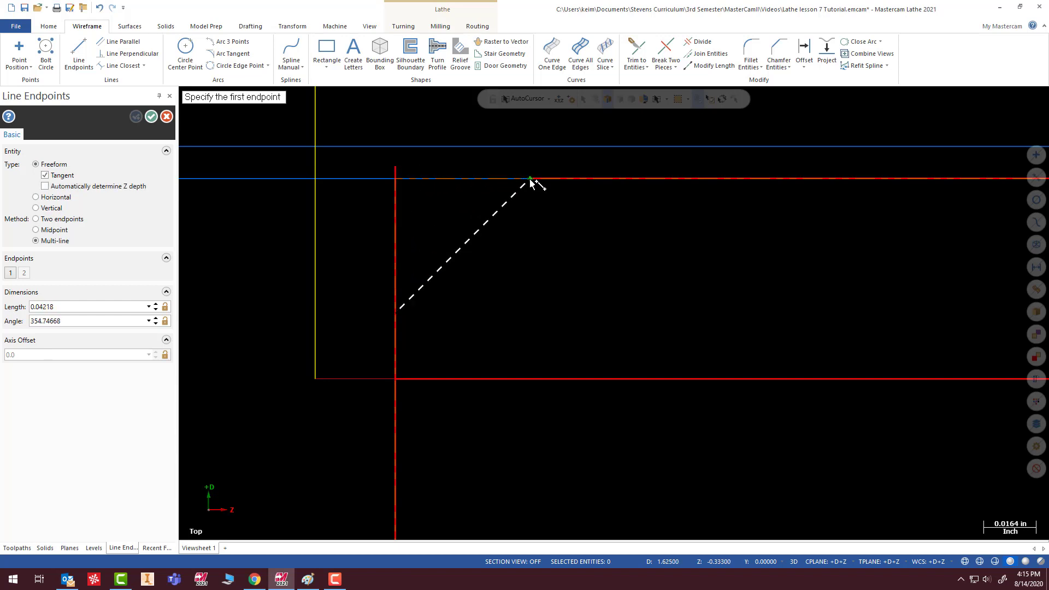
pyautogui.click(530, 179)
pyautogui.click(374, 178)
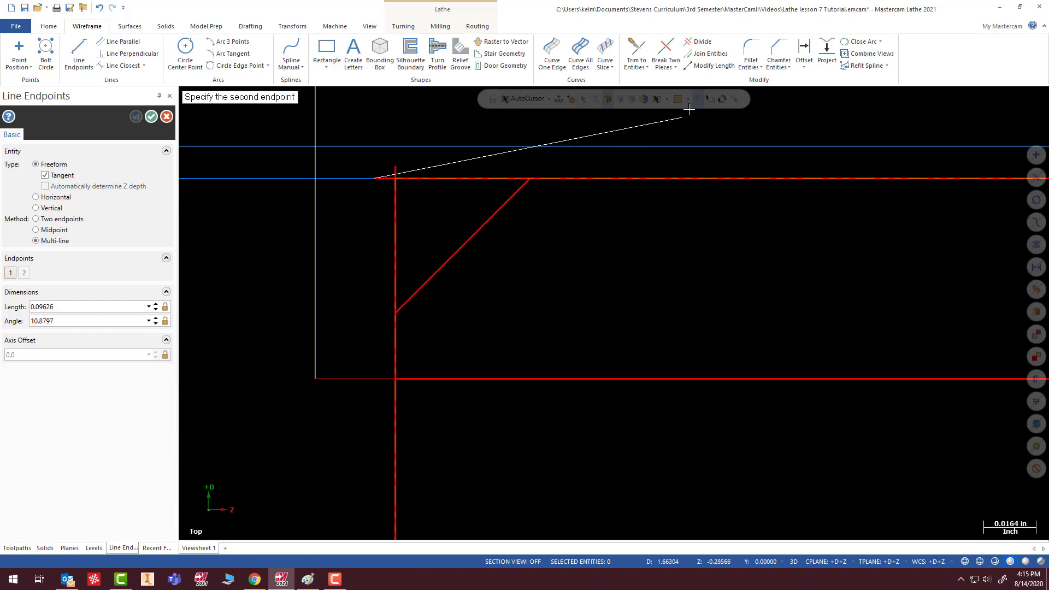
pyautogui.press('Escape')
# - Trim the overhanging ends of the two new lines with Divide to form a square rear outer corner
pyautogui.click(699, 42)
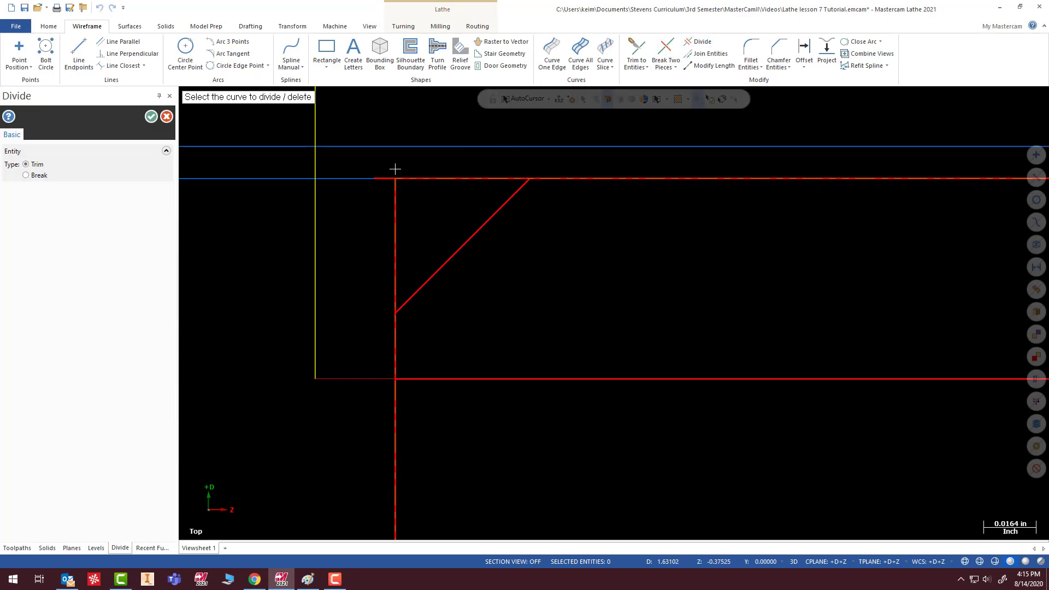
pyautogui.click(379, 177)
pyautogui.press('Escape')
pyautogui.scroll(-8, 422, 262)
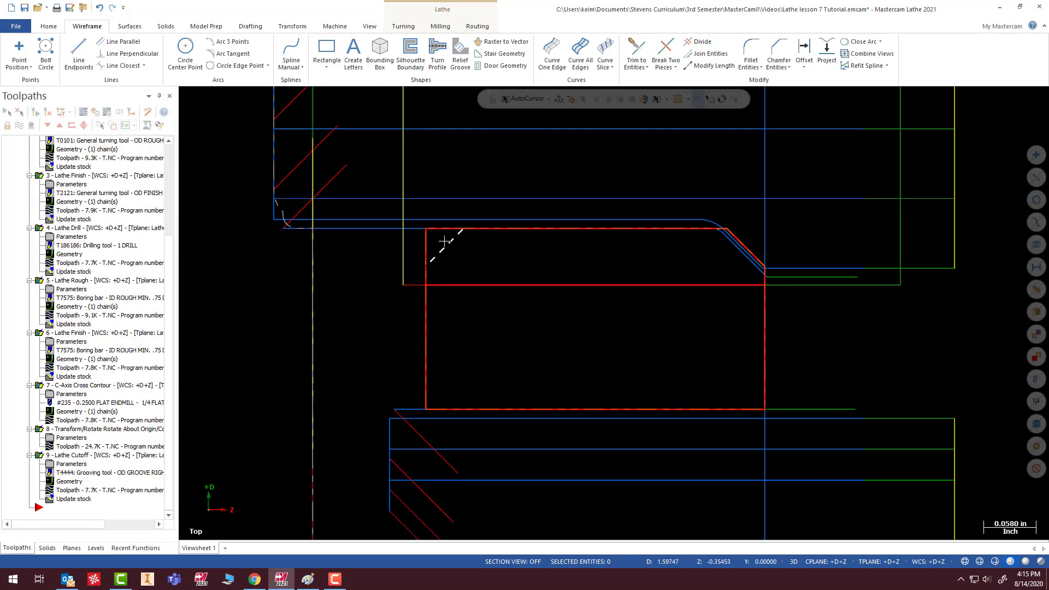
# - Reselect the Lathe Cutoff boundary point at the square rear outer corner of the ring and regenerate the operation
pyautogui.scroll(3, 421, 262)
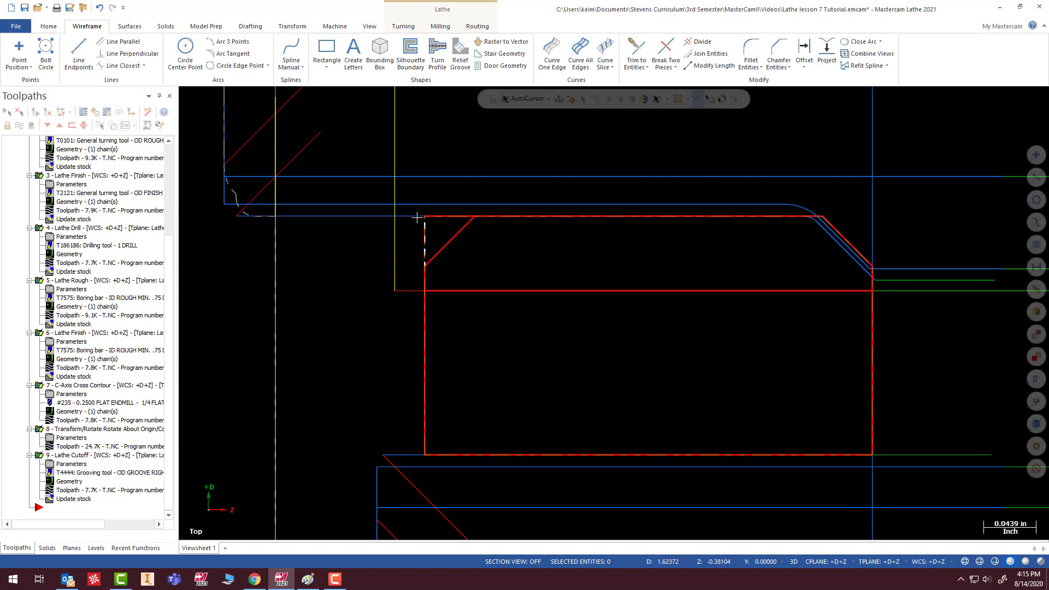
pyautogui.click(63, 456)
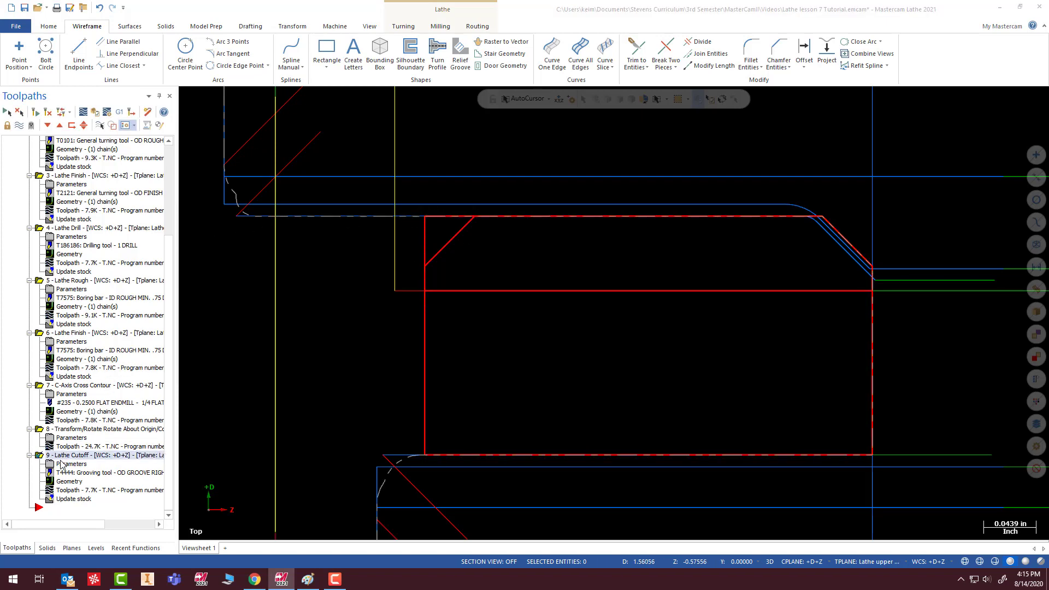
pyautogui.click(71, 463)
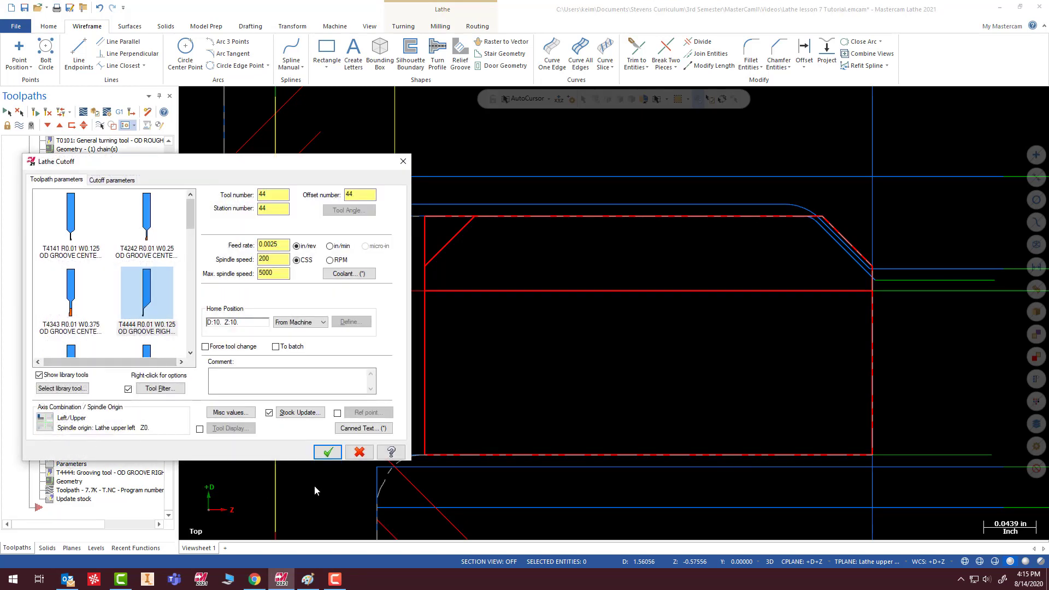
pyautogui.click(359, 452)
pyautogui.click(61, 482)
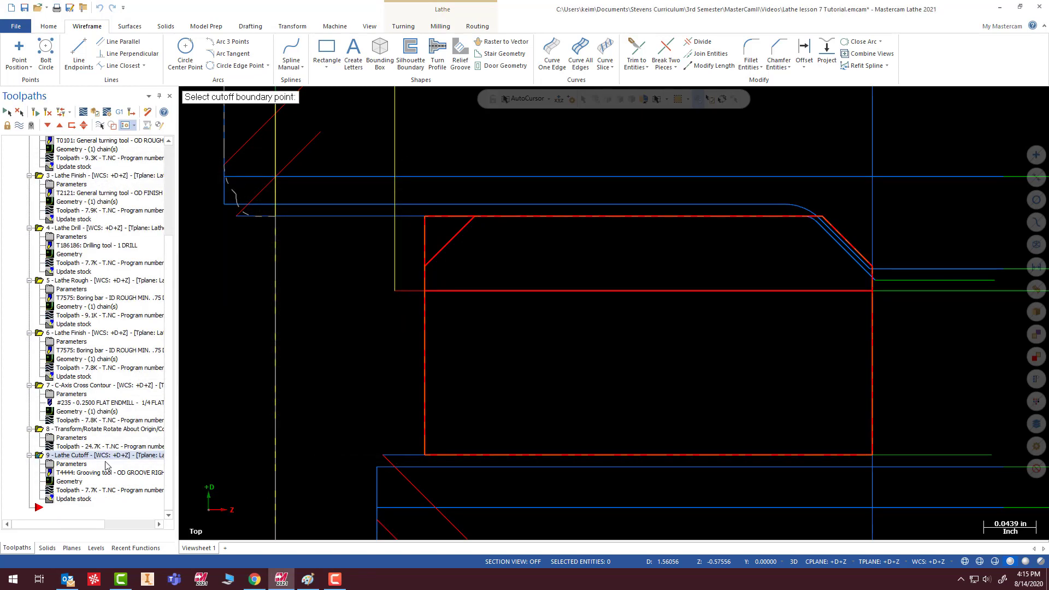
pyautogui.click(423, 216)
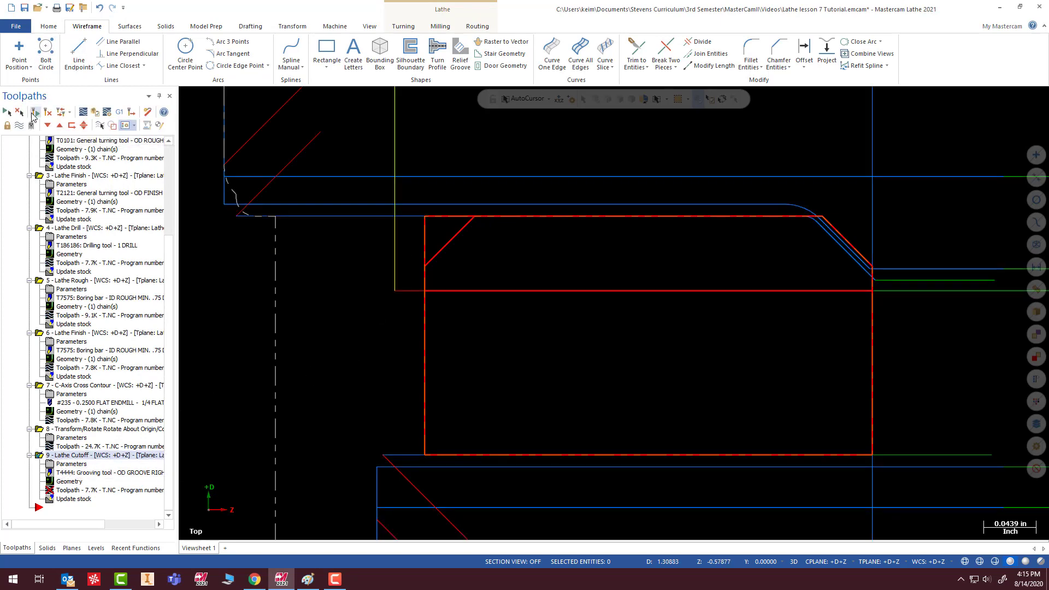
# - Set the Lathe Cutoff corner geometry to Chamfer with a width of 0.042
pyautogui.click(60, 474)
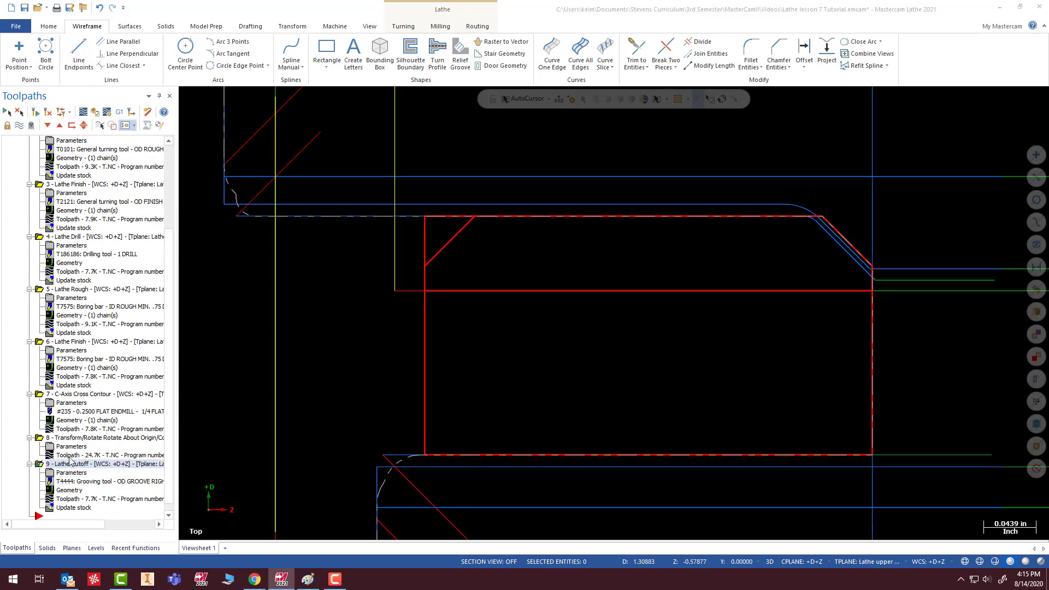
pyautogui.click(112, 179)
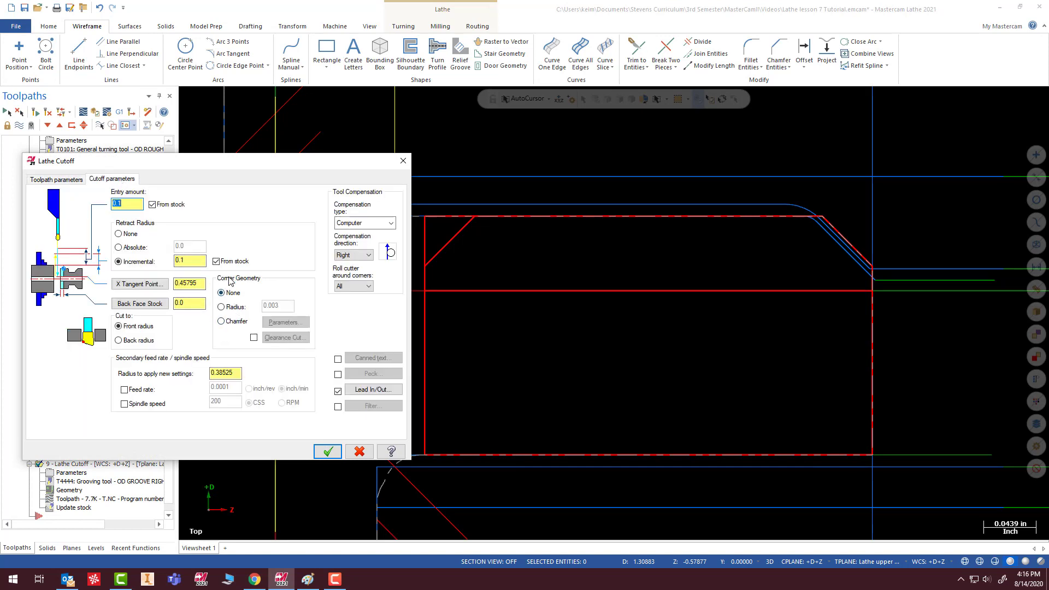
pyautogui.click(221, 322)
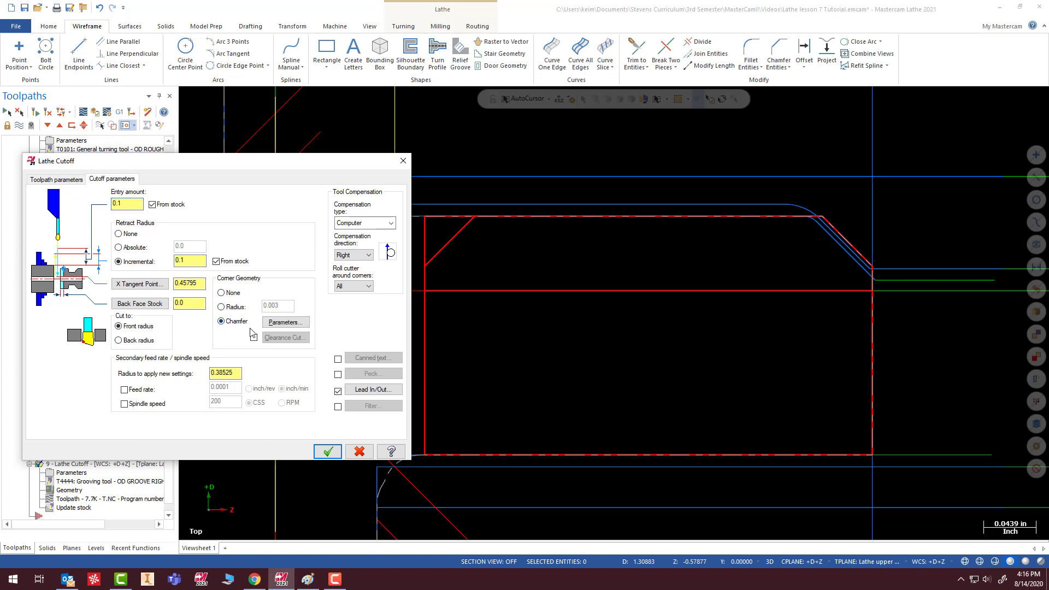
pyautogui.click(284, 323)
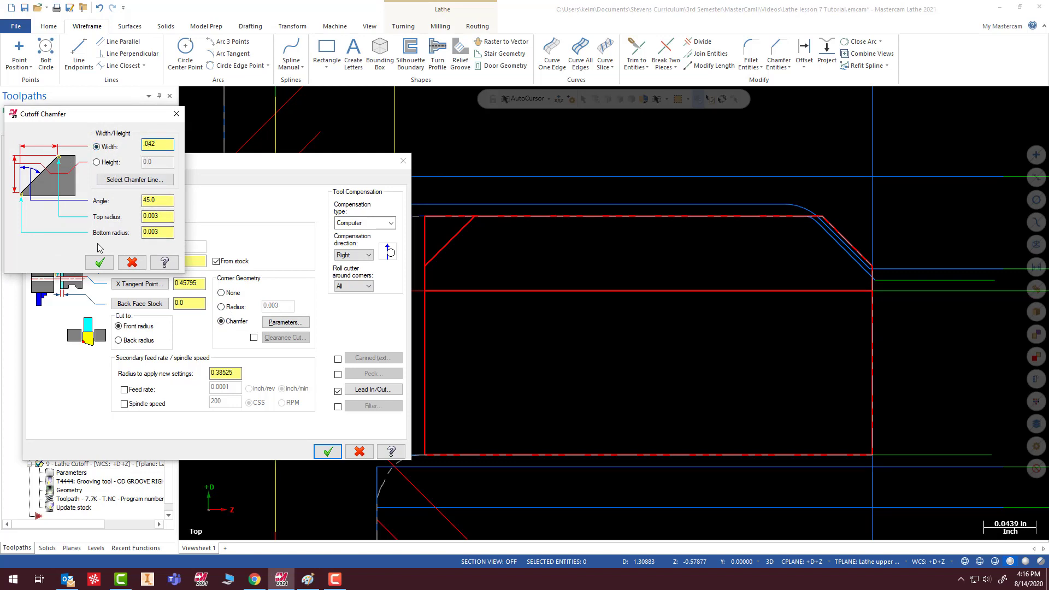
pyautogui.click(99, 262)
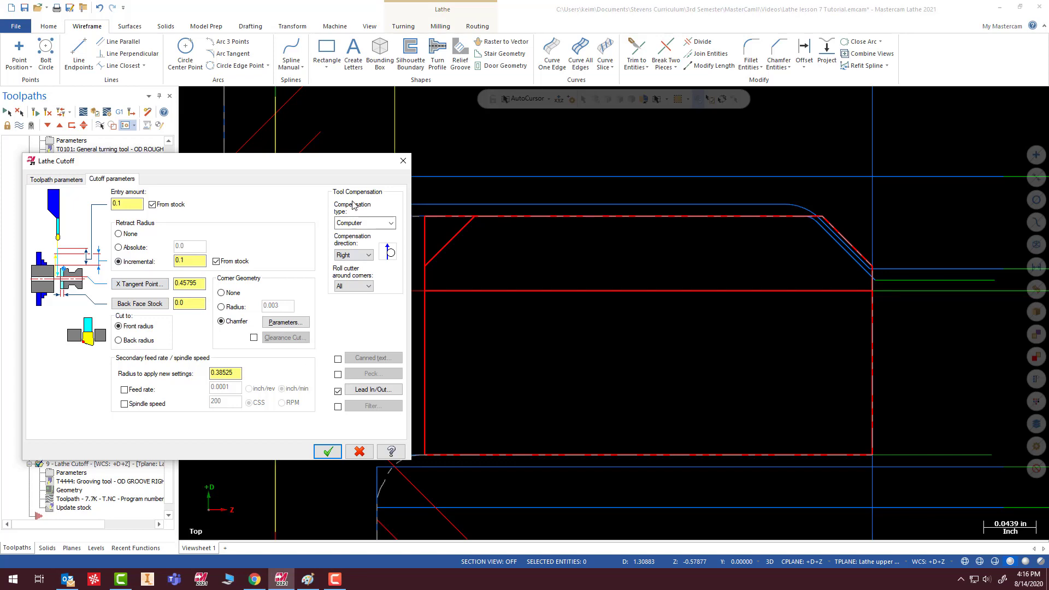
# - Check the entry and exit vectors in the Lathe Cutoff lead-in and lead-out settings without changing them
pyautogui.click(378, 389)
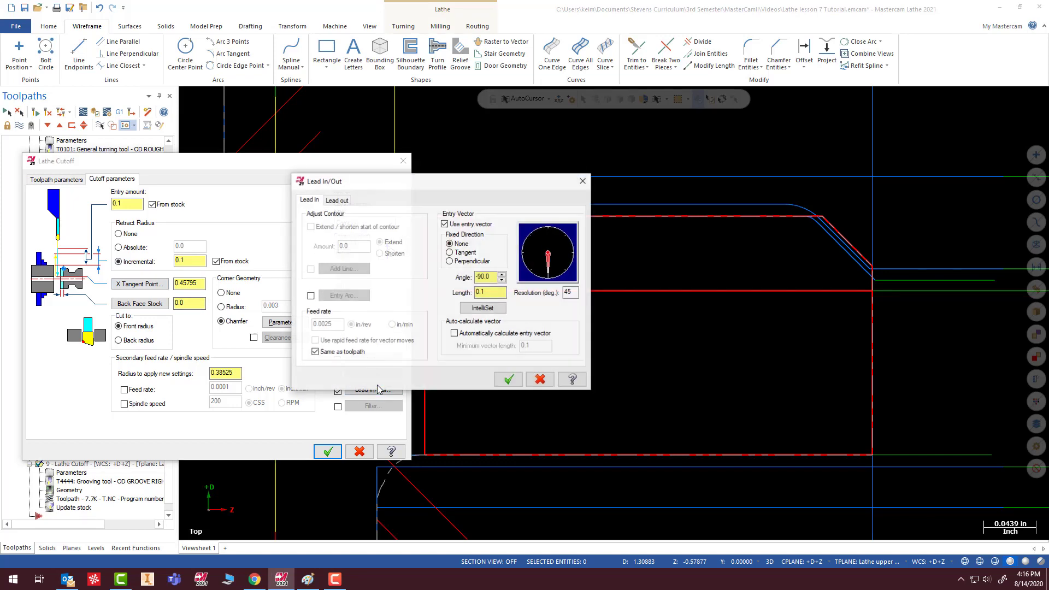
pyautogui.click(337, 200)
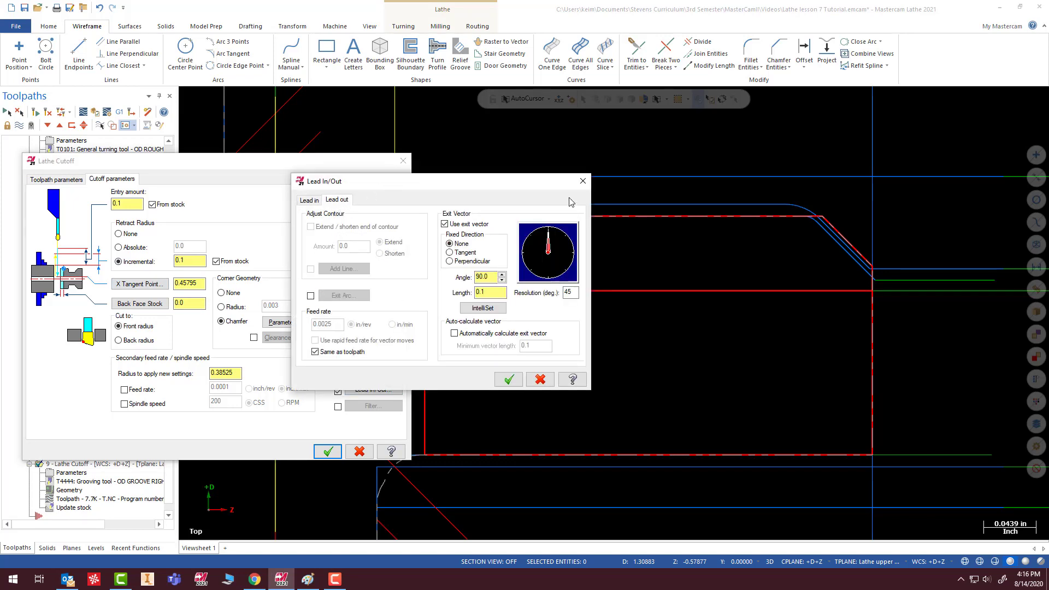
pyautogui.click(583, 182)
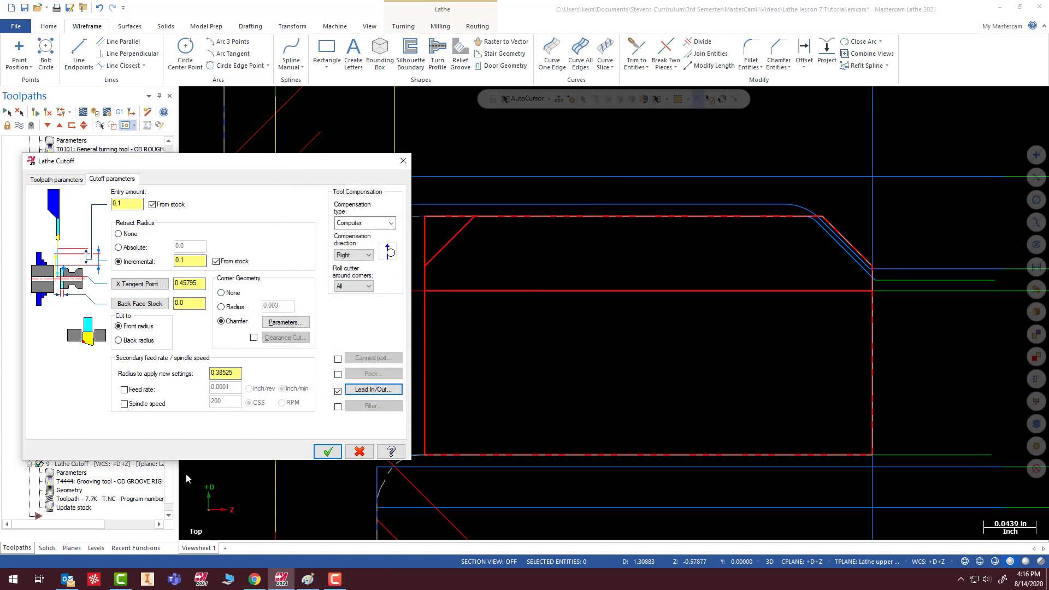
# - Accept the Lathe Cutoff parameters and regenerate the operation, continuing past the tool collision with the stock
pyautogui.click(328, 453)
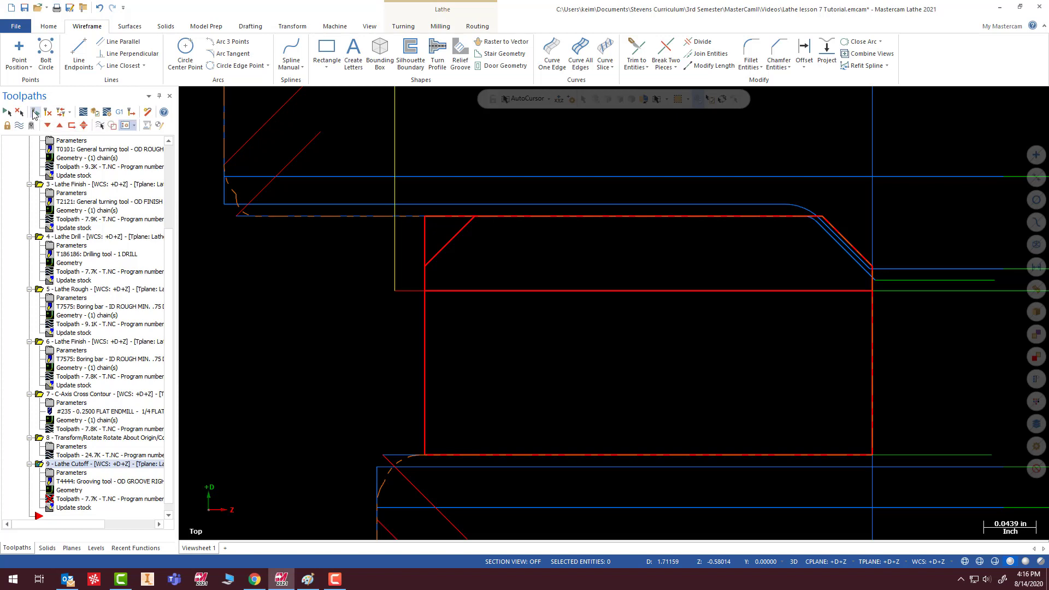
pyautogui.click(34, 113)
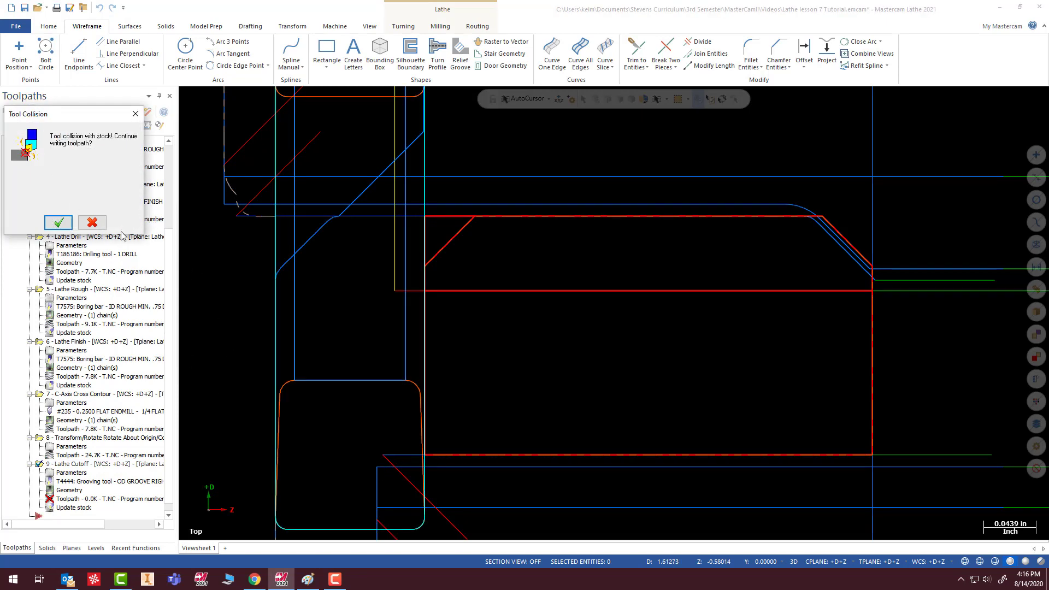
pyautogui.click(58, 222)
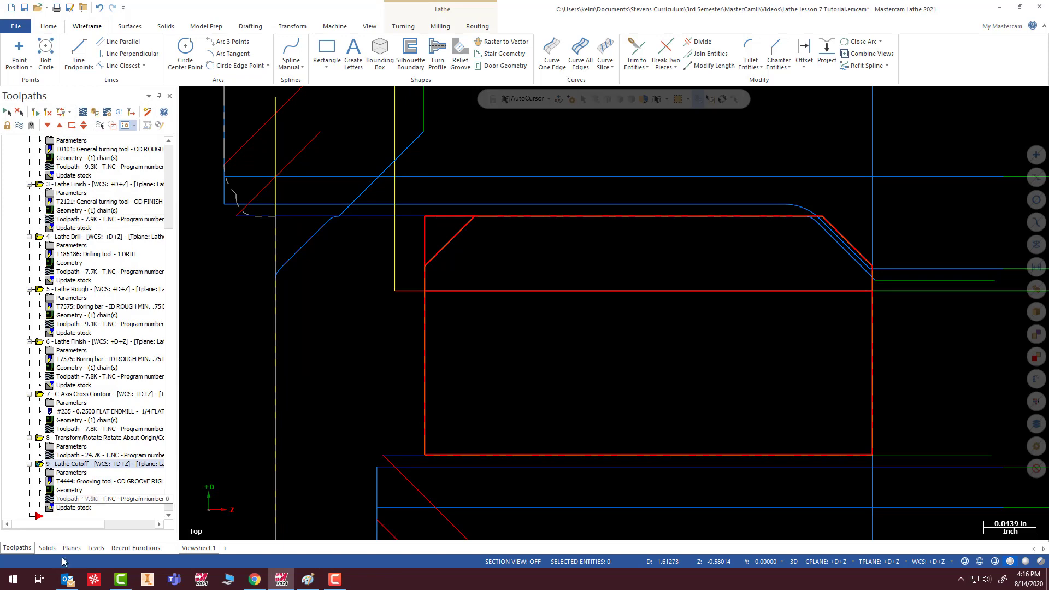
# - Enable the Lathe Cutoff clearance cut with entry amount, X increment and Z increment of 0.1, and regenerate the operation
pyautogui.click(71, 472)
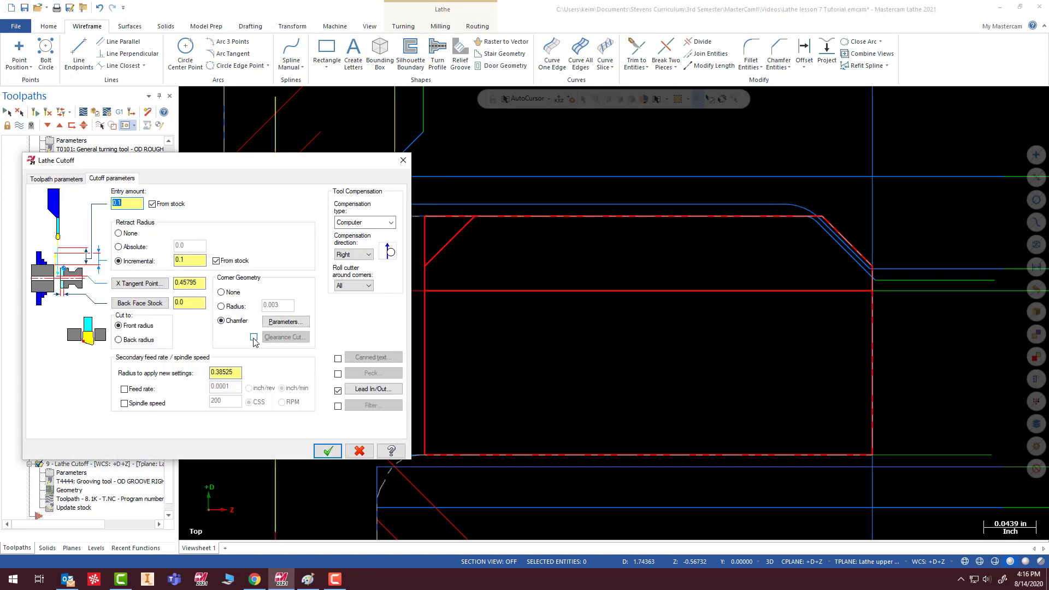
pyautogui.click(253, 337)
pyautogui.click(286, 337)
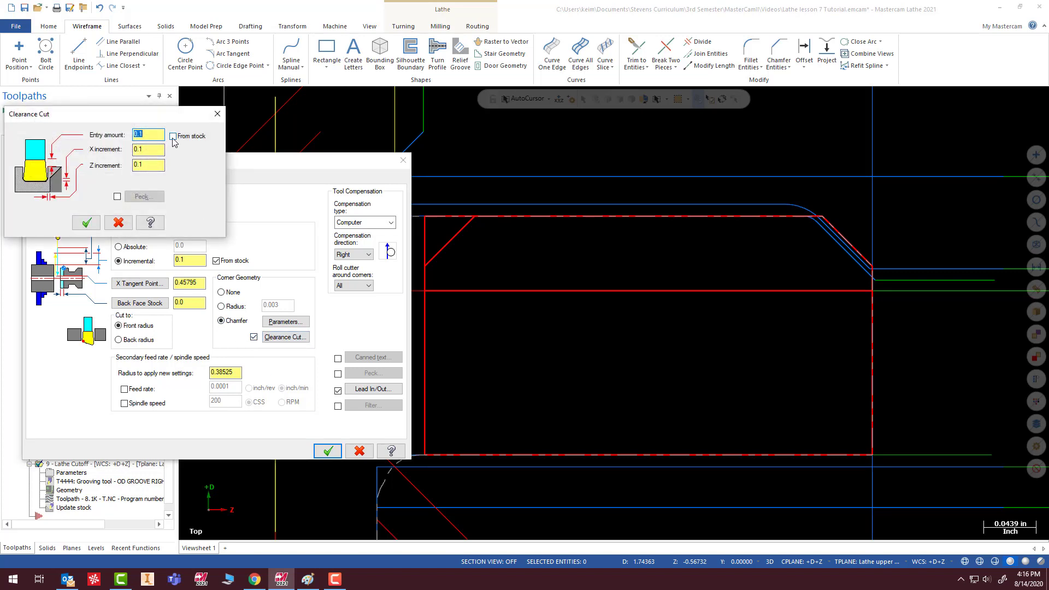
pyautogui.click(87, 223)
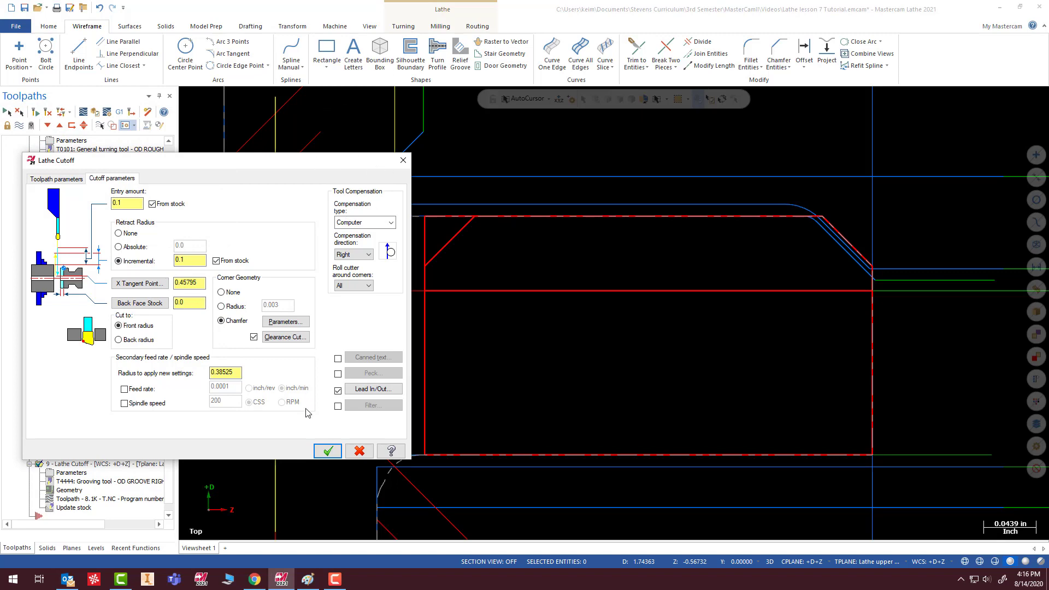
pyautogui.click(328, 451)
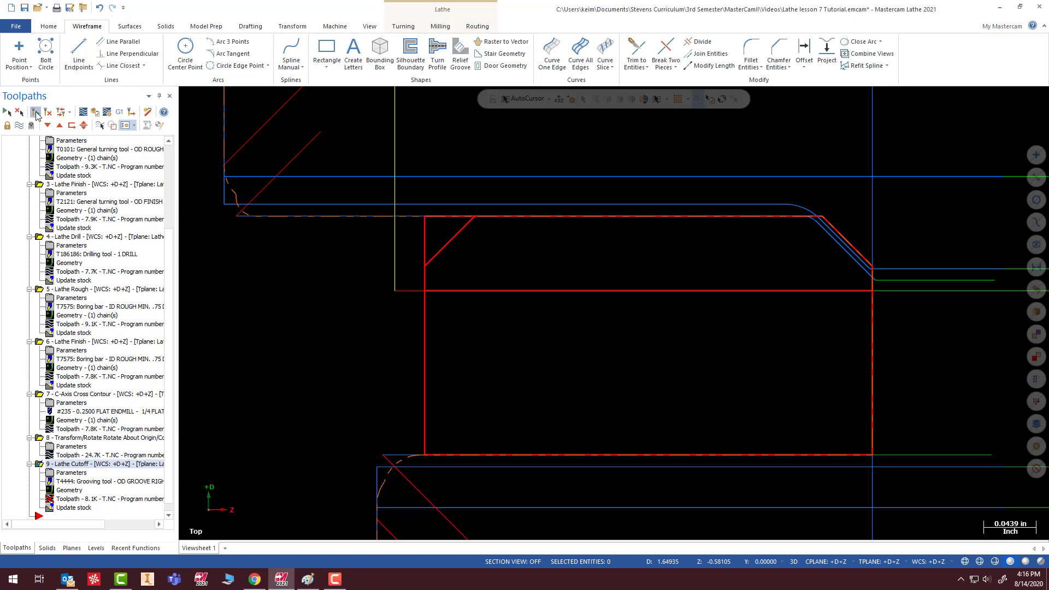
pyautogui.click(36, 114)
pyautogui.scroll(-4, 324, 414)
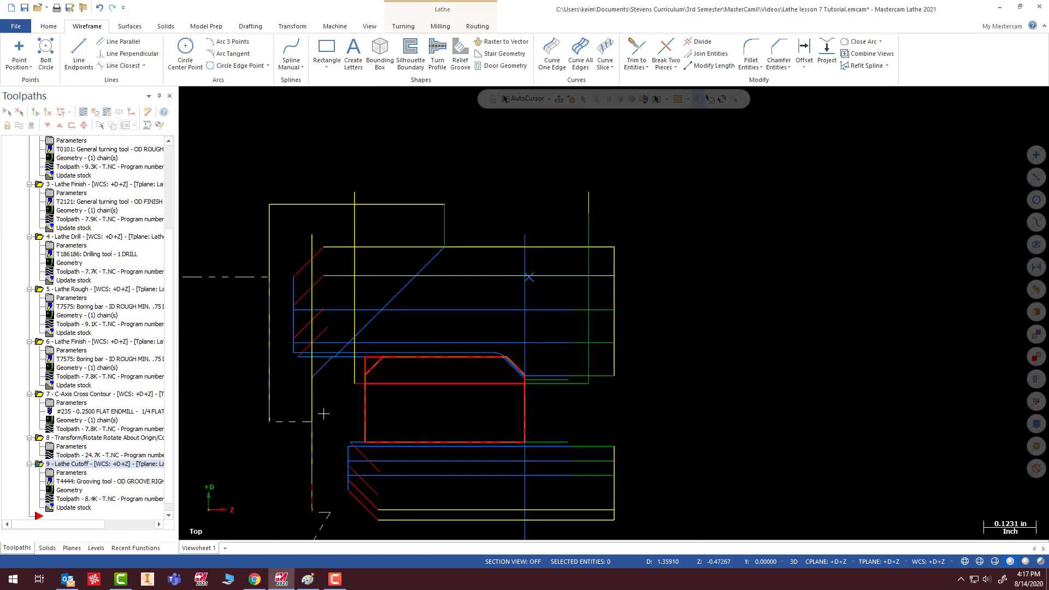
pyautogui.scroll(2, 329, 483)
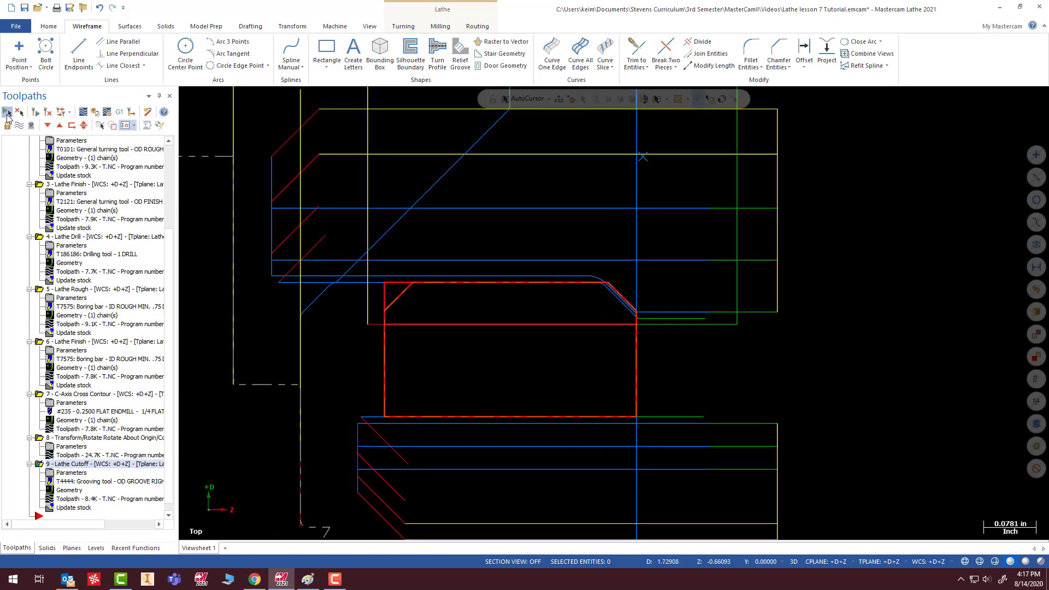
# - Verify all the operations through the cutoff and examine the rear edge of the ring
pyautogui.click(95, 113)
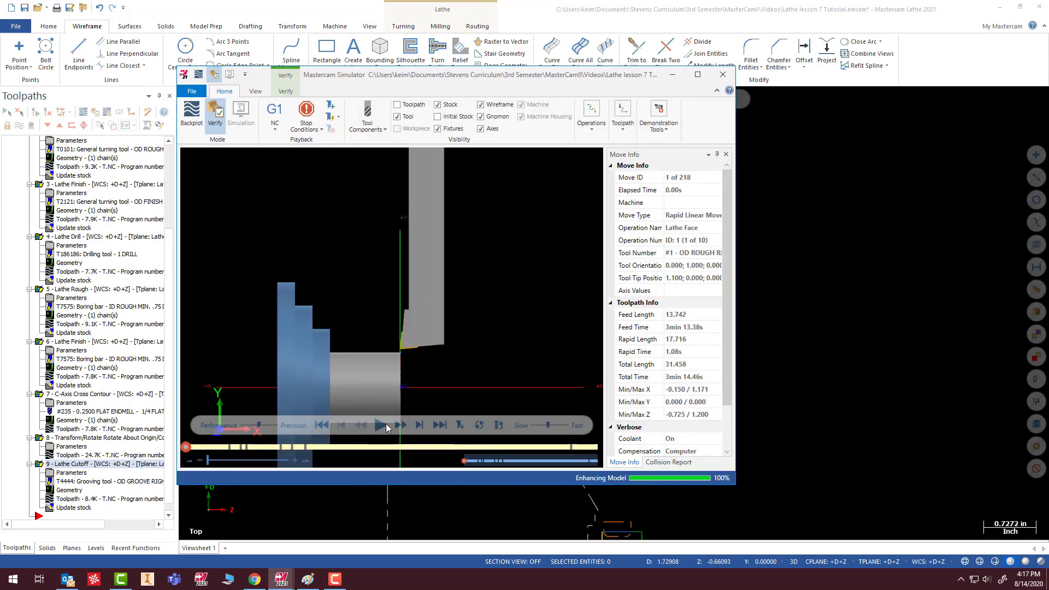
pyautogui.click(381, 426)
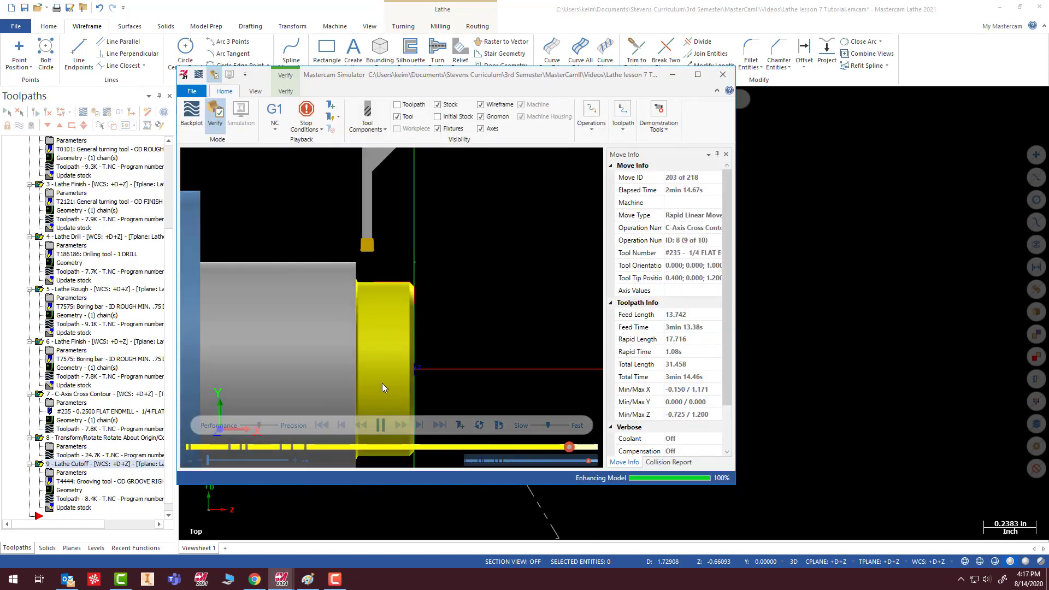
pyautogui.scroll(5, 377, 284)
pyautogui.moveTo(376, 330)
pyautogui.mouseDown(button='middle')
pyautogui.moveTo(381, 264)
pyautogui.moveTo(374, 344)
pyautogui.moveTo(353, 350)
pyautogui.moveTo(364, 336)
pyautogui.moveTo(372, 347)
pyautogui.moveTo(373, 334)
pyautogui.moveTo(374, 348)
pyautogui.mouseUp(button='middle')
pyautogui.scroll(-5, 376, 336)
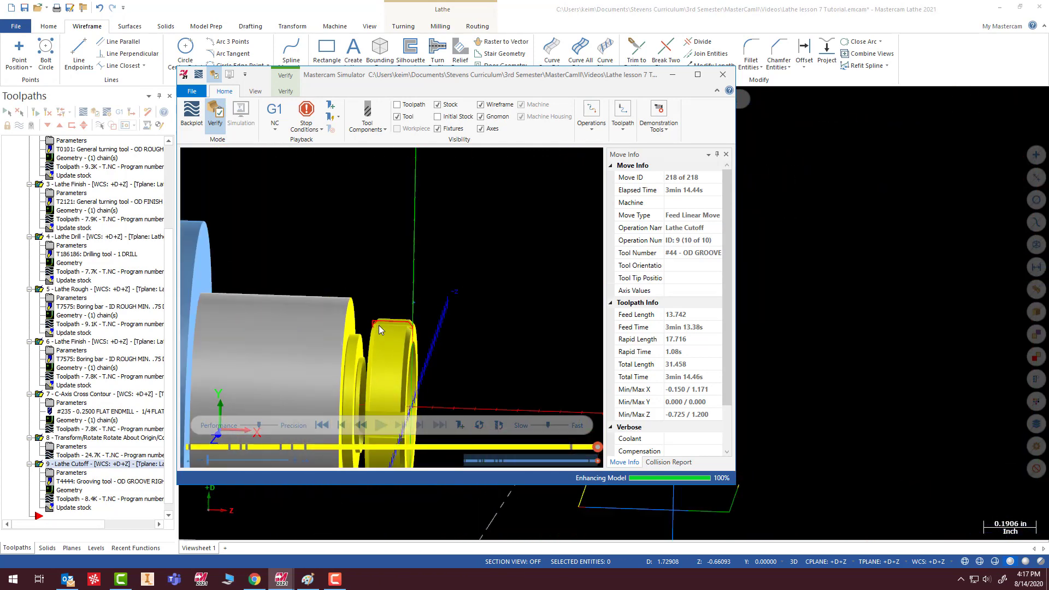
pyautogui.moveTo(388, 418); pyautogui.dragTo(370, 228, button='middle')
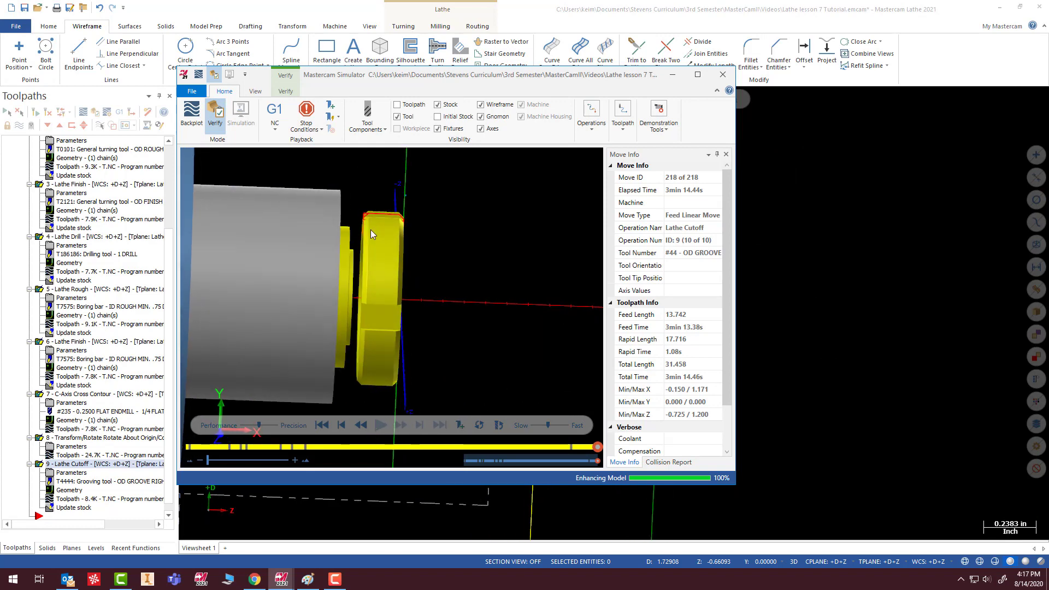
pyautogui.scroll(5, 371, 209)
pyautogui.scroll(4, 355, 186)
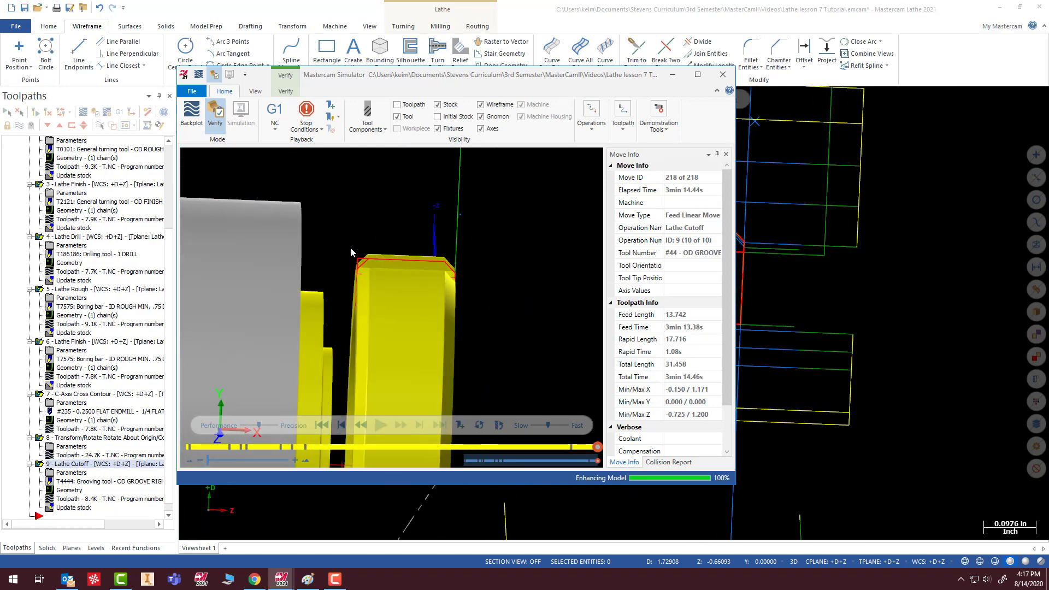
# - Set the simulation to the Front (WCS) view and compare the ring's rear chamfer with the wireframe profile
pyautogui.rightClick(425, 201)
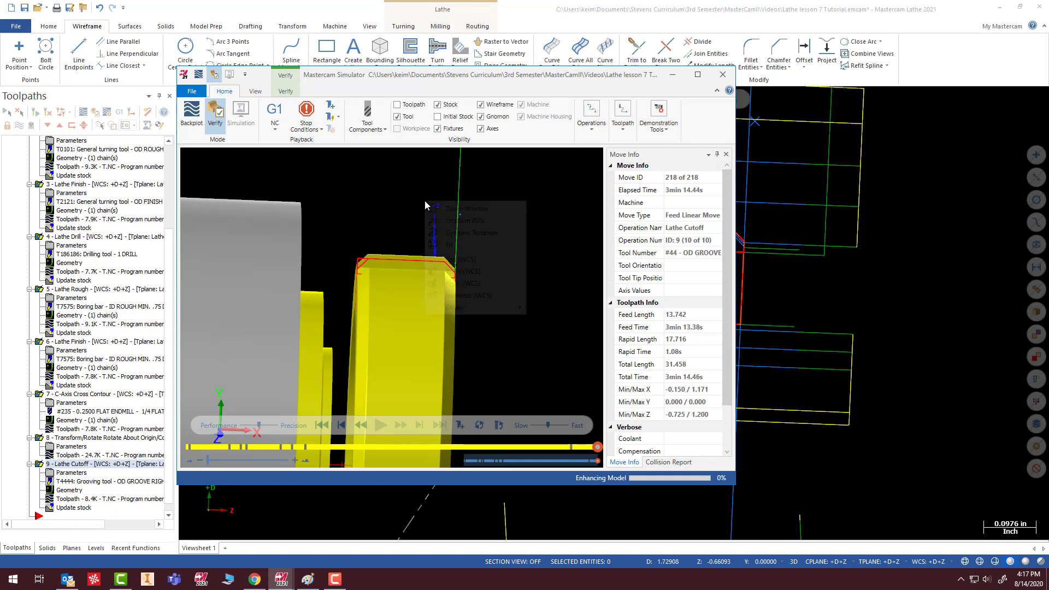
pyautogui.click(462, 270)
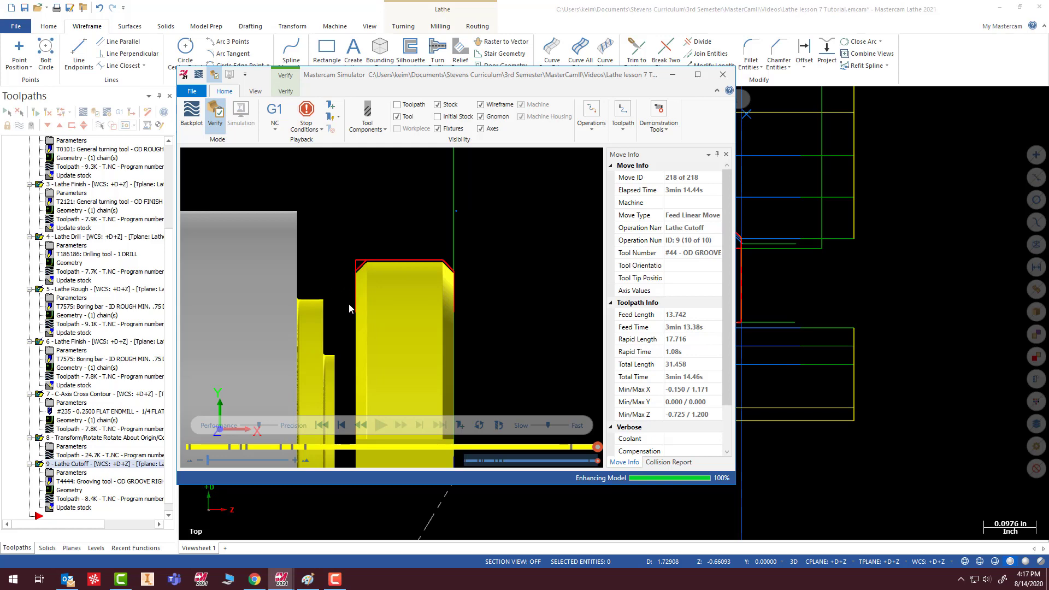
pyautogui.scroll(5, 352, 295)
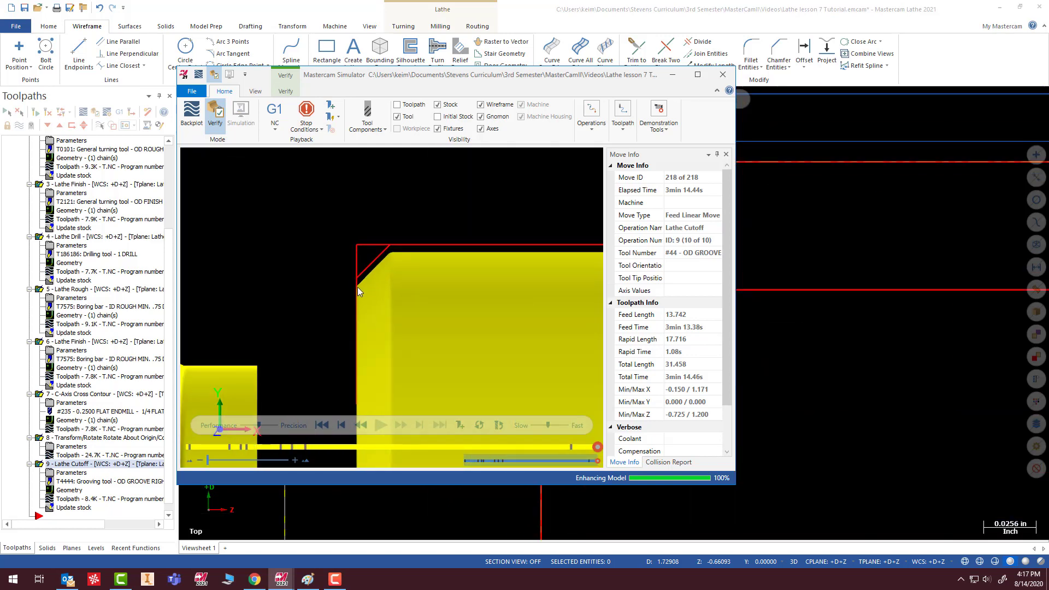
pyautogui.scroll(-3, 357, 287)
# - Examine the cut-off ring's milled features and chamfers from several angles, and close the simulation
pyautogui.moveTo(407, 305); pyautogui.dragTo(383, 333, button='middle')
pyautogui.scroll(-2, 383, 333)
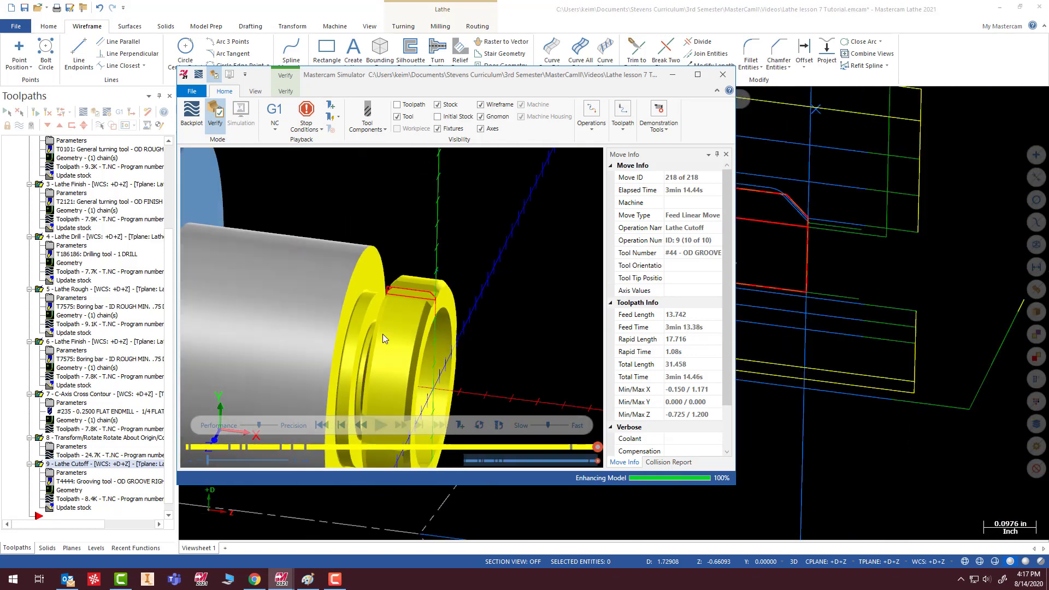
pyautogui.scroll(6, 428, 329)
pyautogui.moveTo(416, 303); pyautogui.dragTo(340, 336, button='middle')
pyautogui.scroll(-6, 340, 336)
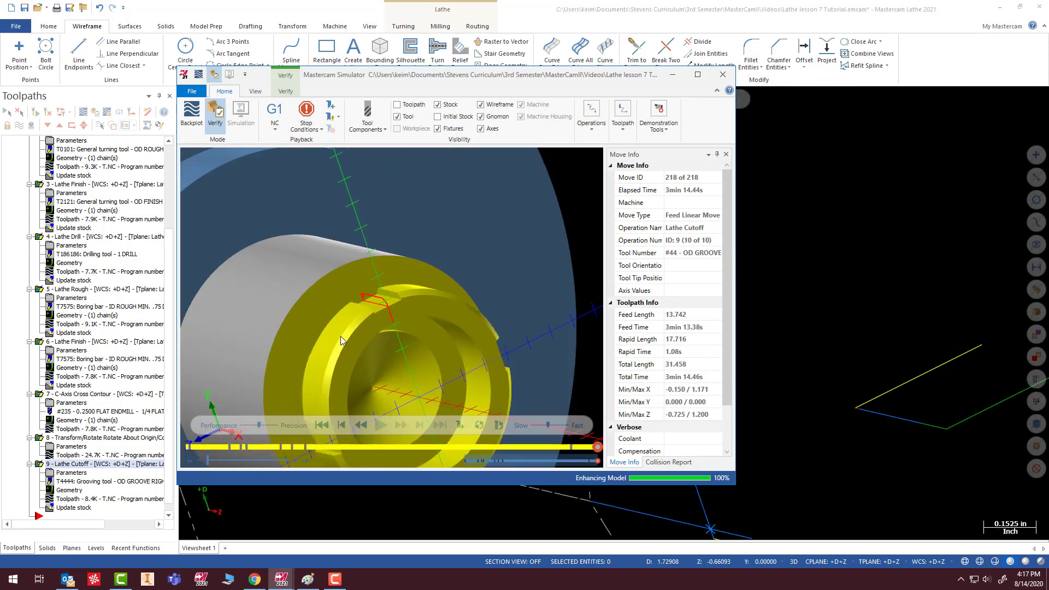
pyautogui.scroll(6, 365, 331)
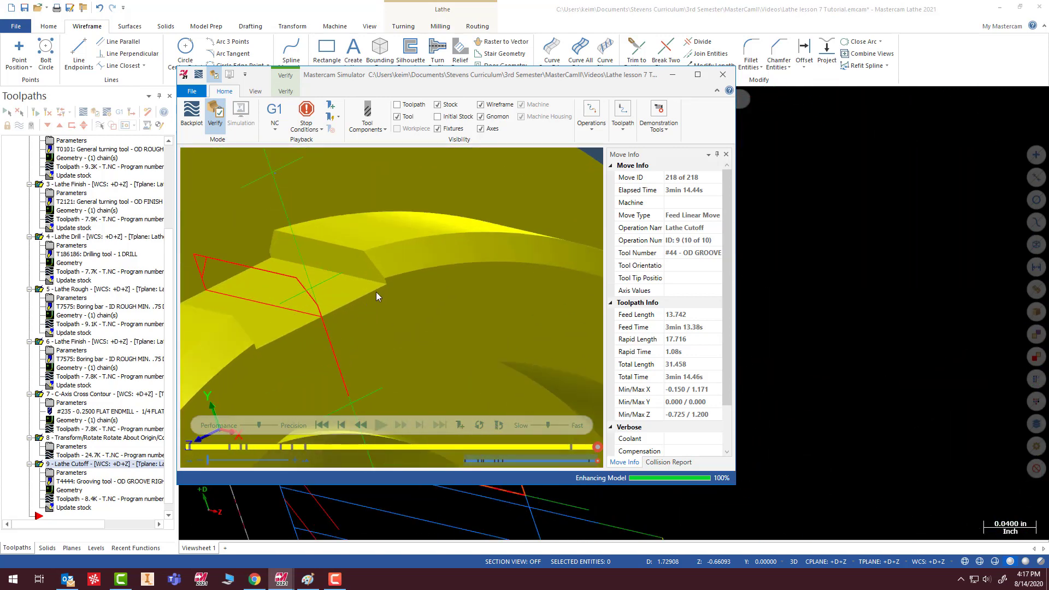
pyautogui.moveTo(395, 245); pyautogui.dragTo(428, 251, button='middle')
pyautogui.scroll(-8, 306, 334)
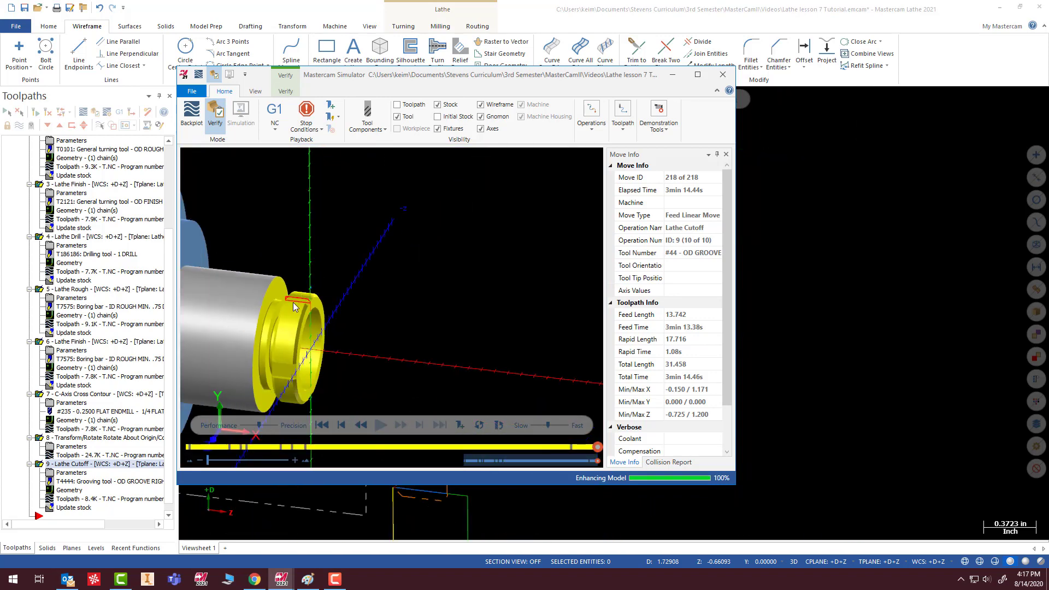
pyautogui.moveTo(281, 302); pyautogui.dragTo(301, 307, button='middle')
pyautogui.scroll(4, 267, 309)
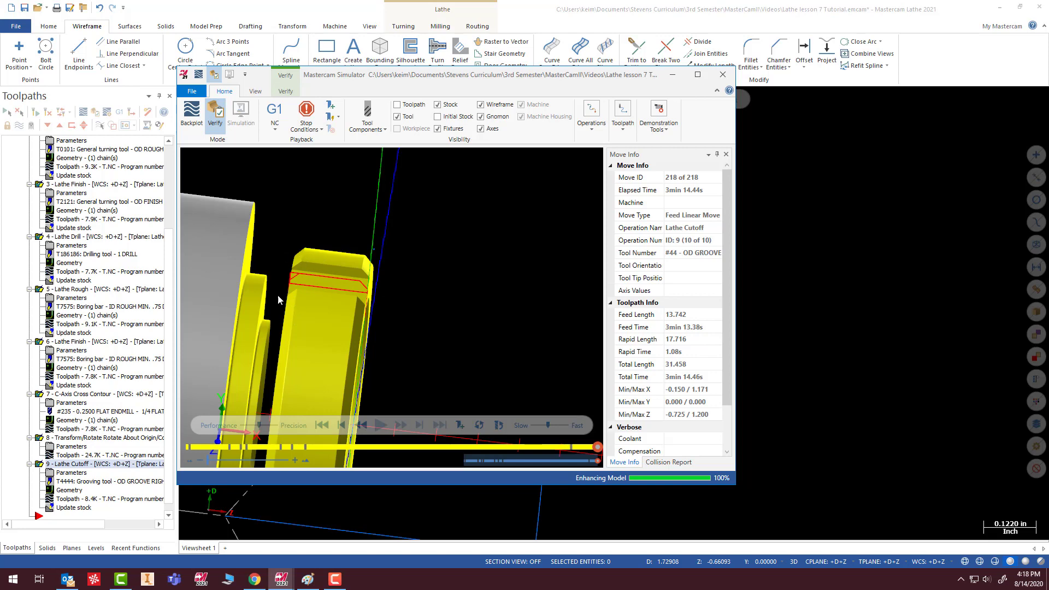
pyautogui.scroll(-5, 278, 295)
pyautogui.moveTo(274, 296)
pyautogui.mouseDown(button='middle')
pyautogui.moveTo(250, 292)
pyautogui.moveTo(289, 294)
pyautogui.mouseUp(button='middle')
pyautogui.scroll(5, 264, 293)
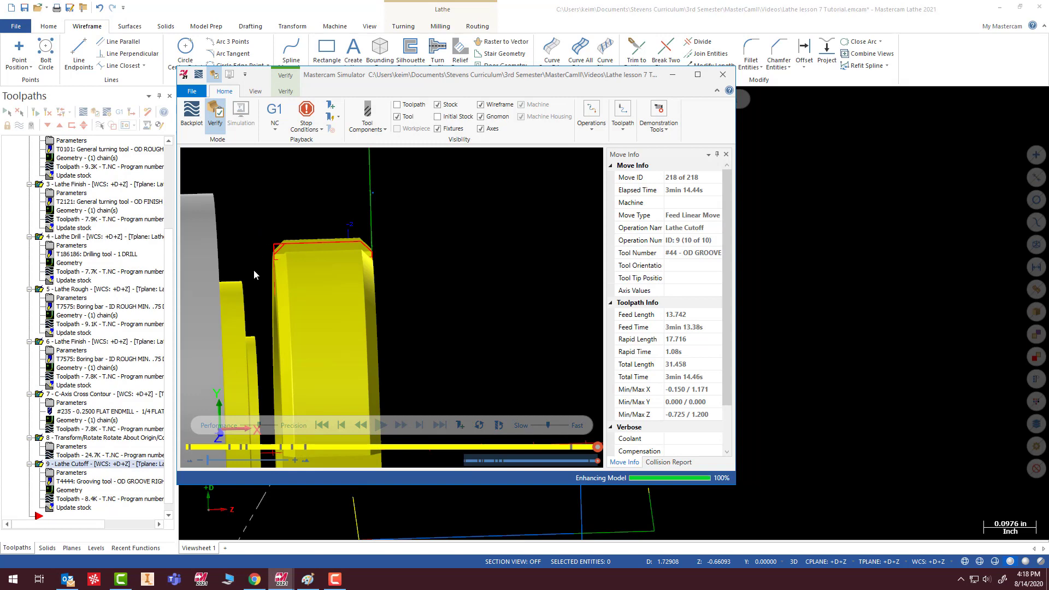
pyautogui.scroll(-5, 409, 355)
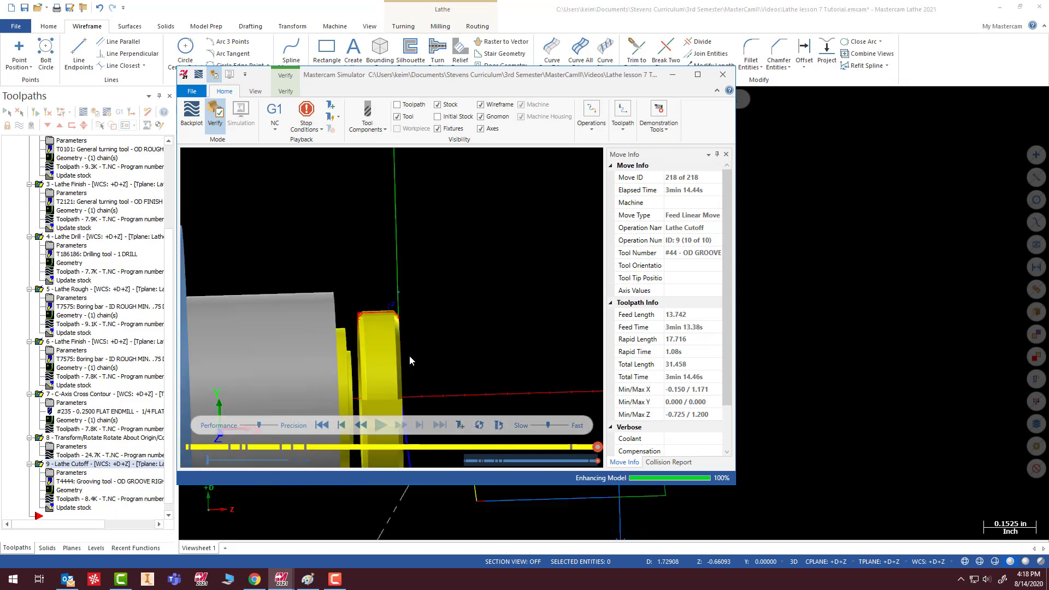
pyautogui.scroll(4, 391, 393)
pyautogui.scroll(-4, 367, 266)
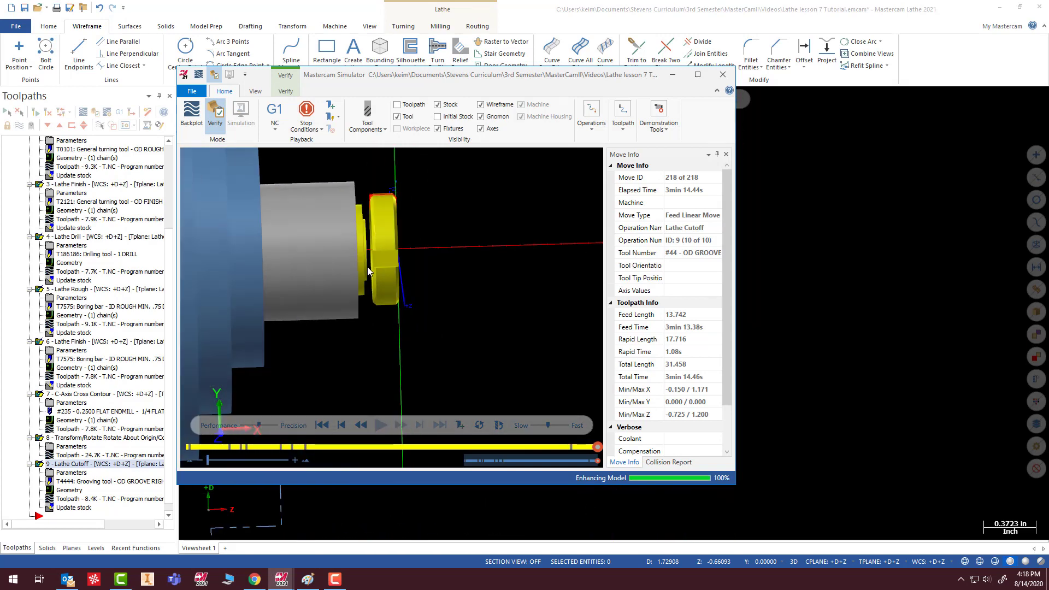
pyautogui.click(723, 75)
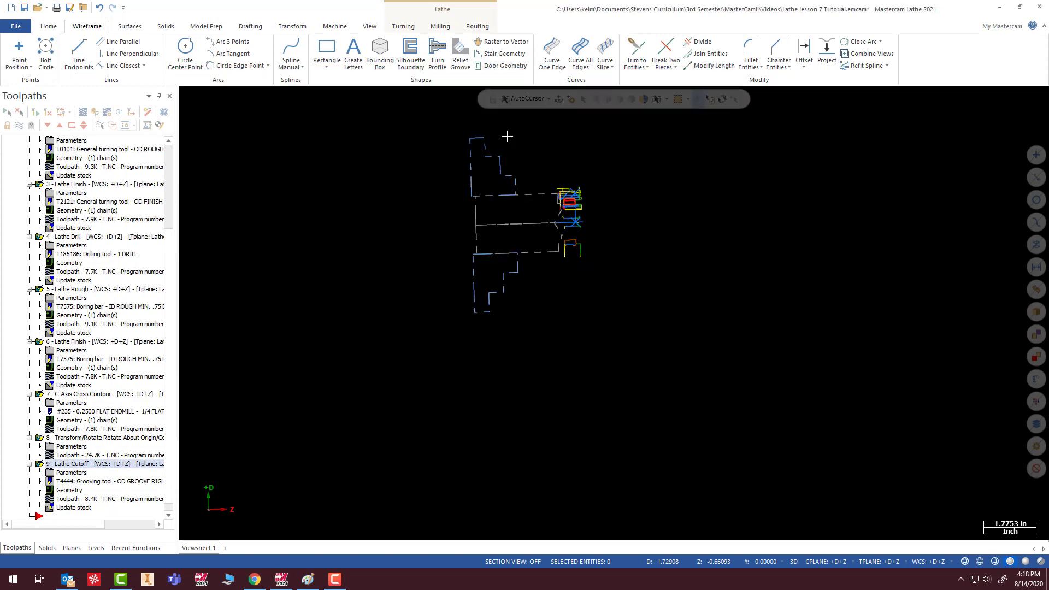
pyautogui.scroll(3, 584, 226)
pyautogui.moveTo(620, 264); pyautogui.dragTo(544, 287, button='middle')
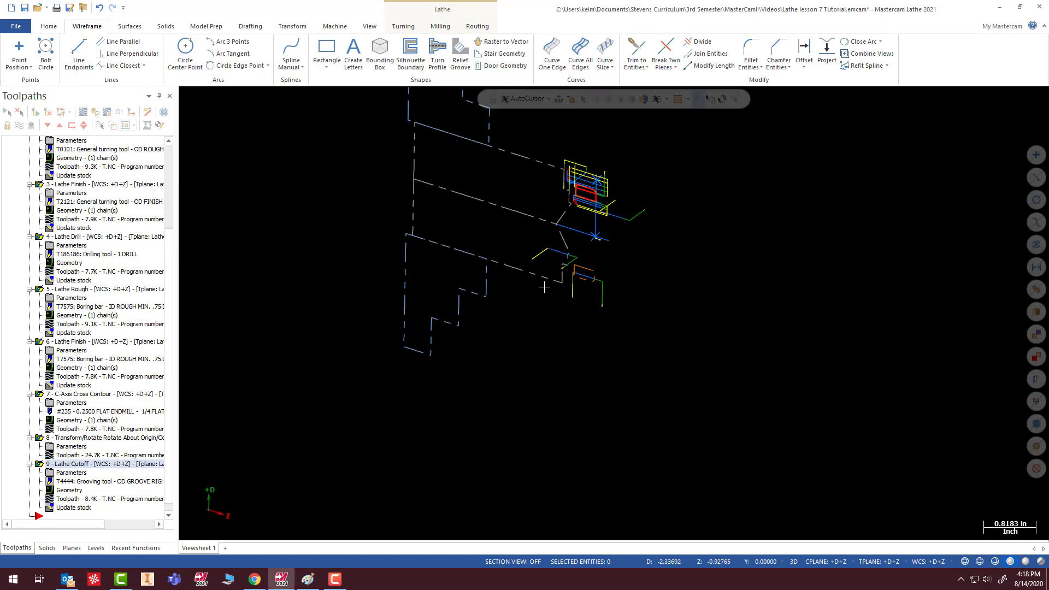